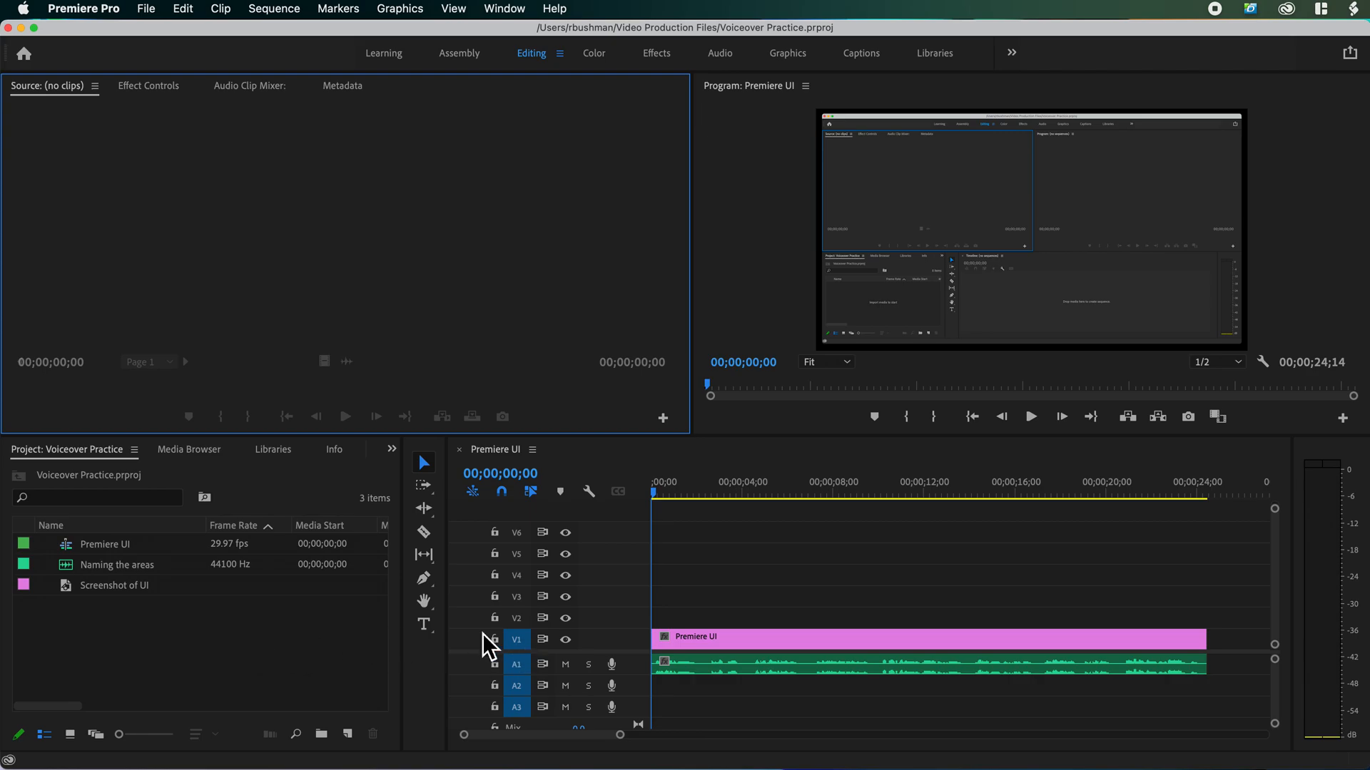
Inspect the Premiere UI sequence, the Naming the areas audio, the Screenshot of UI image, and the sequence's frame at 00;00;09;18.
click(71, 548)
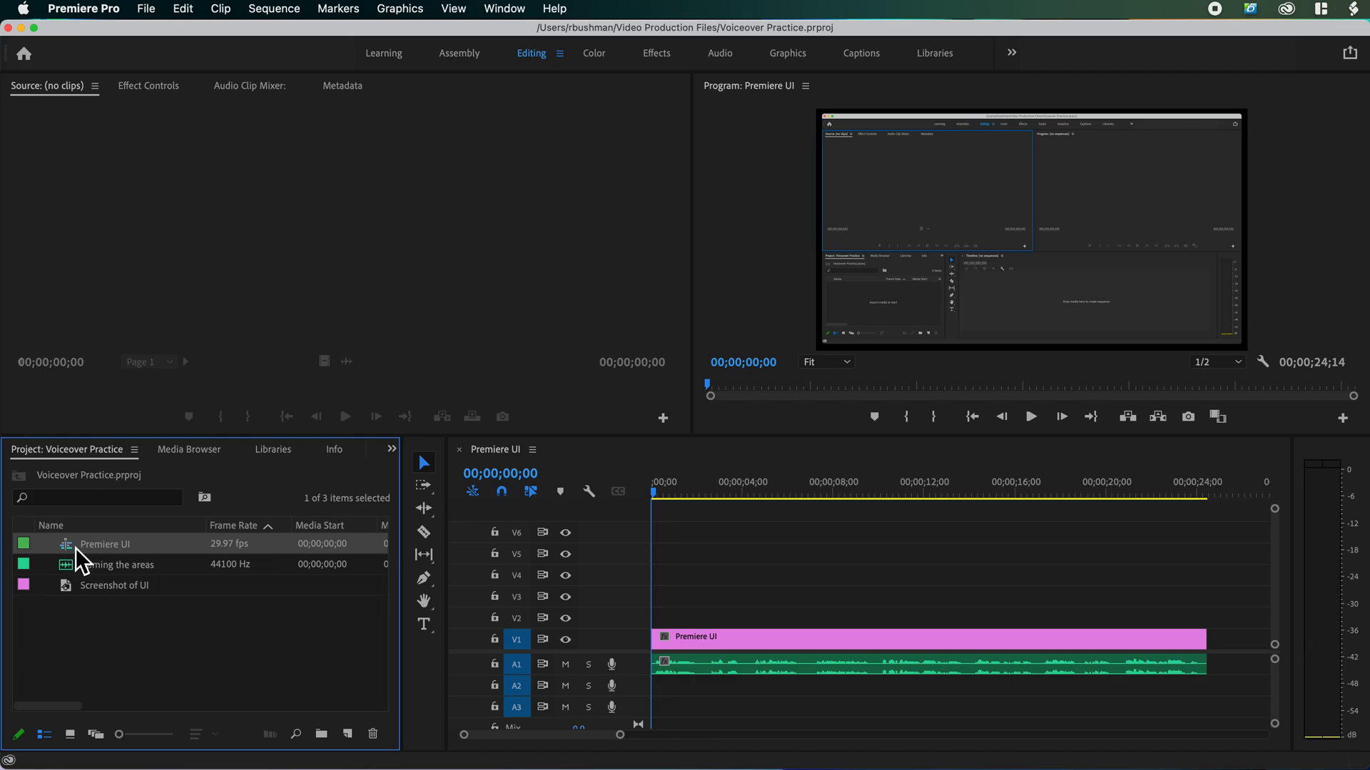
mouse_move(75, 548)
click(71, 572)
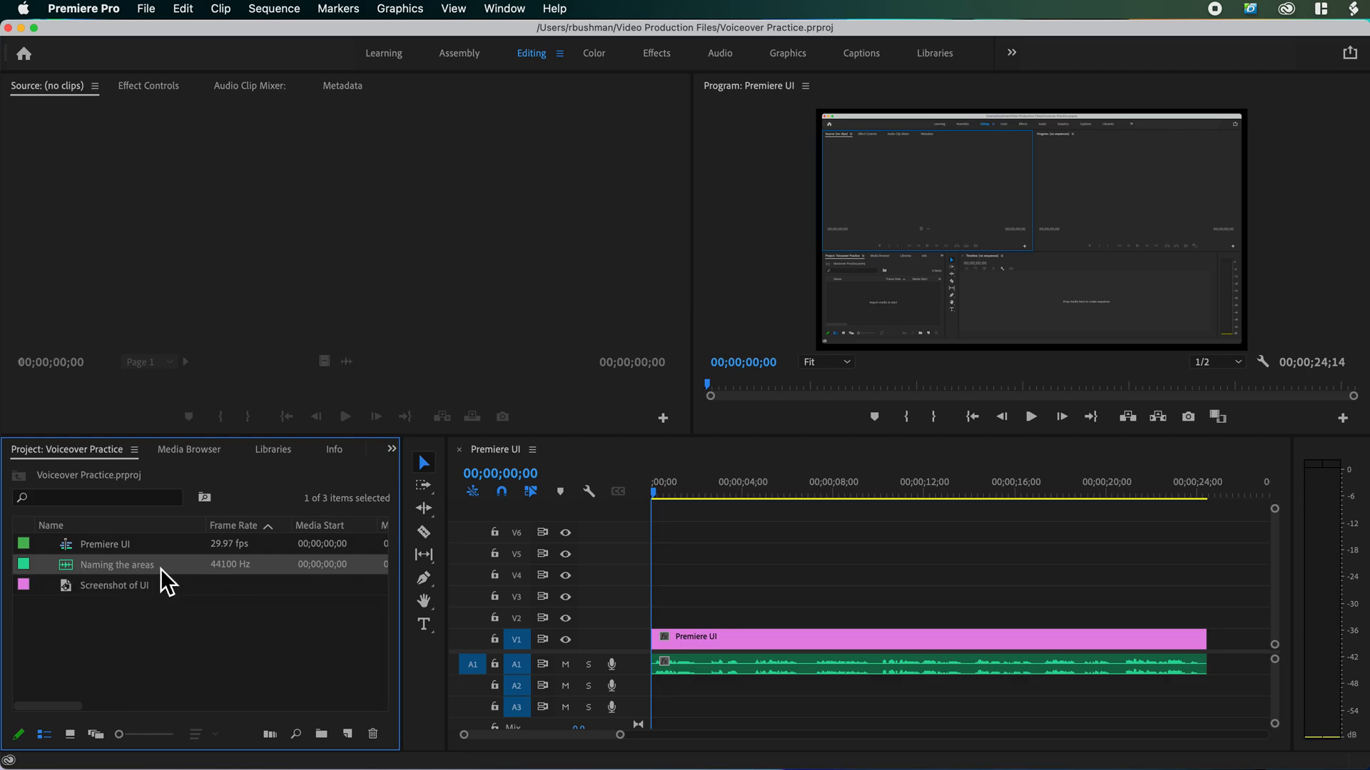
click(73, 588)
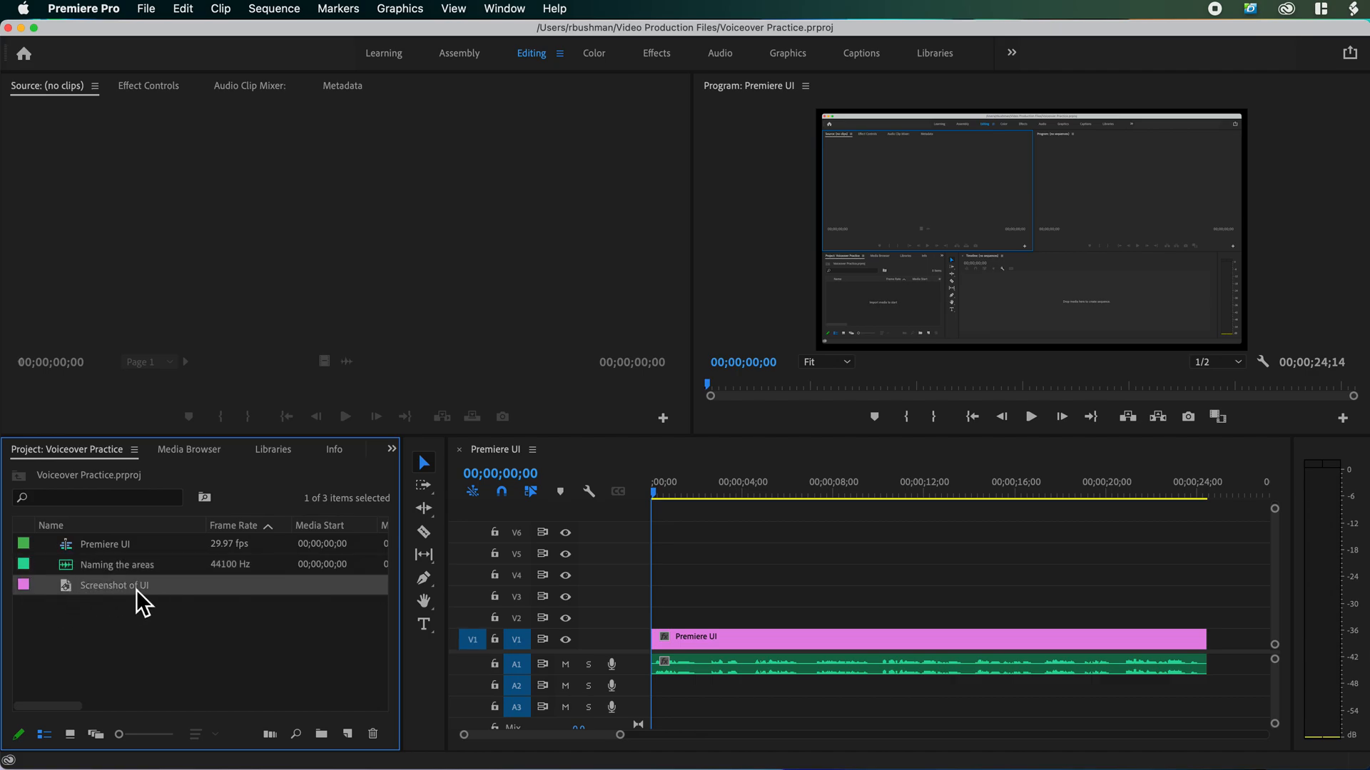
click(144, 622)
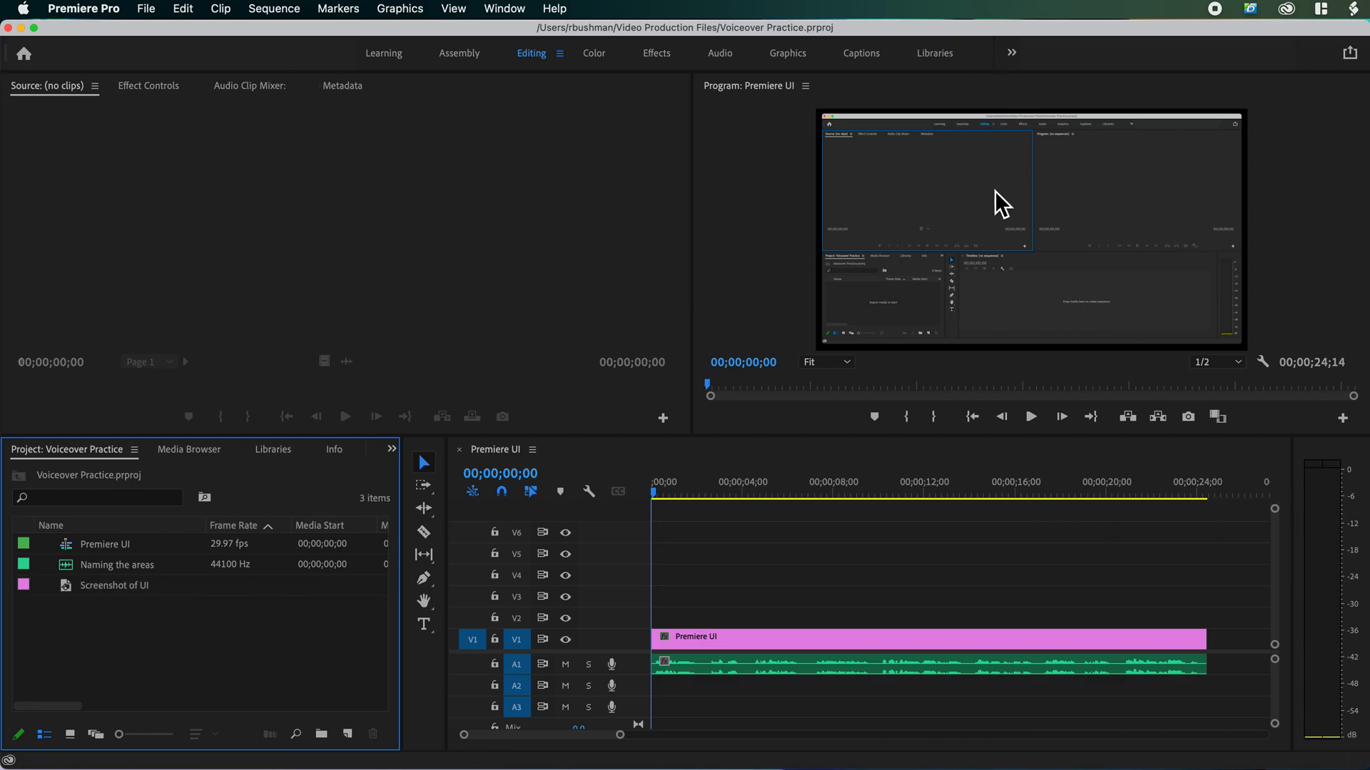
click(874, 494)
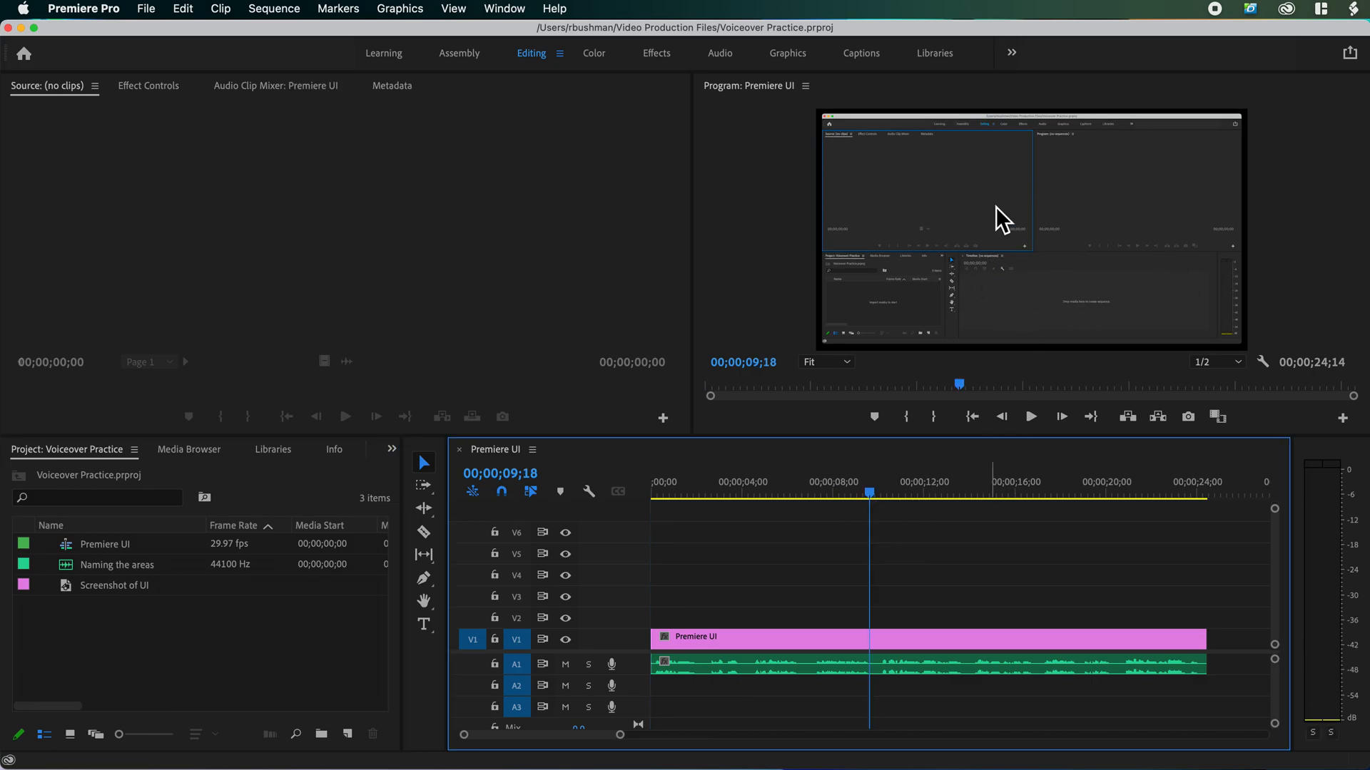
Narrow the editing window to check the Screen Shot PNG on the desktop, and restore the window's full width.
drag(1365, 288, 1204, 288)
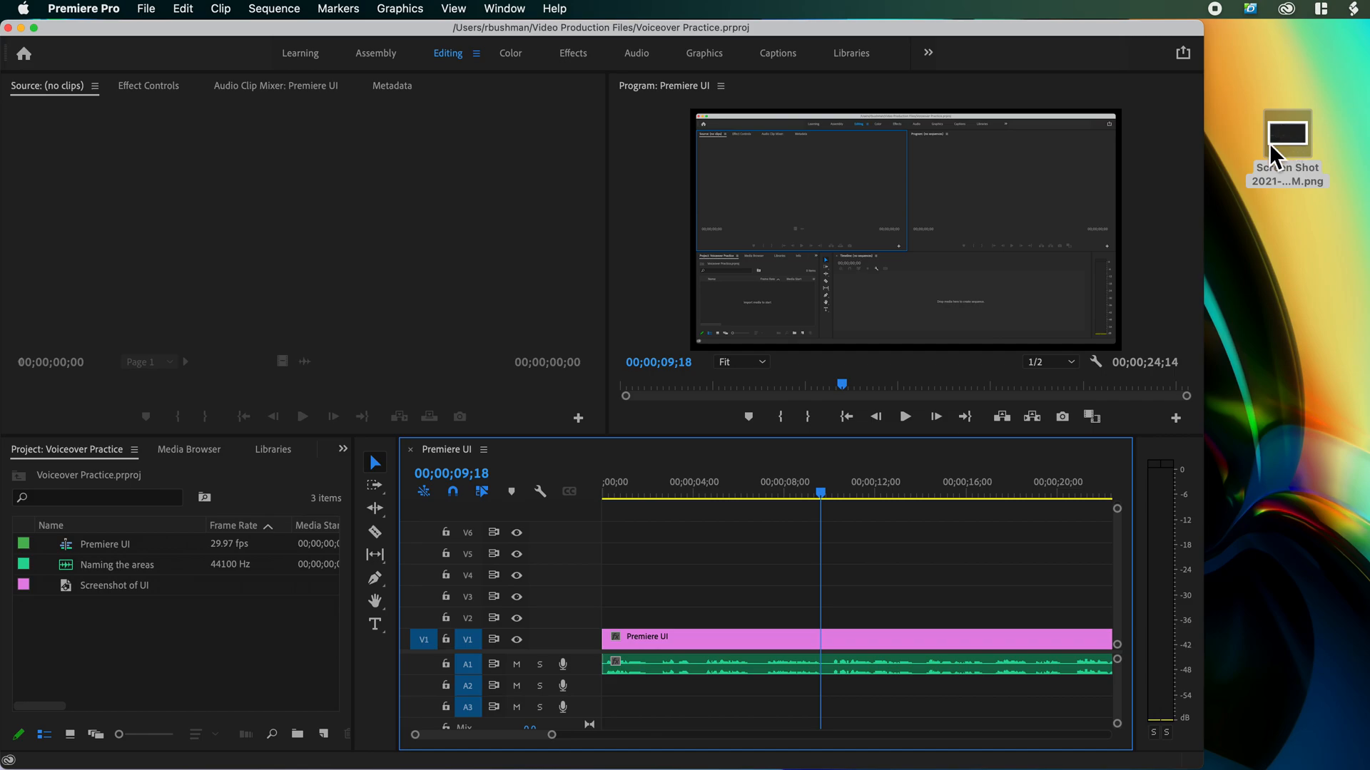
click(1273, 176)
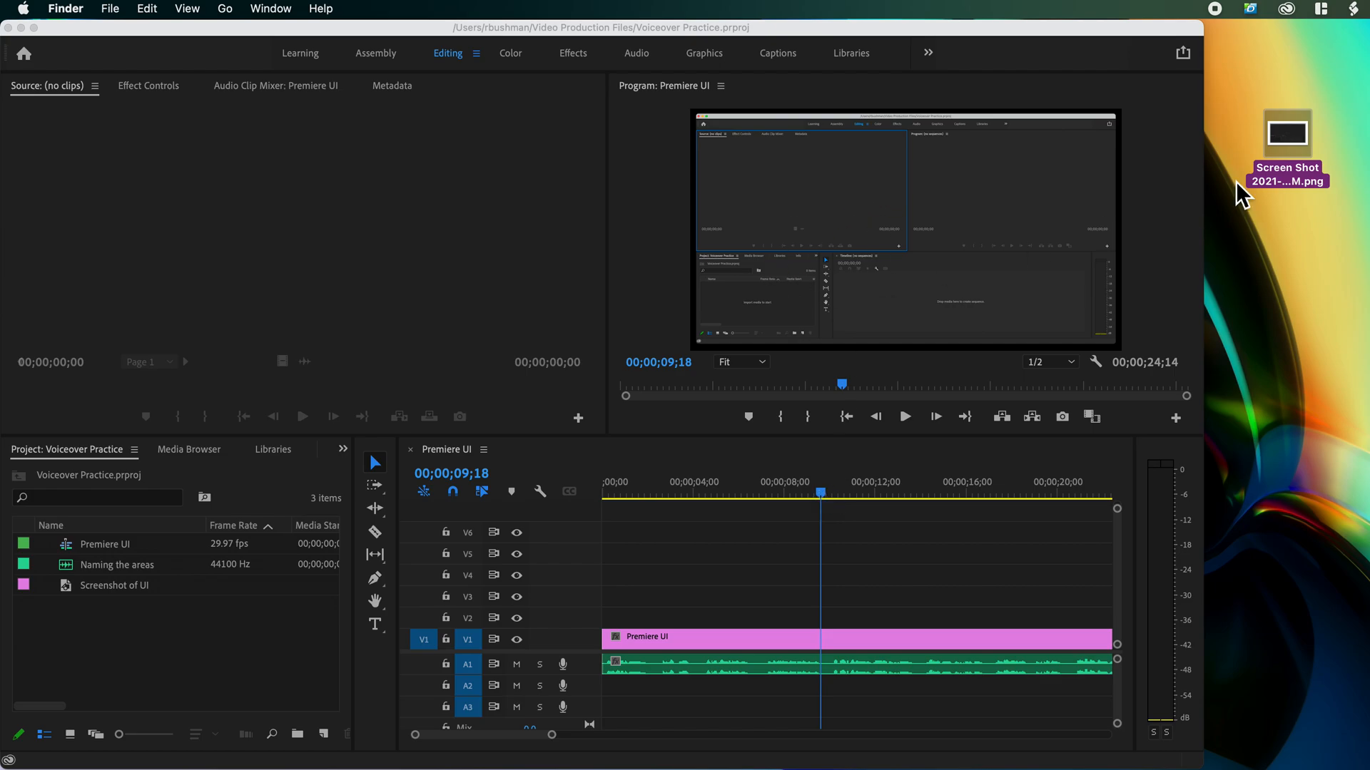
click(1197, 194)
drag(1211, 199, 1362, 189)
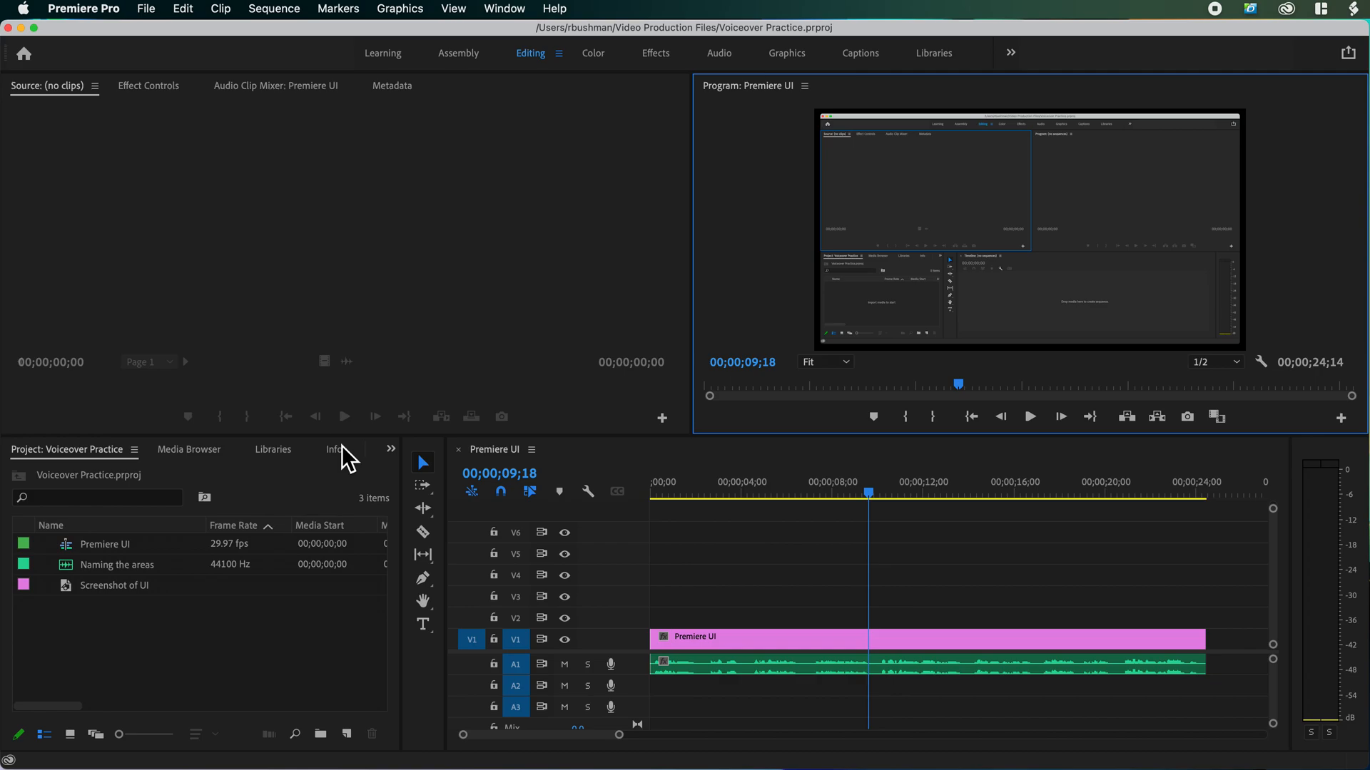
Return the playhead to 00;00;00;00 and play the sequence with its voiceover through to 00;00;24;09.
drag(869, 495, 740, 499)
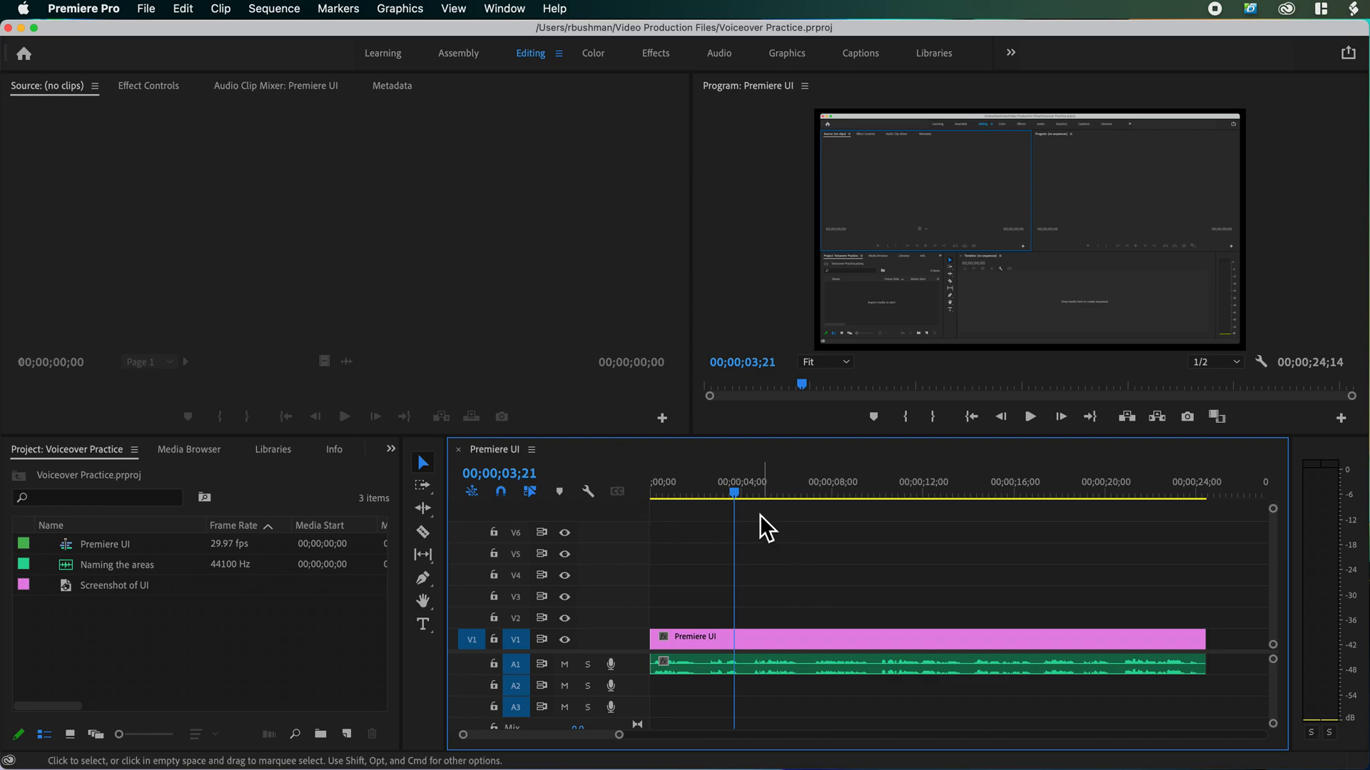
drag(738, 495, 674, 493)
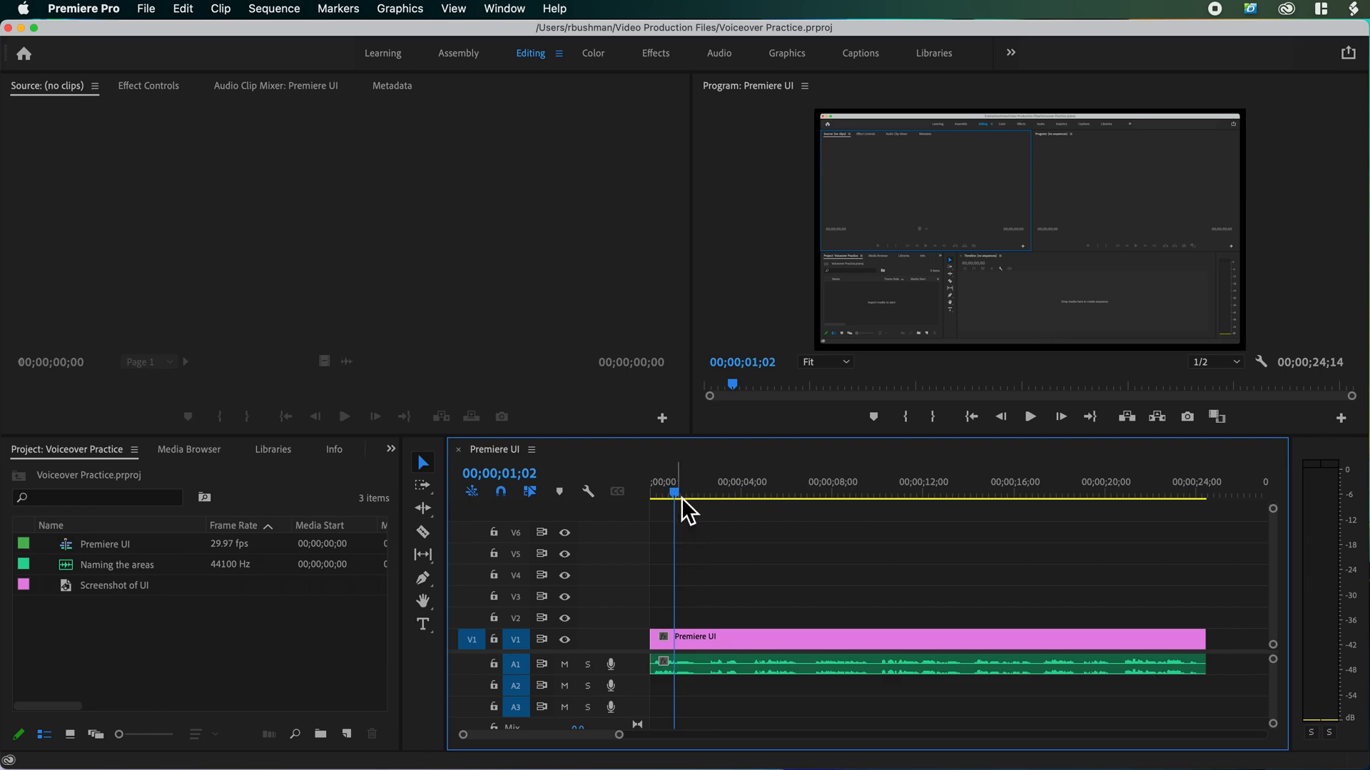
drag(679, 499, 653, 492)
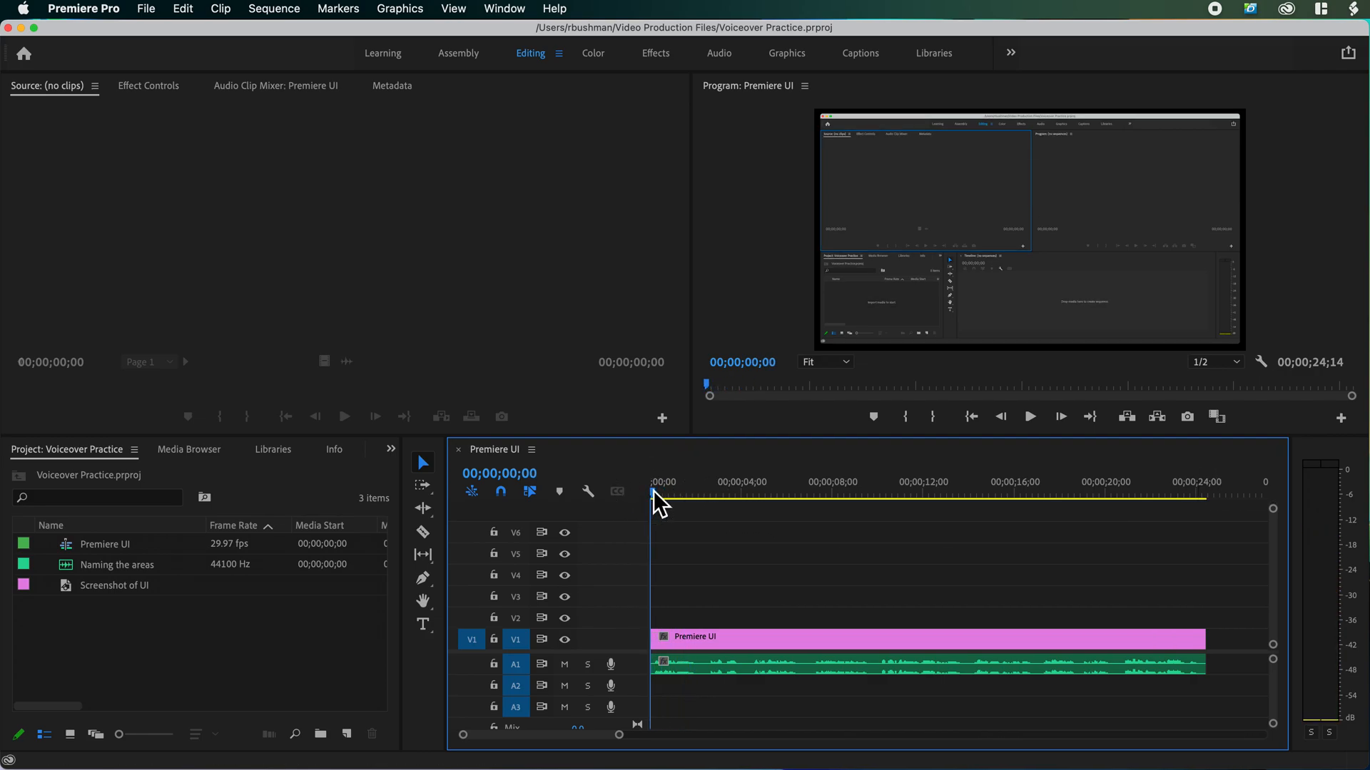
key(space)
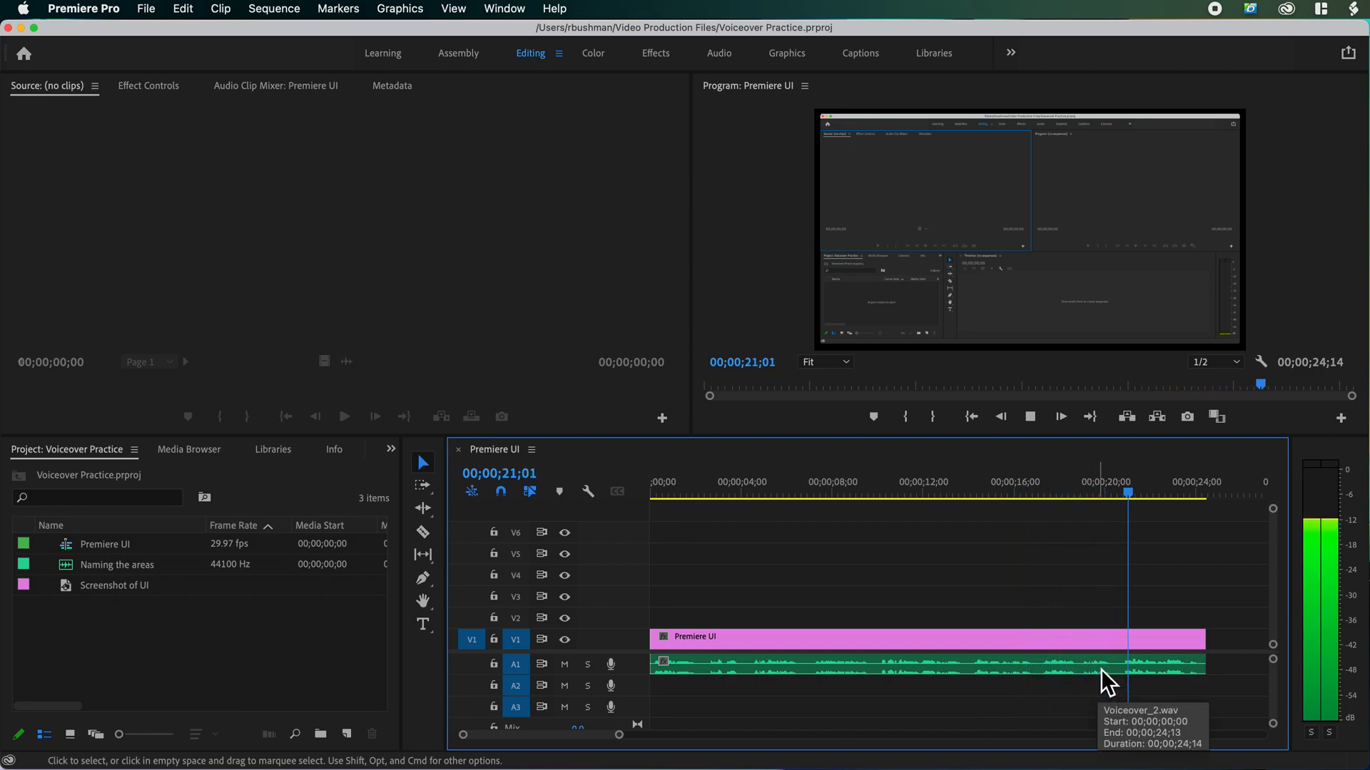
click(1031, 418)
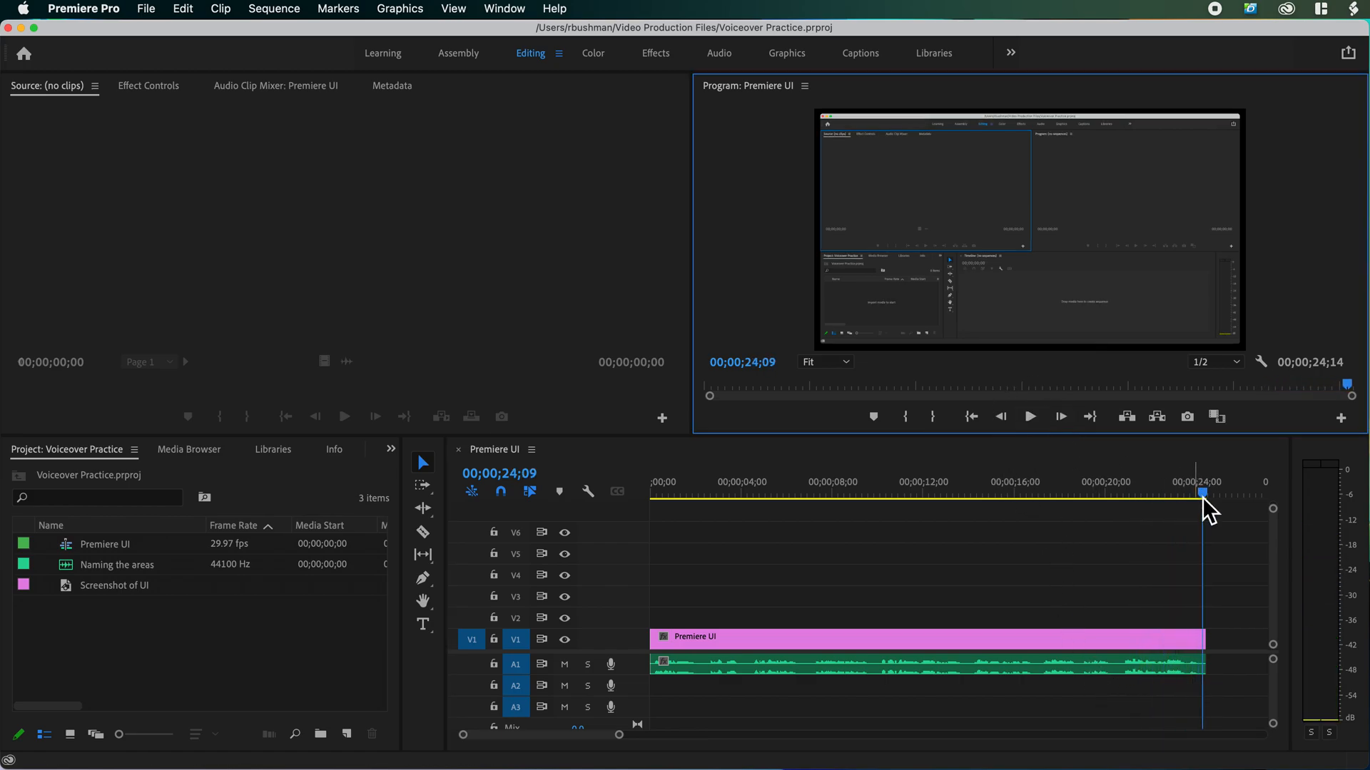
Move the playhead to 00;00;02;05 and look up the Add Marker command and its shortcut.
drag(1203, 499, 710, 492)
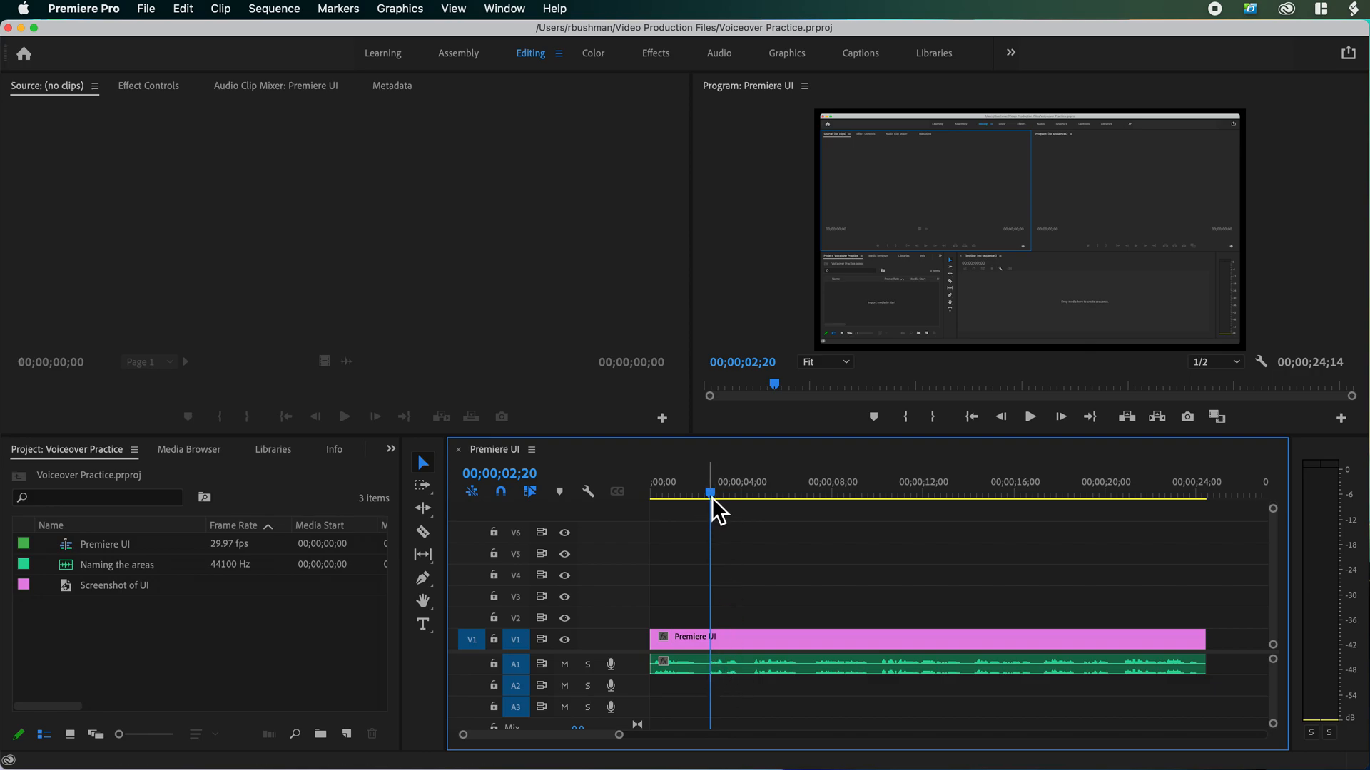
mouse_move(712, 499)
mouse_down()
mouse_move(809, 494)
mouse_move(699, 490)
mouse_up()
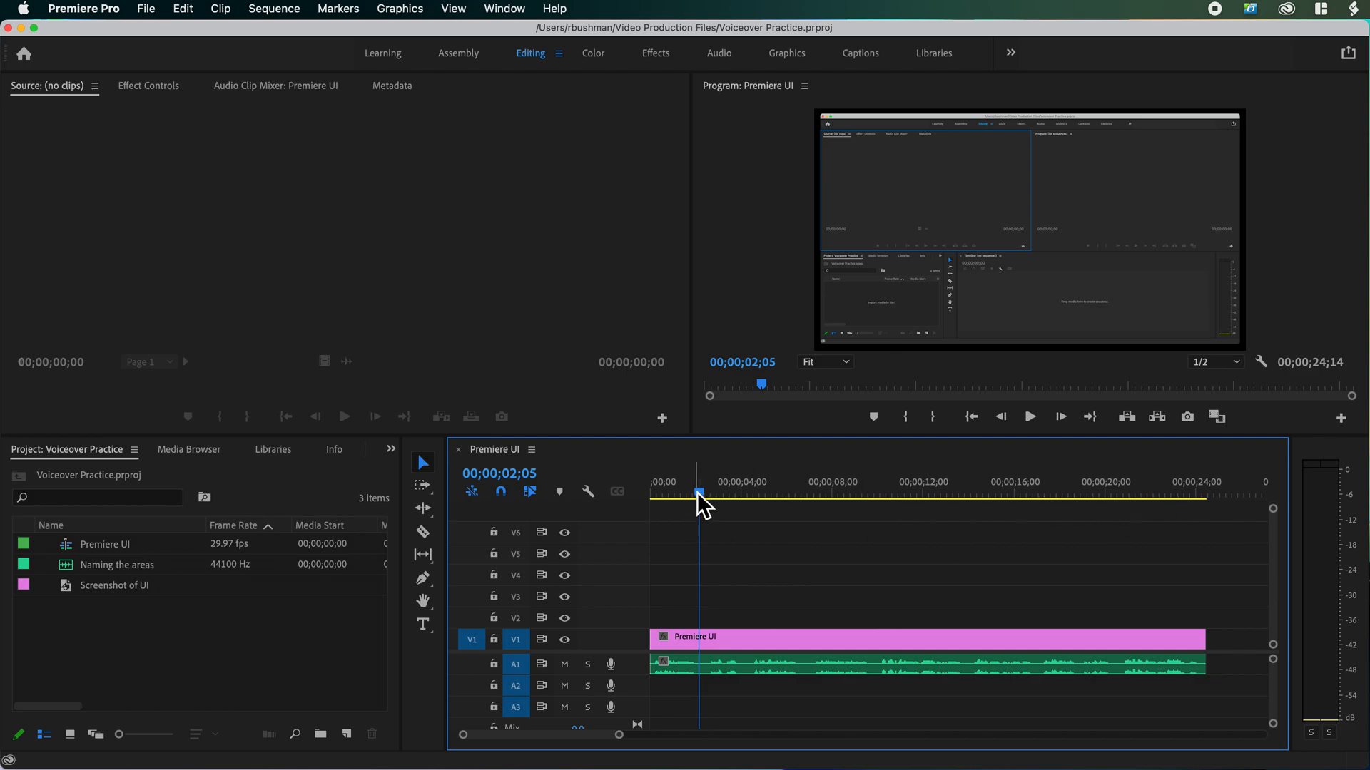
click(351, 10)
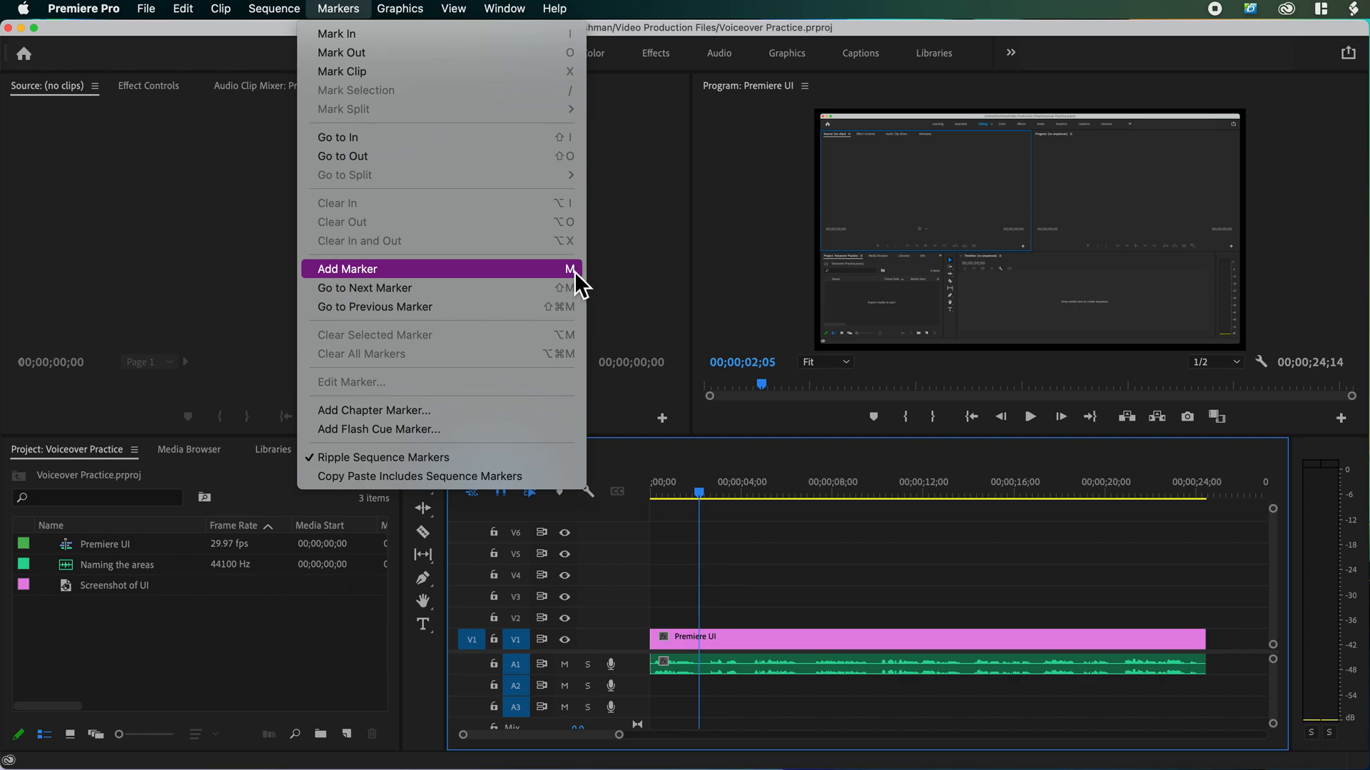
click(691, 497)
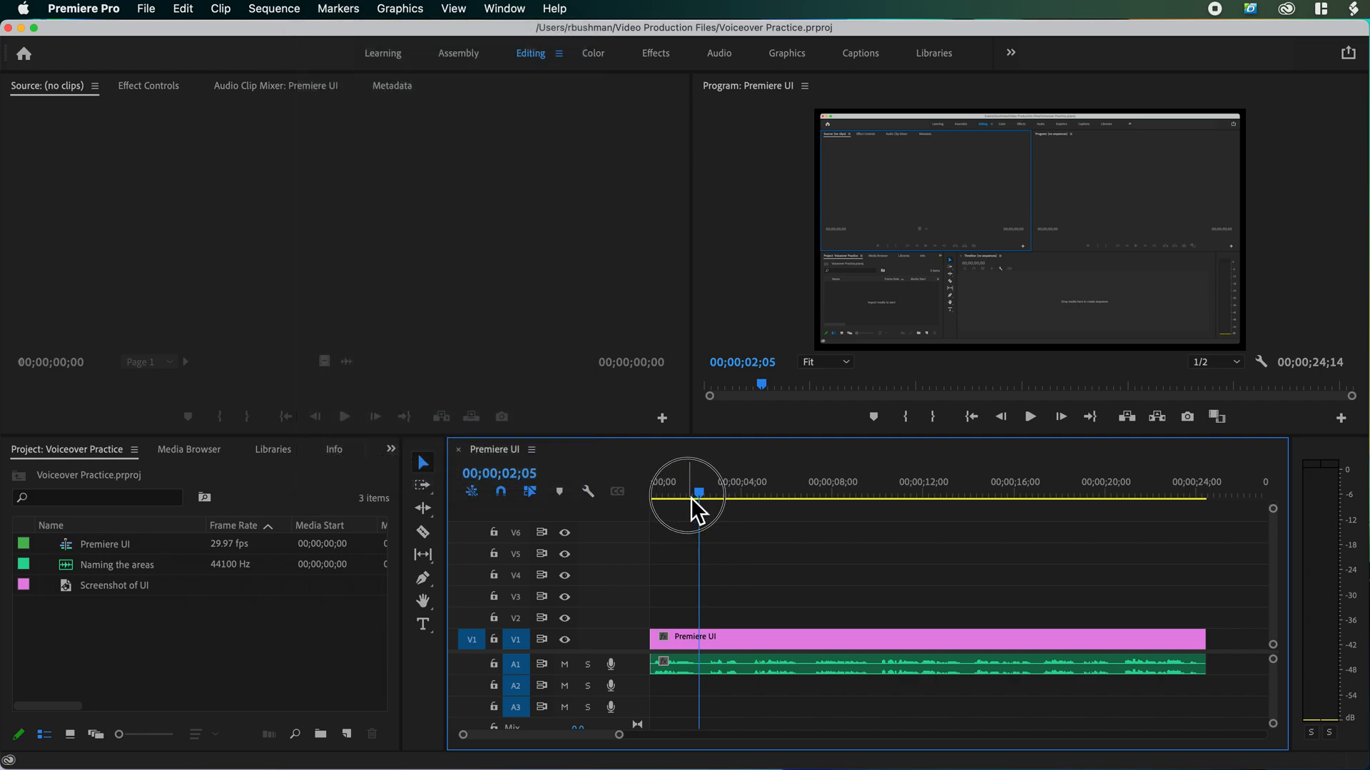
Return the playhead to 00;00;00;00 and leave both the video and audio clips deselected.
drag(697, 498, 649, 498)
click(716, 639)
click(721, 671)
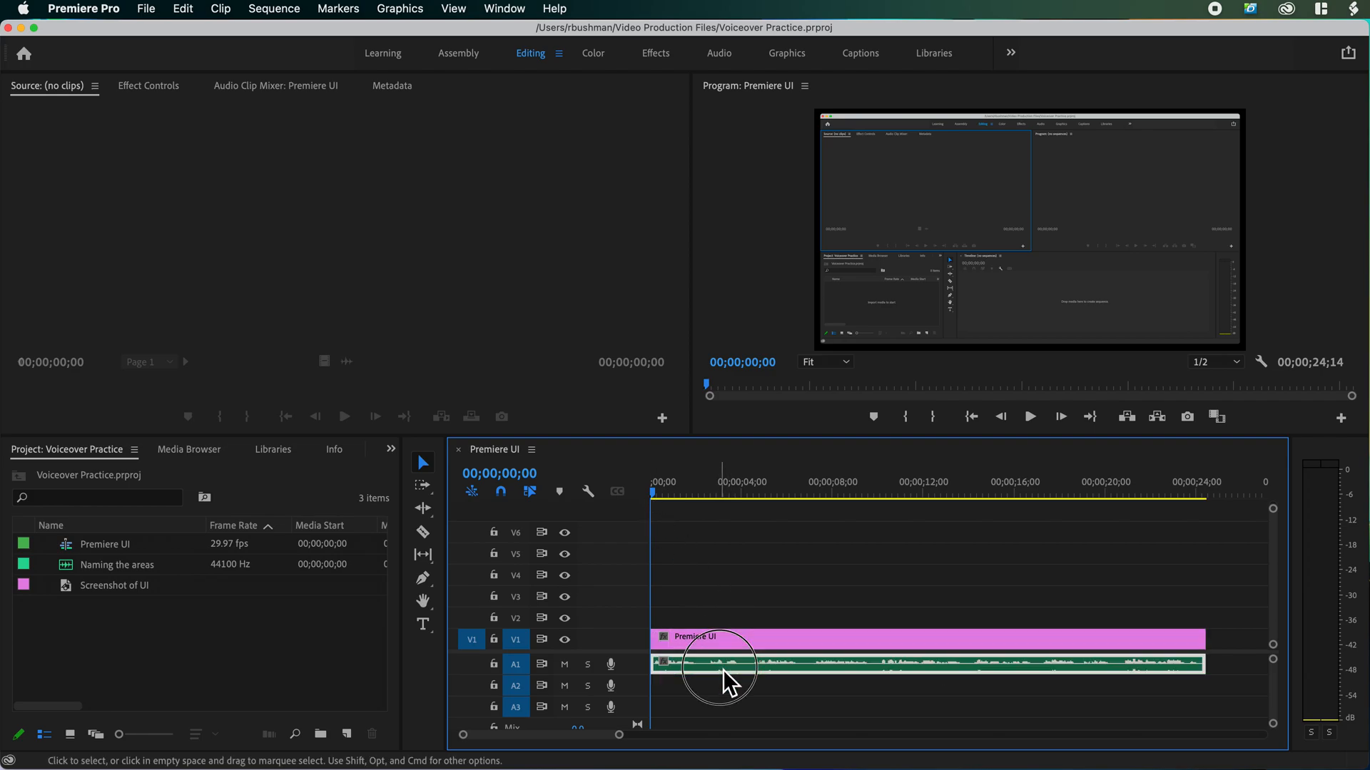
click(734, 581)
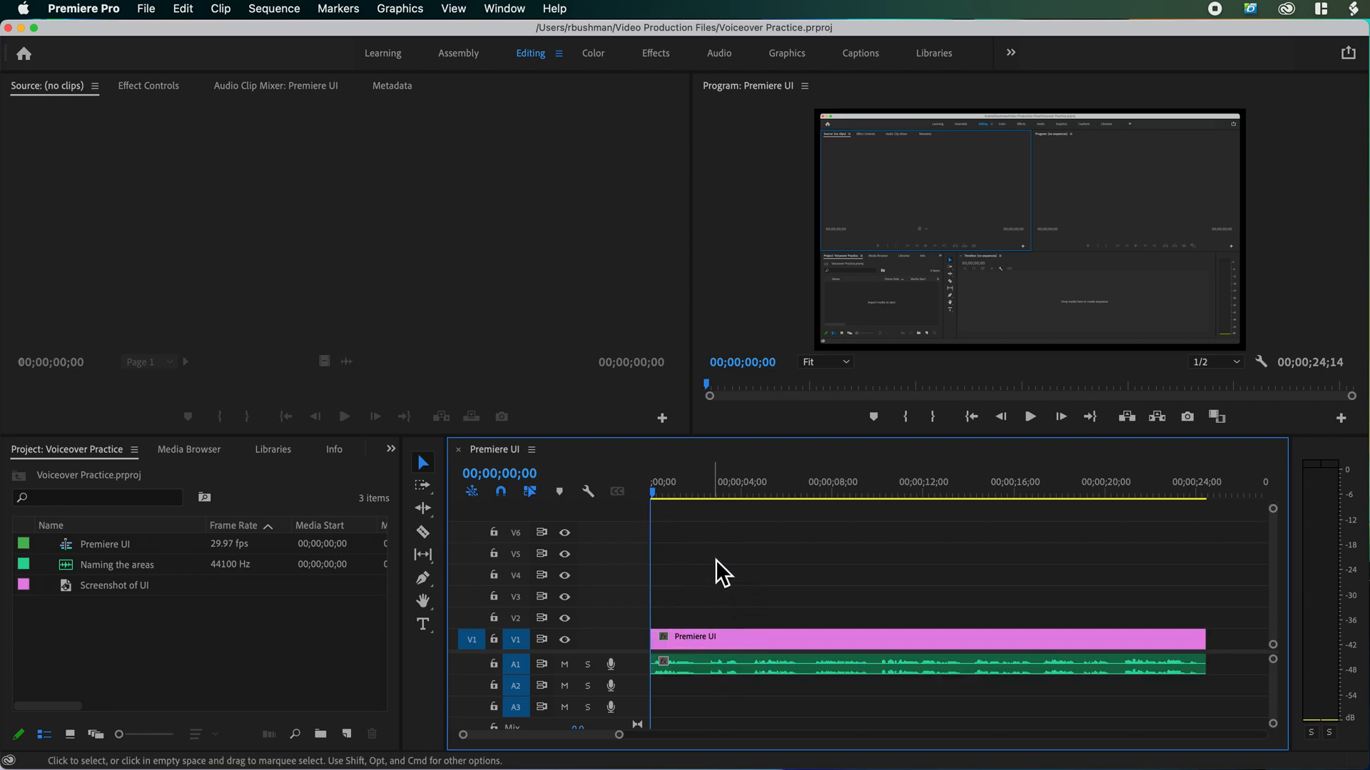
Play the sequence from the start and add seven sequence markers during playback, at about 3, 7.5, 10, 12, 14.5, 17.5 and 21 seconds.
click(650, 495)
key(space)
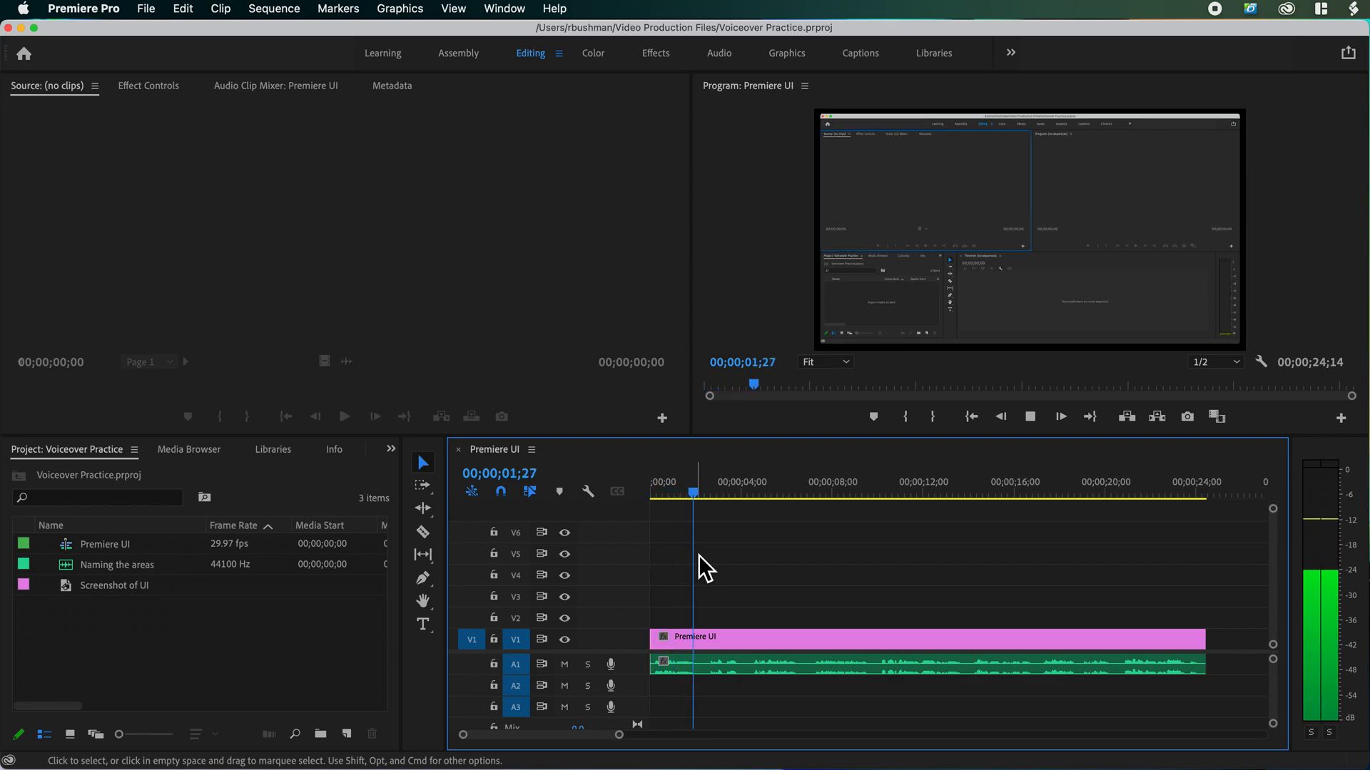
key(m)
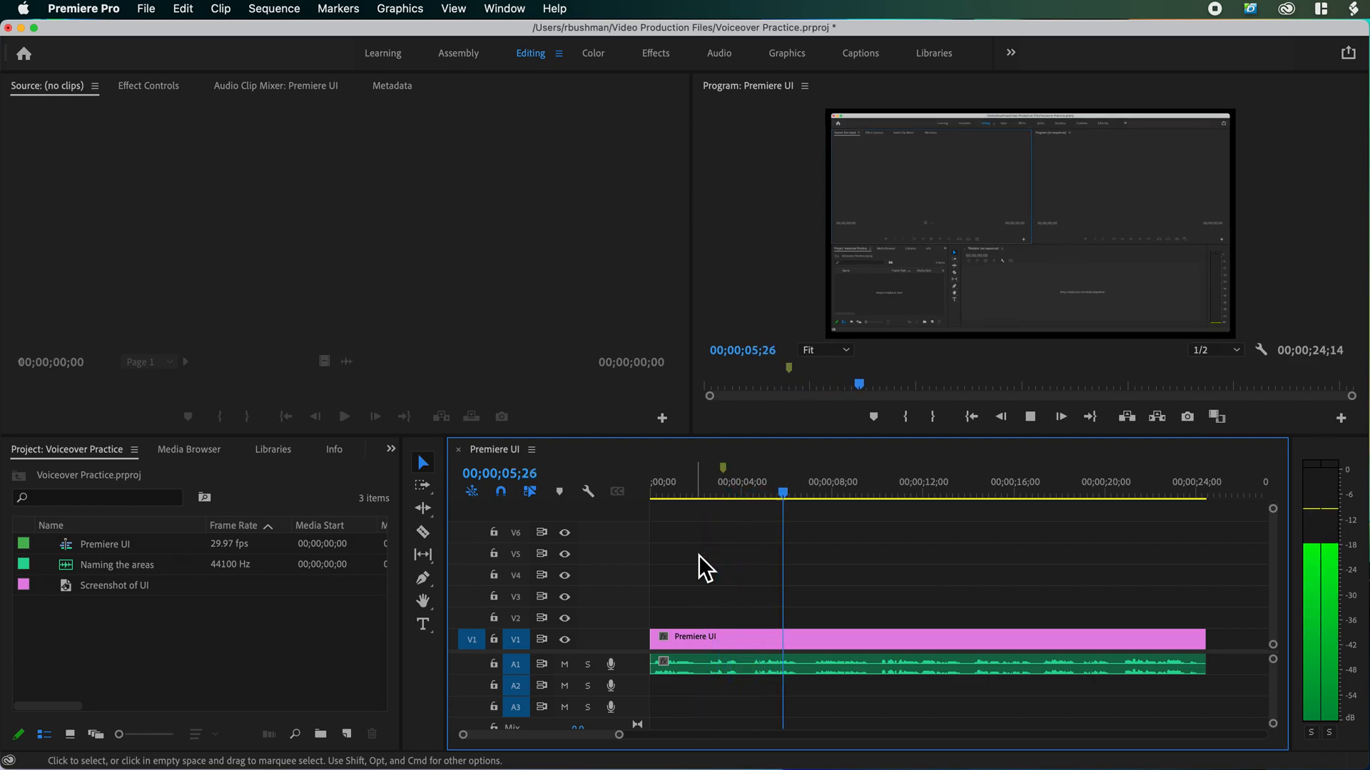
key(m)
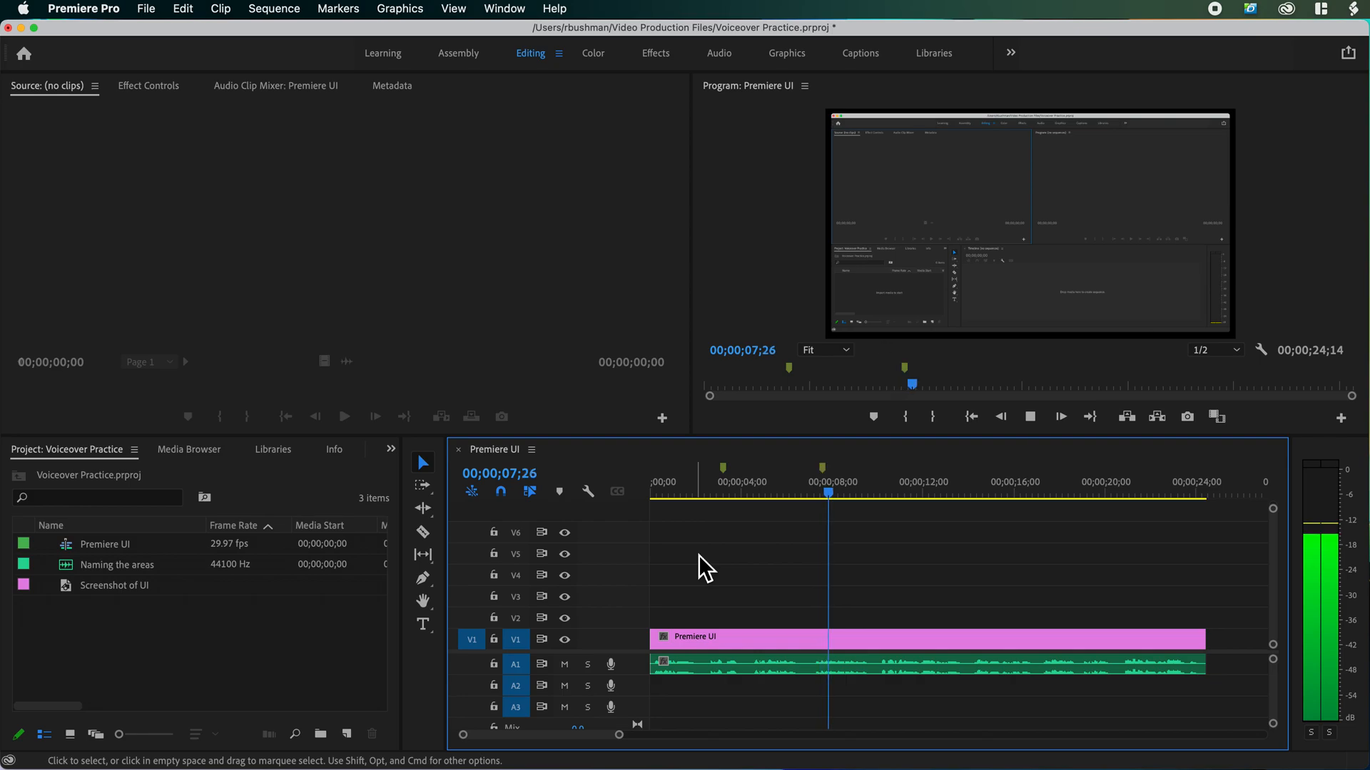
key(m)
key(m)
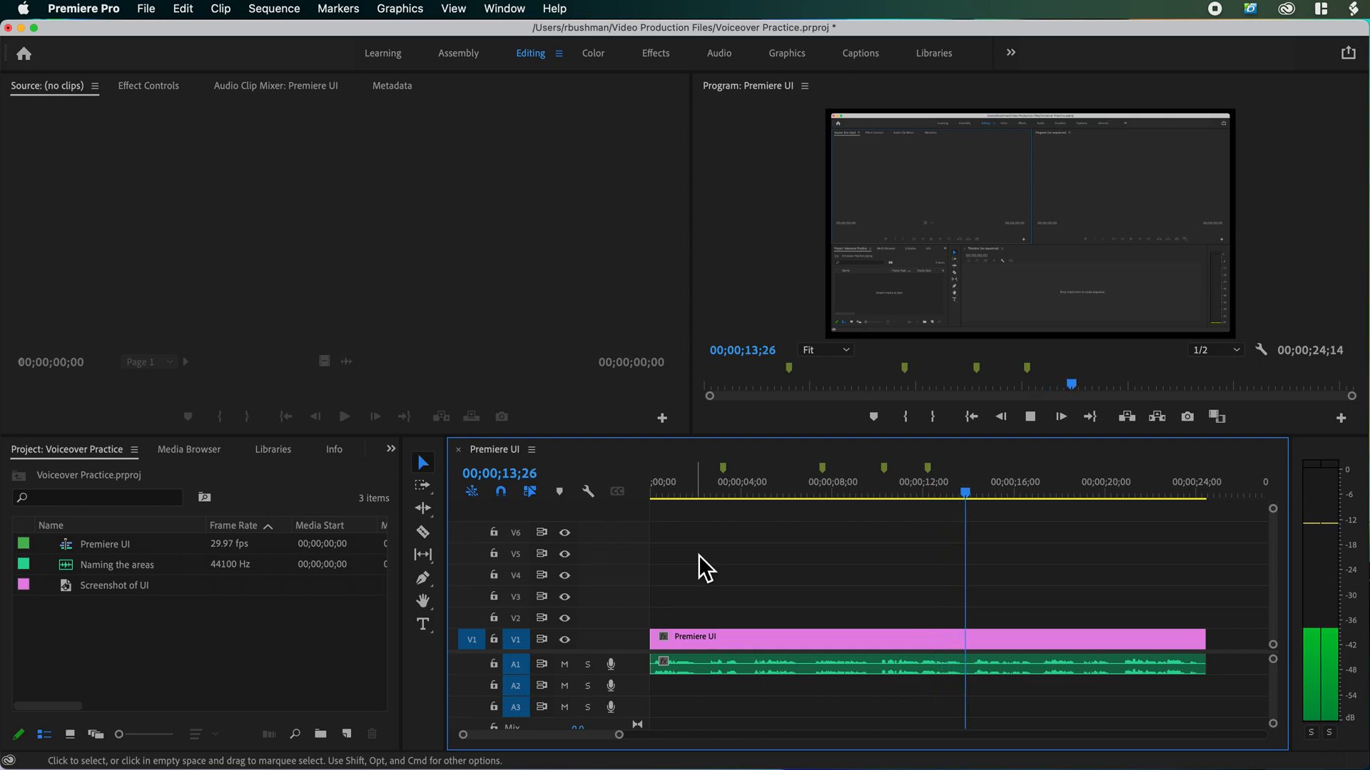
key(m)
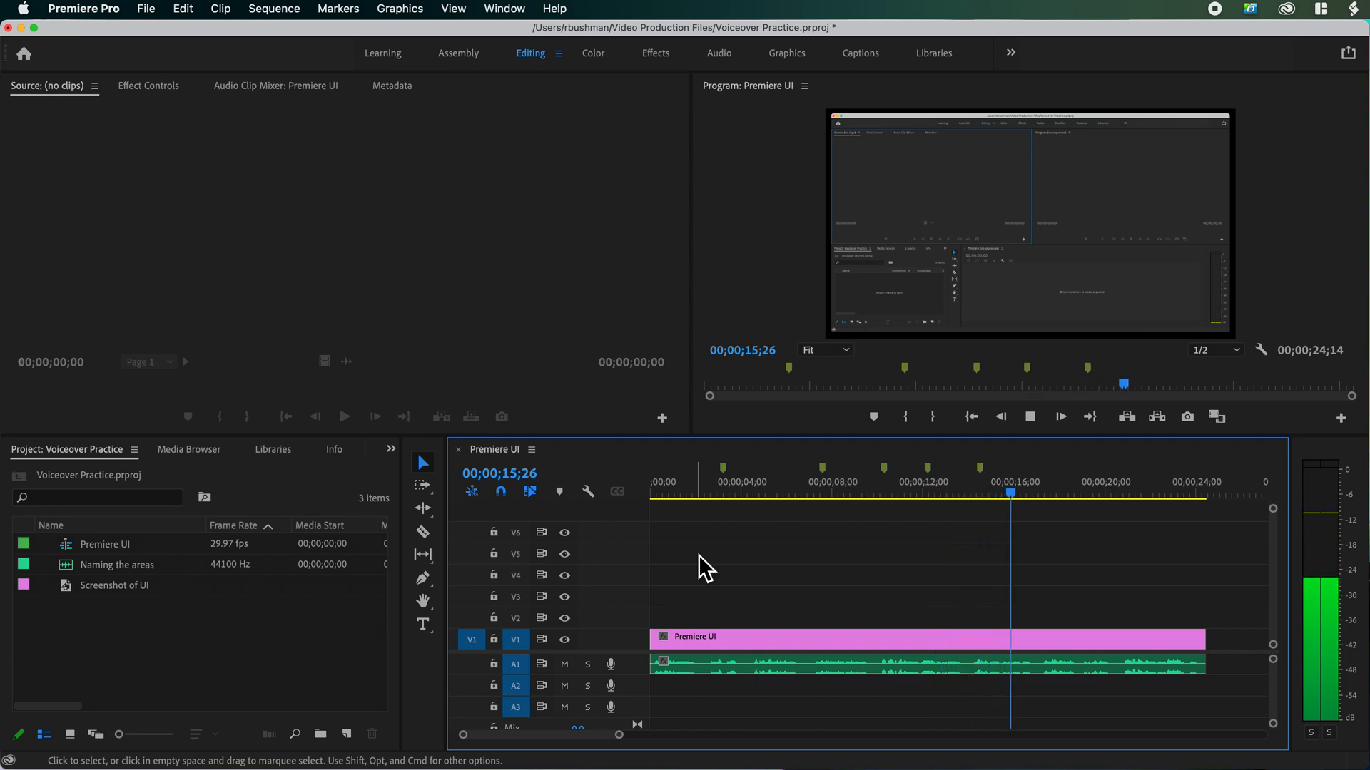
key(m)
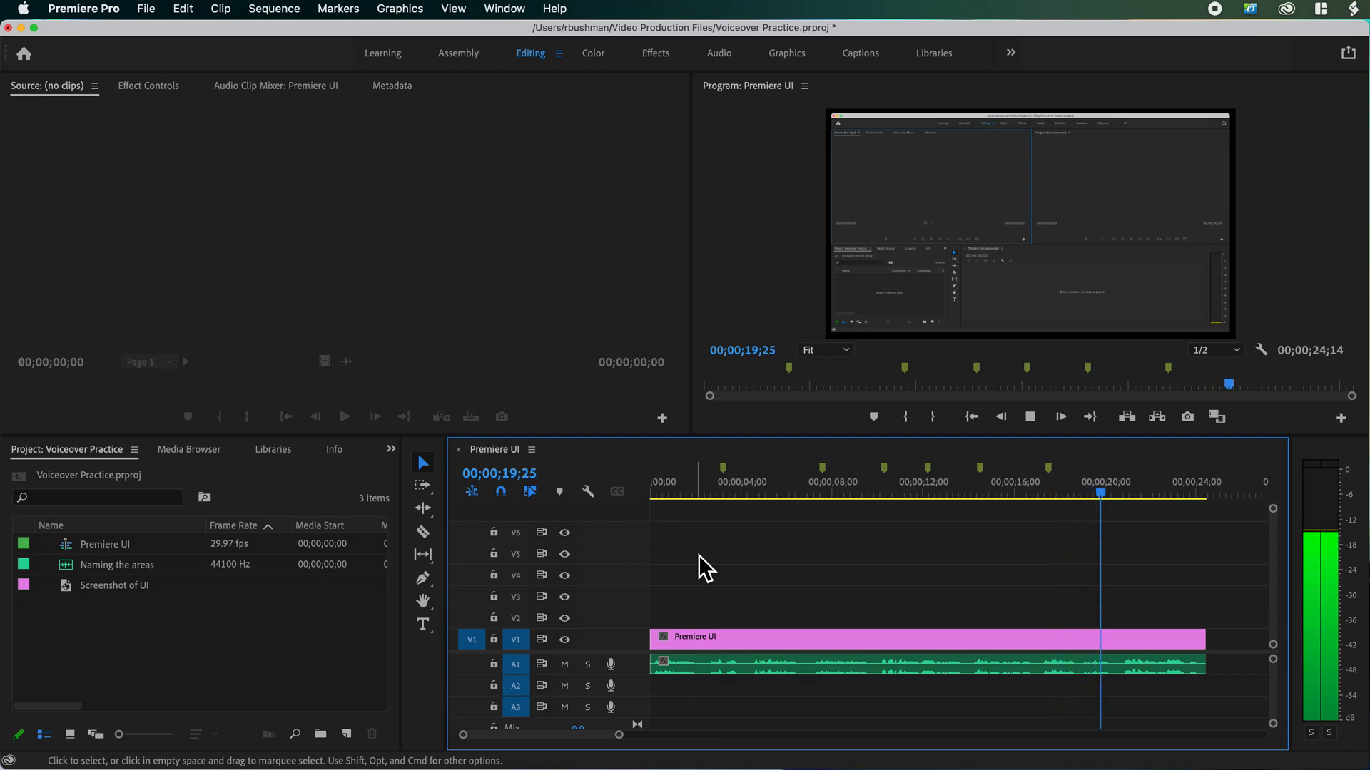
key(m)
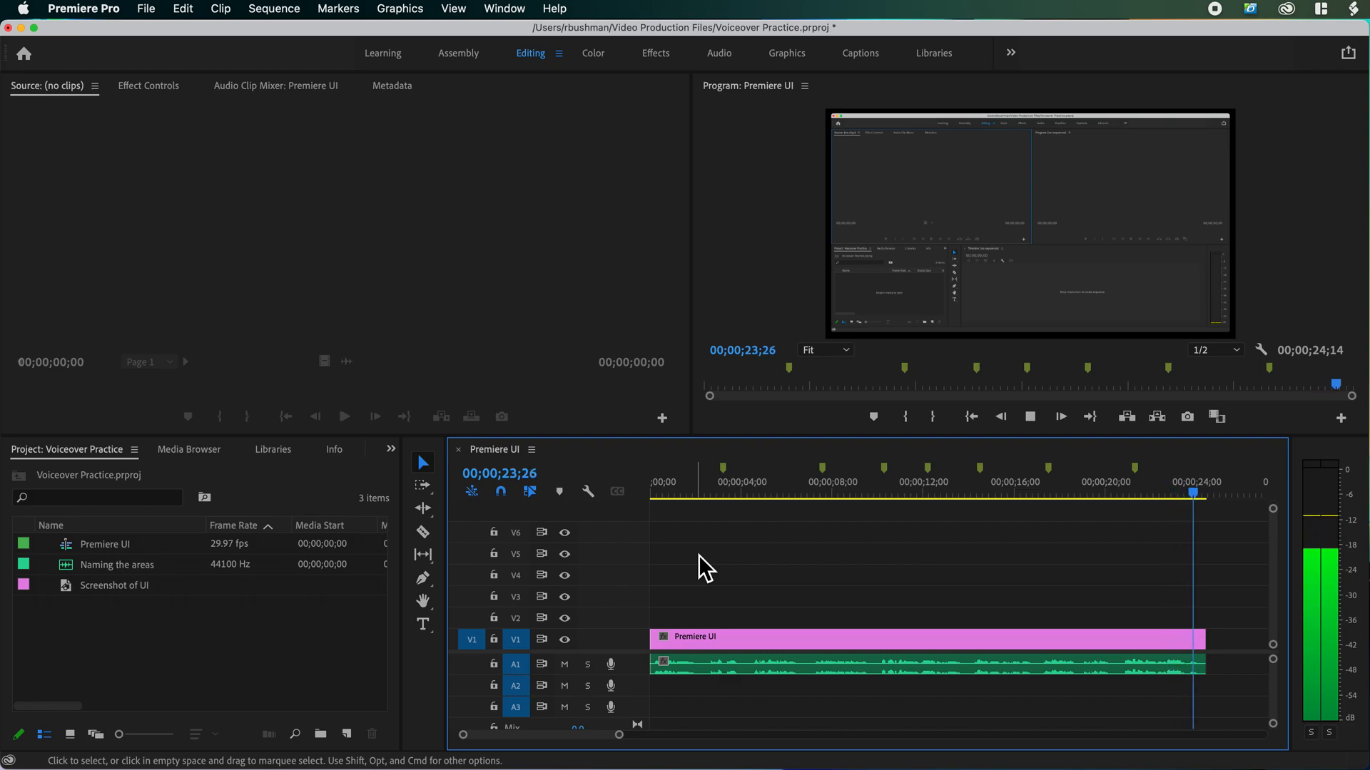
Place the playhead at 00;00;04;00 and go to the next marker, at 00;00;07;17.
drag(1206, 498, 1100, 490)
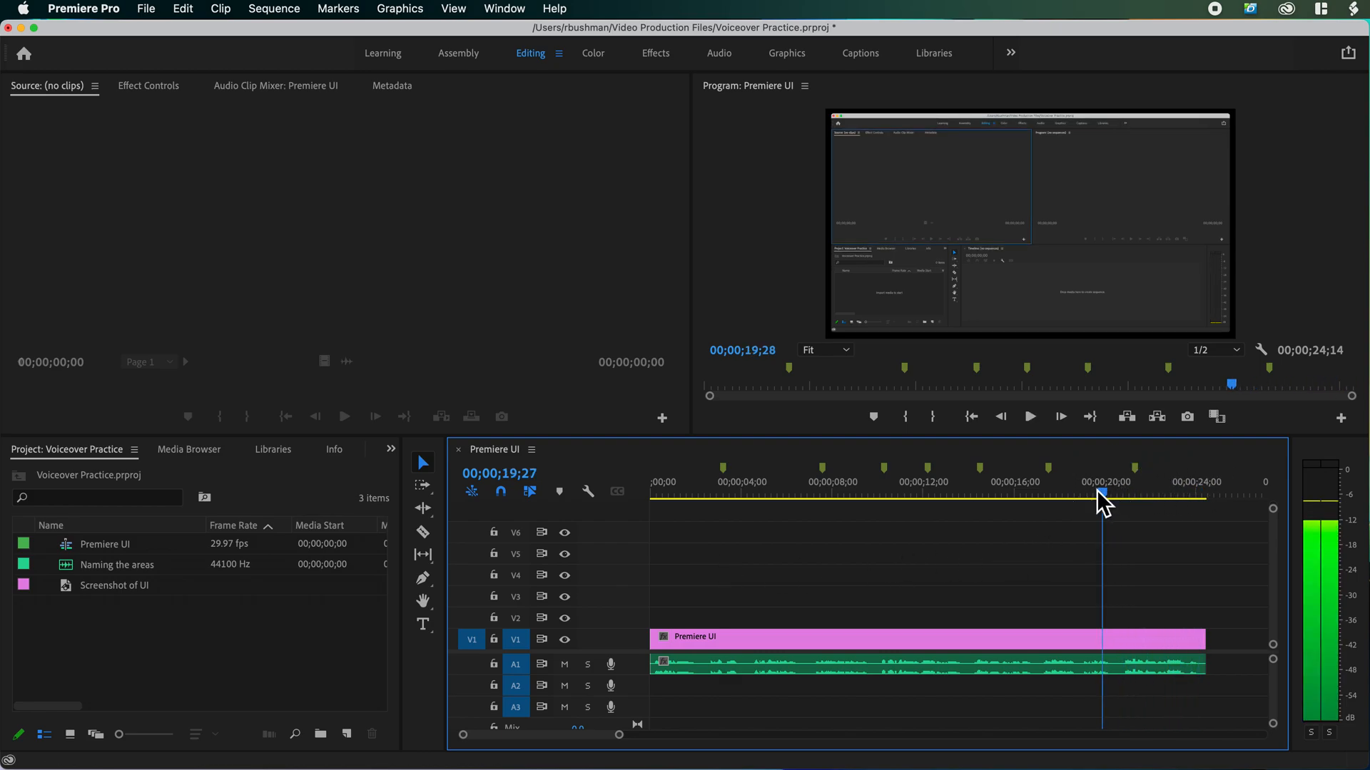
click(742, 492)
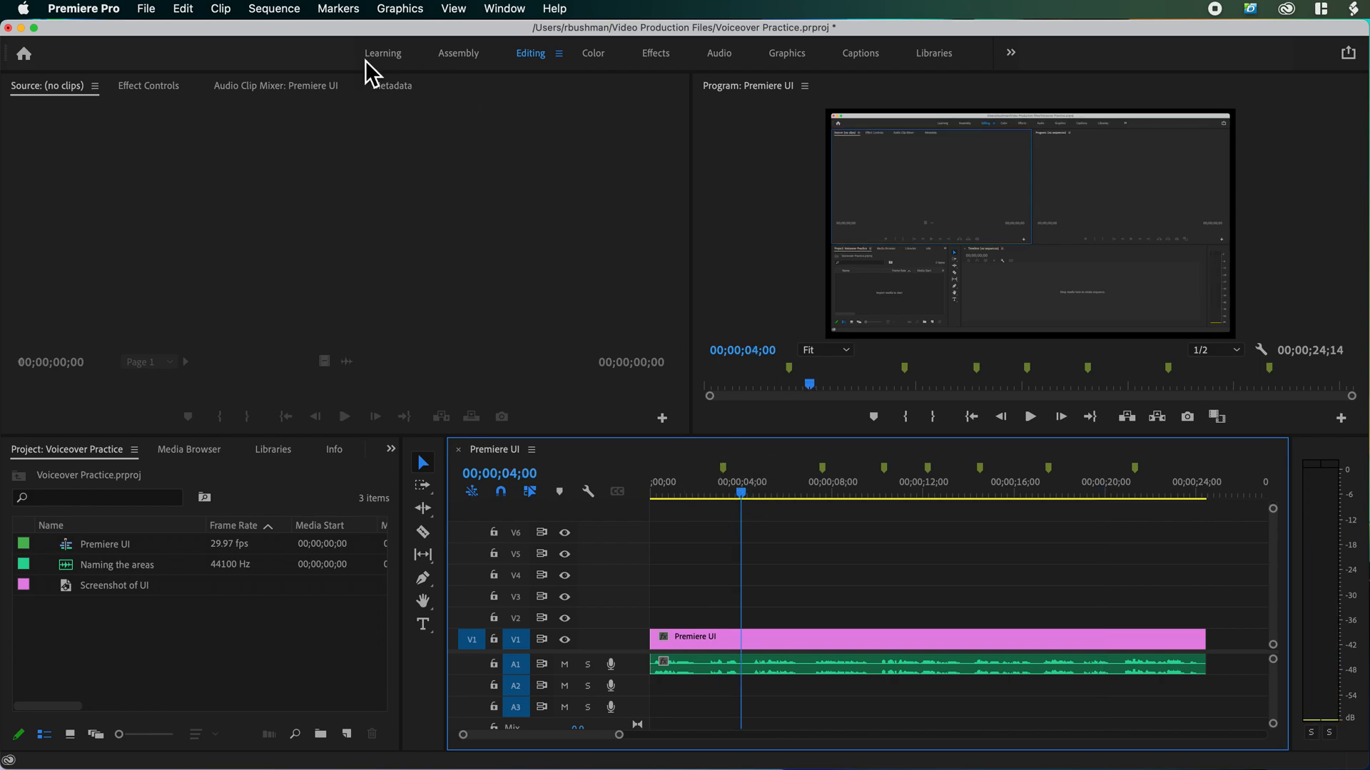
click(338, 9)
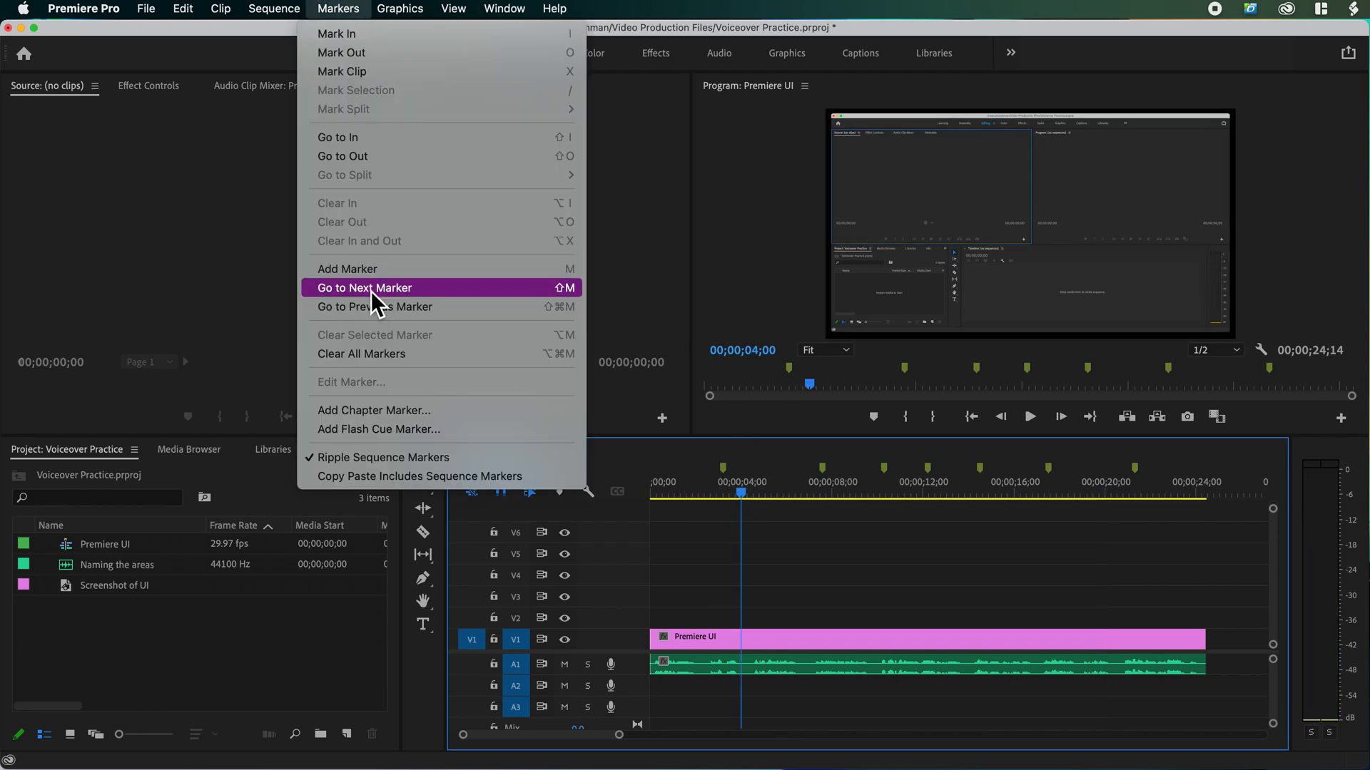
click(371, 289)
click(360, 7)
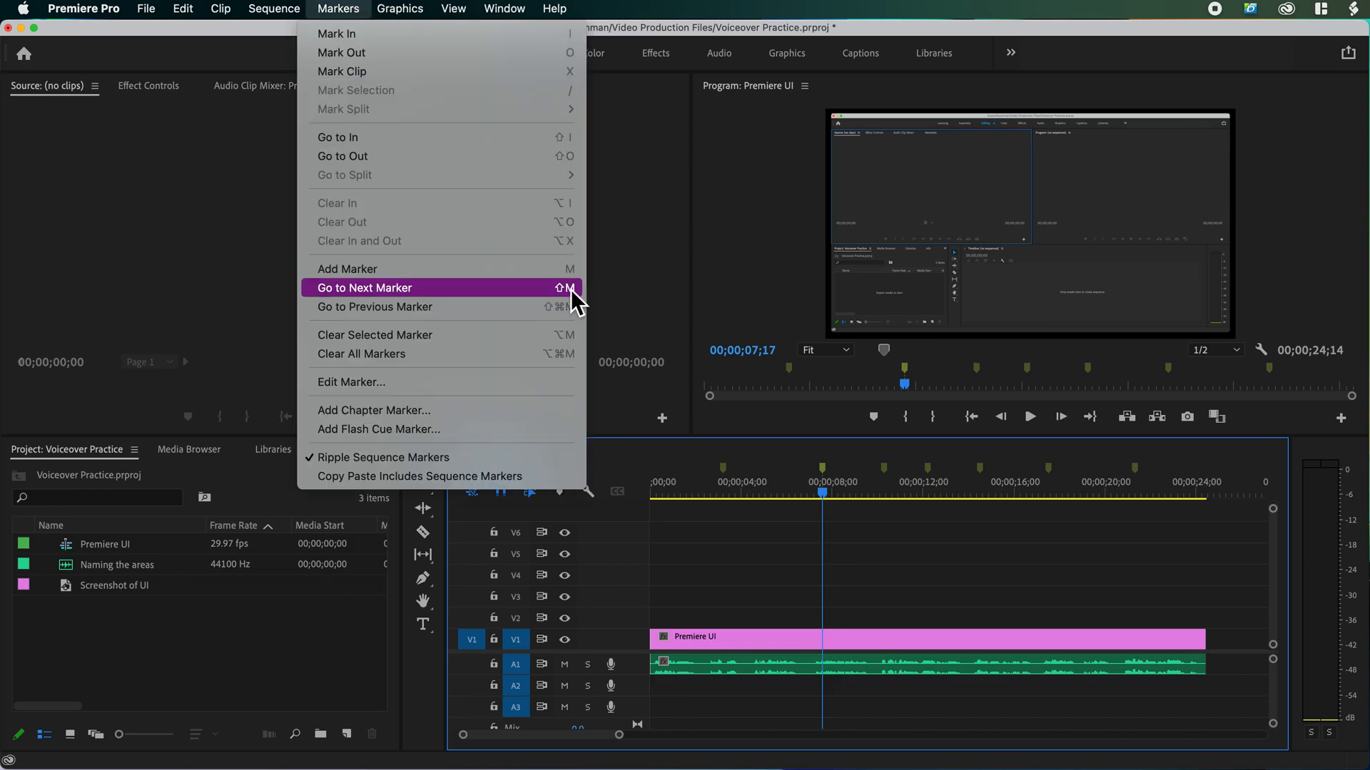
click(357, 6)
Step the playhead forward marker by marker to the last one, at 00;00;21;10.
key(shift+m)
key(shift+m)
key(shift+m)
key(shift+m)
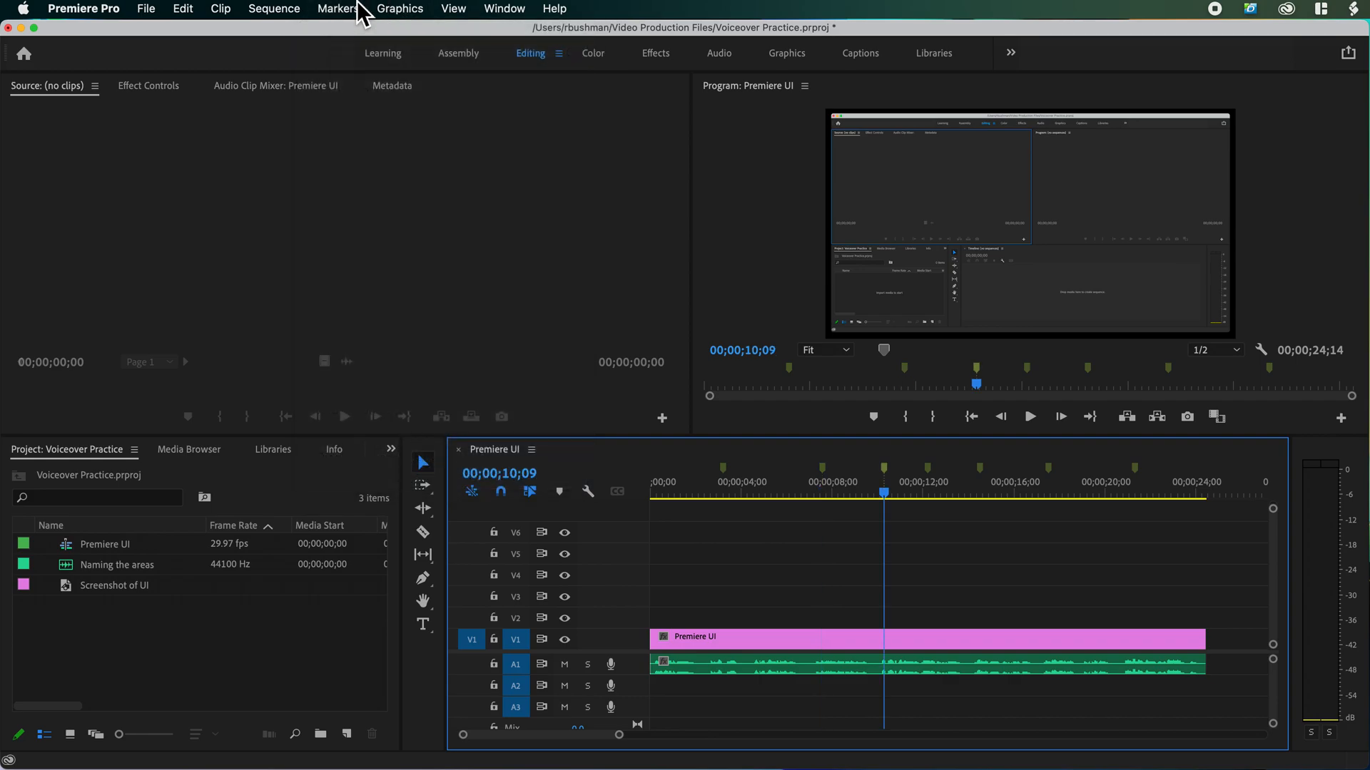
key(shift+m)
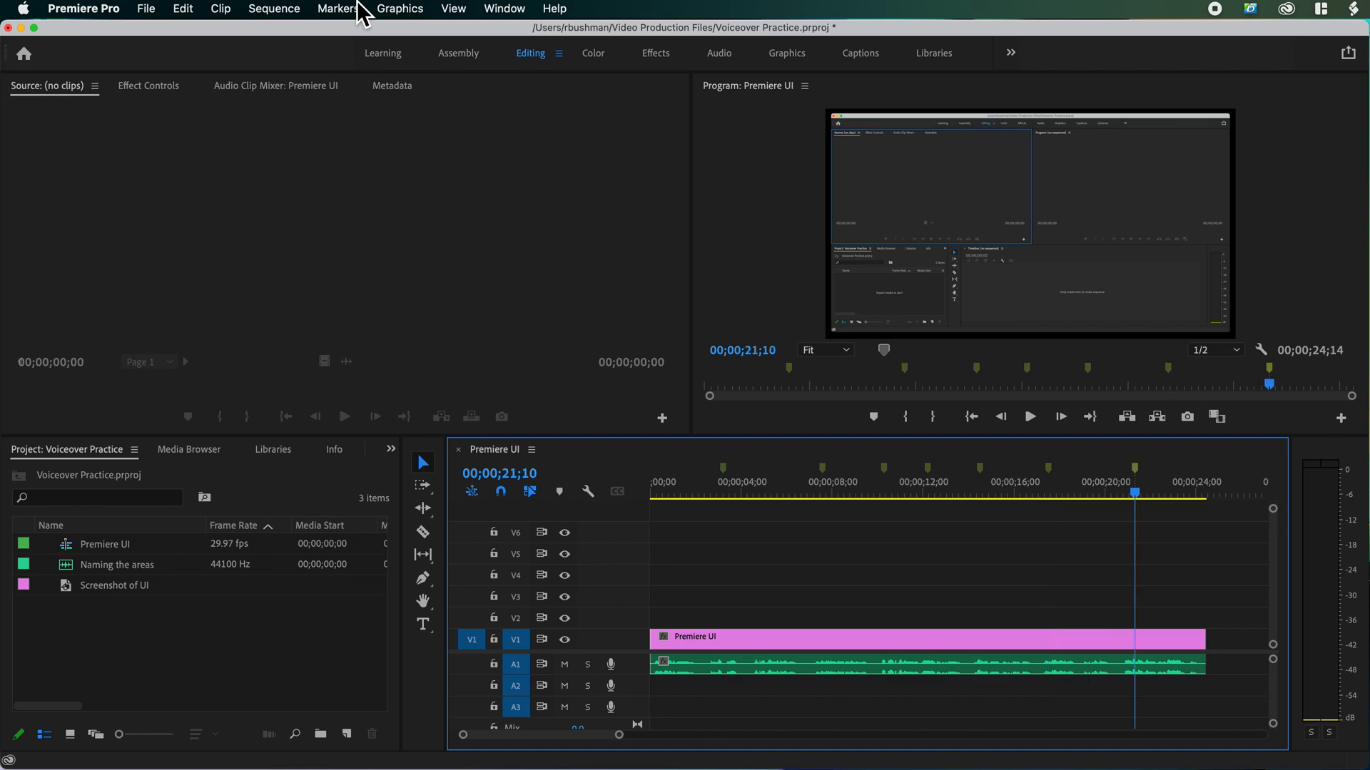
Step the playhead back marker by marker to the first one, at 00;00;03;06.
key(super+shift+m)
key(super+shift+m)
key(super+shift+m)
key(super+shift+m)
key(super+shift+m)
key(super+shift+m)
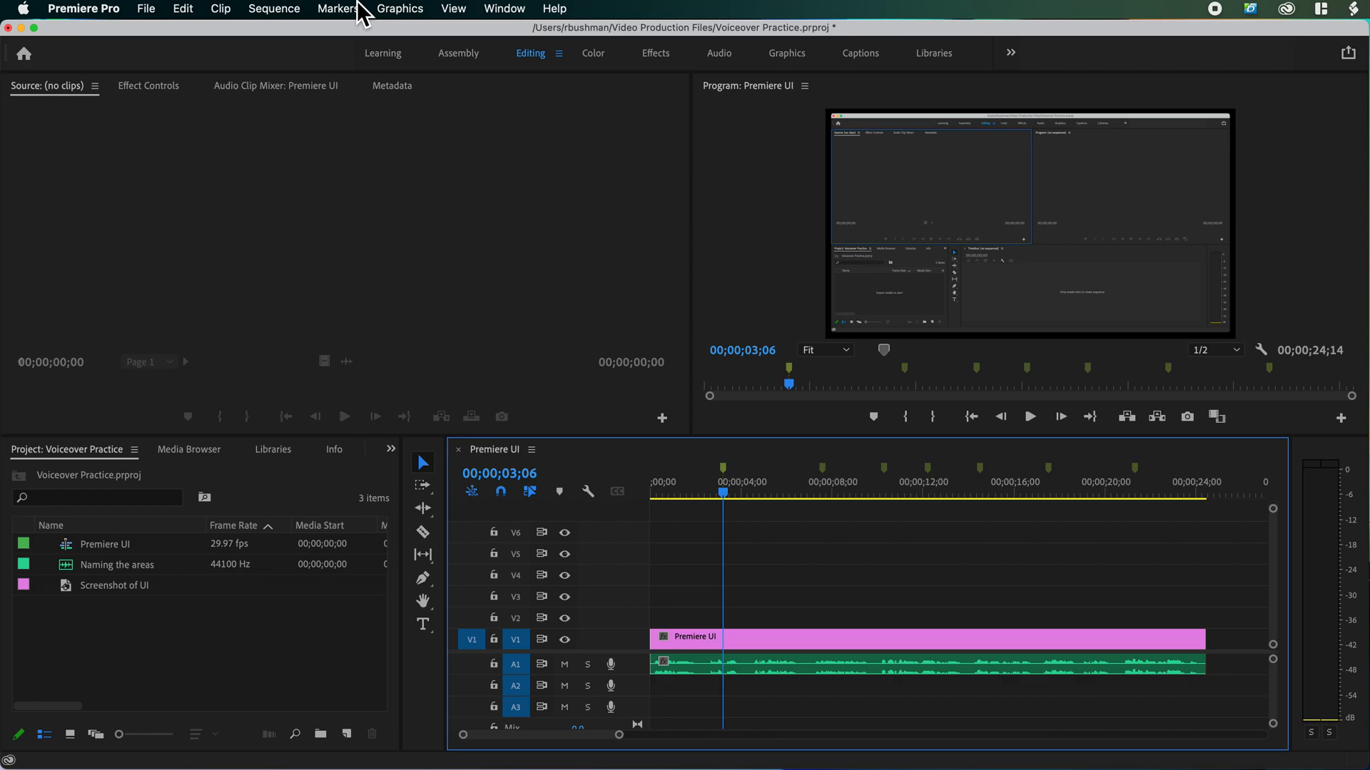
Add a sequence marker at 00;00;05;17 and clear that single marker again.
click(779, 491)
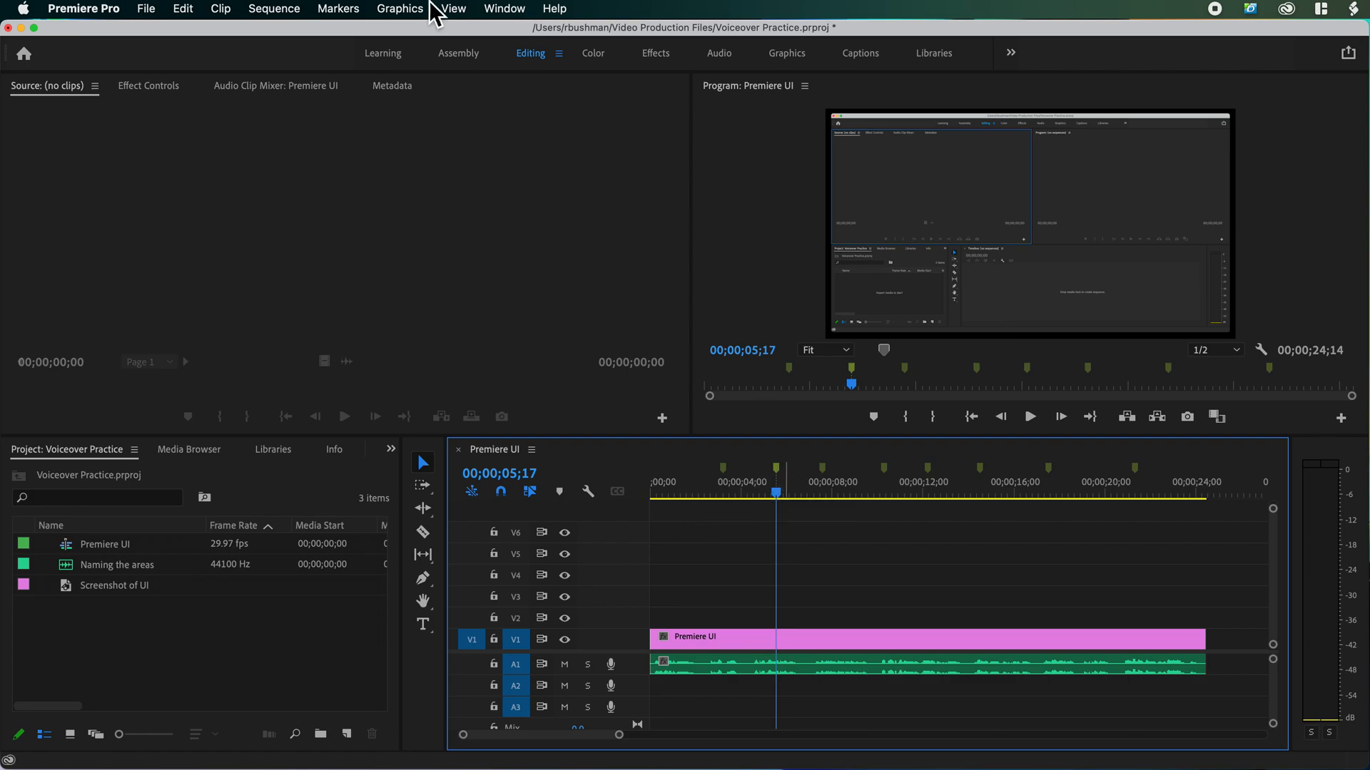
click(338, 9)
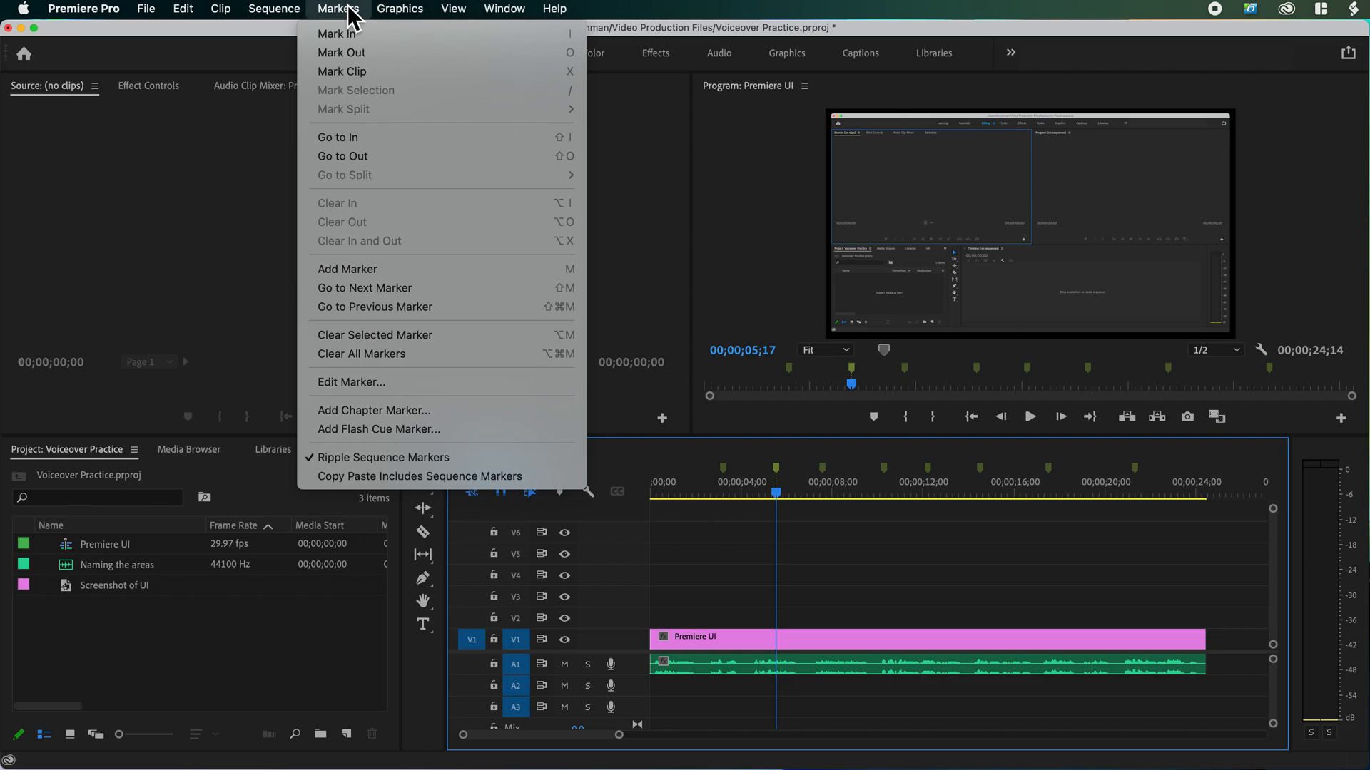
click(393, 335)
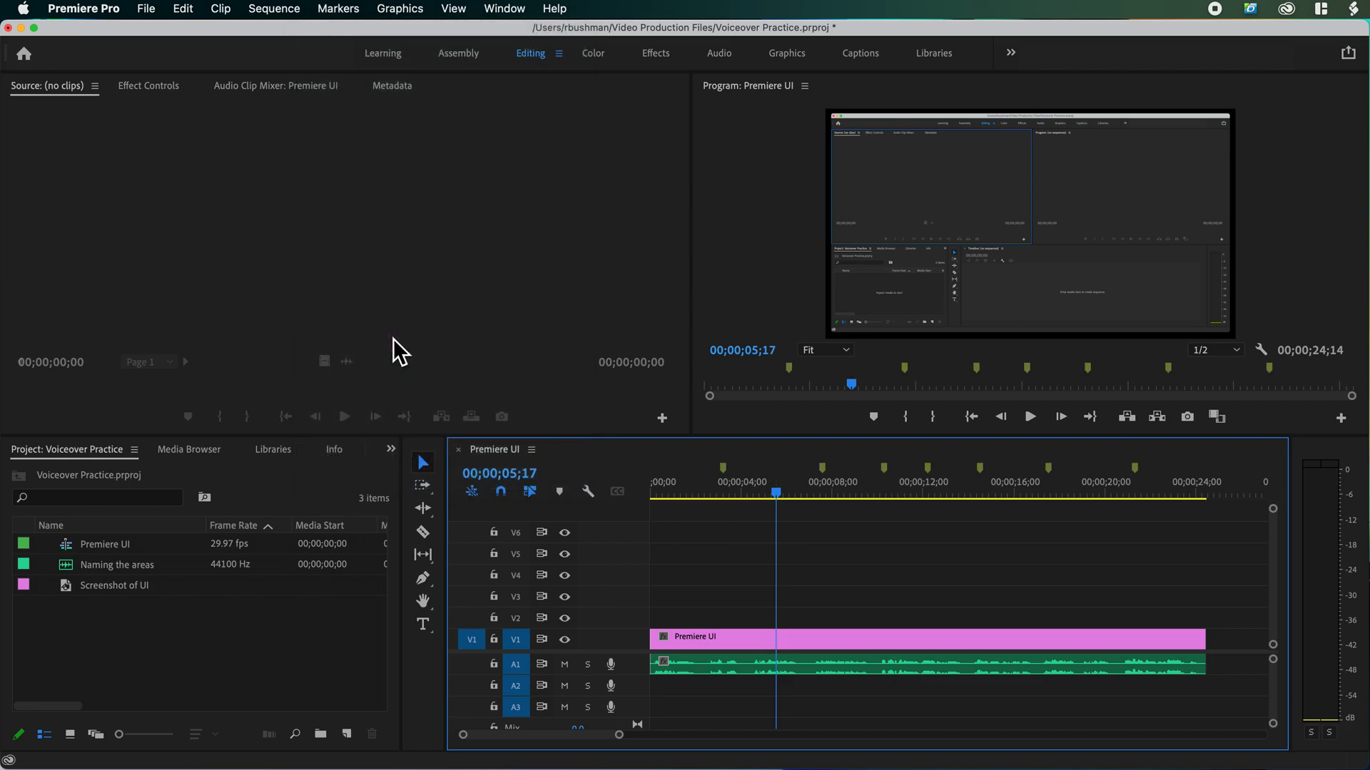
Select the sequence marker at 00;00;10;09 and look over the commands available for it.
click(739, 484)
click(828, 474)
click(887, 472)
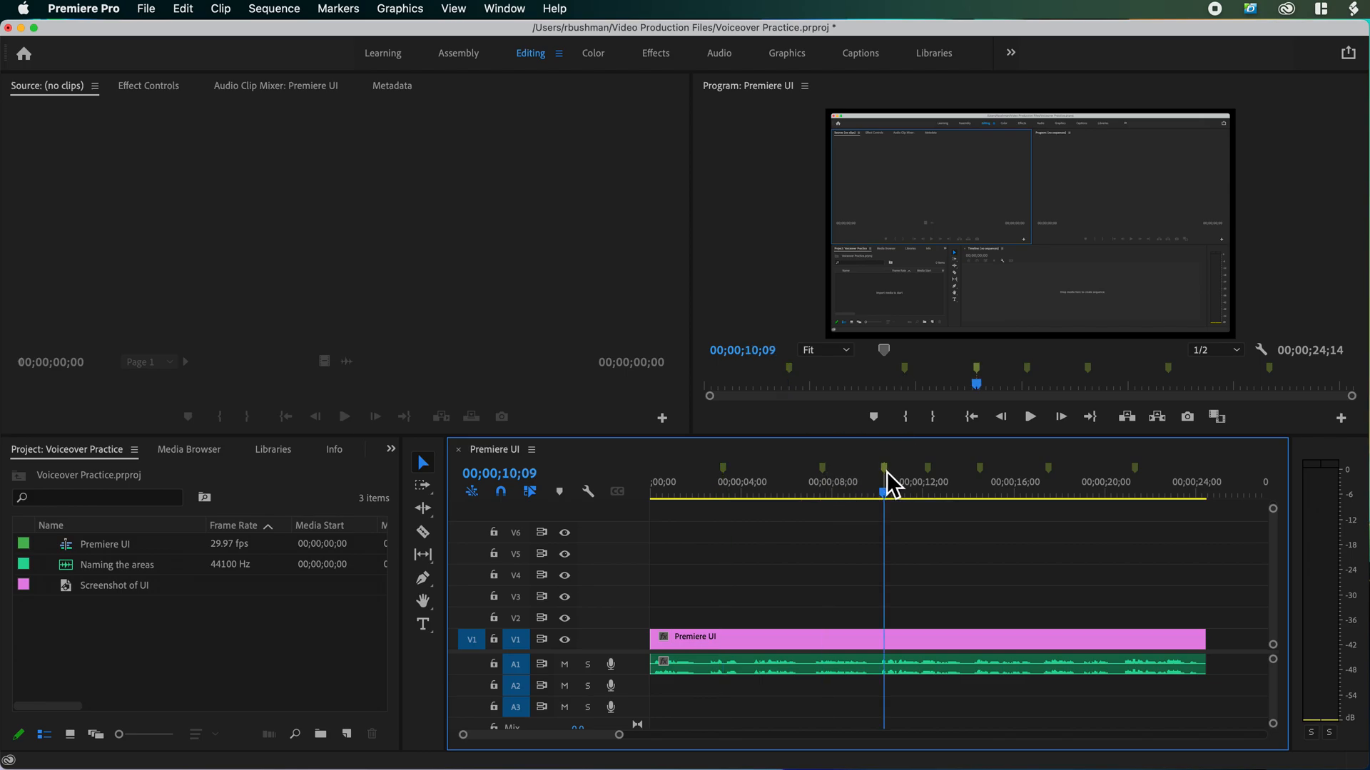
right_click(888, 472)
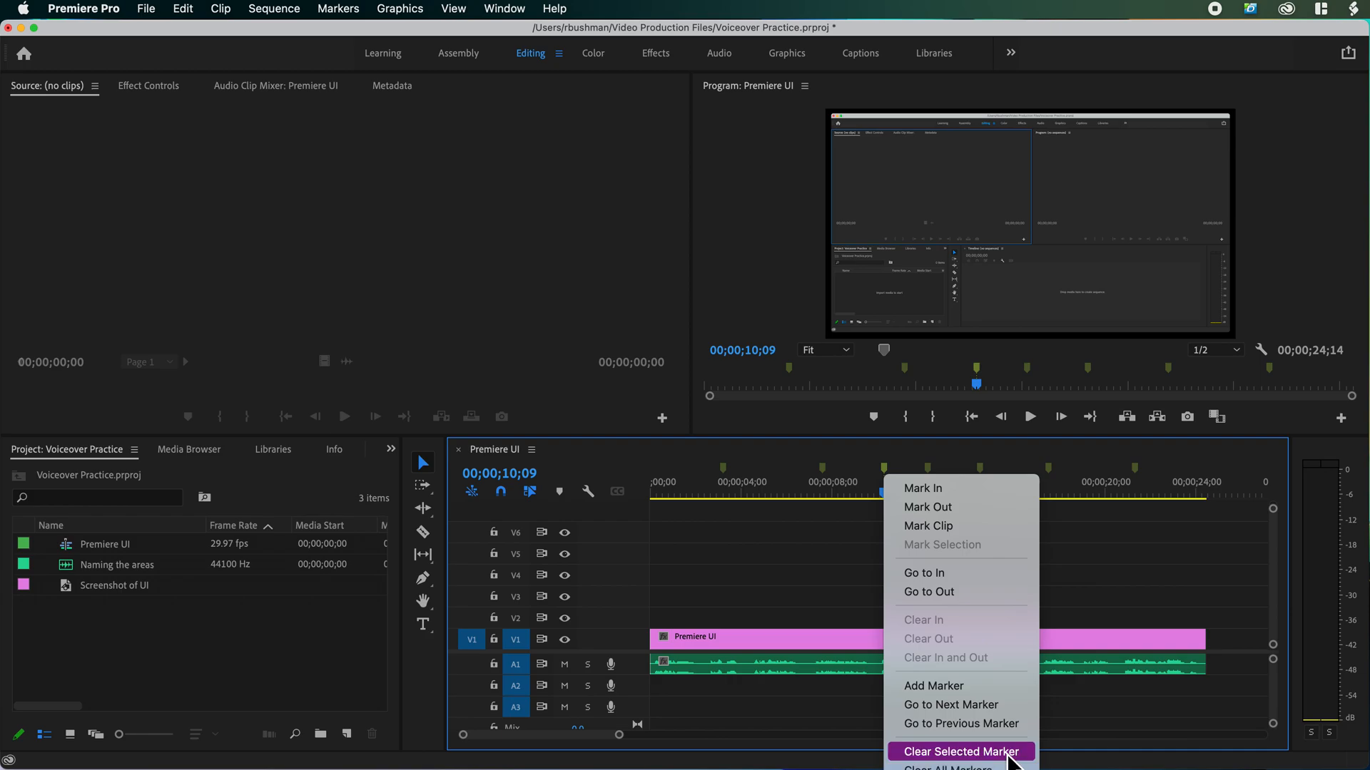
click(824, 535)
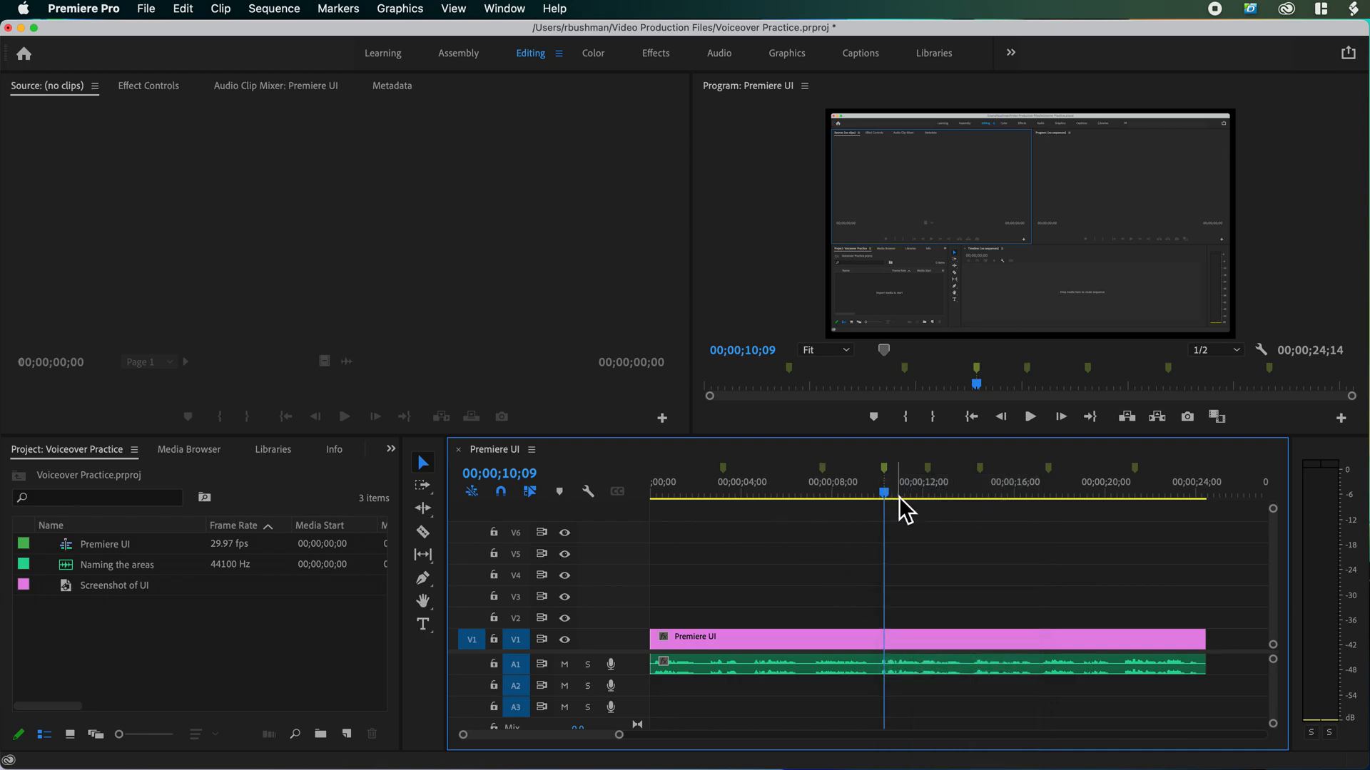
Place the playhead at 00;00;03;04 and add a "Workspaces" text title near the upper edge of the frame.
drag(887, 492, 712, 497)
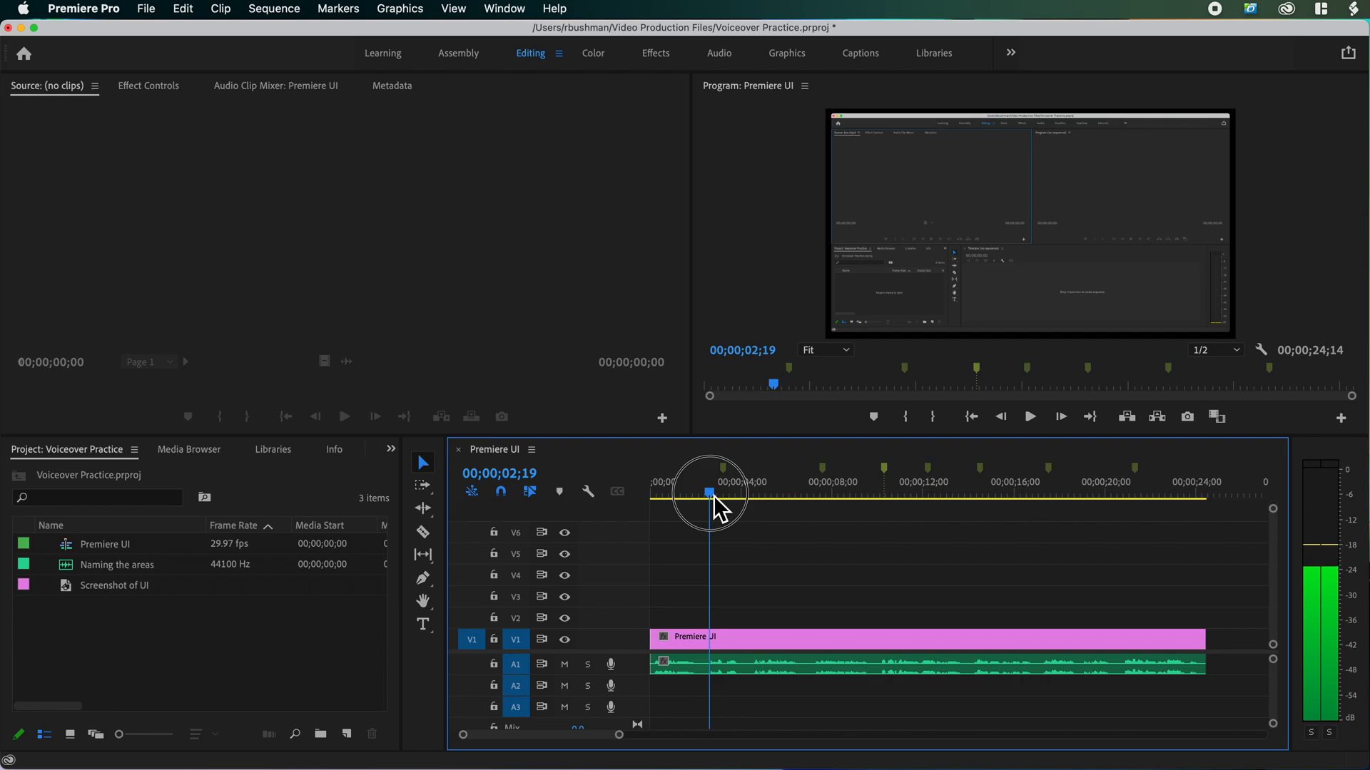
drag(713, 497, 725, 528)
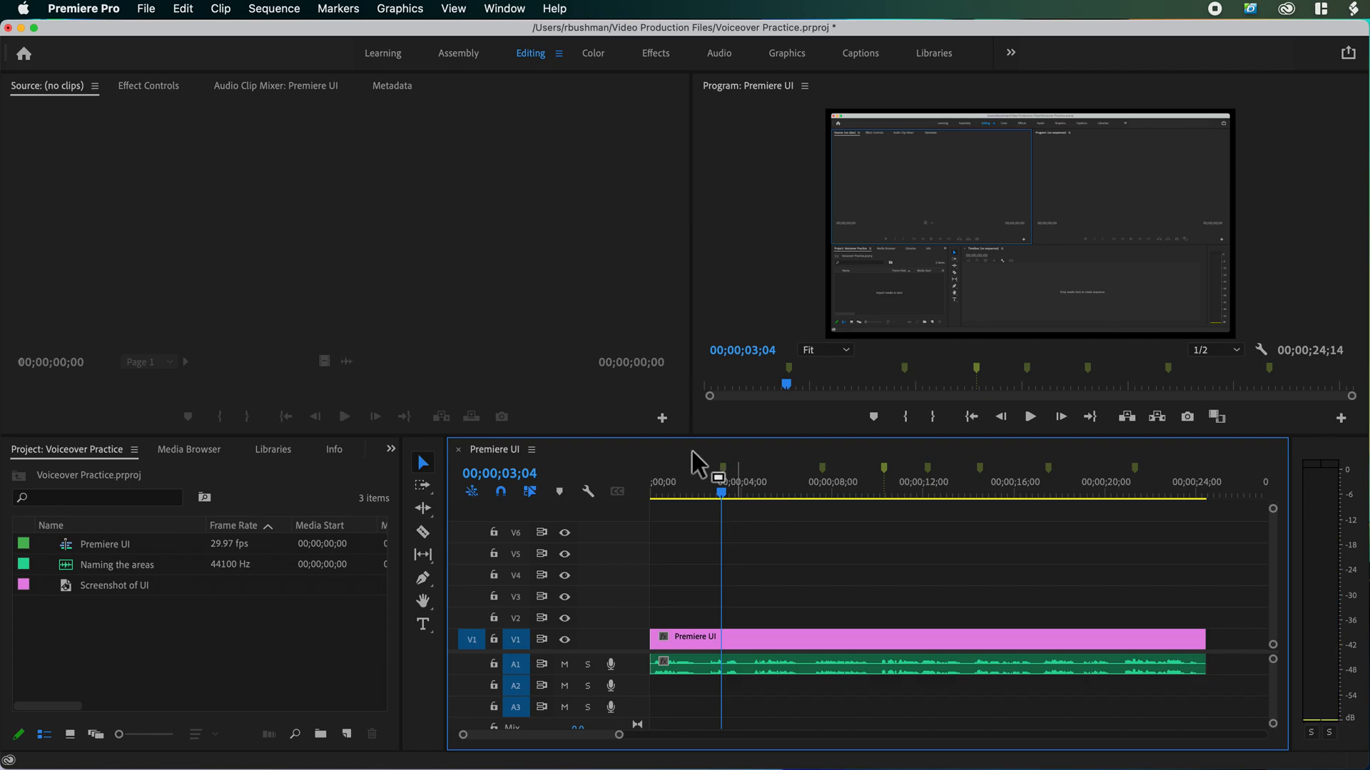
click(426, 628)
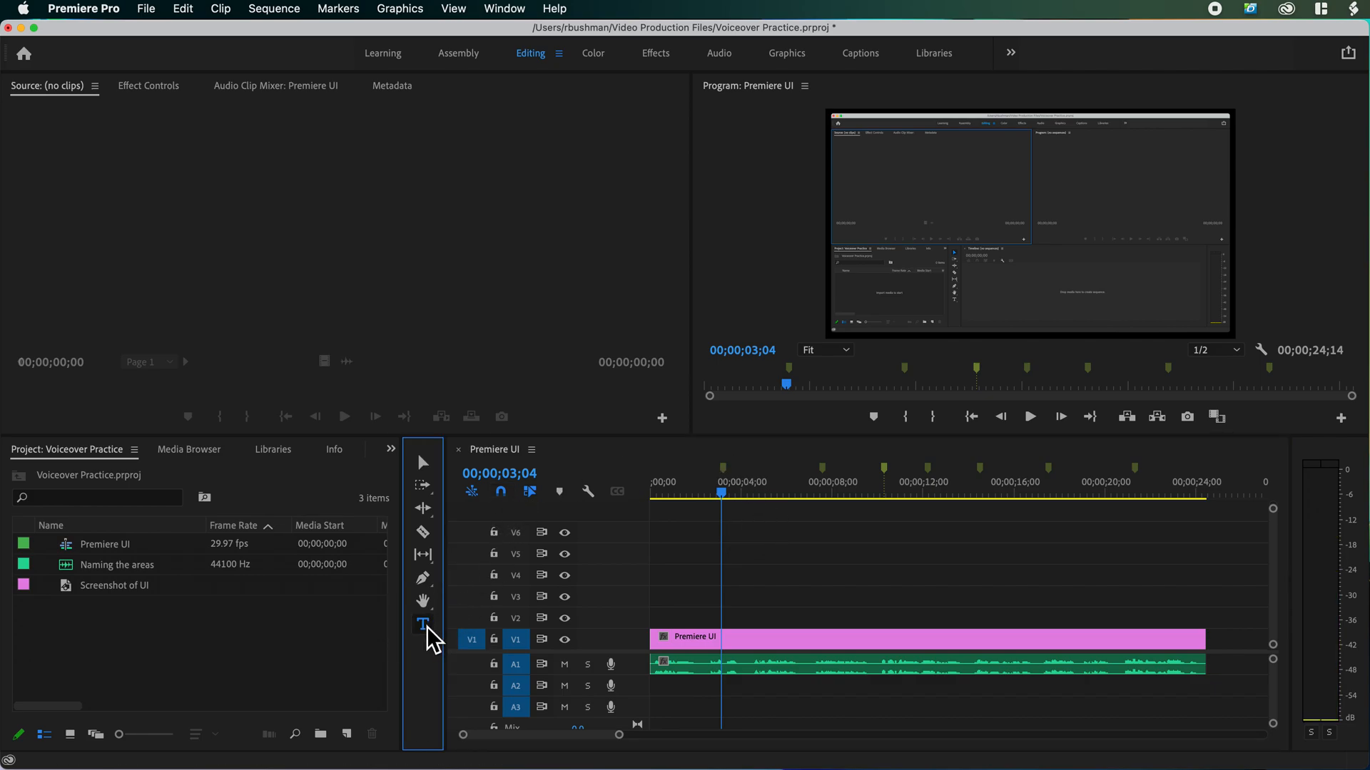
click(872, 154)
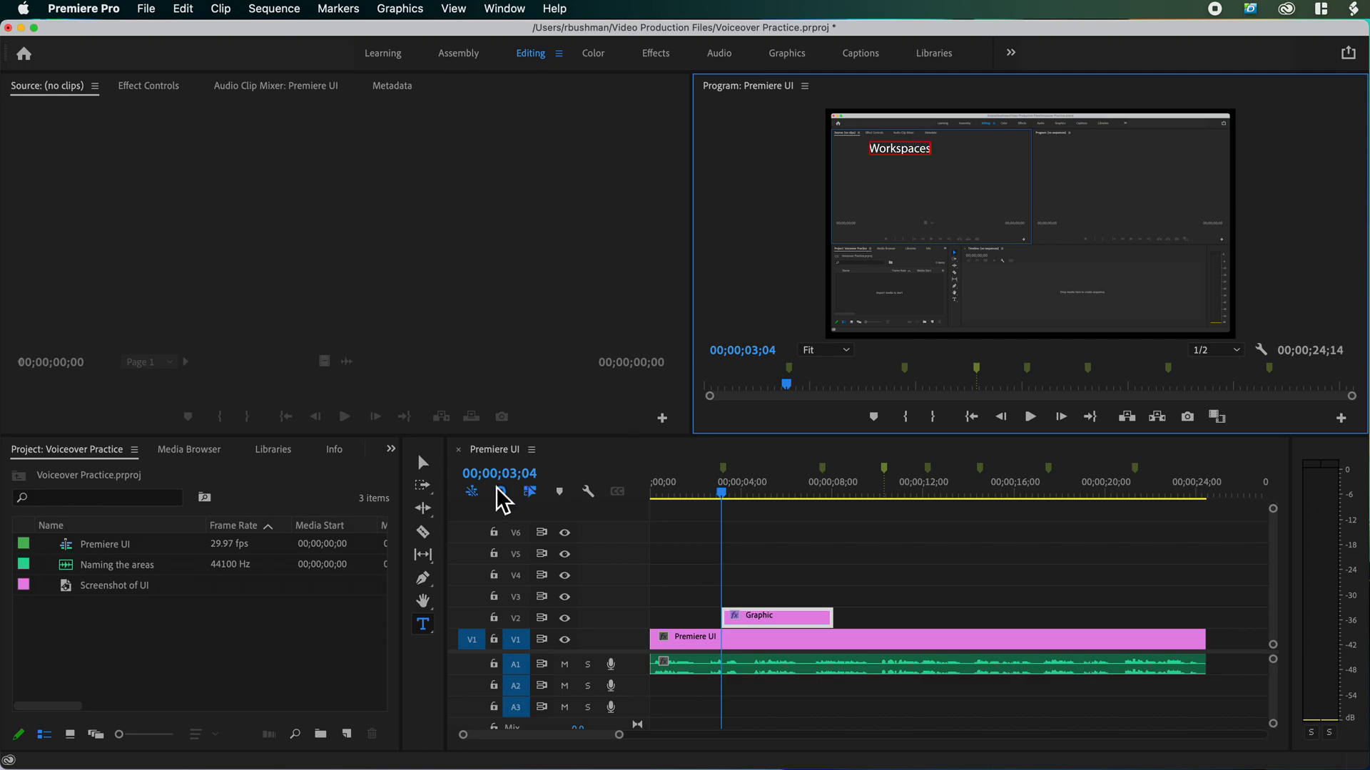
Enlarge the "Workspaces" title to nearly twice its size, then try rotating it clockwise and undo the rotation.
click(424, 462)
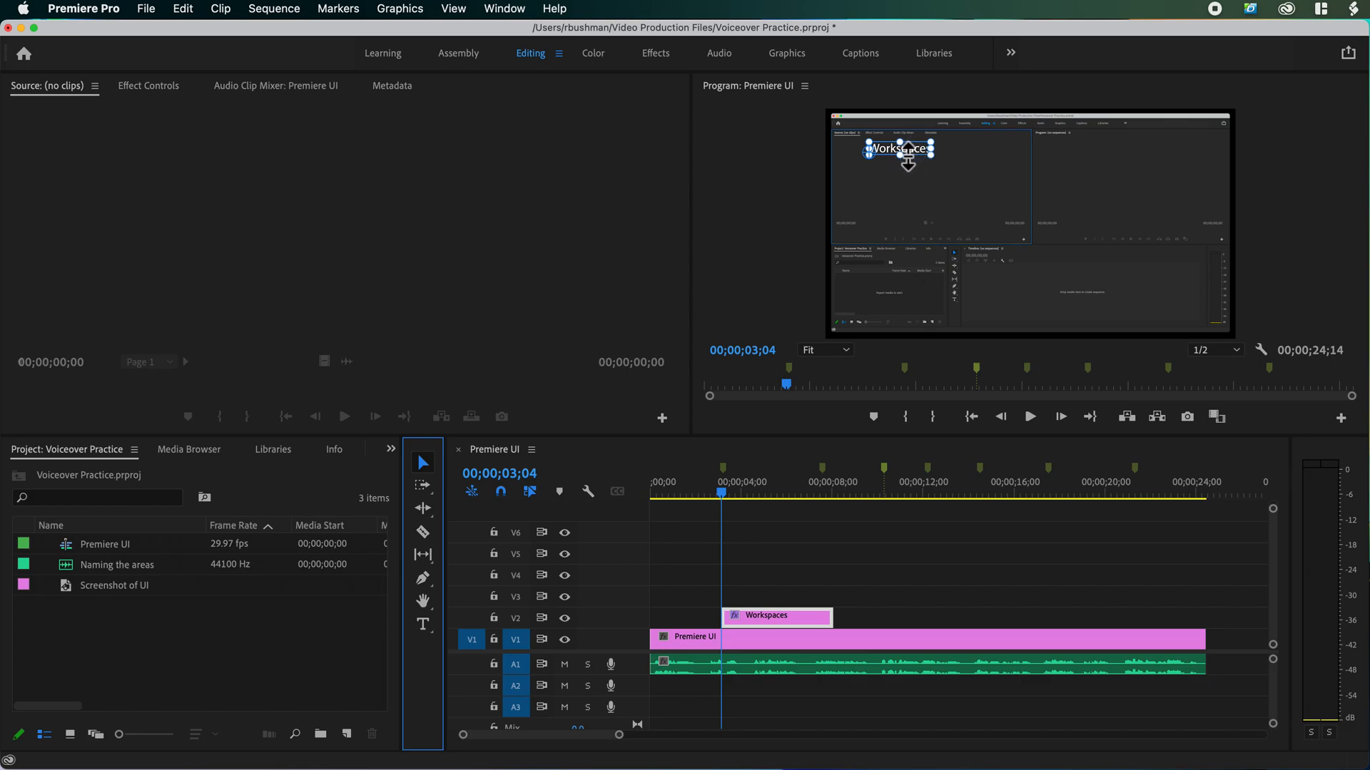
mouse_move(906, 165)
mouse_down()
mouse_move(905, 183)
mouse_move(909, 159)
mouse_move(916, 169)
mouse_up()
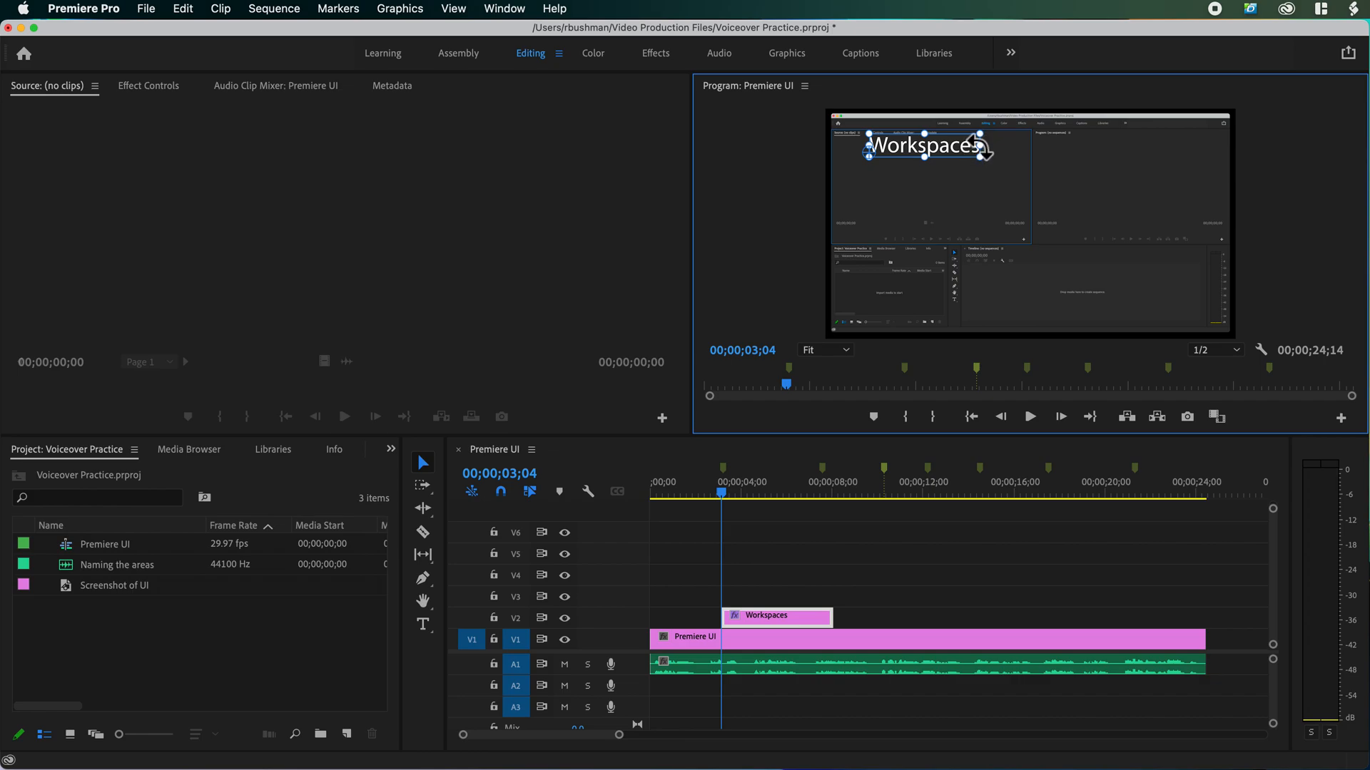
drag(983, 148, 978, 209)
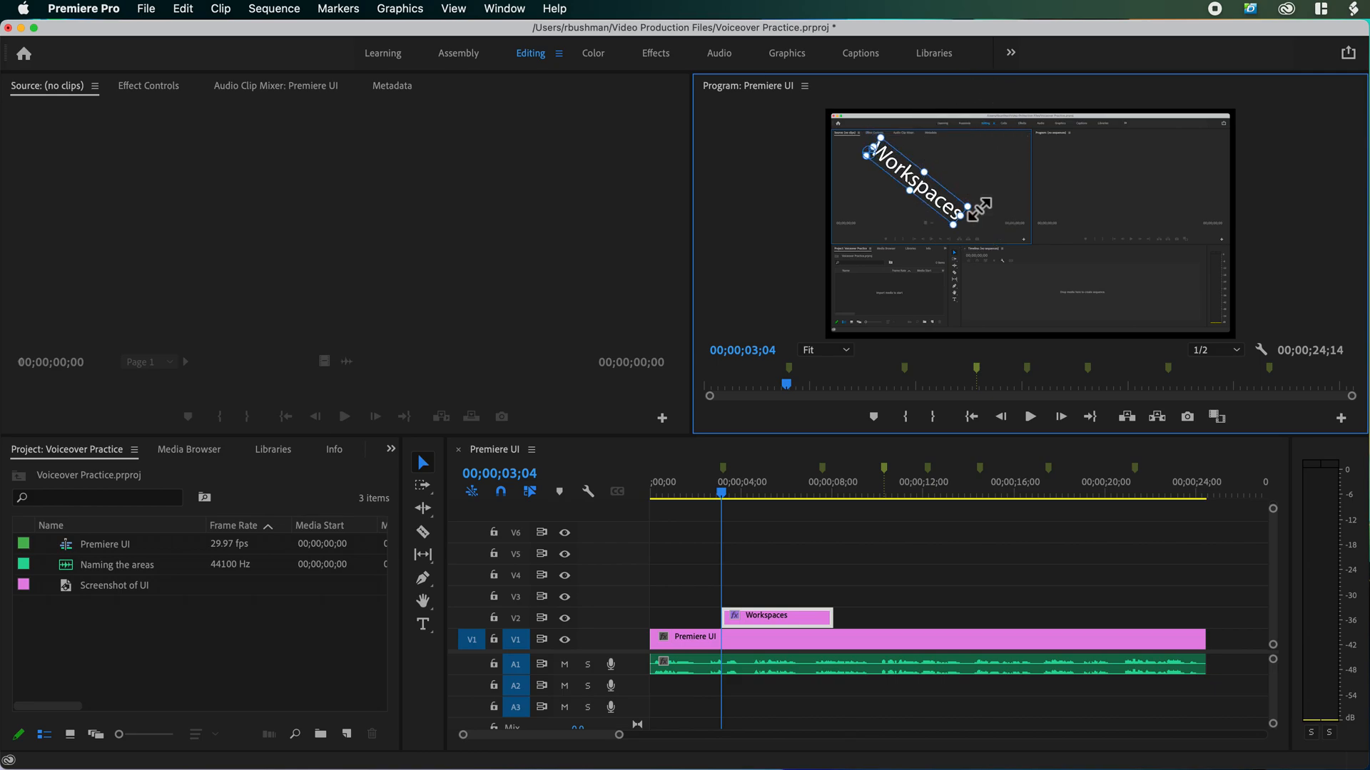
key(super+z)
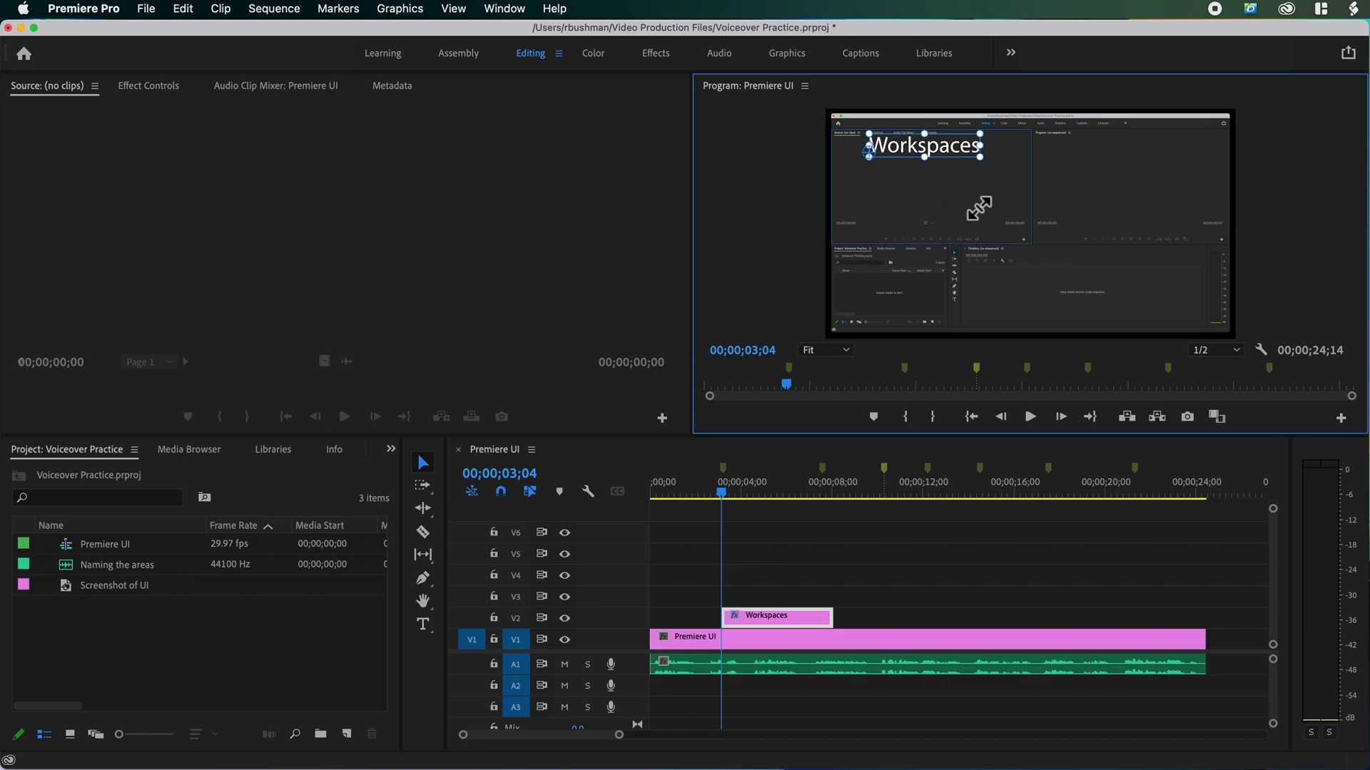
Change the title's text to "Project Panel" and fit it over the screenshot's project area, scaled to about 141%.
drag(951, 166, 929, 308)
double_click(930, 307)
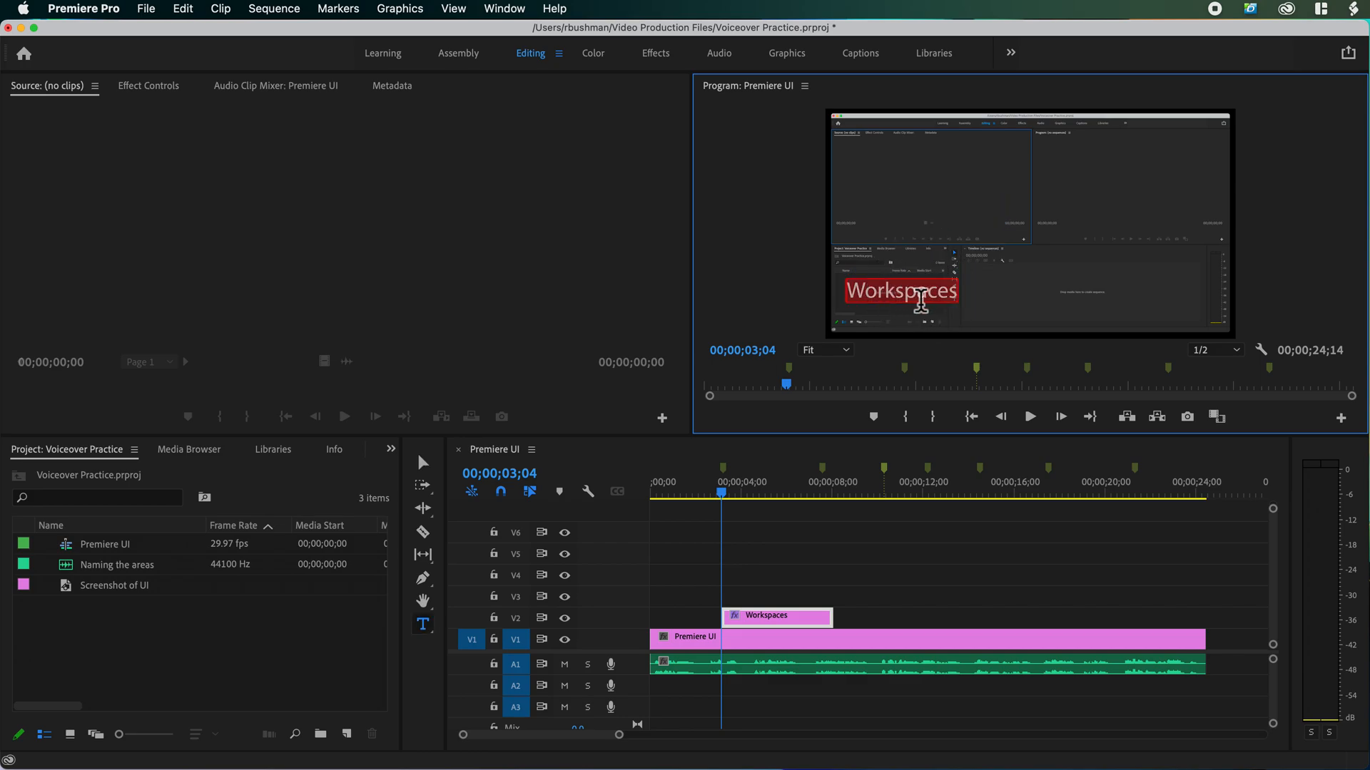
text(Project)
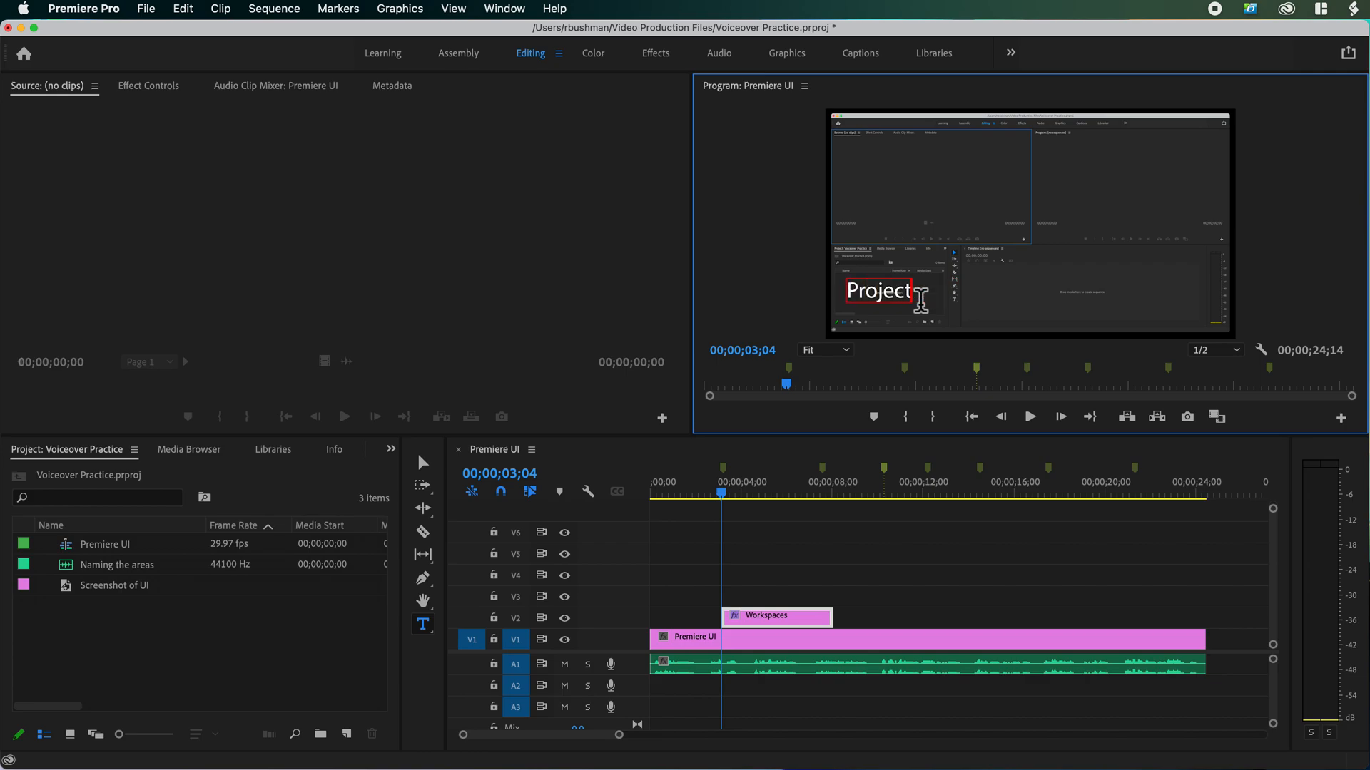
text( Panel)
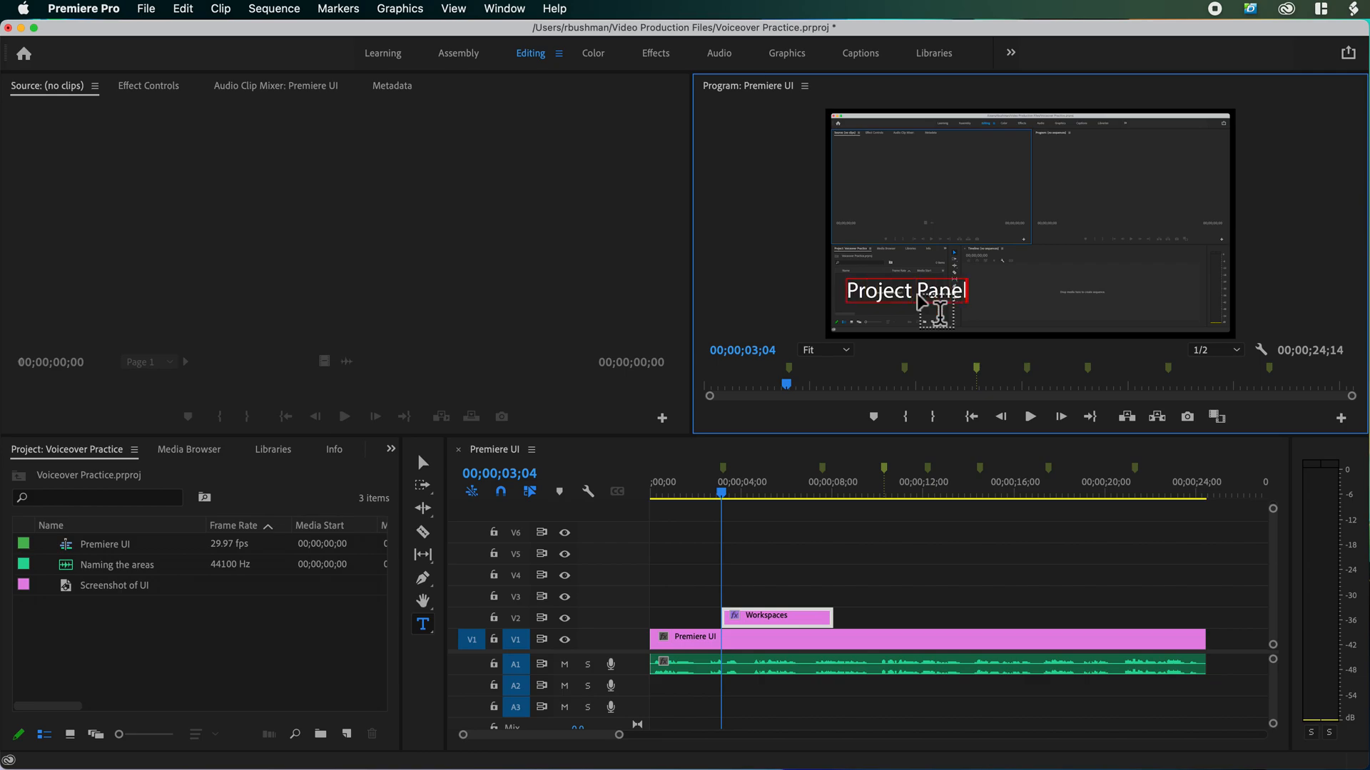
click(423, 463)
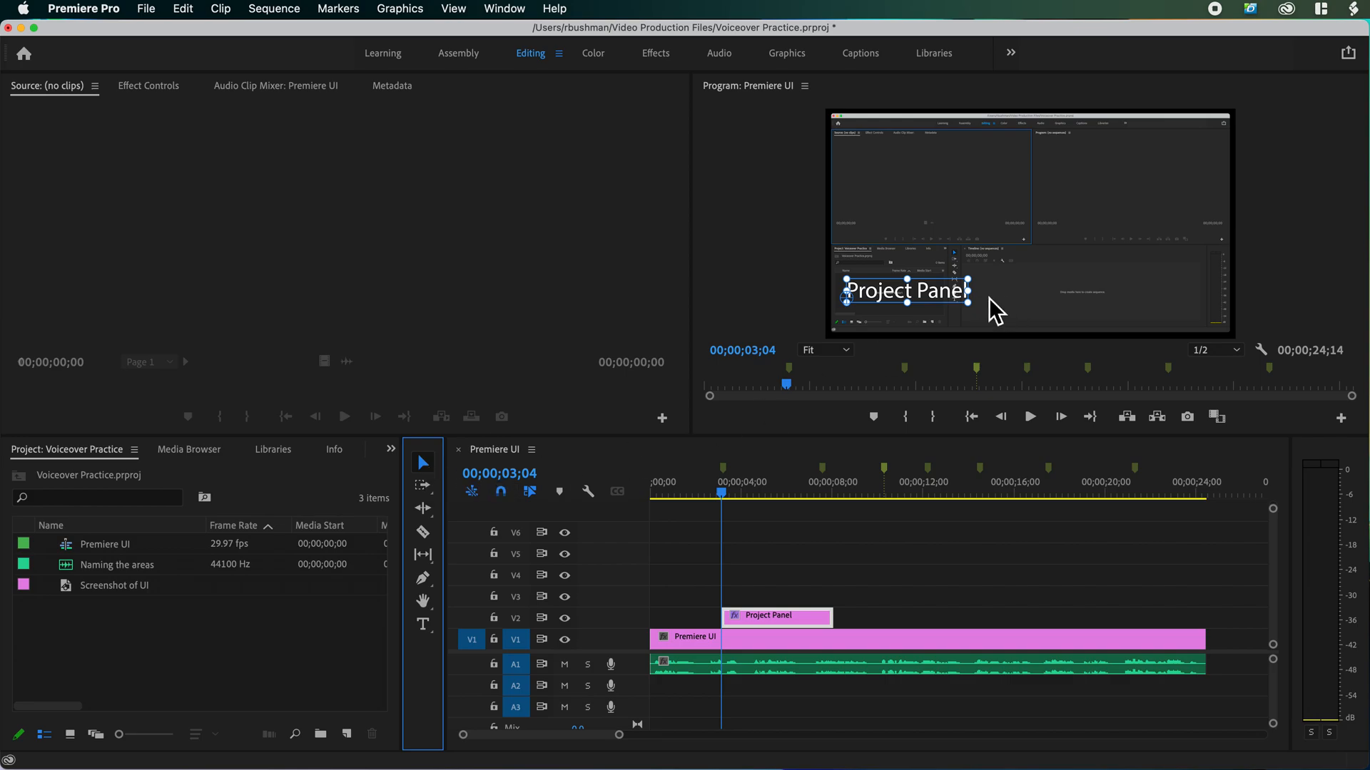
drag(953, 302, 920, 298)
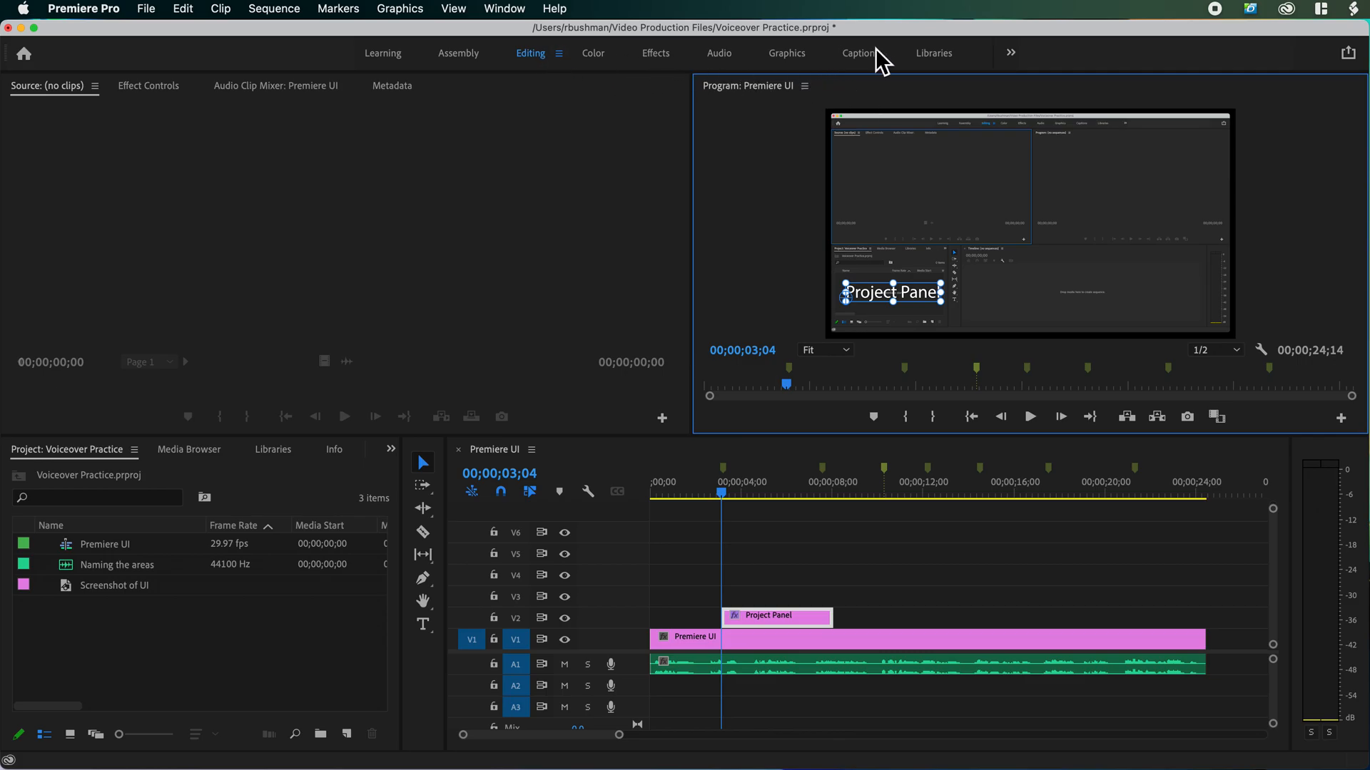
Switch to the Graphics workspace and show the editing properties of the "Project Panel" title.
click(656, 56)
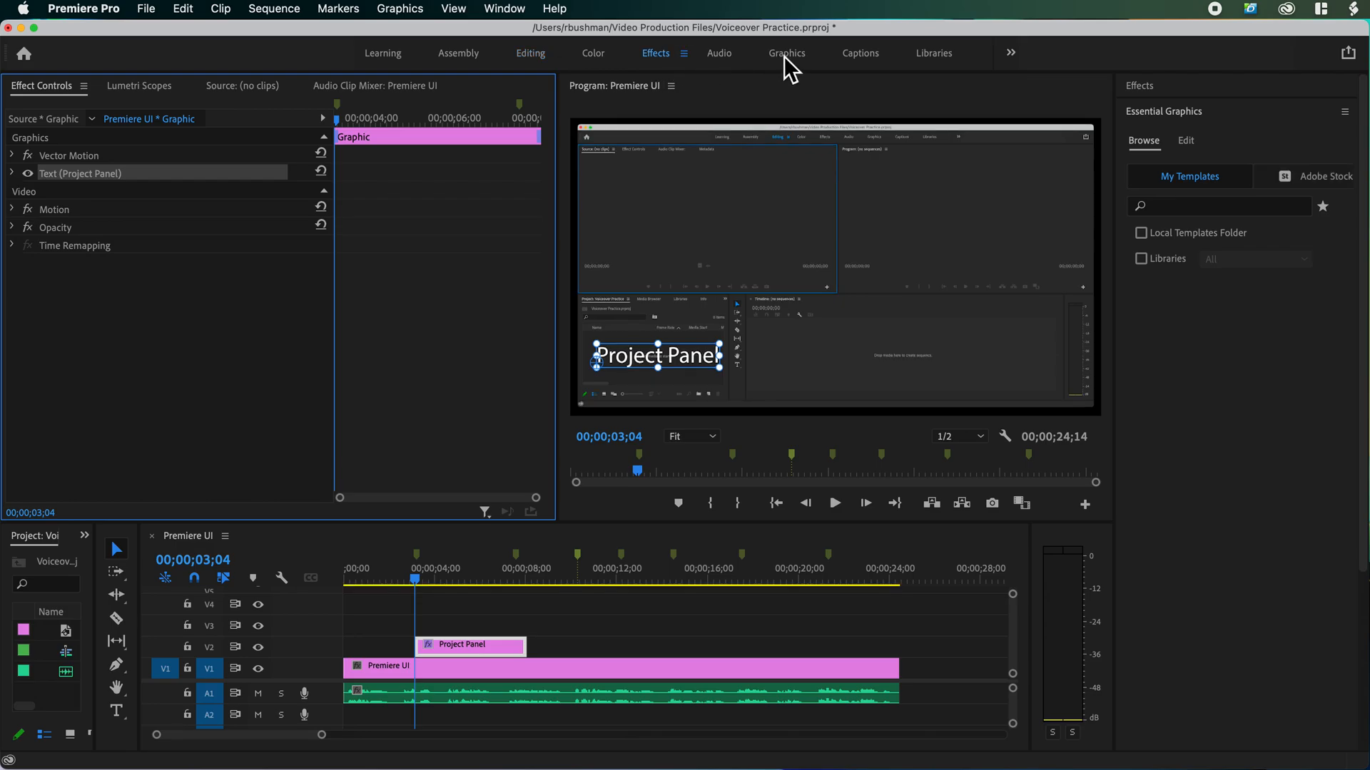
click(786, 55)
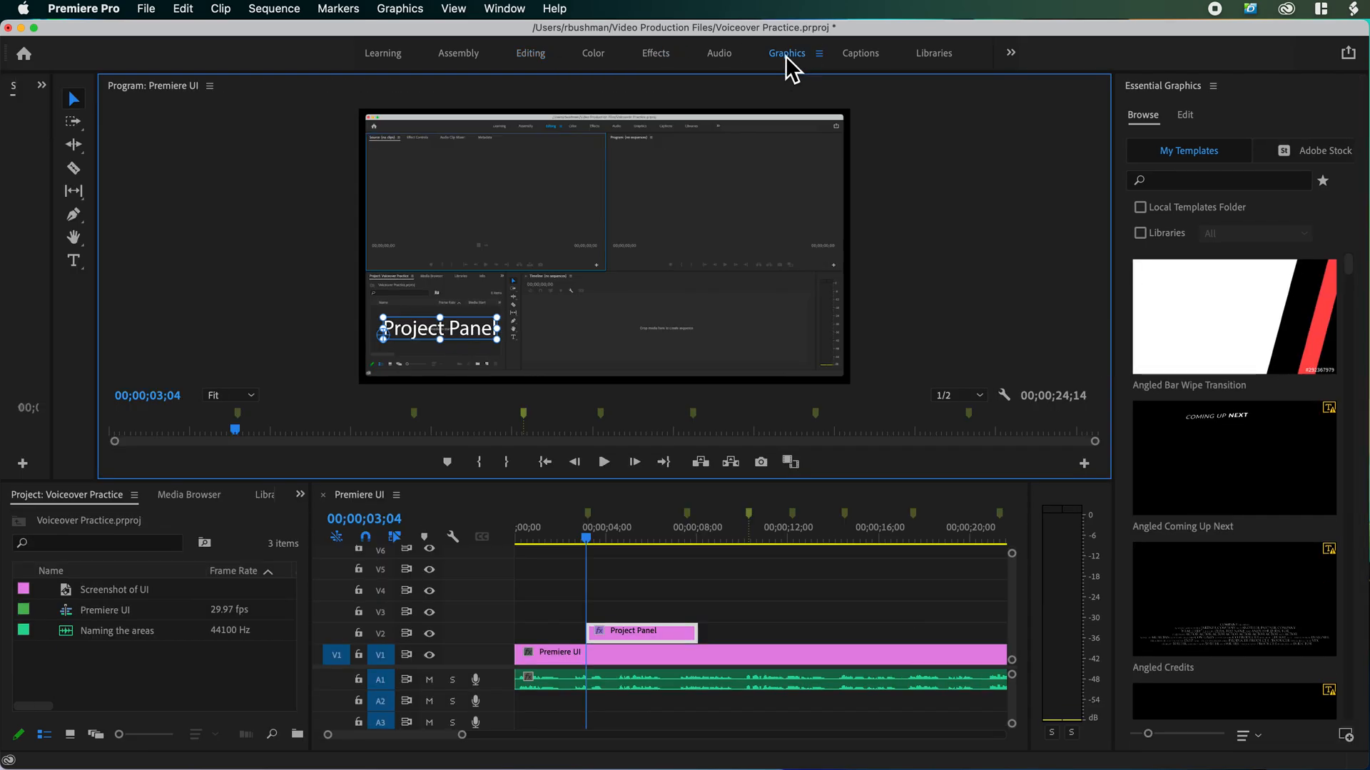
click(1191, 118)
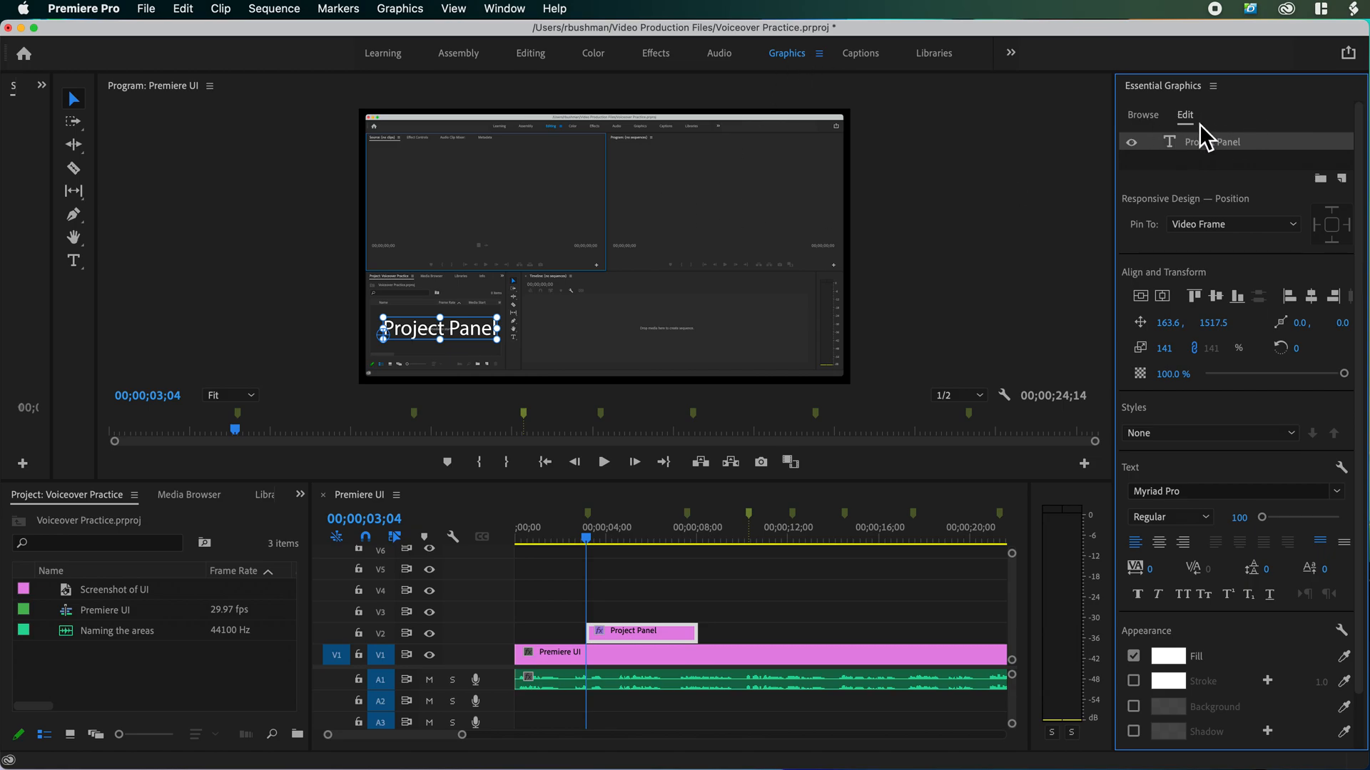
Reselect the "Project Panel" clip, move the playhead to 00;00;04;23 and select the title text in the frame.
click(631, 594)
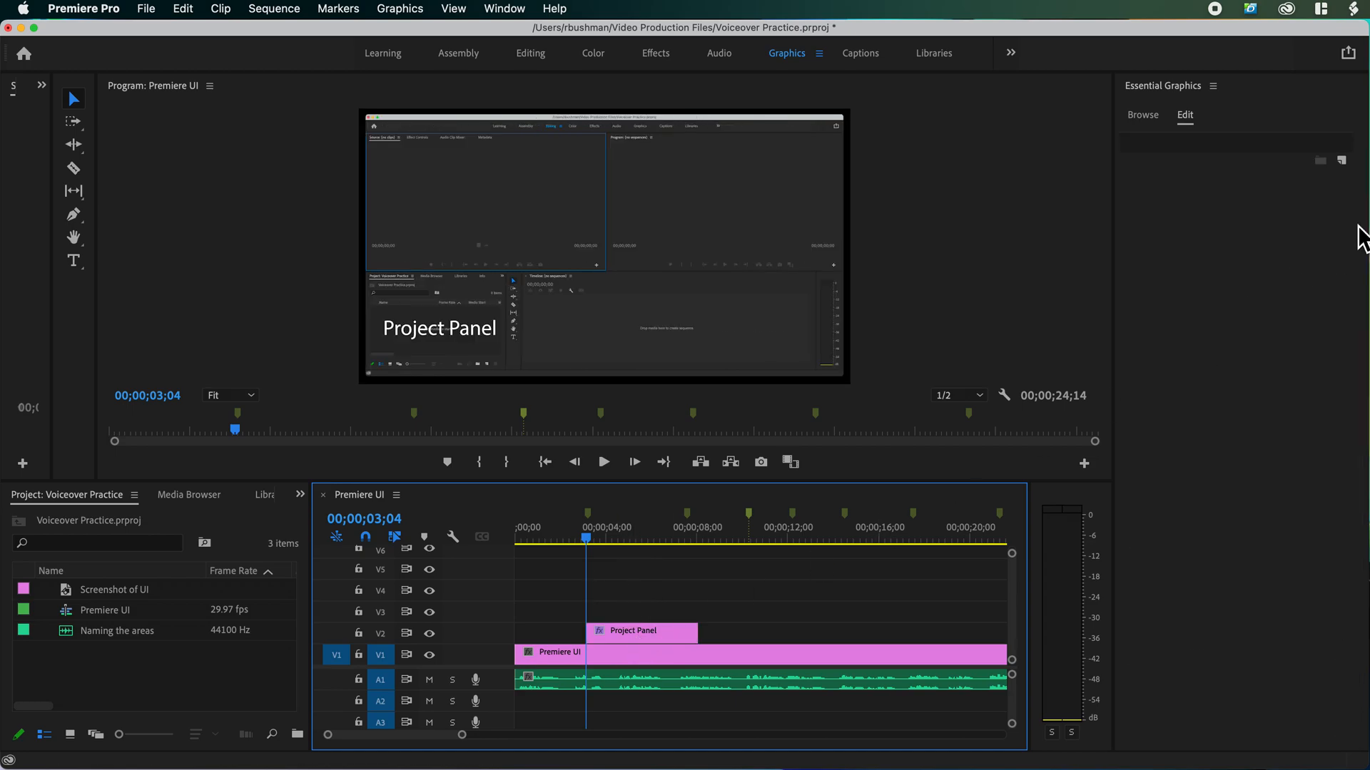
click(650, 635)
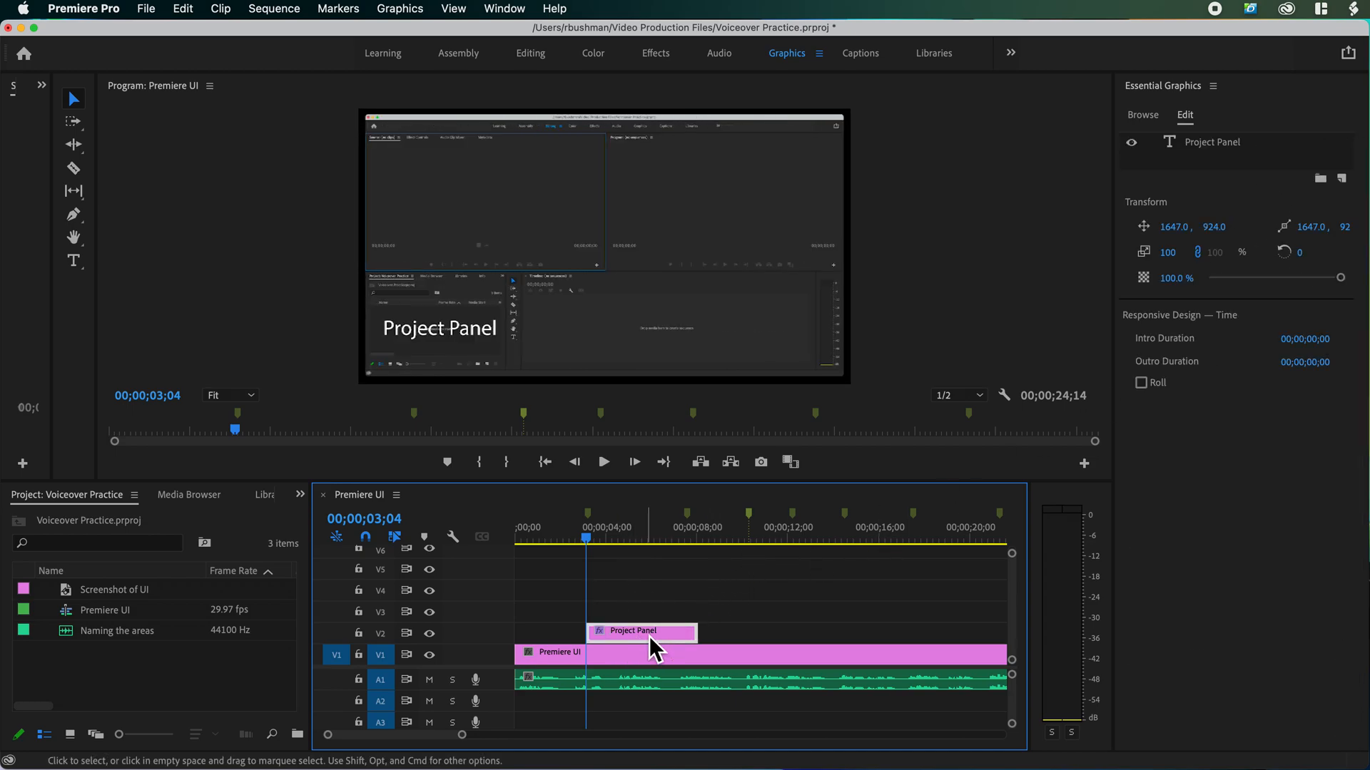
drag(589, 542, 623, 542)
click(474, 336)
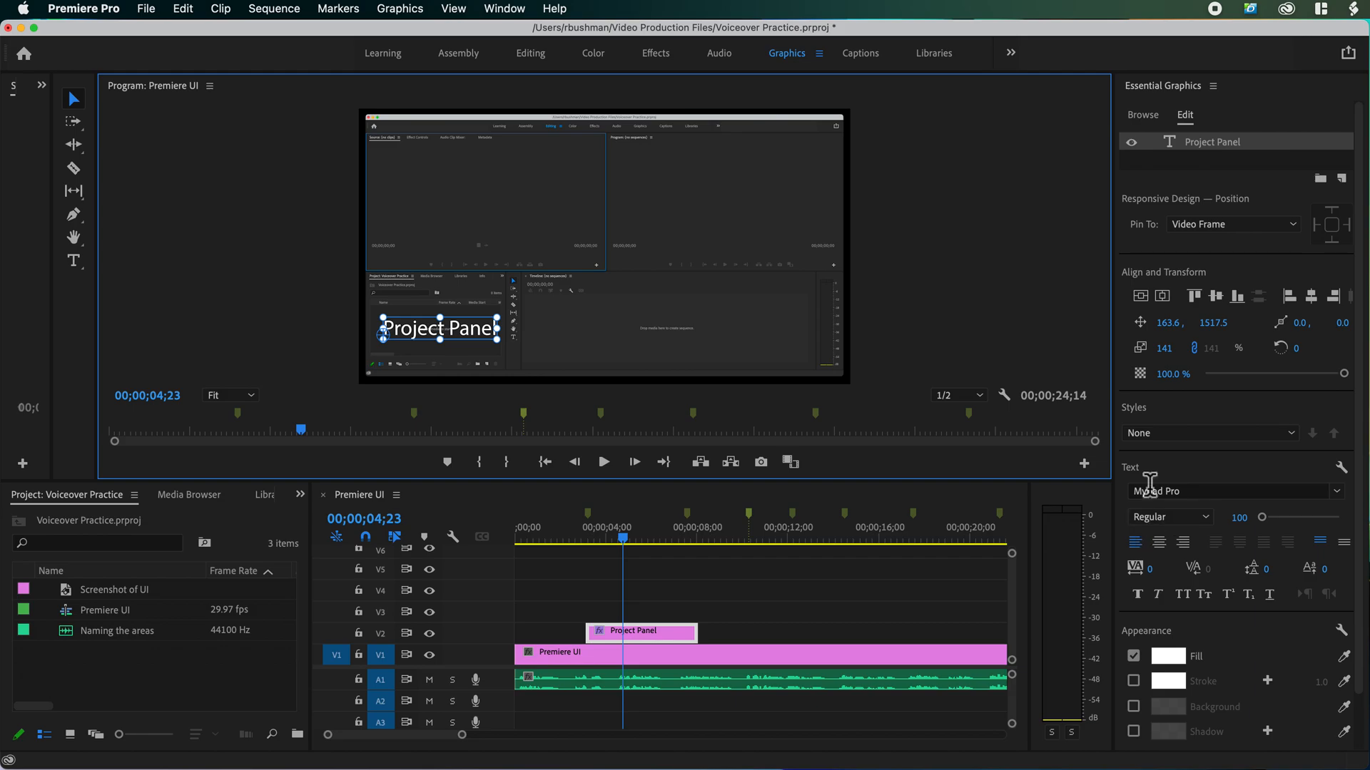
Change the font of the "Project Panel" title to Arial Black.
click(1336, 493)
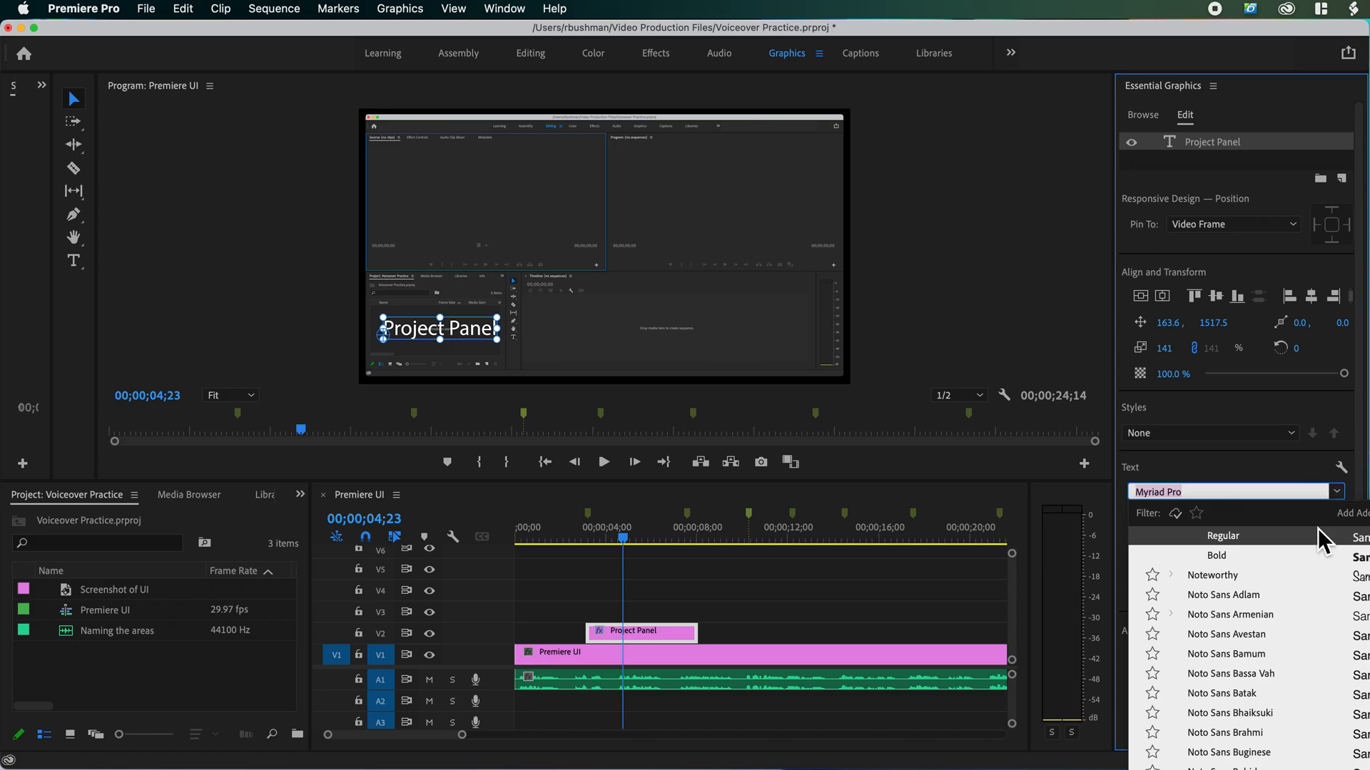
scroll(1297, 615, up, 10)
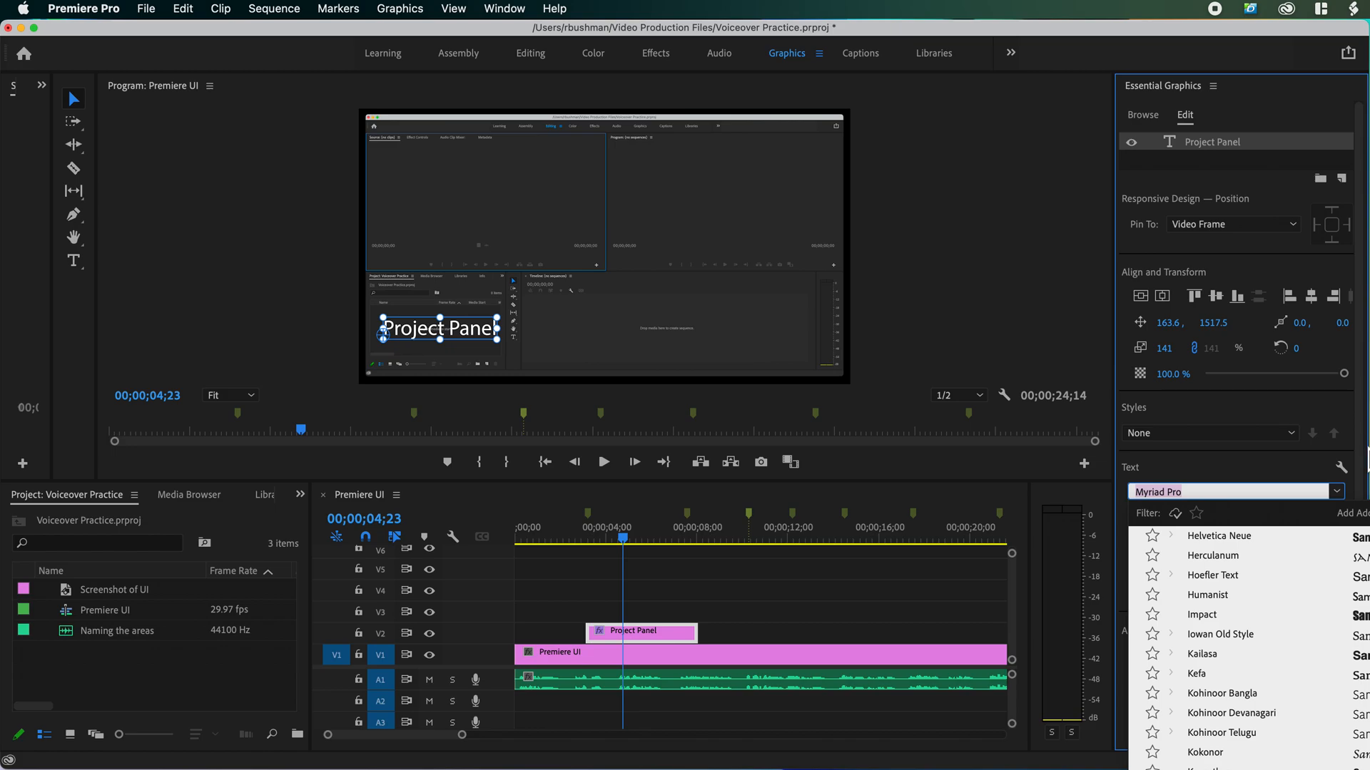
mouse_move(1366, 453)
mouse_down()
mouse_move(1324, 455)
mouse_move(1369, 456)
mouse_up()
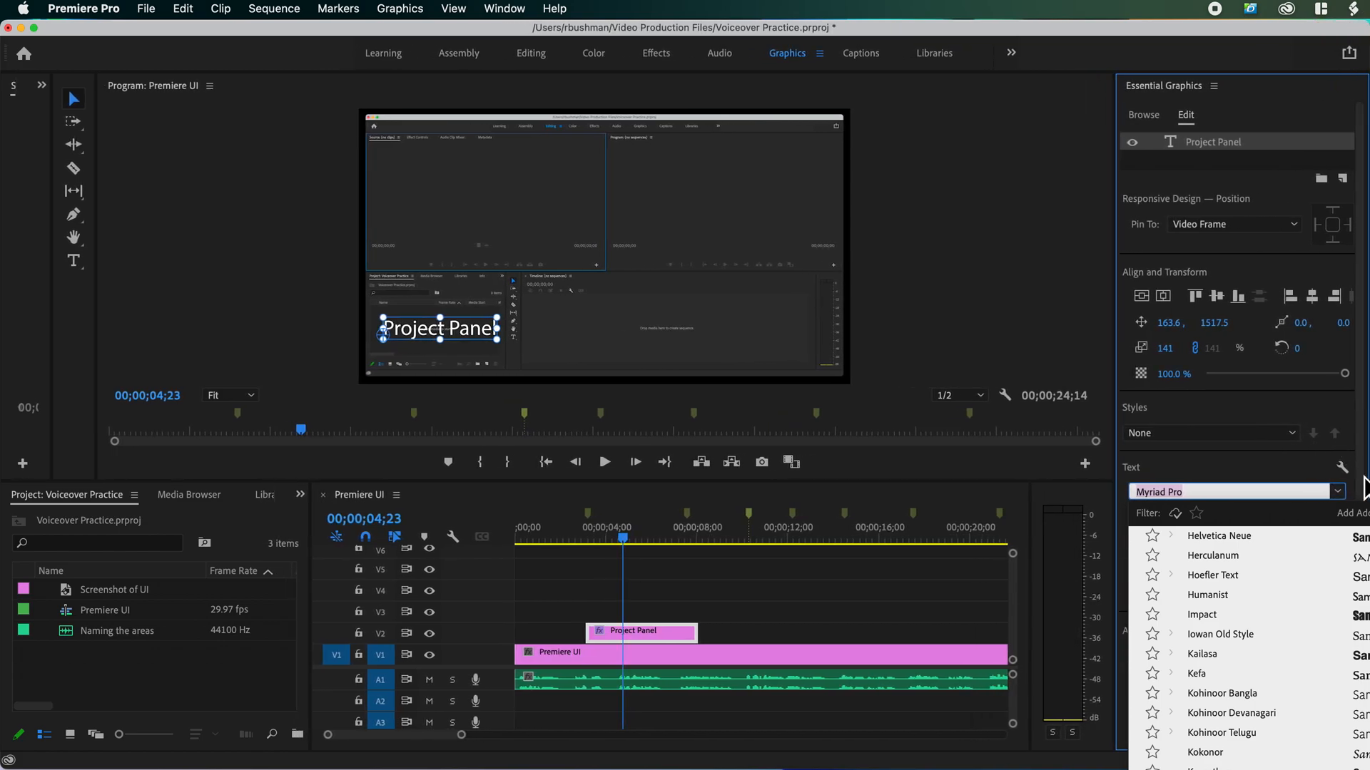
scroll(1315, 597, up, 5)
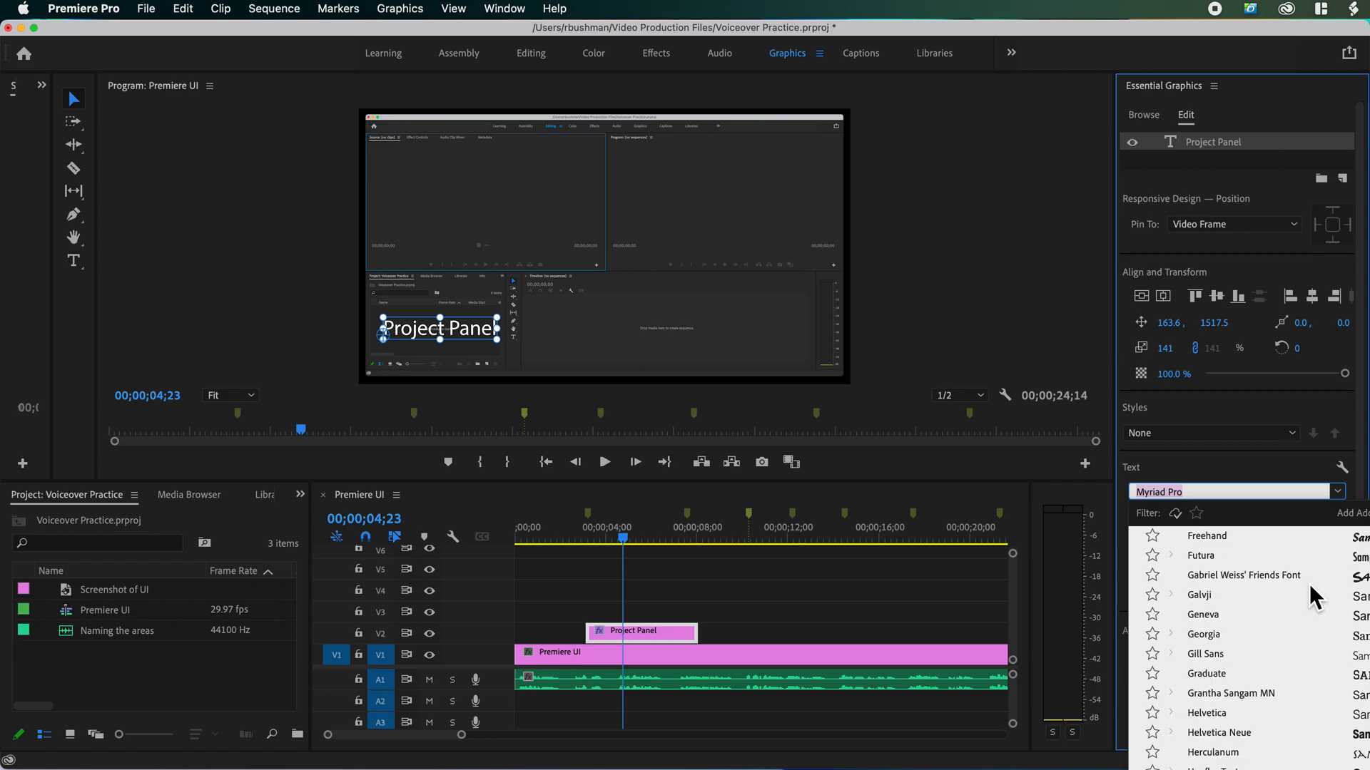
scroll(1314, 598, up, 3)
scroll(1315, 598, up, 5)
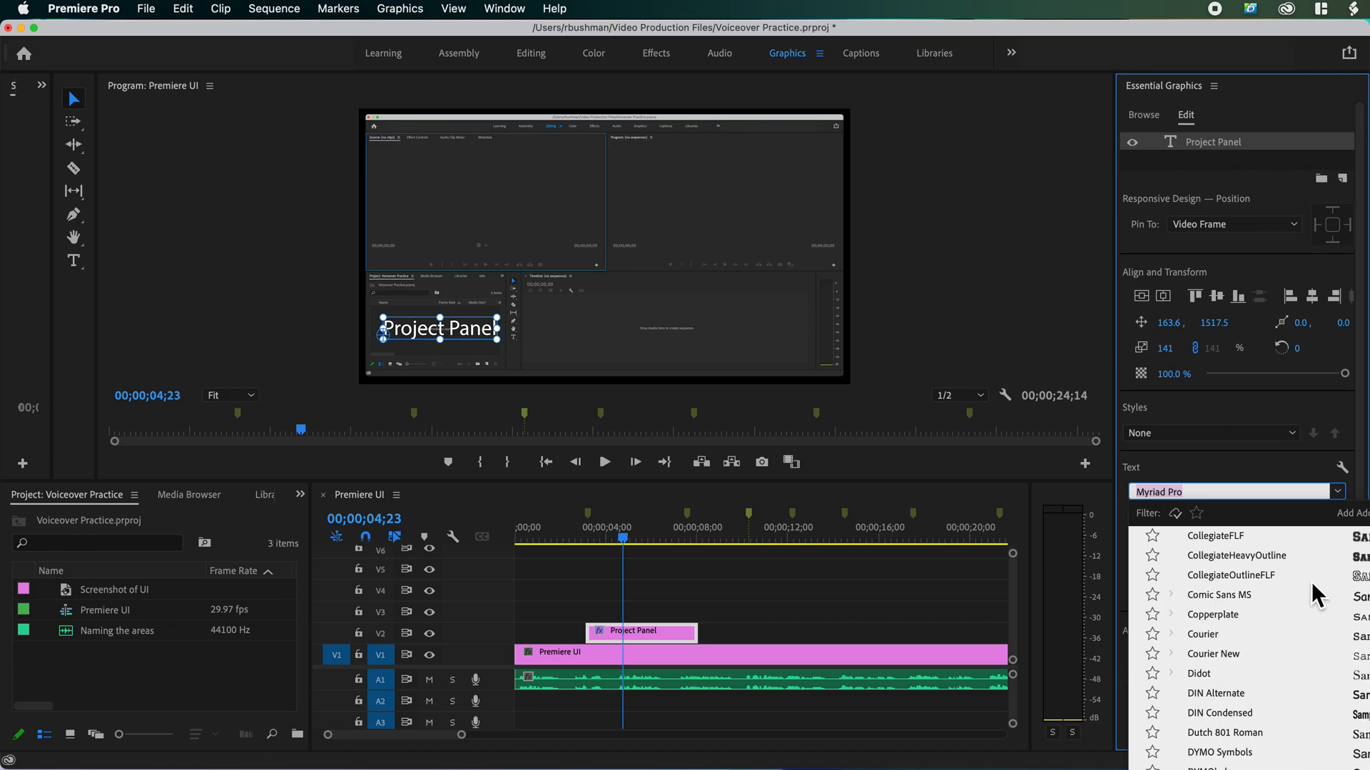
scroll(1315, 596, up, 3)
scroll(1315, 595, up, 6)
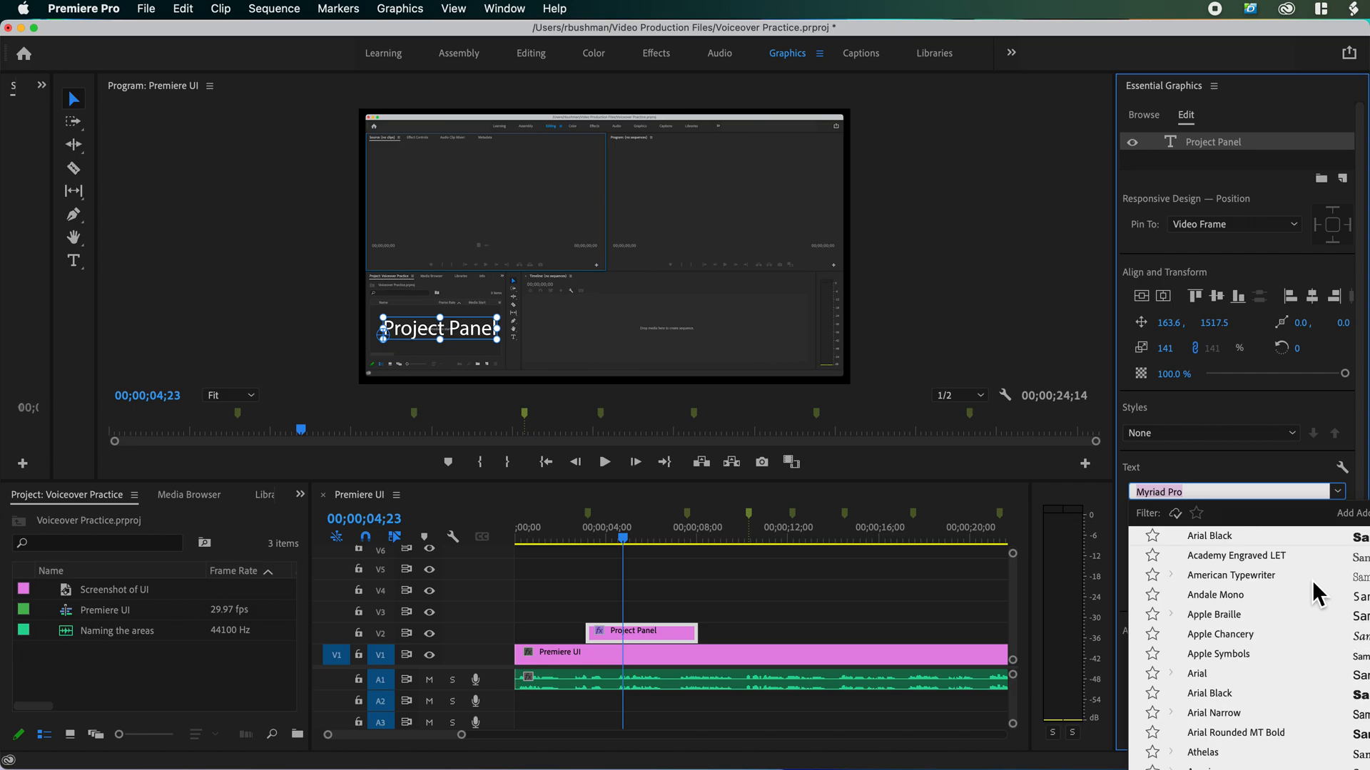
click(1360, 540)
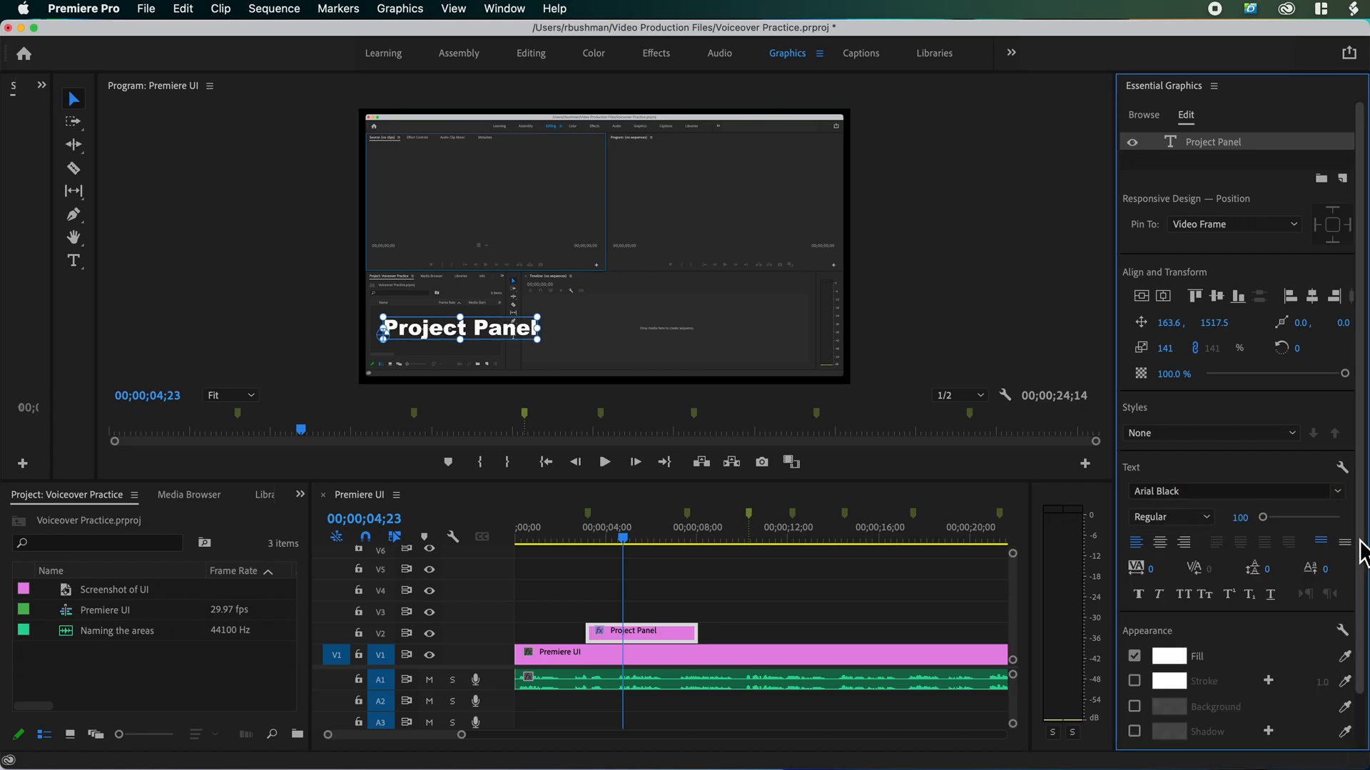
Scale the "Project Panel" title to about 125% and position it at about 111.5, 1483.5 over the project area.
drag(506, 339, 479, 329)
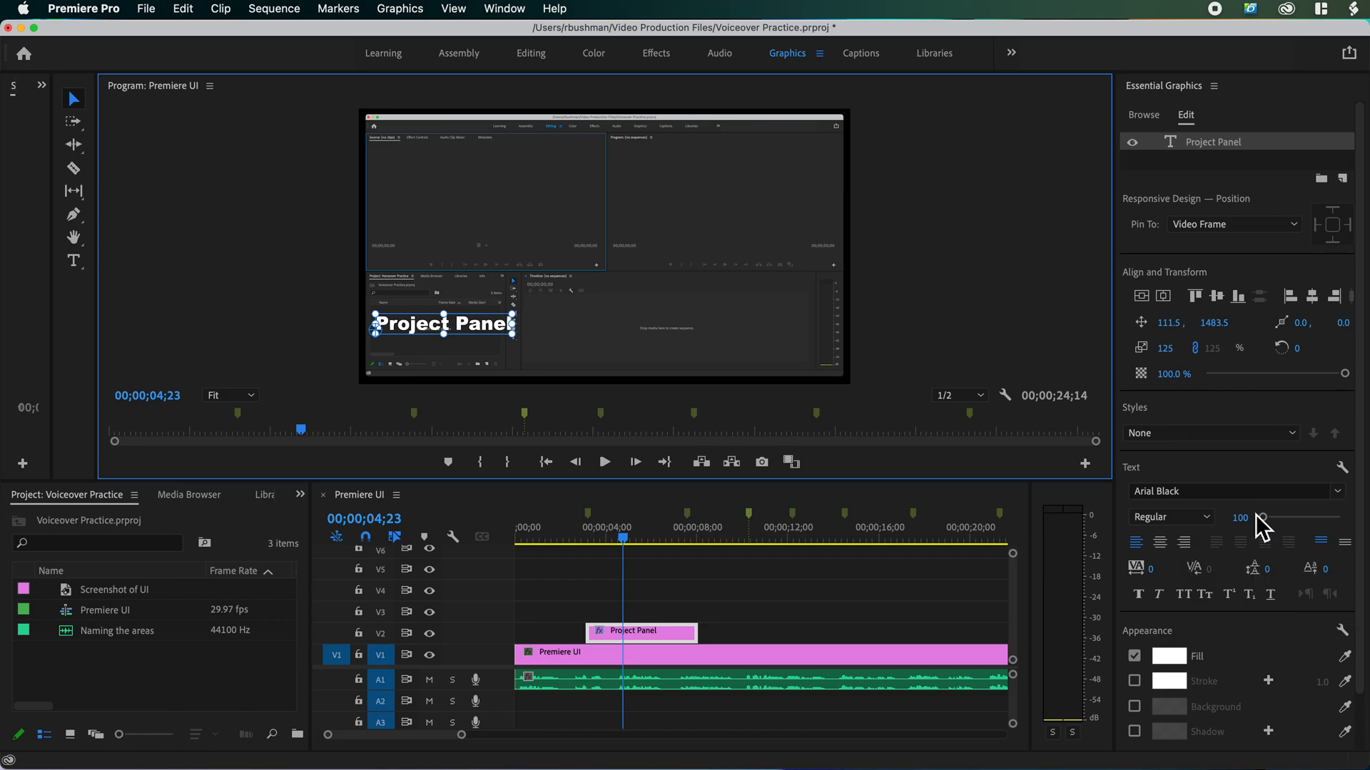
drag(1269, 523, 1266, 525)
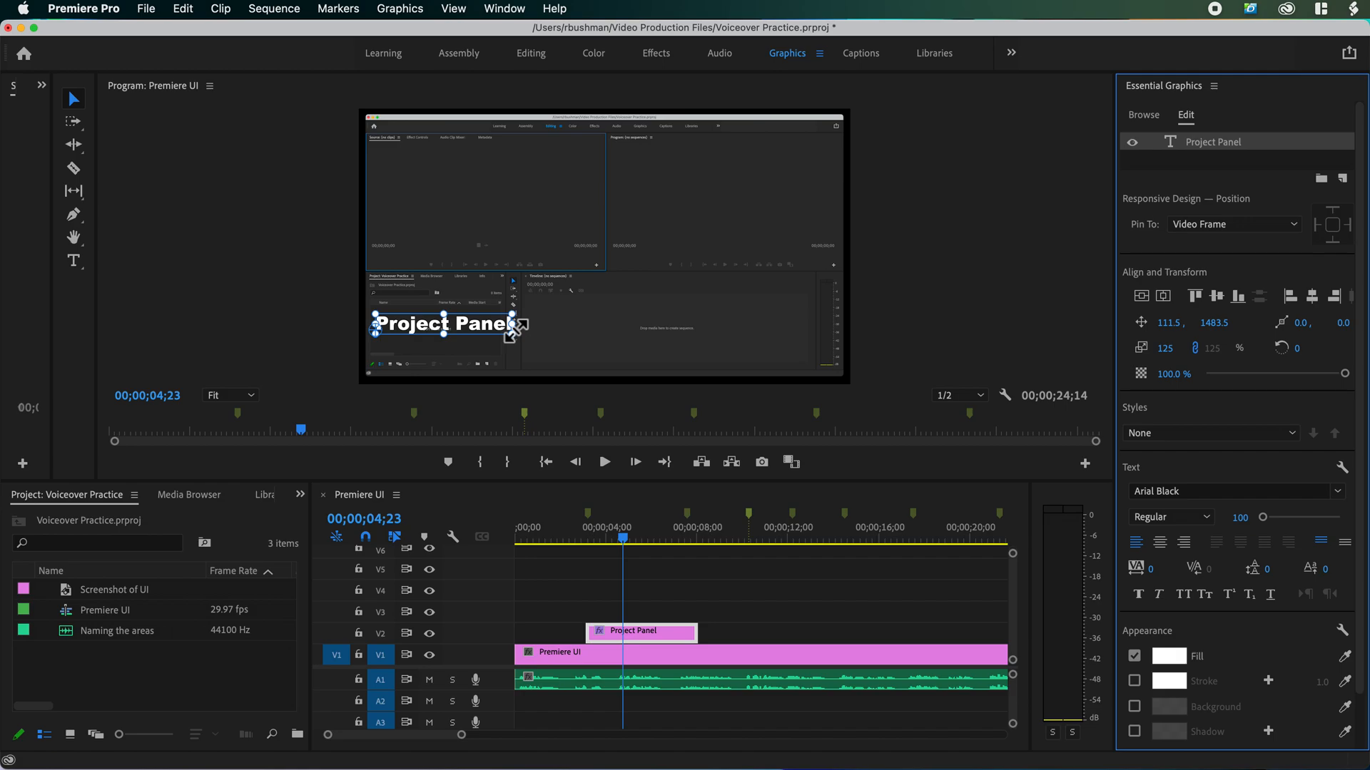
Change the fill colour of the "Project Panel" title to bright yellow.
click(1171, 657)
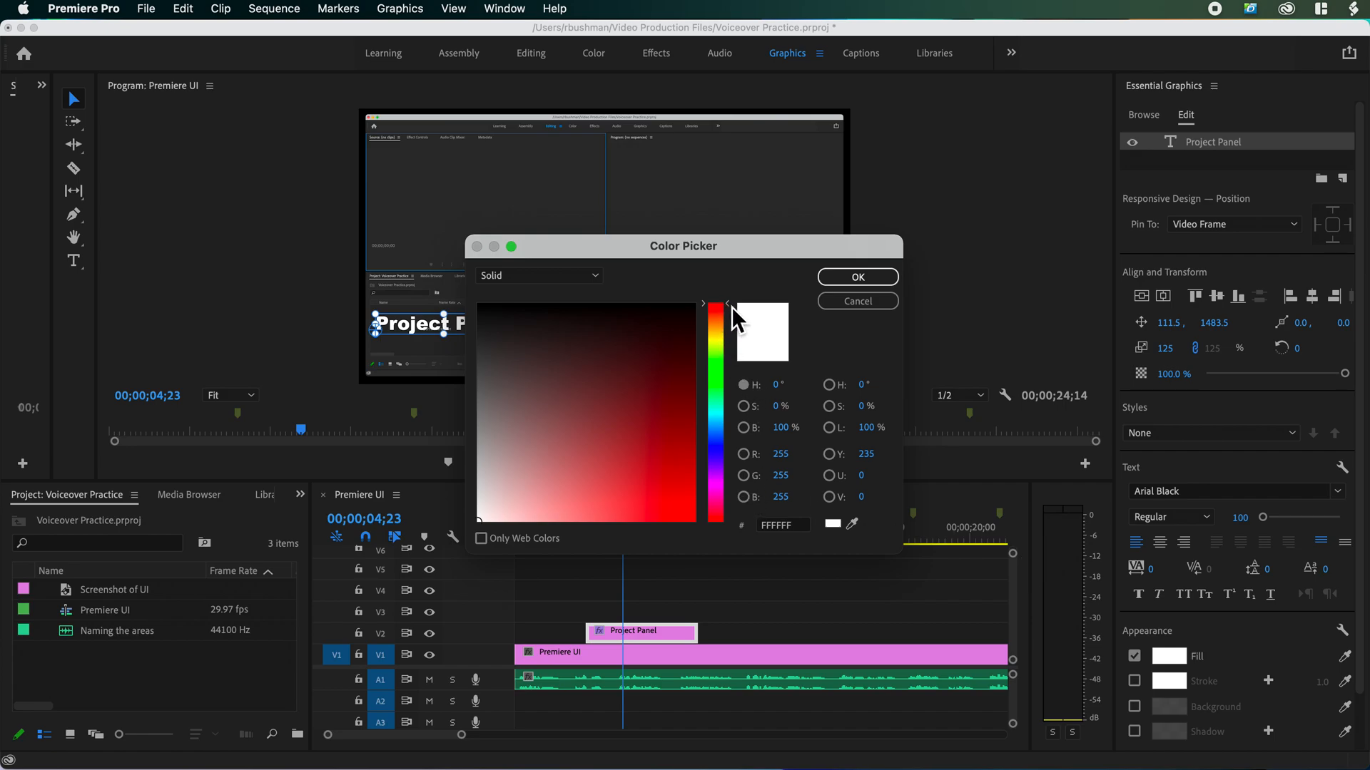
drag(730, 306, 716, 340)
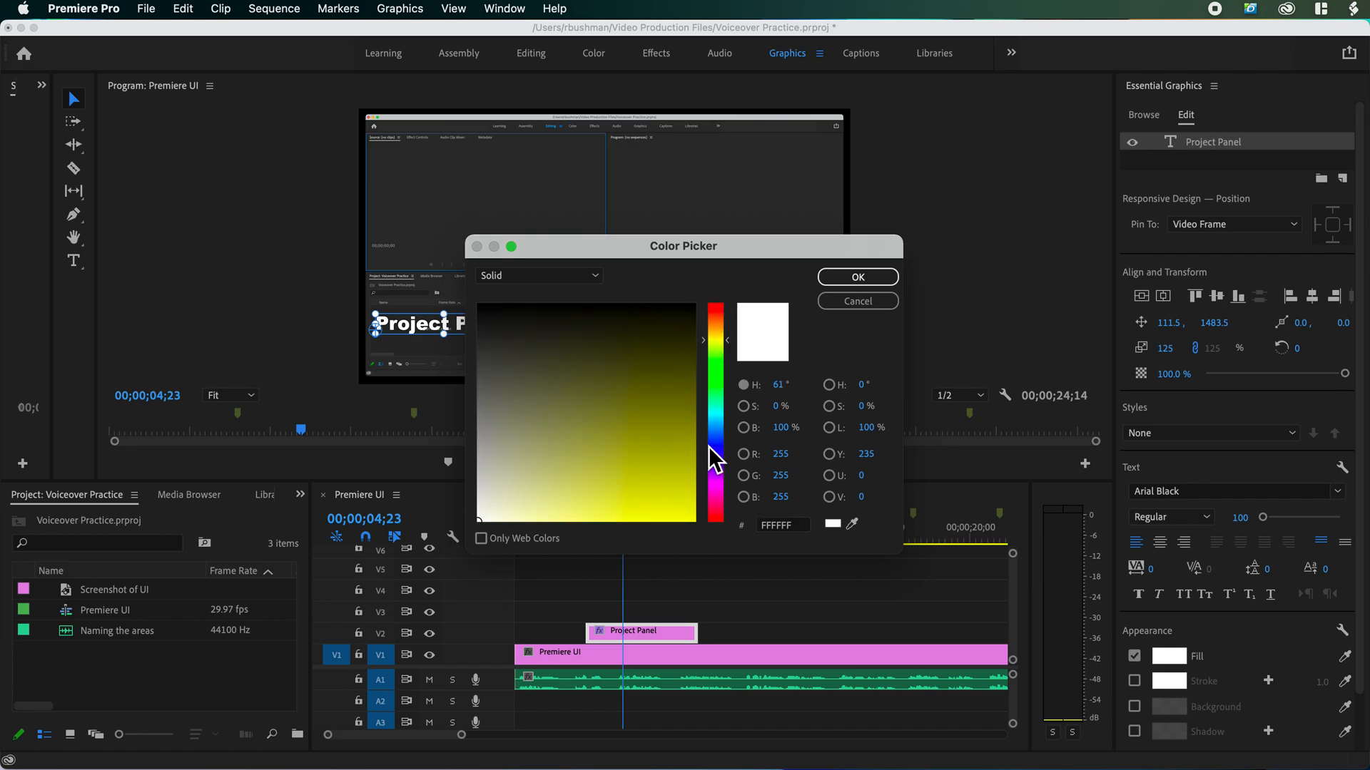
click(692, 515)
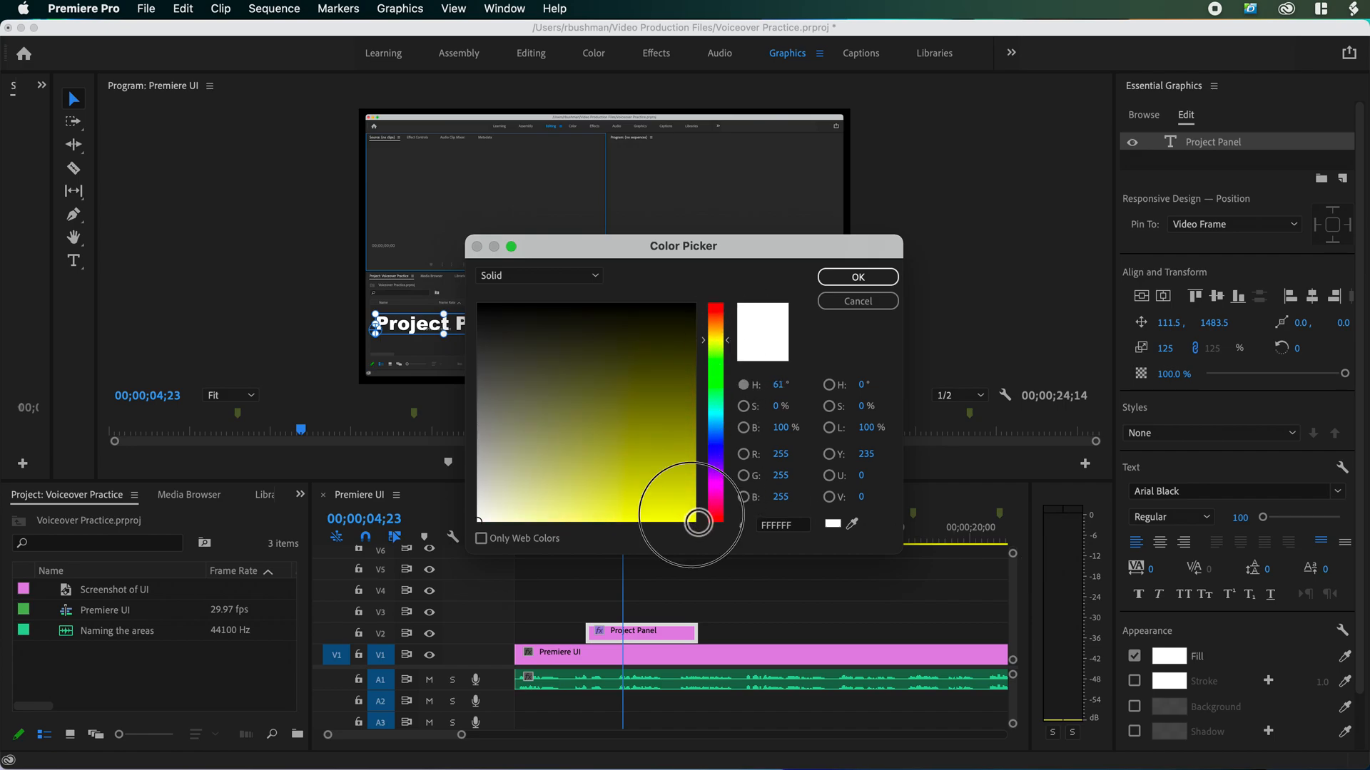
click(870, 276)
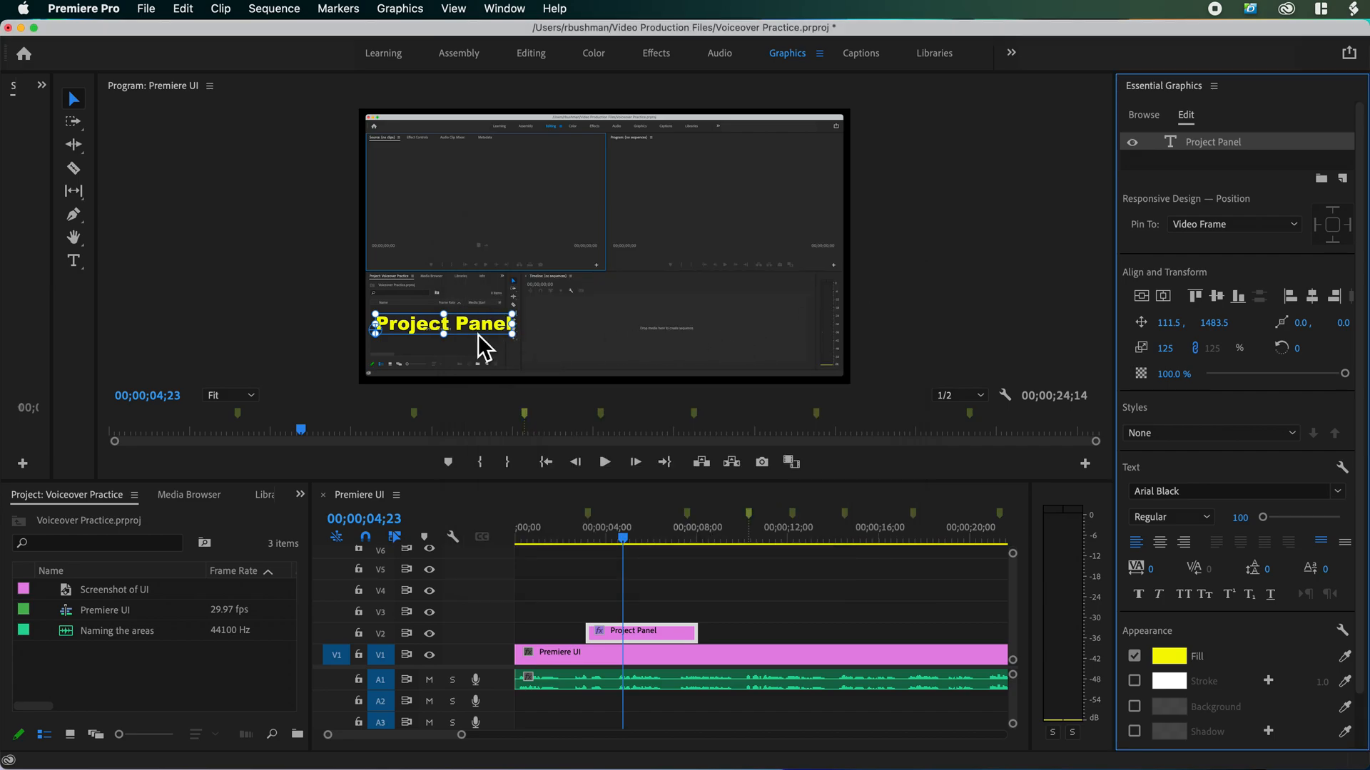
Switch to the Editing workspace and move the "Project Panel" title up over the workspace bar in the screenshot.
drag(479, 330, 487, 339)
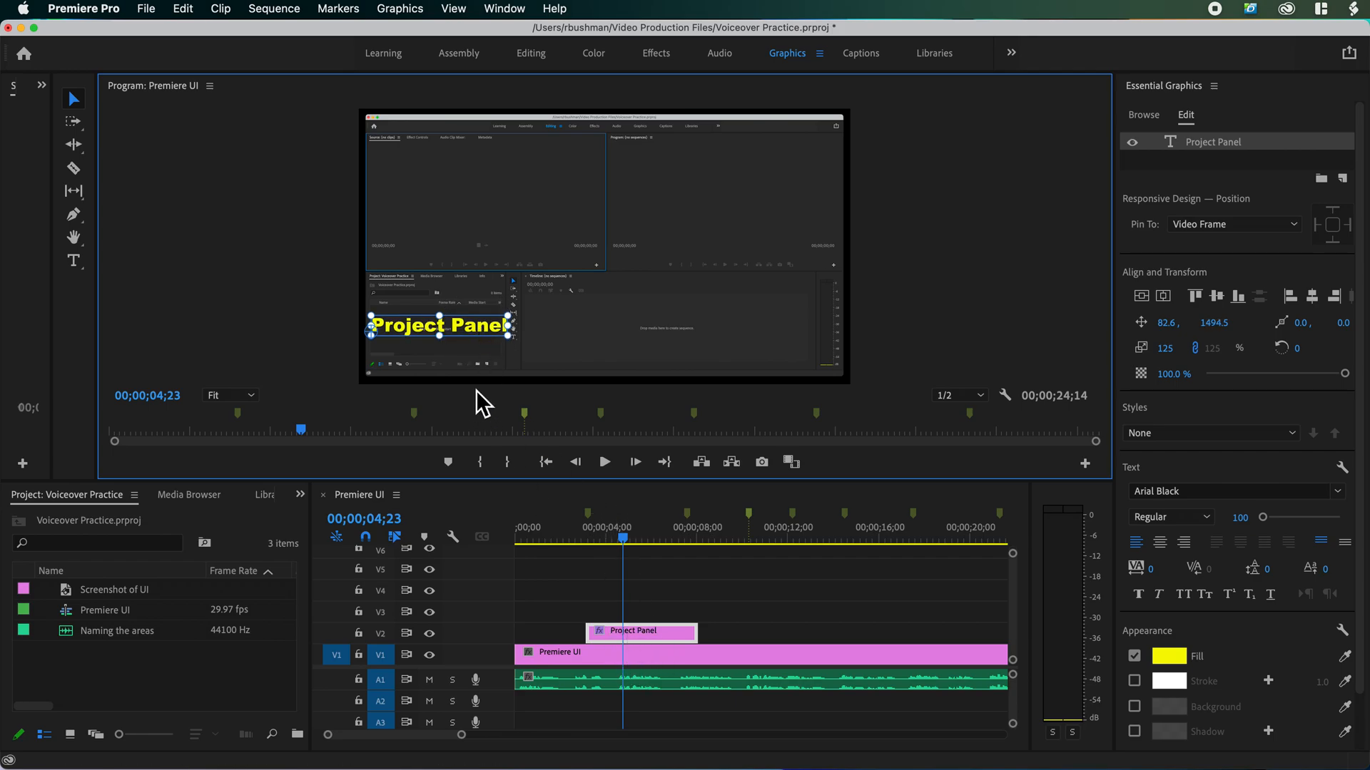
drag(475, 341, 531, 344)
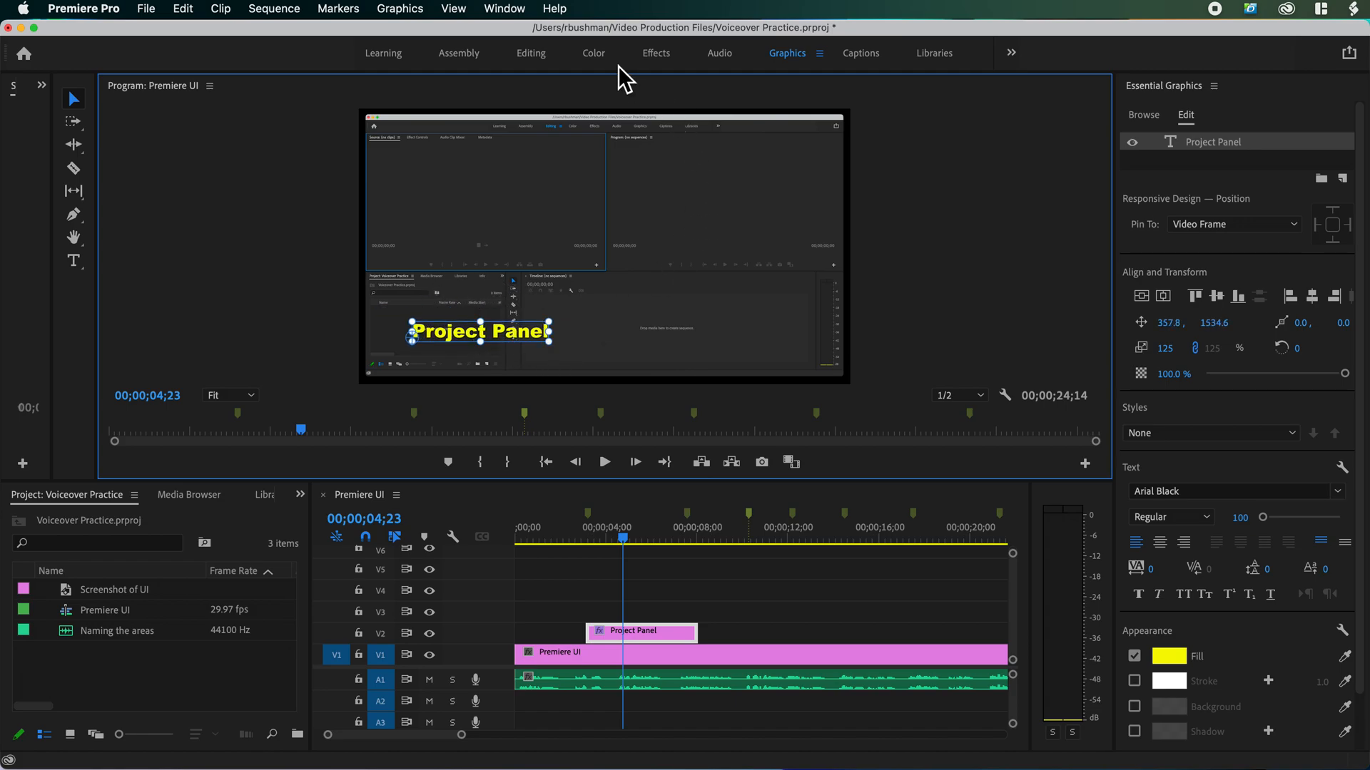
click(535, 57)
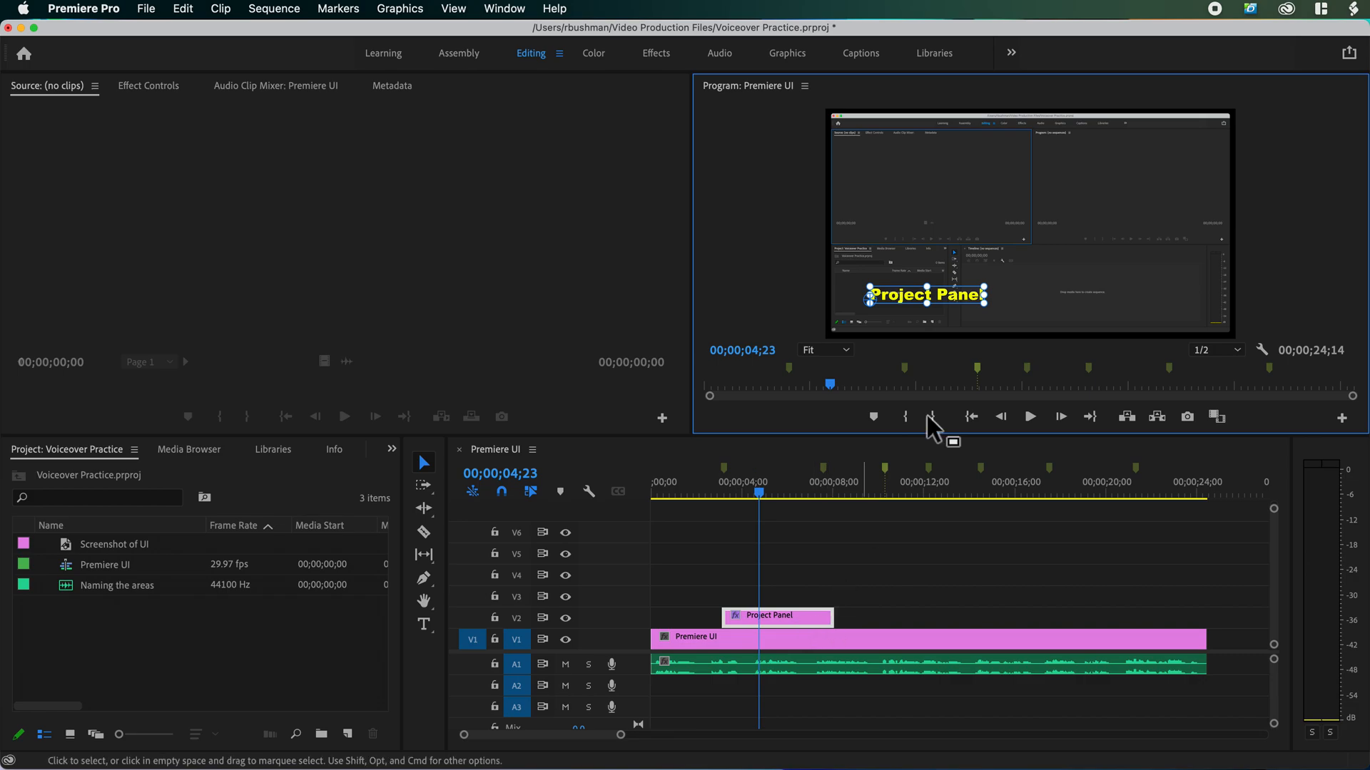
drag(973, 303, 1051, 134)
Extend the "Project Panel" clip to the end of the sequence and move the playhead to 00;00;04;21.
click(836, 618)
drag(836, 617, 1206, 620)
click(749, 493)
drag(746, 491, 761, 526)
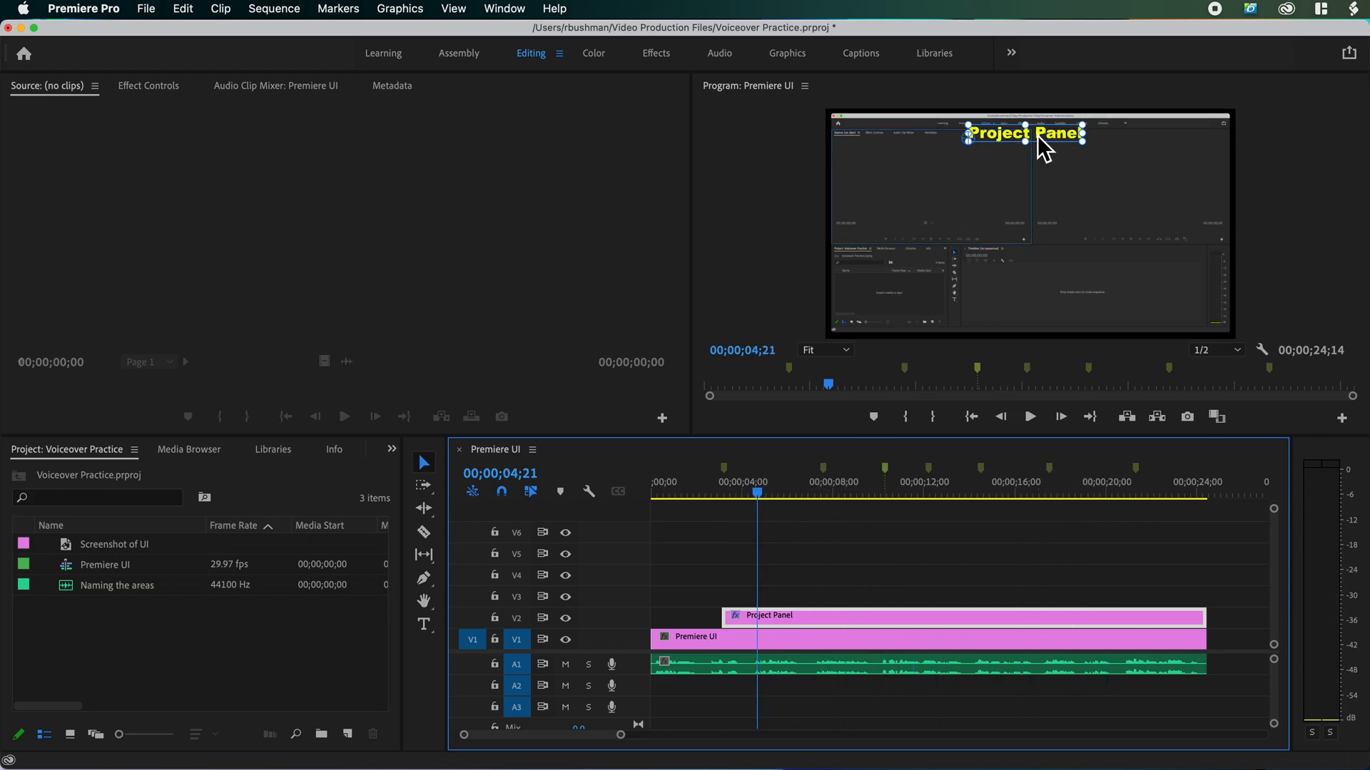
Change the title text to "Workspaces" and nudge it slightly over the workspace bar.
double_click(1060, 138)
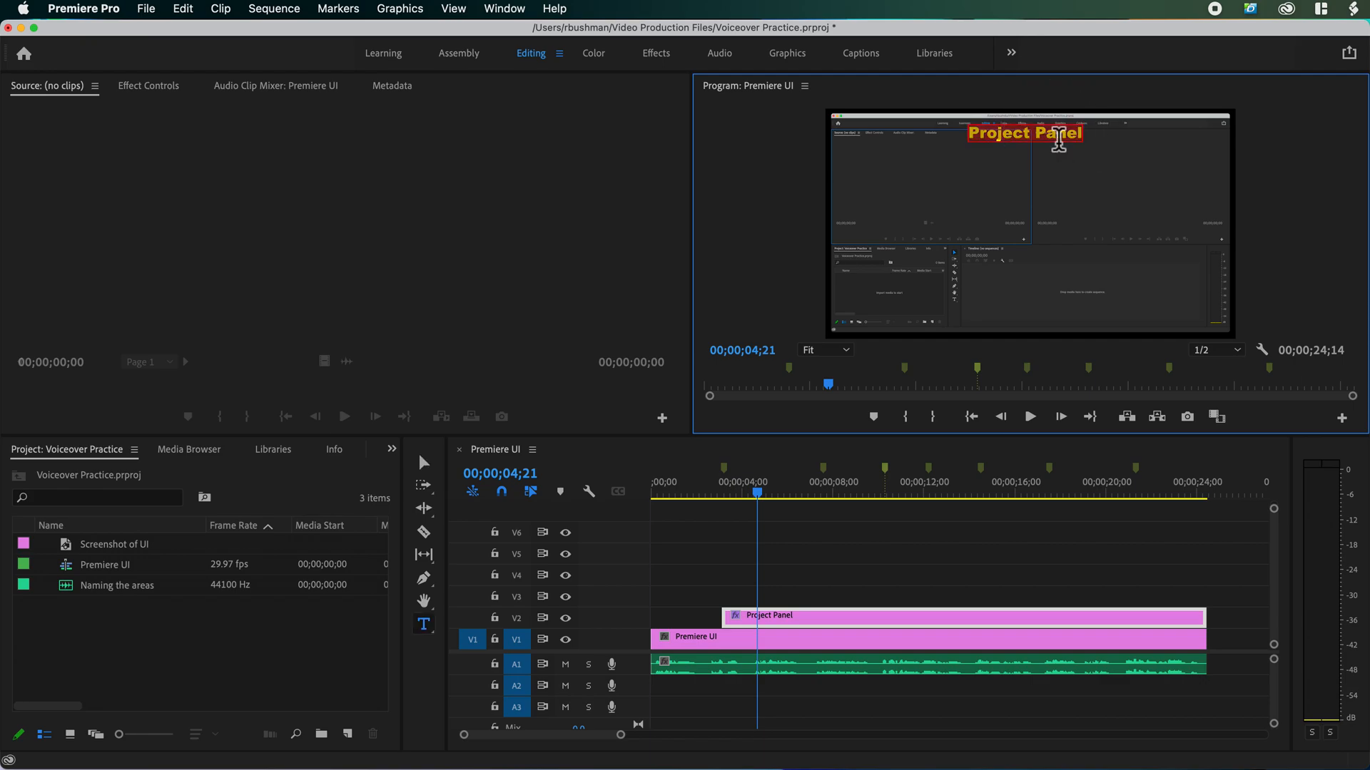
text(Workspaces)
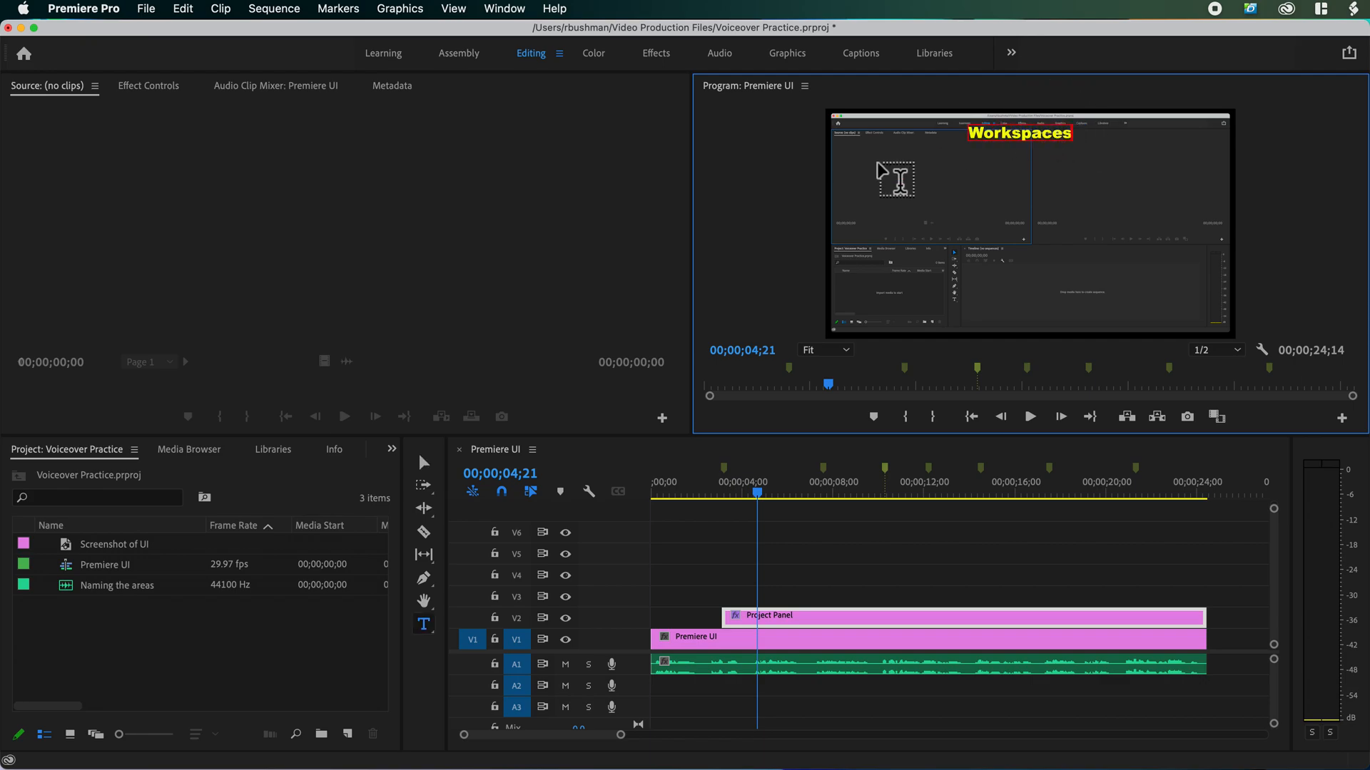
click(429, 467)
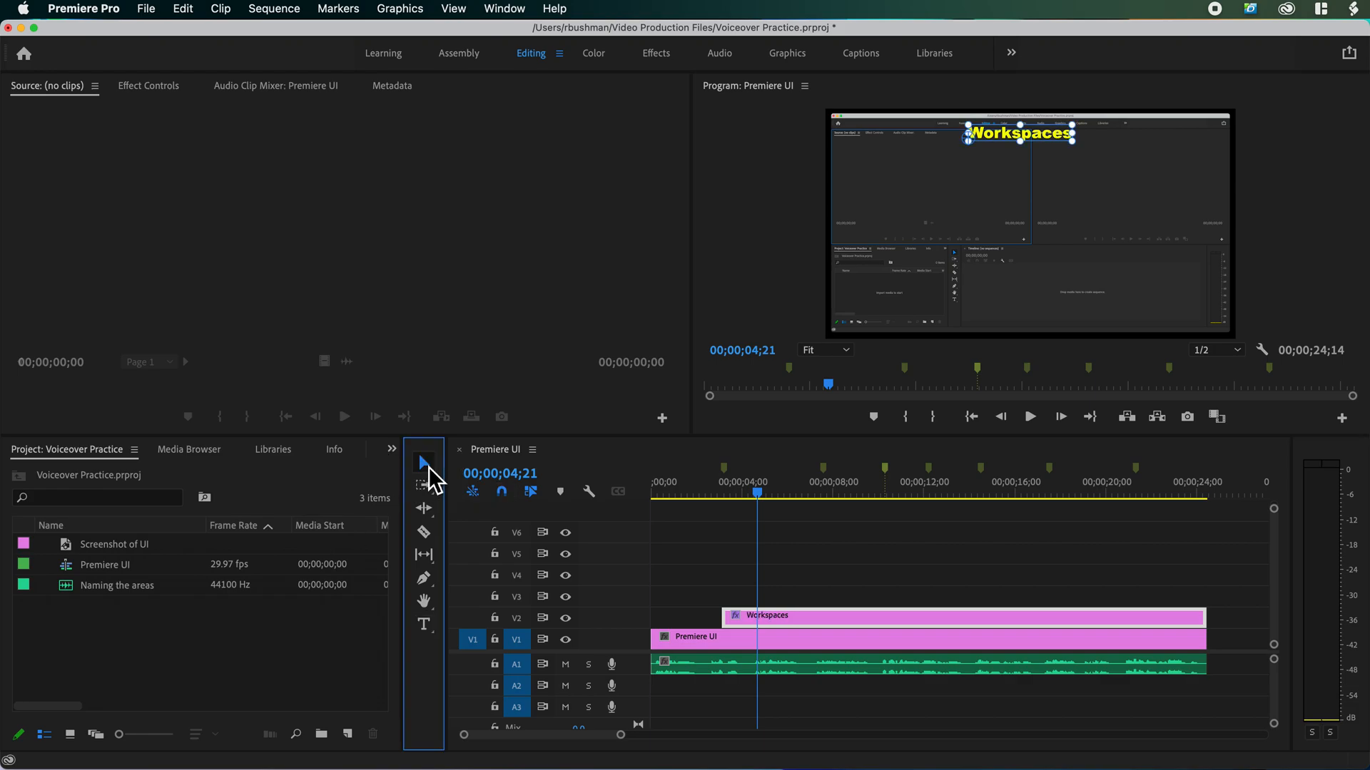
drag(1052, 134, 1055, 135)
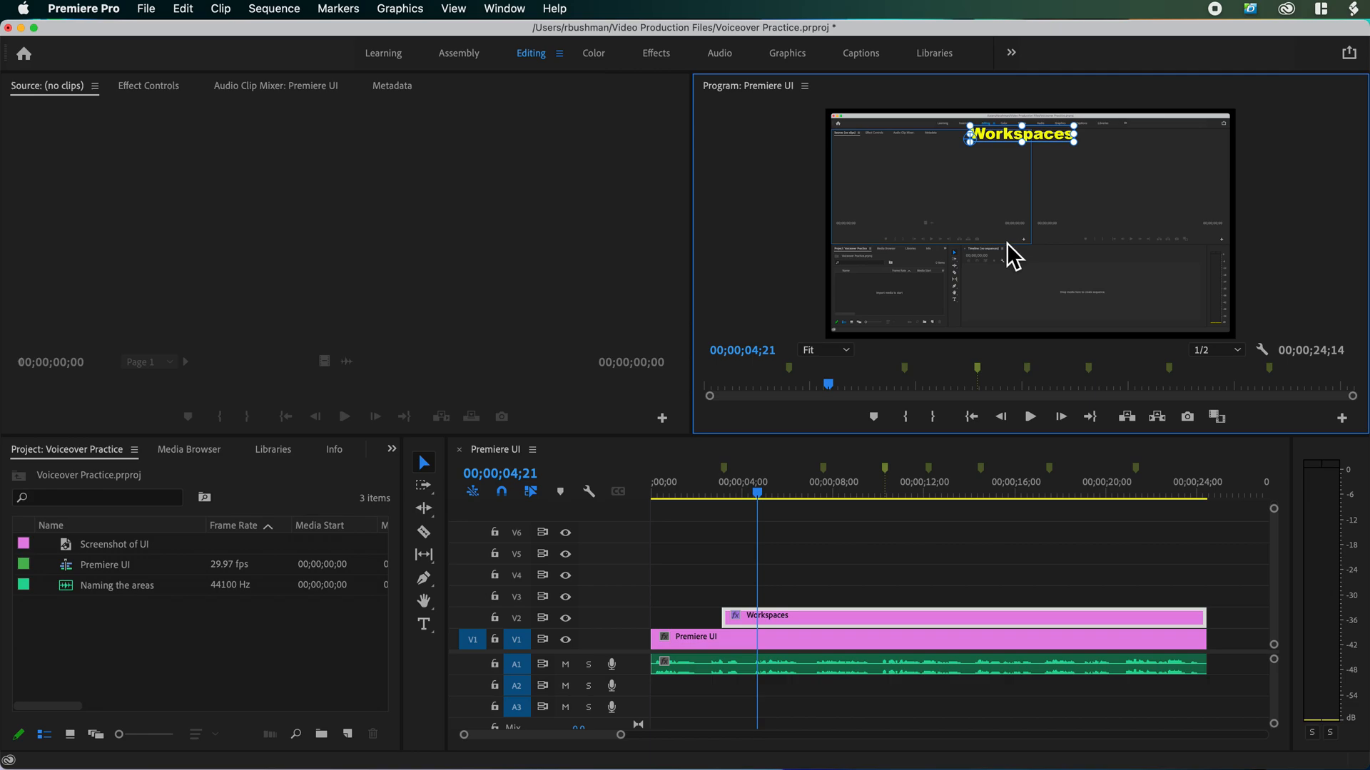
Play the voiceover from the second marker and return the playhead to 00;00;07;23.
drag(758, 492, 827, 492)
key(space)
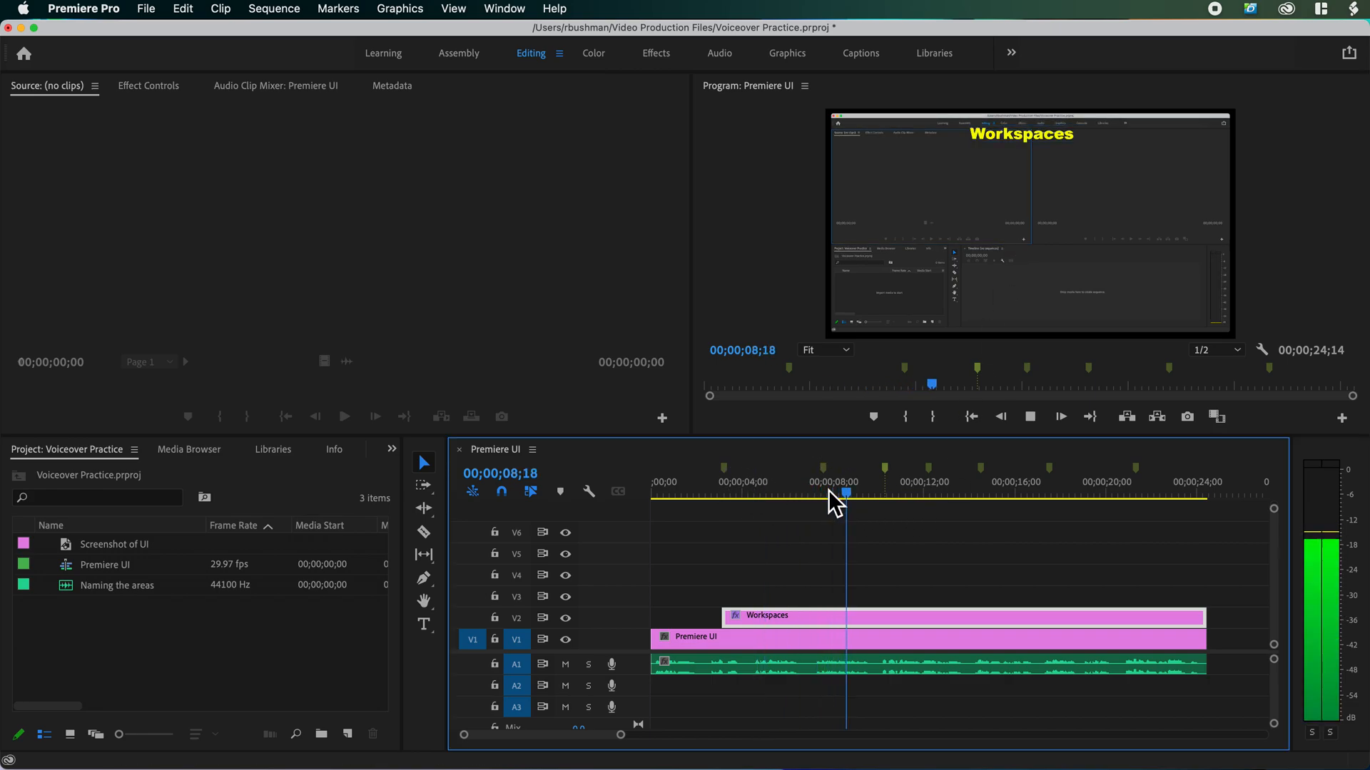
drag(827, 492, 828, 493)
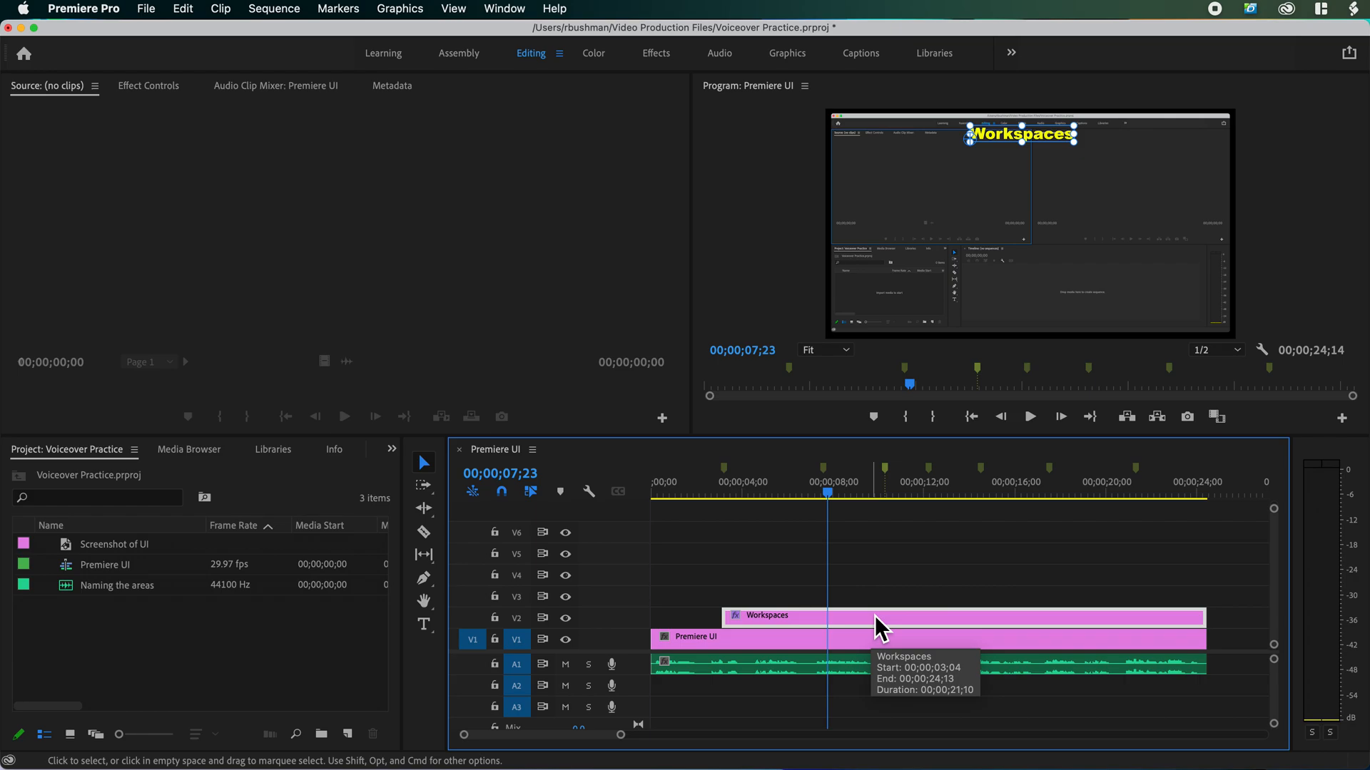
Delete the empty video tracks V6, V5 and V4 from the sequence.
right_click(637, 535)
click(675, 618)
right_click(624, 562)
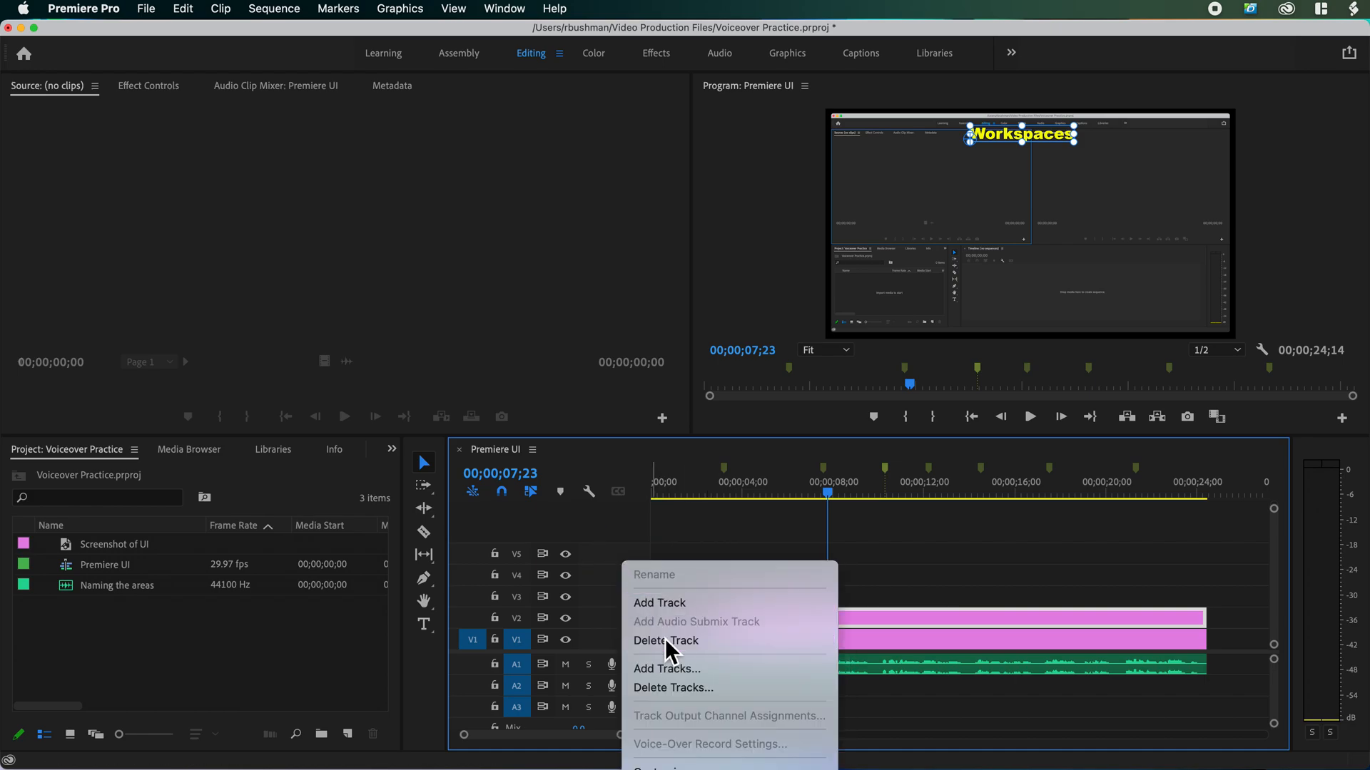
click(665, 639)
right_click(616, 577)
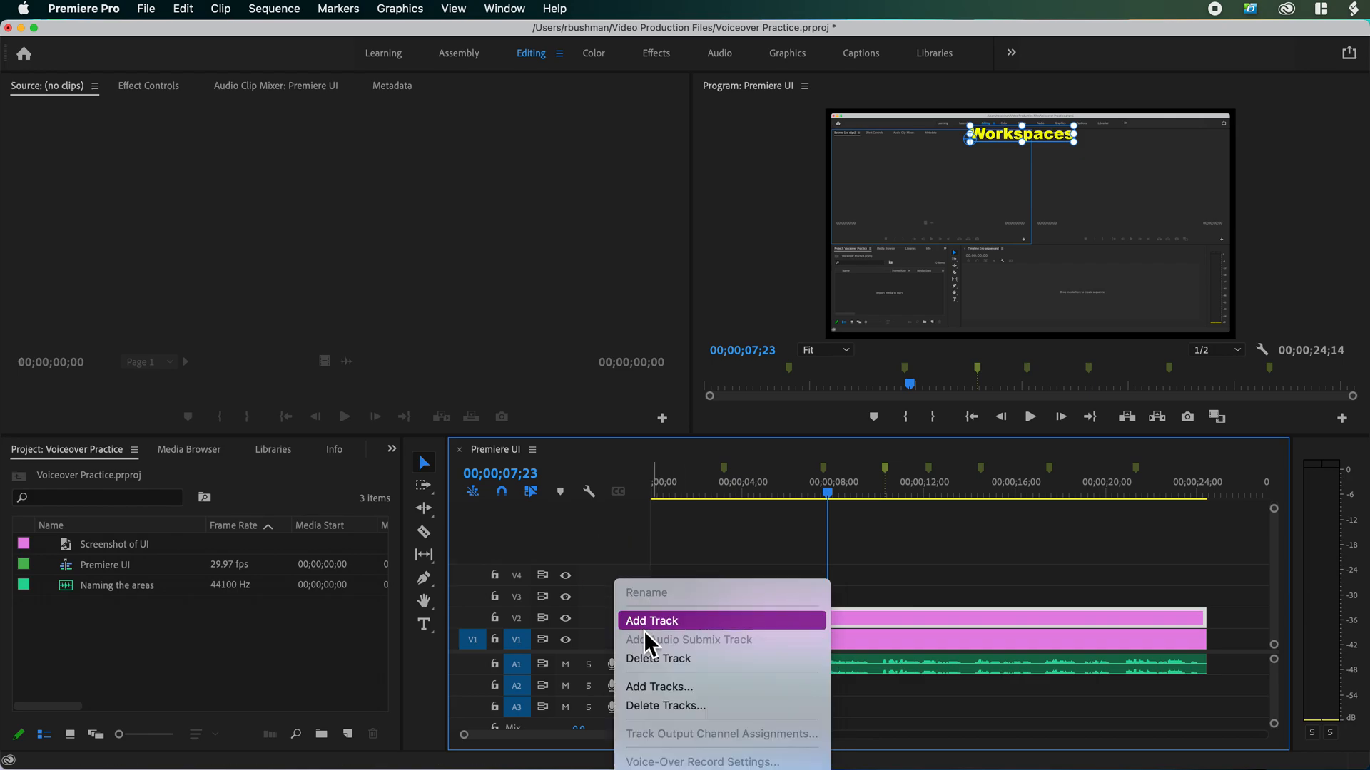
click(653, 652)
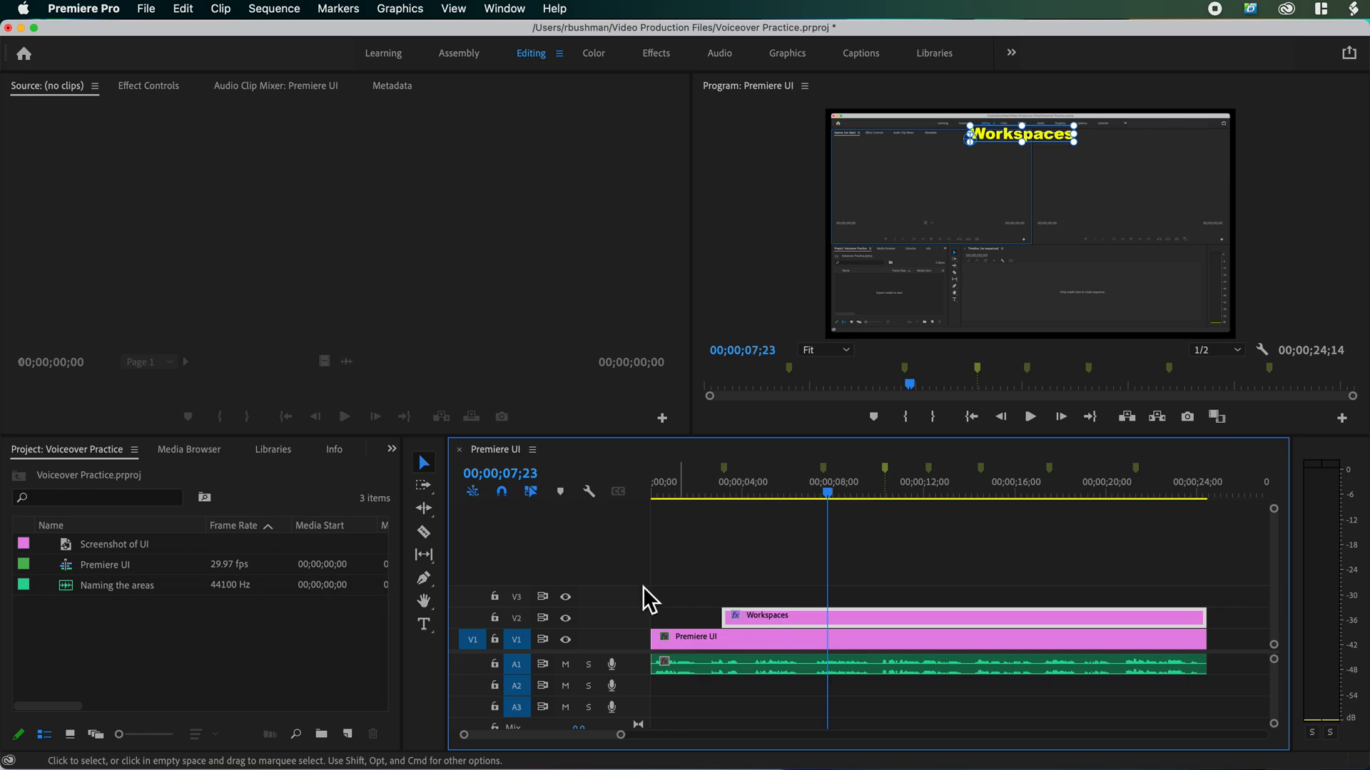
click(866, 611)
drag(867, 610, 866, 590)
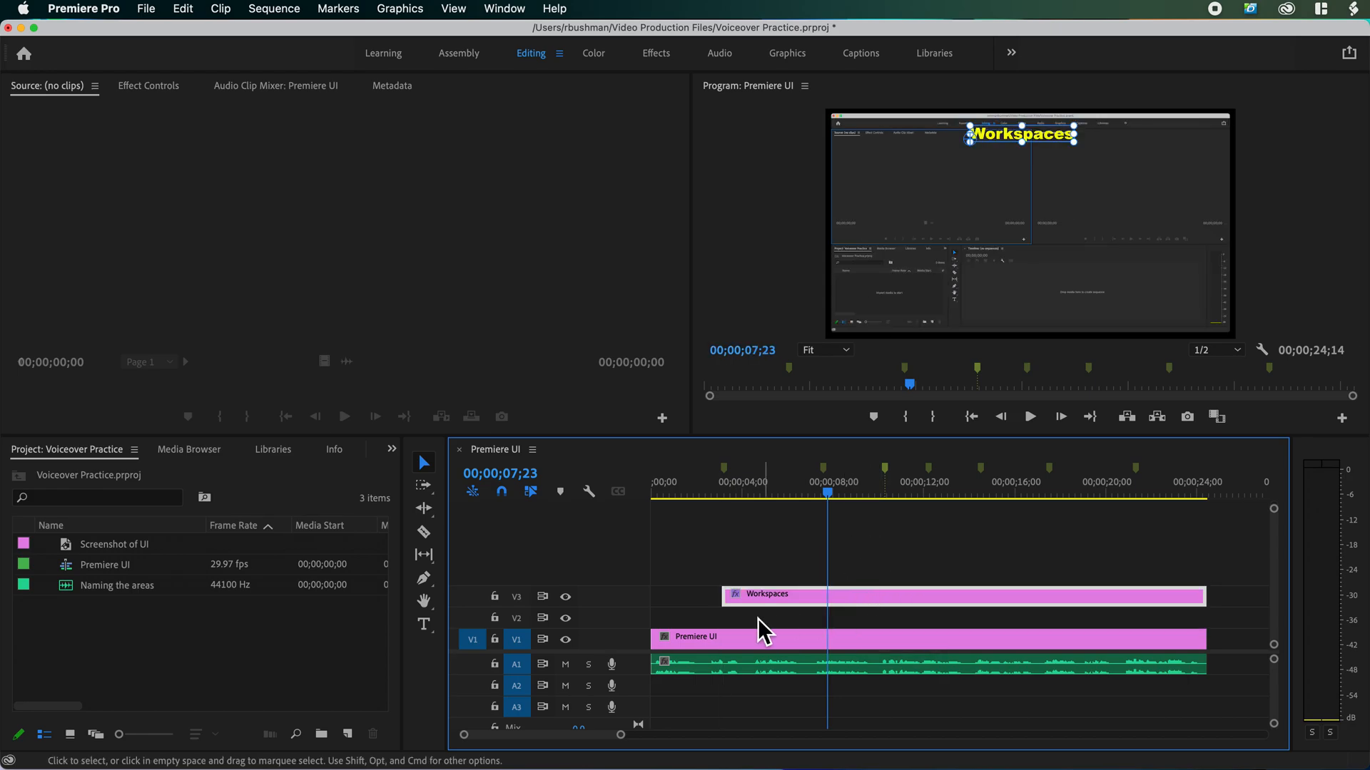
key(super+z)
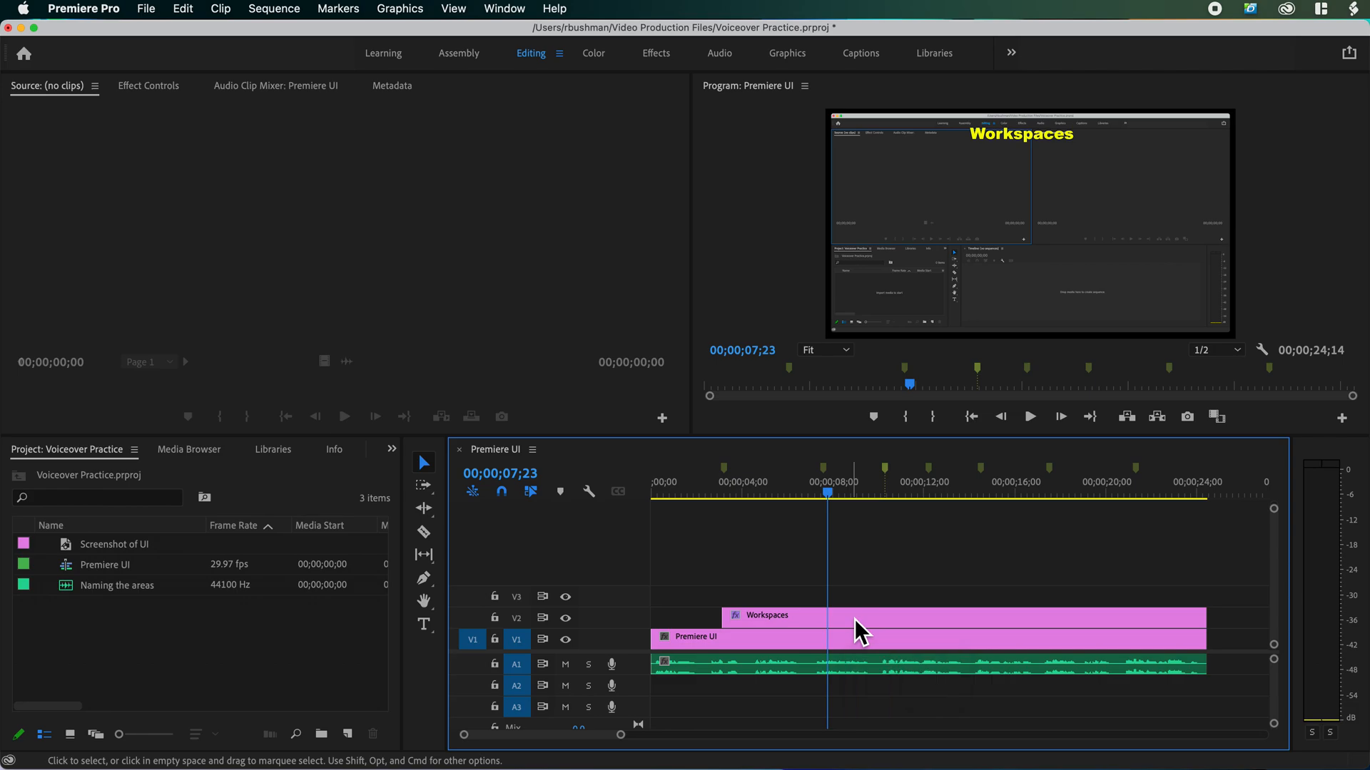
Duplicate the "Workspaces" clip onto track V3 and move the copy's title over the source monitor area.
drag(855, 619, 856, 604)
click(858, 602)
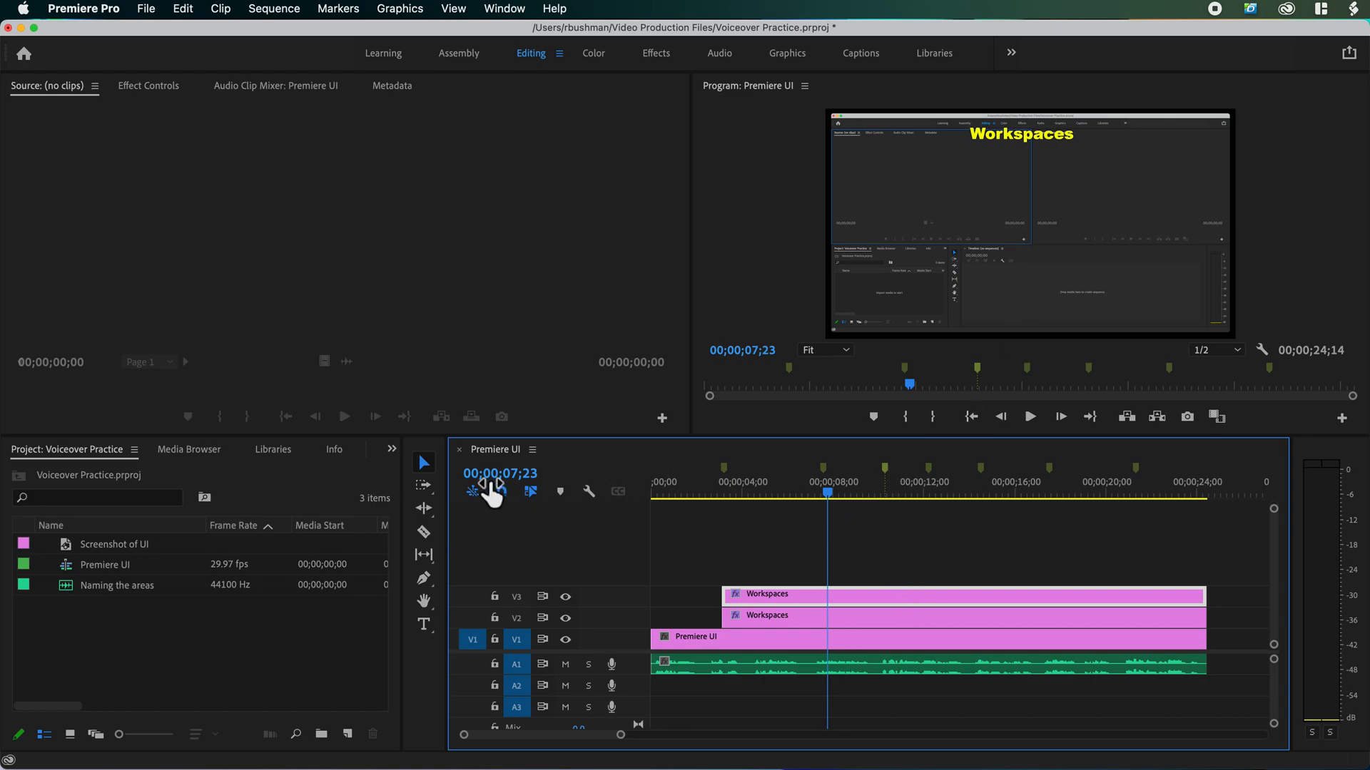
click(1046, 139)
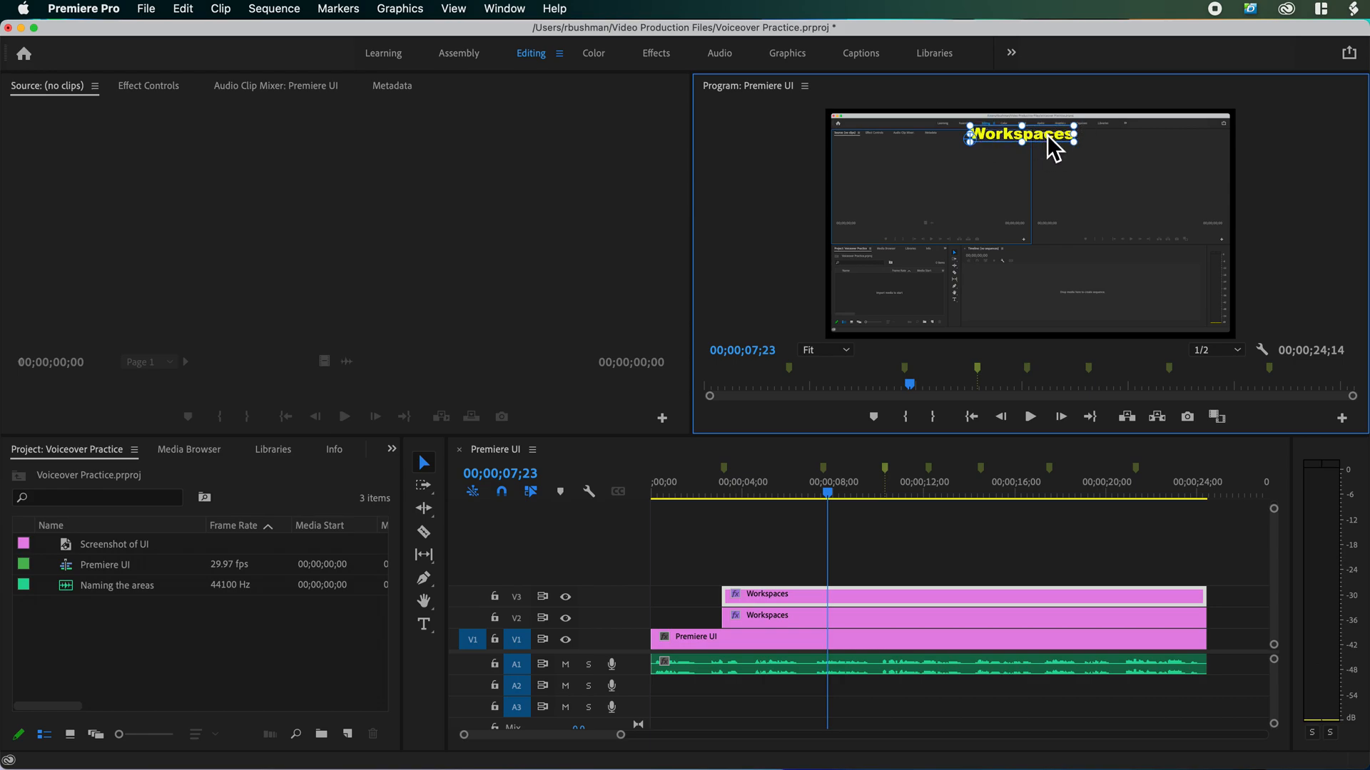
drag(1047, 137, 960, 184)
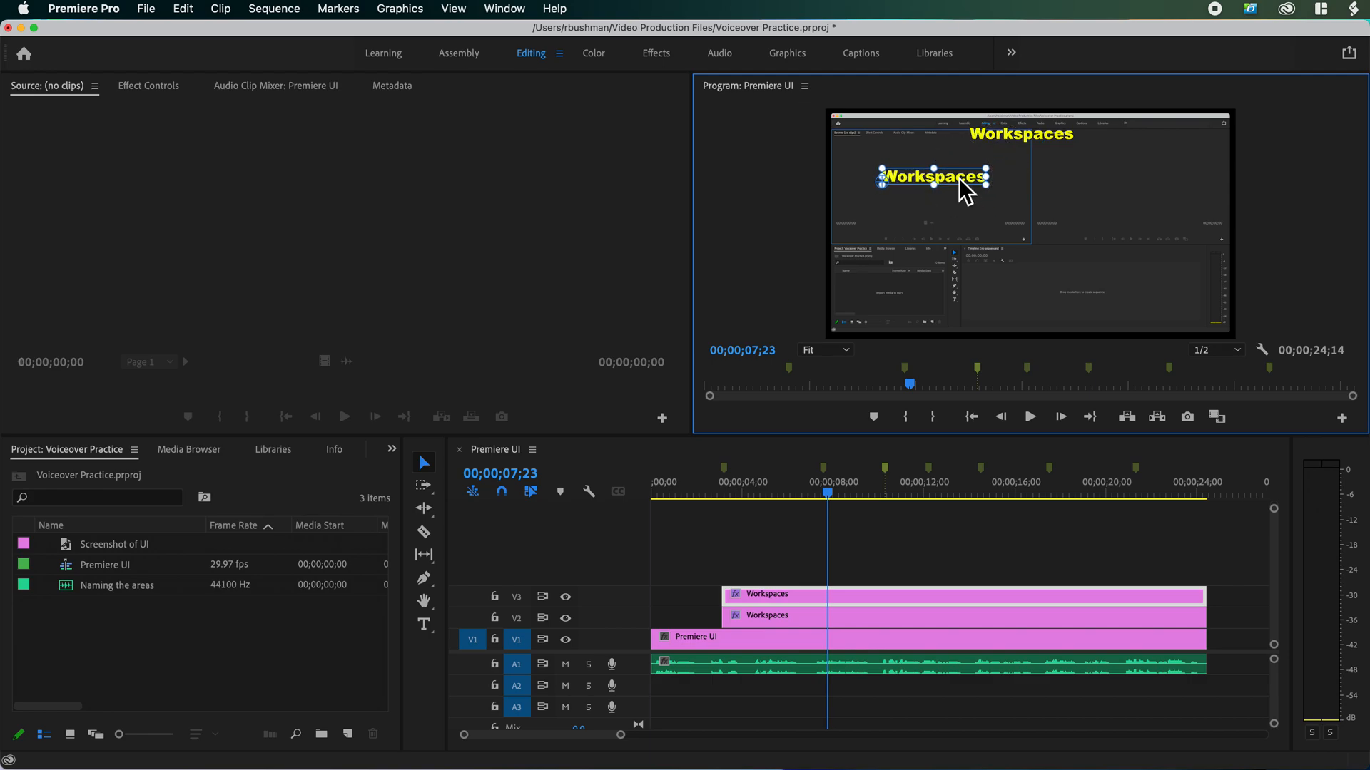
Change the copied title's text to "Source Monitor" and centre it over the source monitor area.
double_click(959, 179)
text(S)
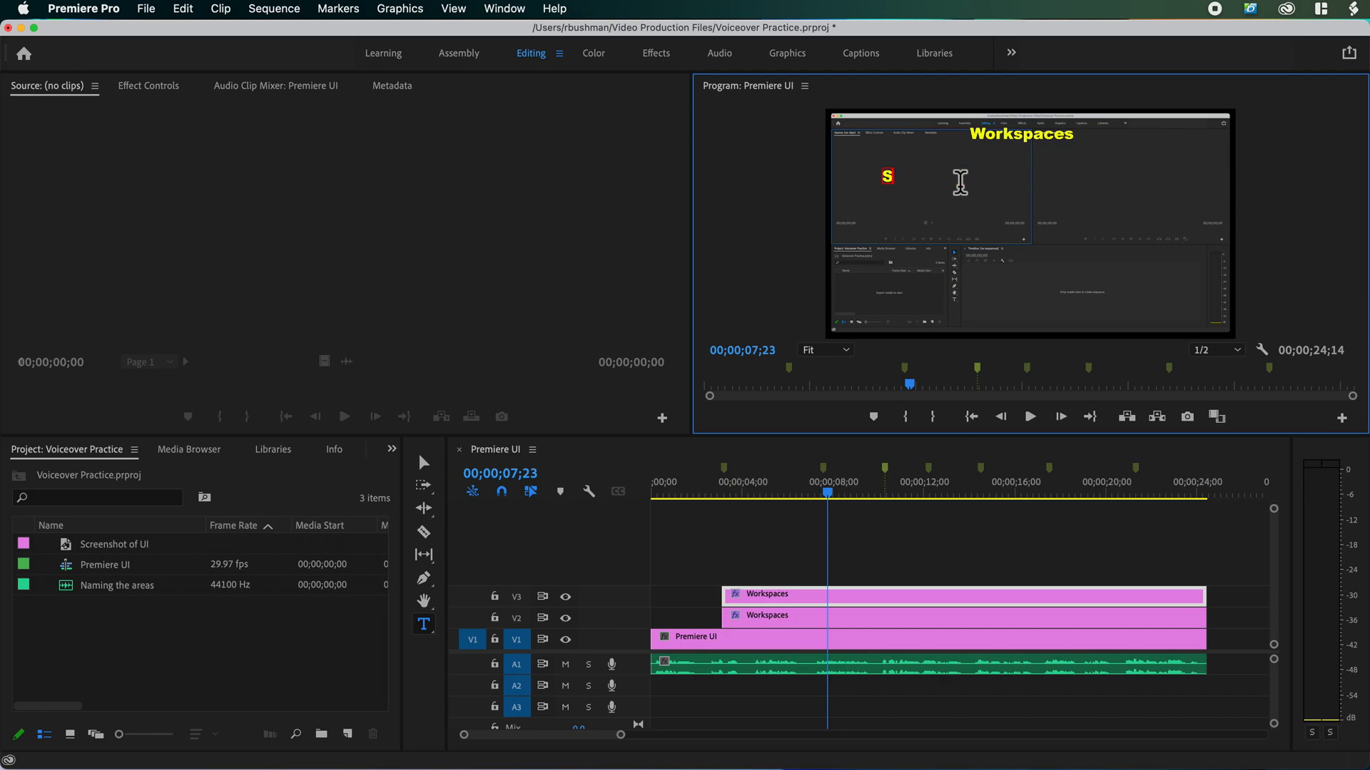
text(ource m)
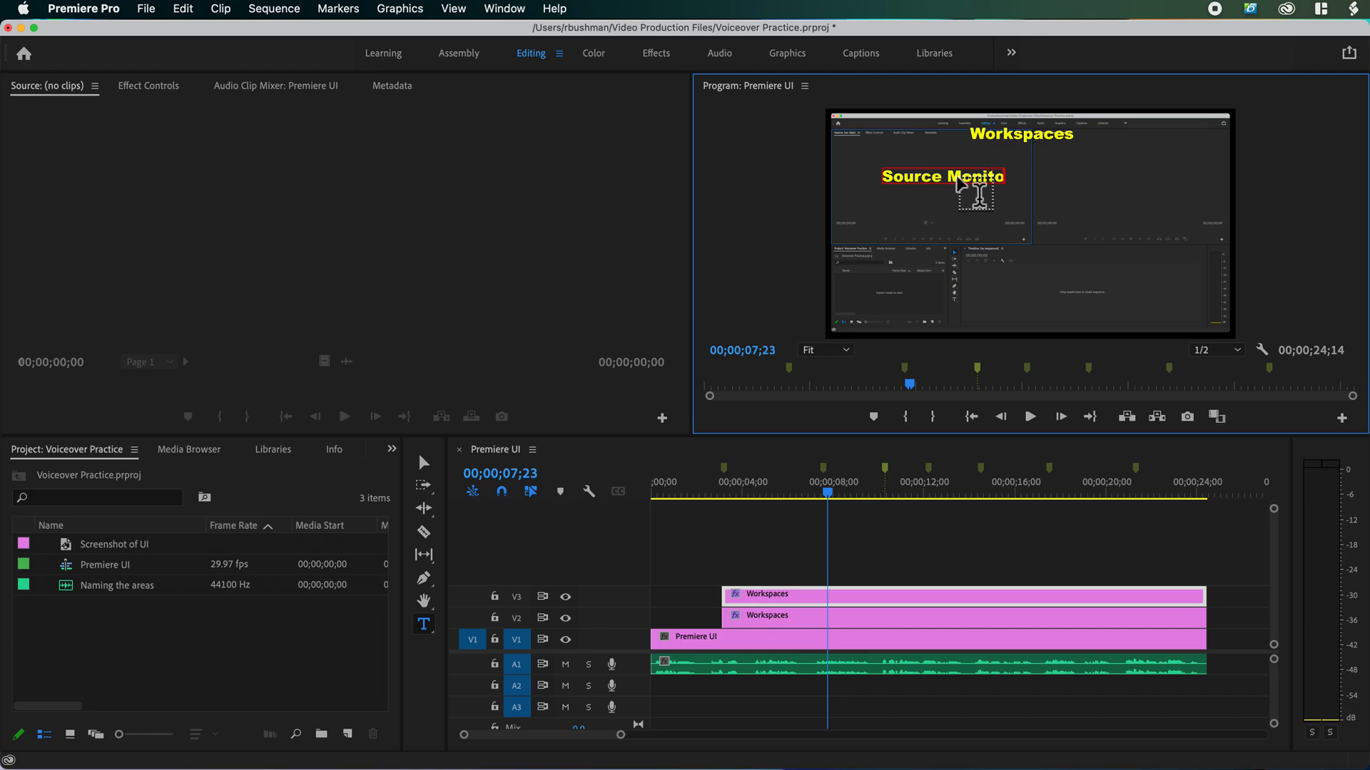
click(424, 463)
click(986, 186)
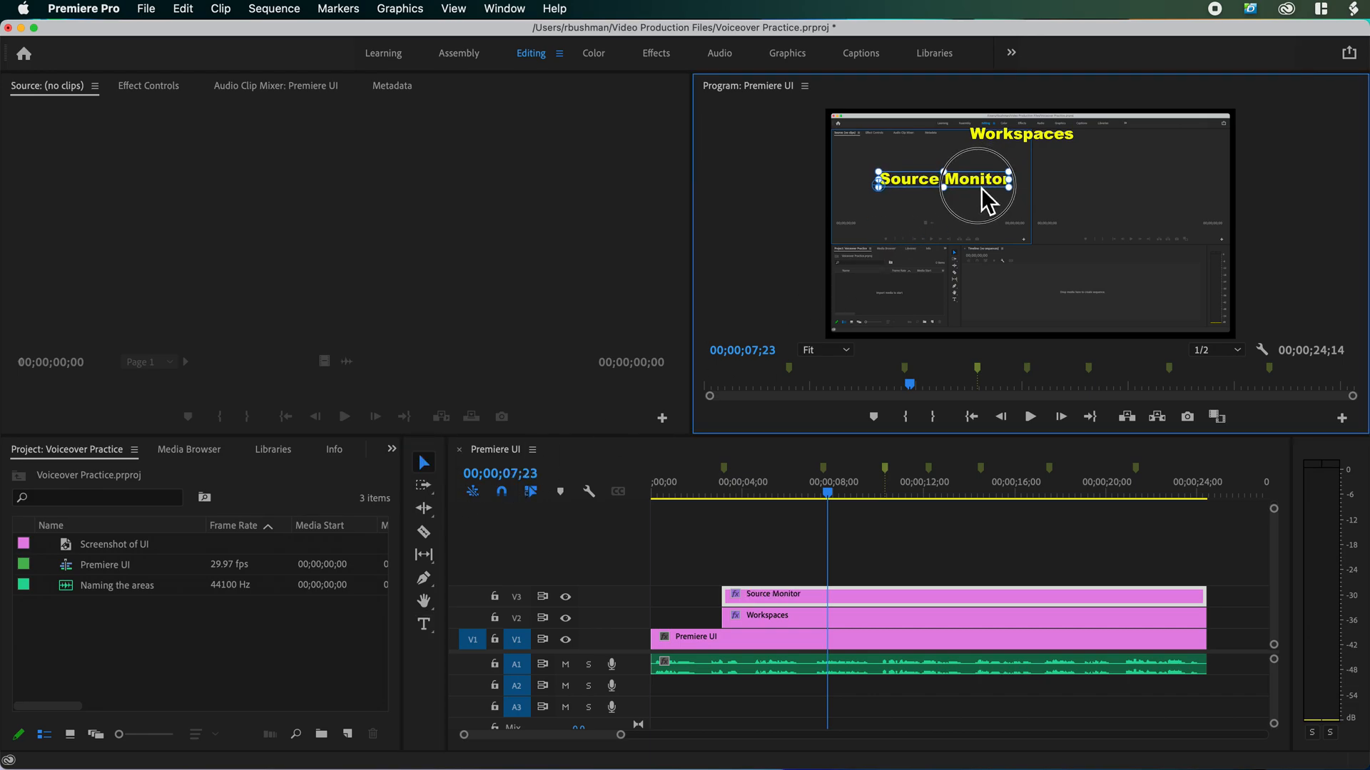
drag(983, 187, 986, 186)
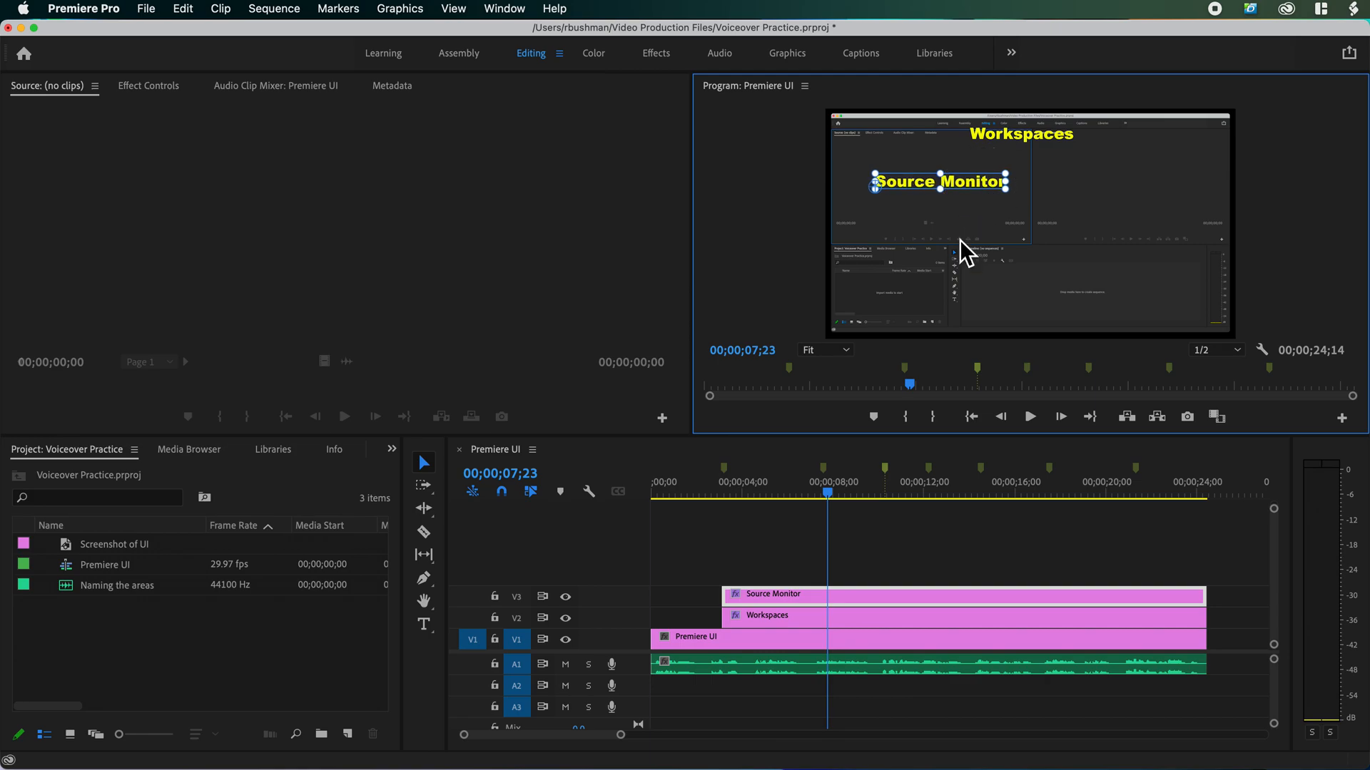
Trim the start of the "Source Monitor" clip to the second marker and play the sequence from the beginning.
mouse_move(832, 492)
mouse_down()
mouse_move(721, 510)
mouse_move(883, 485)
mouse_move(824, 492)
mouse_up()
drag(724, 596, 831, 601)
drag(825, 492, 646, 498)
key(space)
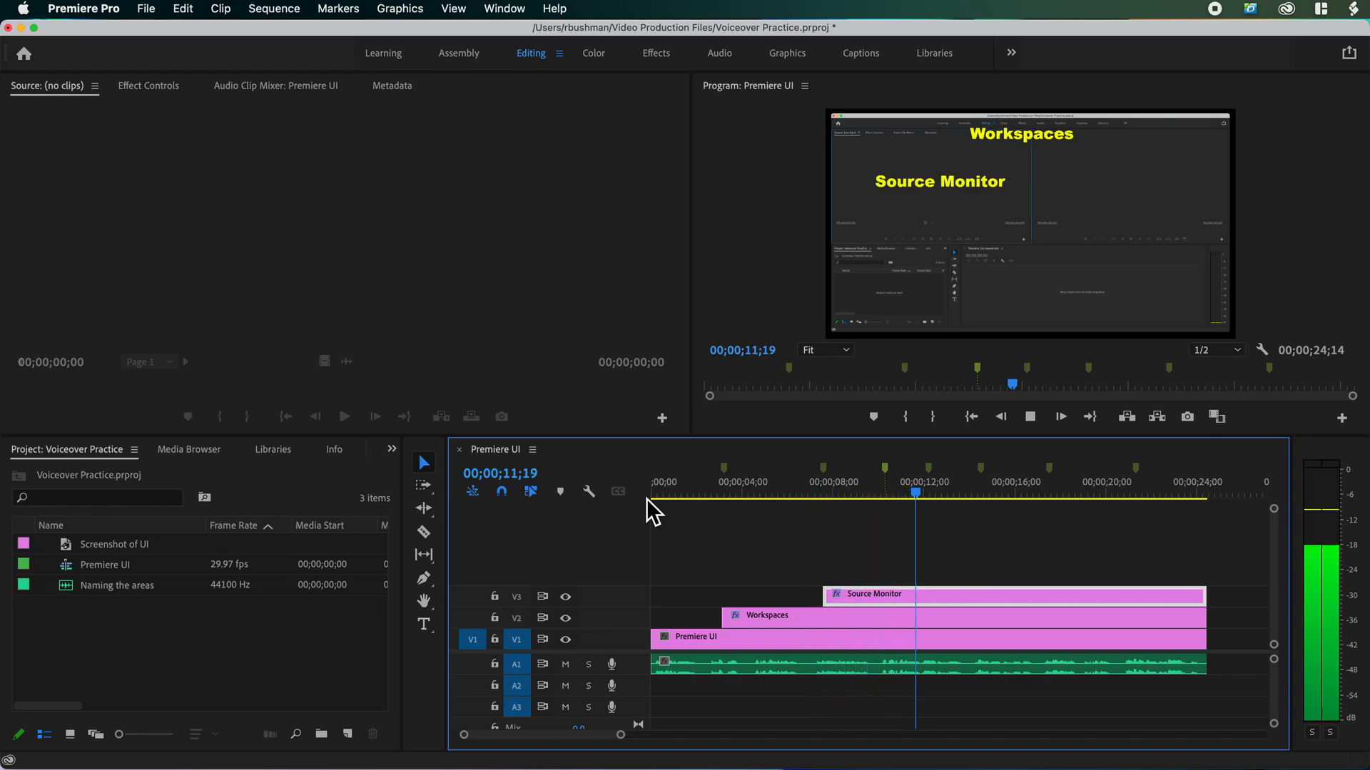
key(space)
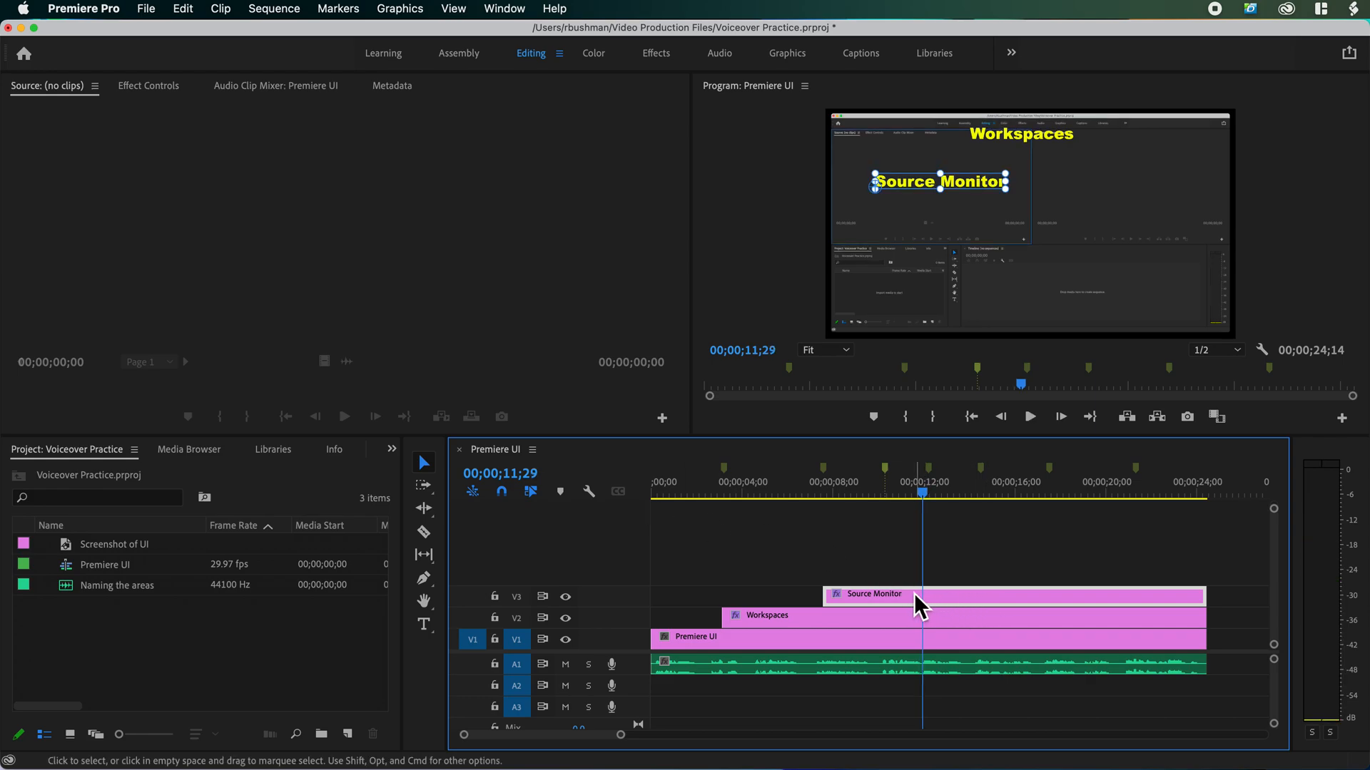
Duplicate the "Source Monitor" clip onto a new track V4 and trim the copy's start to the marker at 00;00;10;08.
click(778, 622)
click(848, 597)
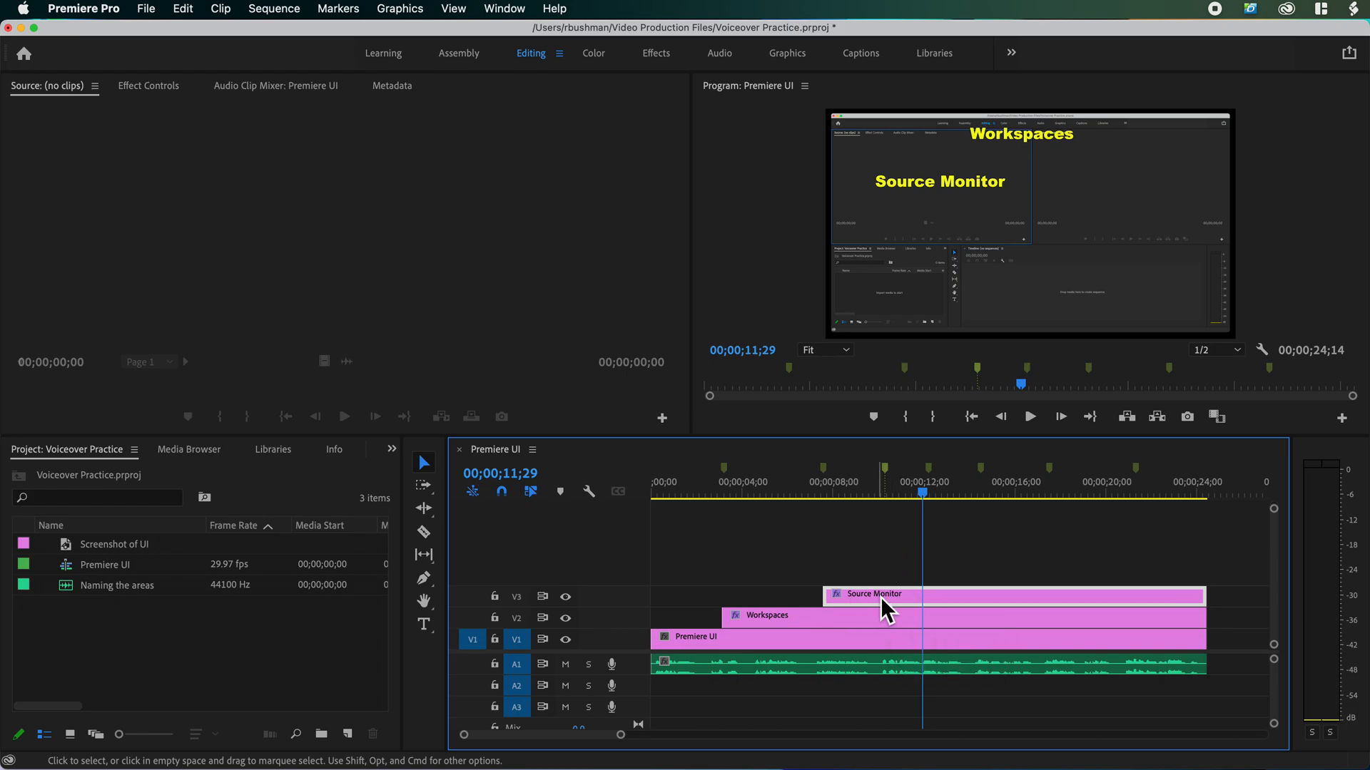
mouse_move(880, 597)
mouse_move(889, 597)
mouse_down()
mouse_move(873, 568)
mouse_move(887, 572)
mouse_up()
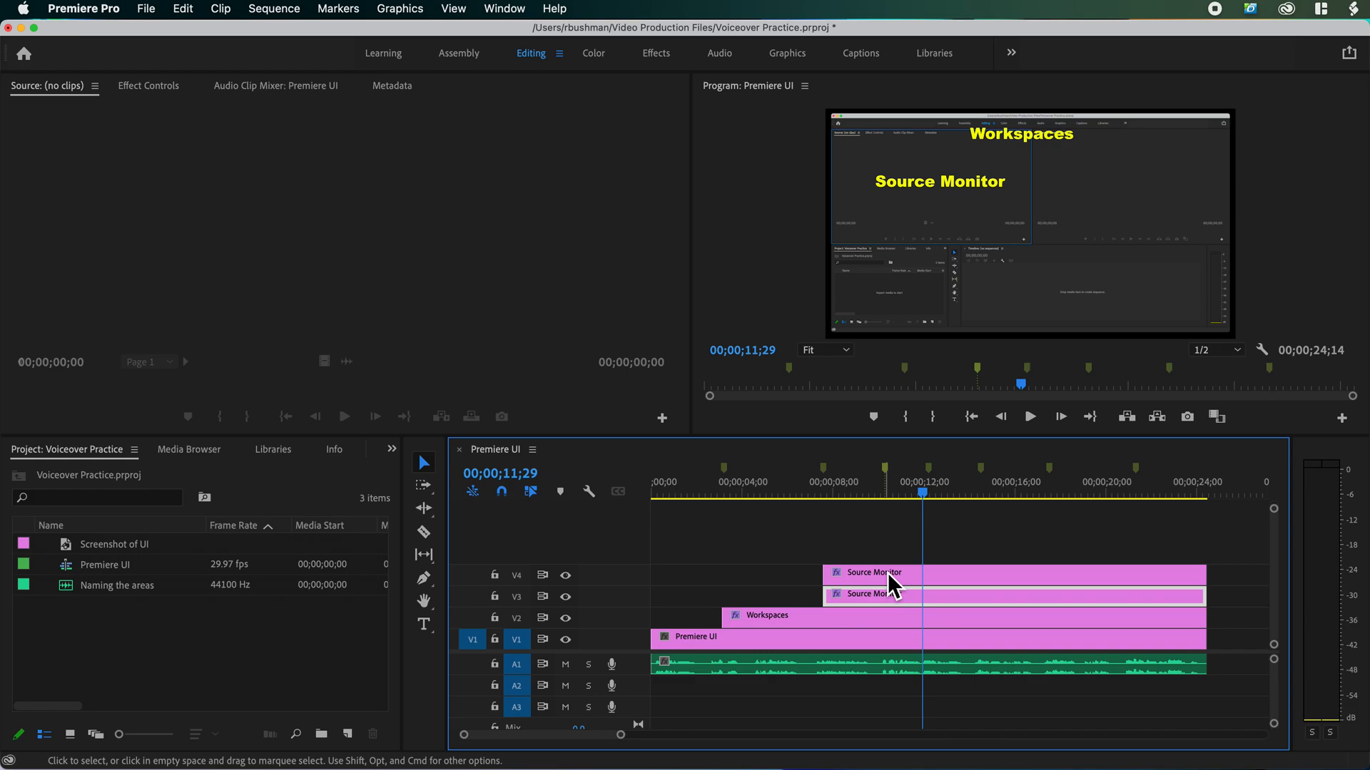
drag(927, 499, 889, 500)
drag(827, 572, 891, 575)
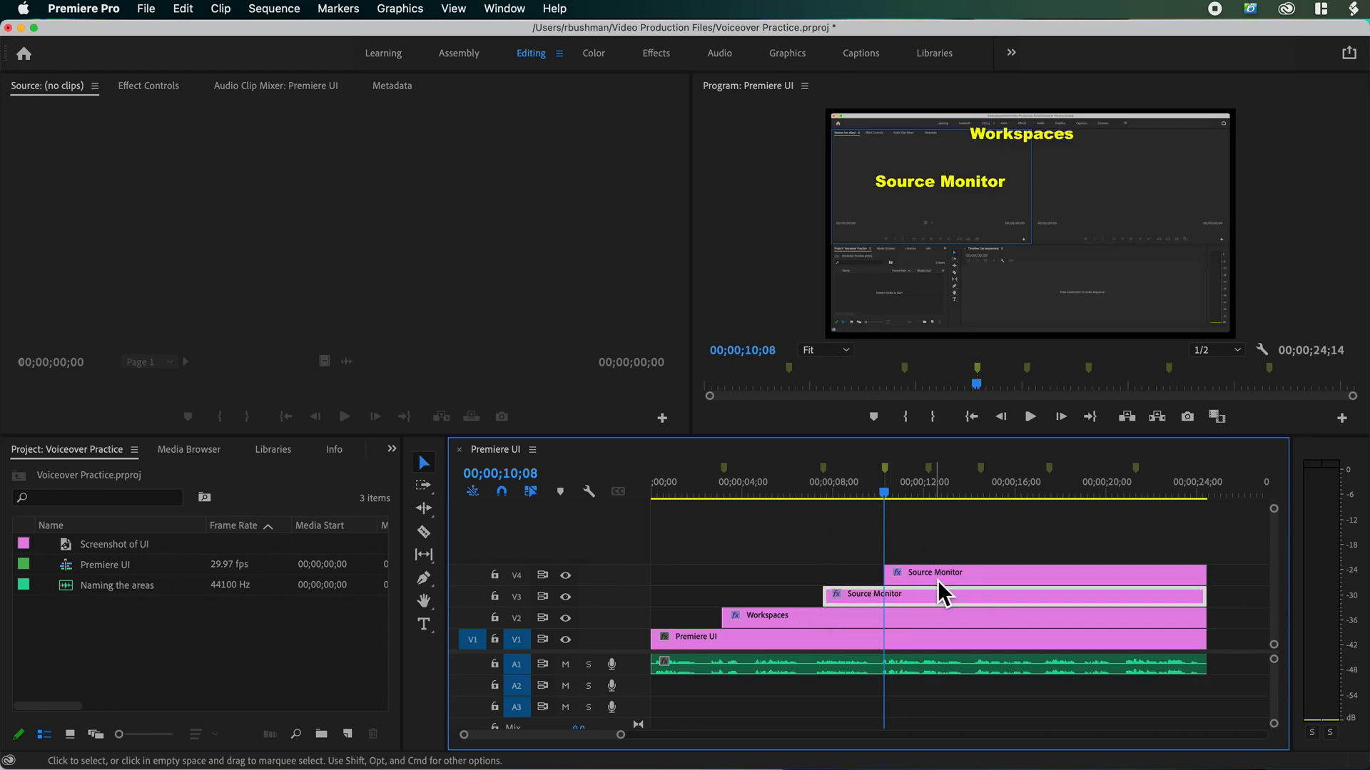
Move the V4 copy's title over the program monitor area and change its text to "Program Monitor".
click(953, 576)
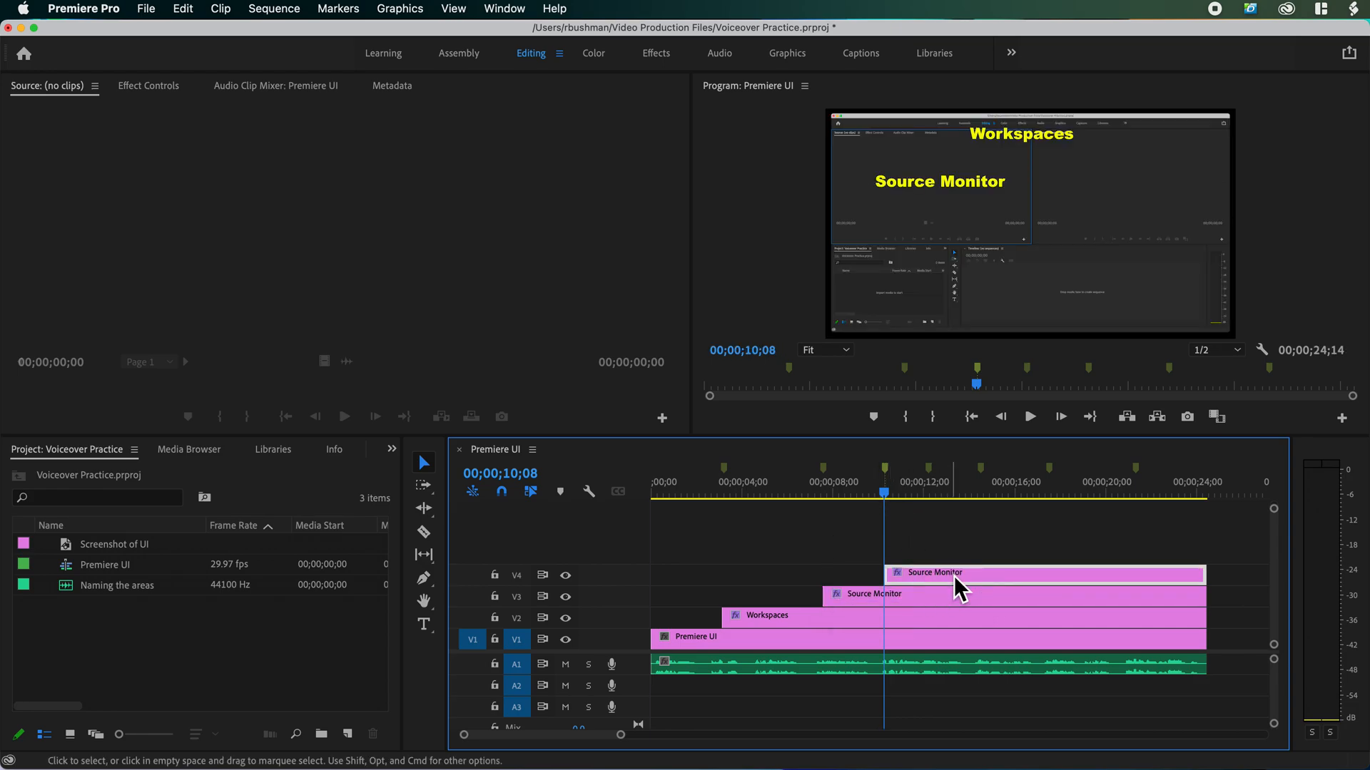
click(953, 183)
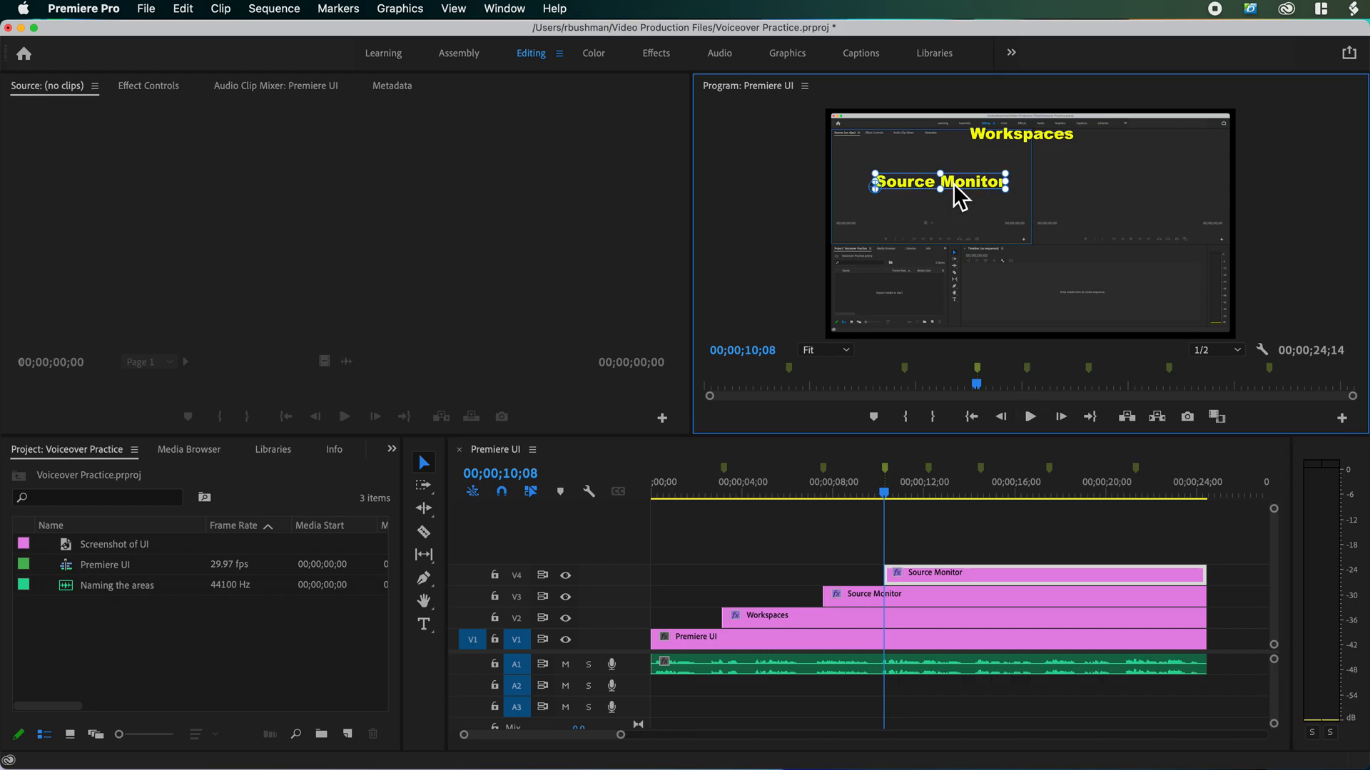
drag(964, 182, 1148, 184)
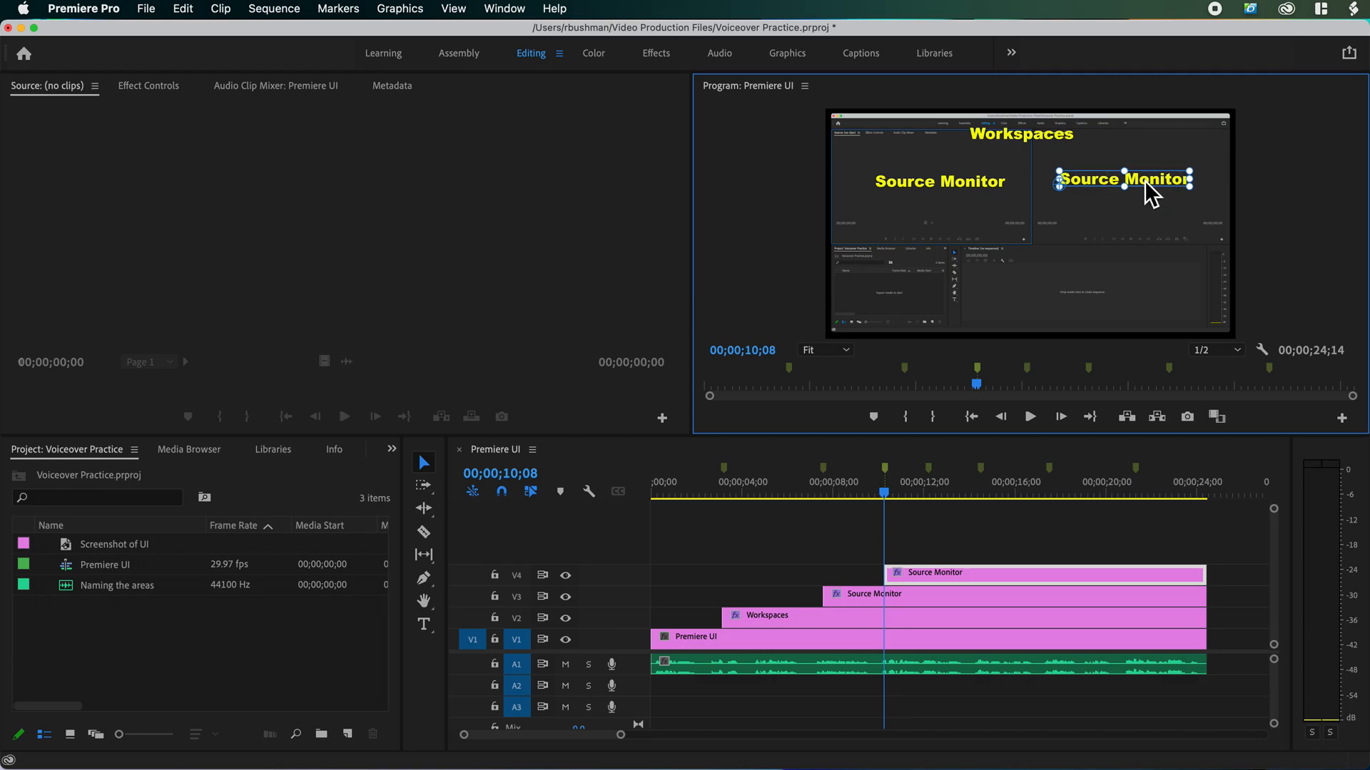
double_click(1086, 178)
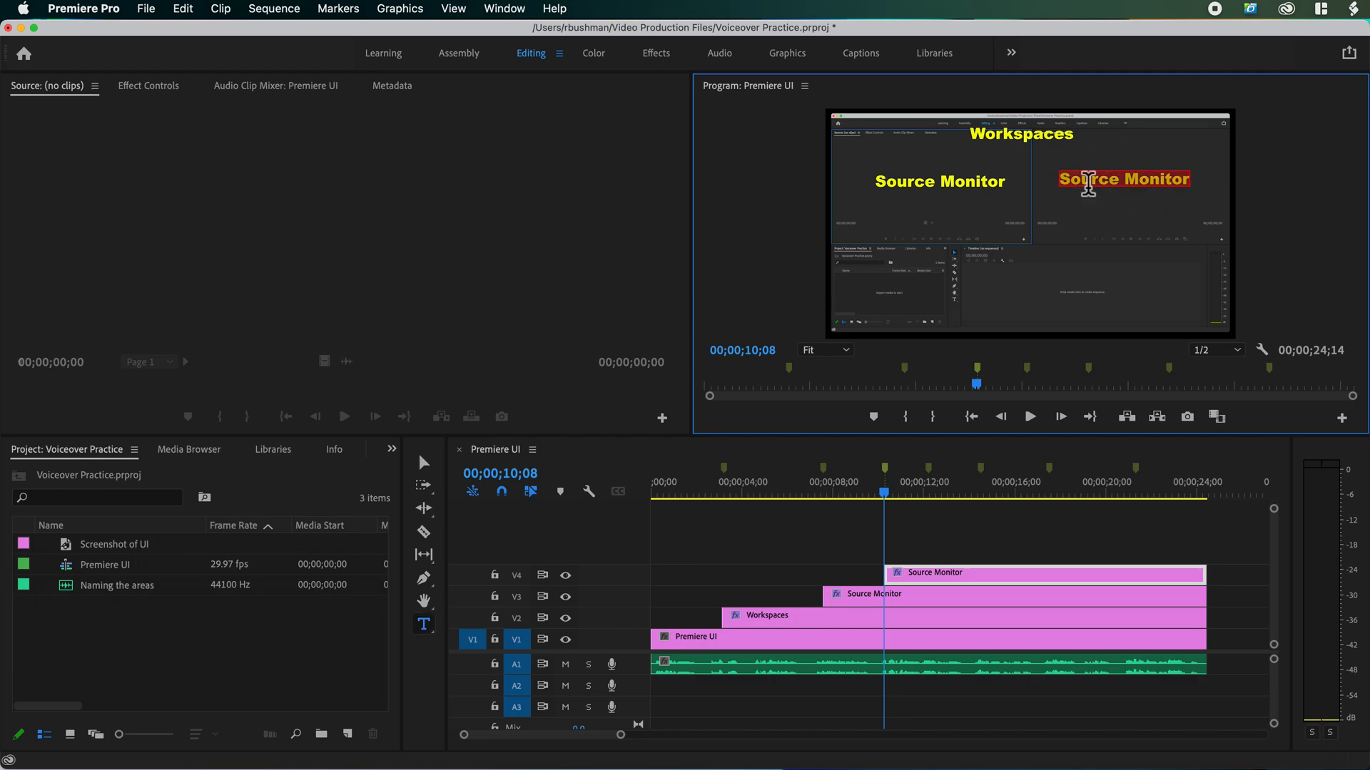
double_click(1086, 180)
text(Program)
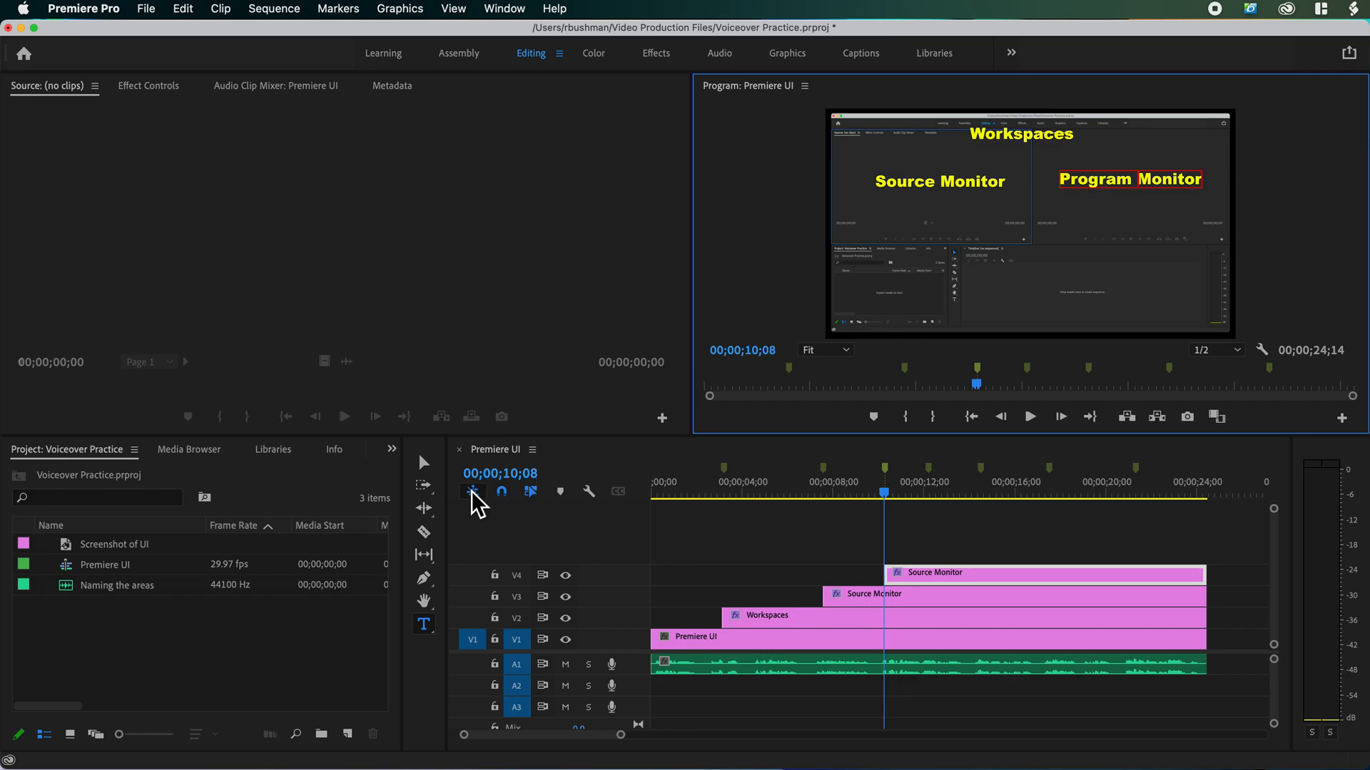
Nudge the "Program Monitor", "Source Monitor" and "Workspaces" titles so the two monitor titles line up at the same height.
click(425, 464)
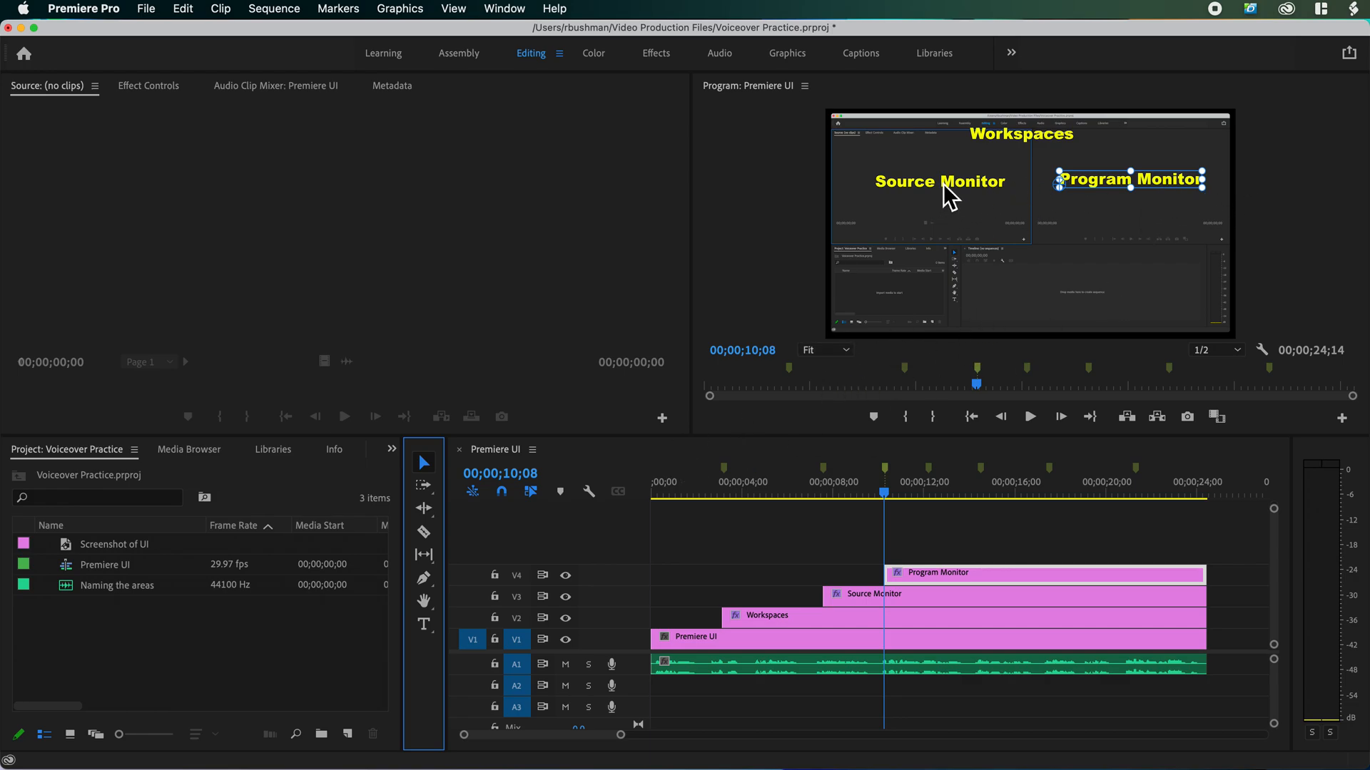
drag(1168, 181, 1165, 179)
drag(970, 183, 964, 186)
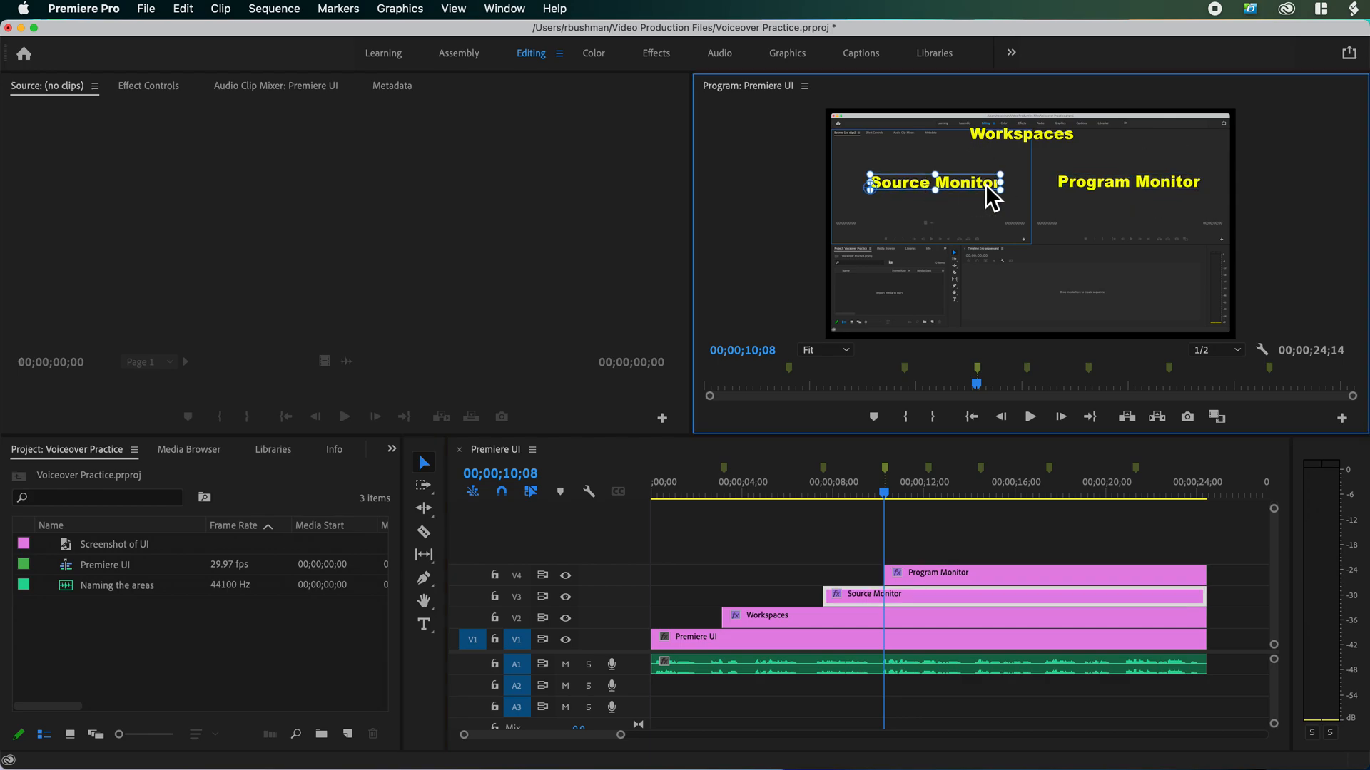
click(1049, 139)
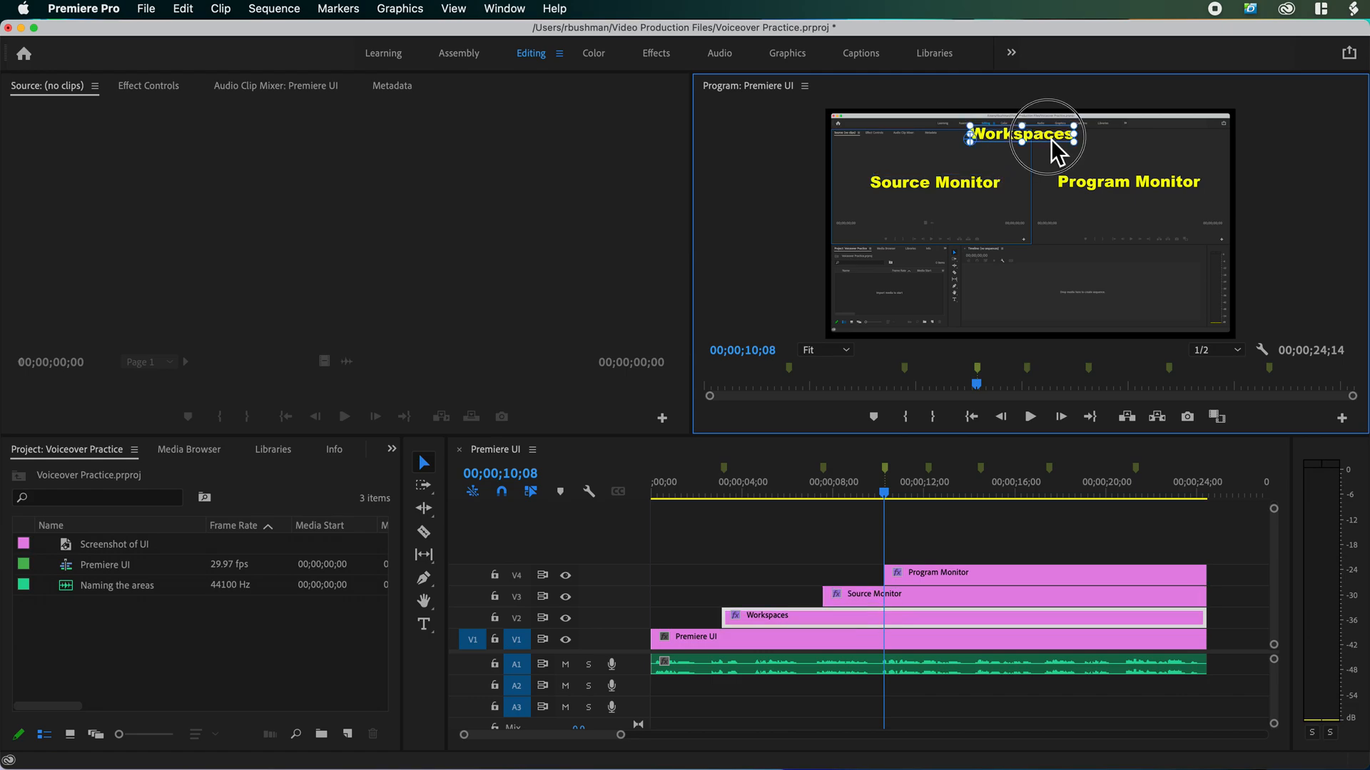
click(1133, 180)
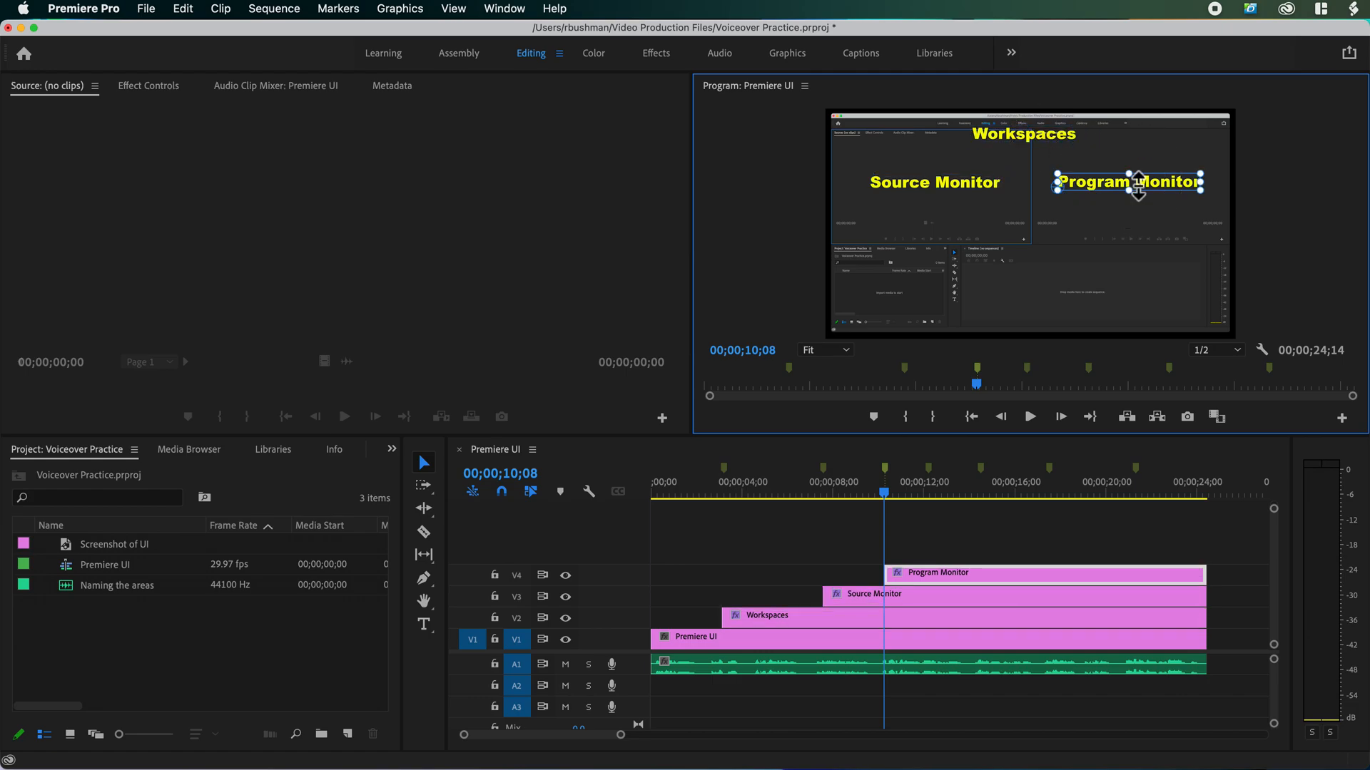
Play to the marker at 00;00;12;07, duplicate the "Program Monitor" clip onto a new track V5 and trim the copy's start to that marker.
click(885, 495)
drag(886, 495, 872, 489)
key(space)
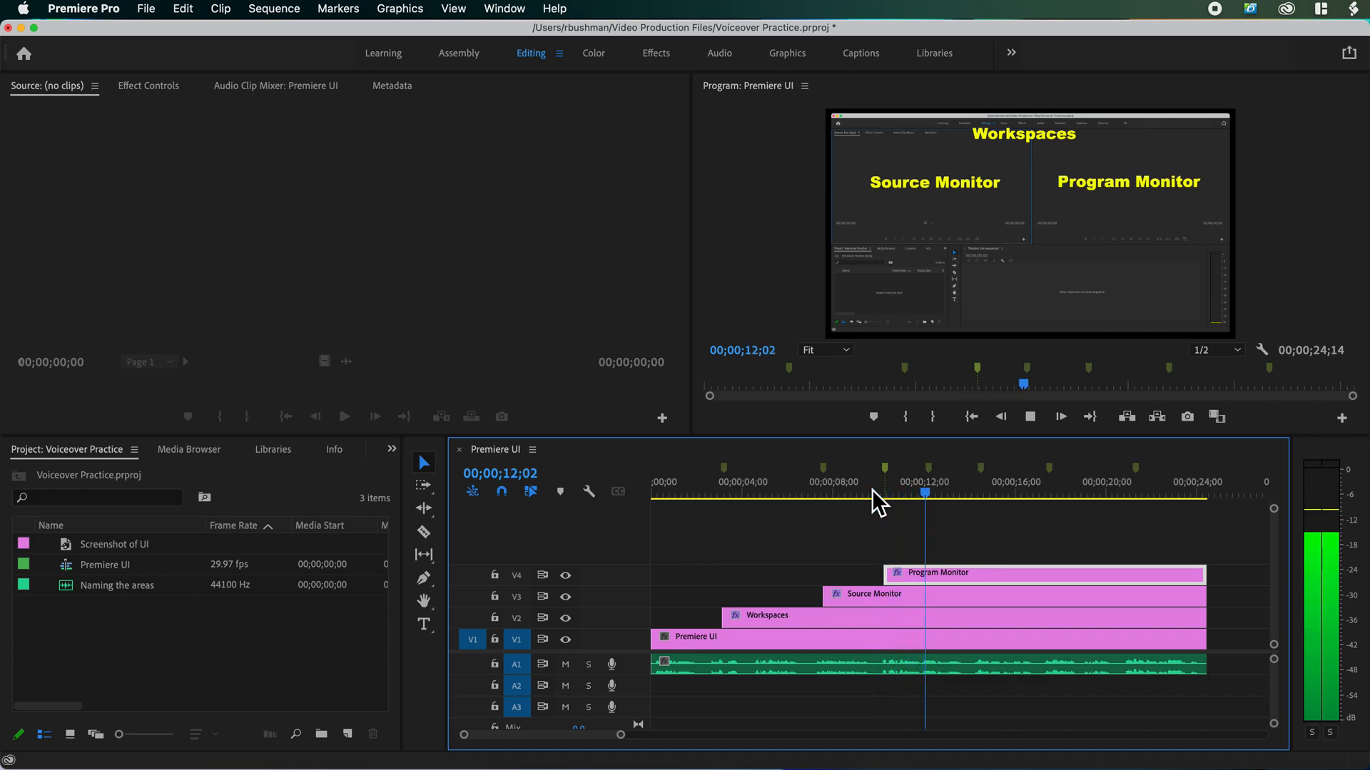
key(space)
drag(954, 491, 931, 488)
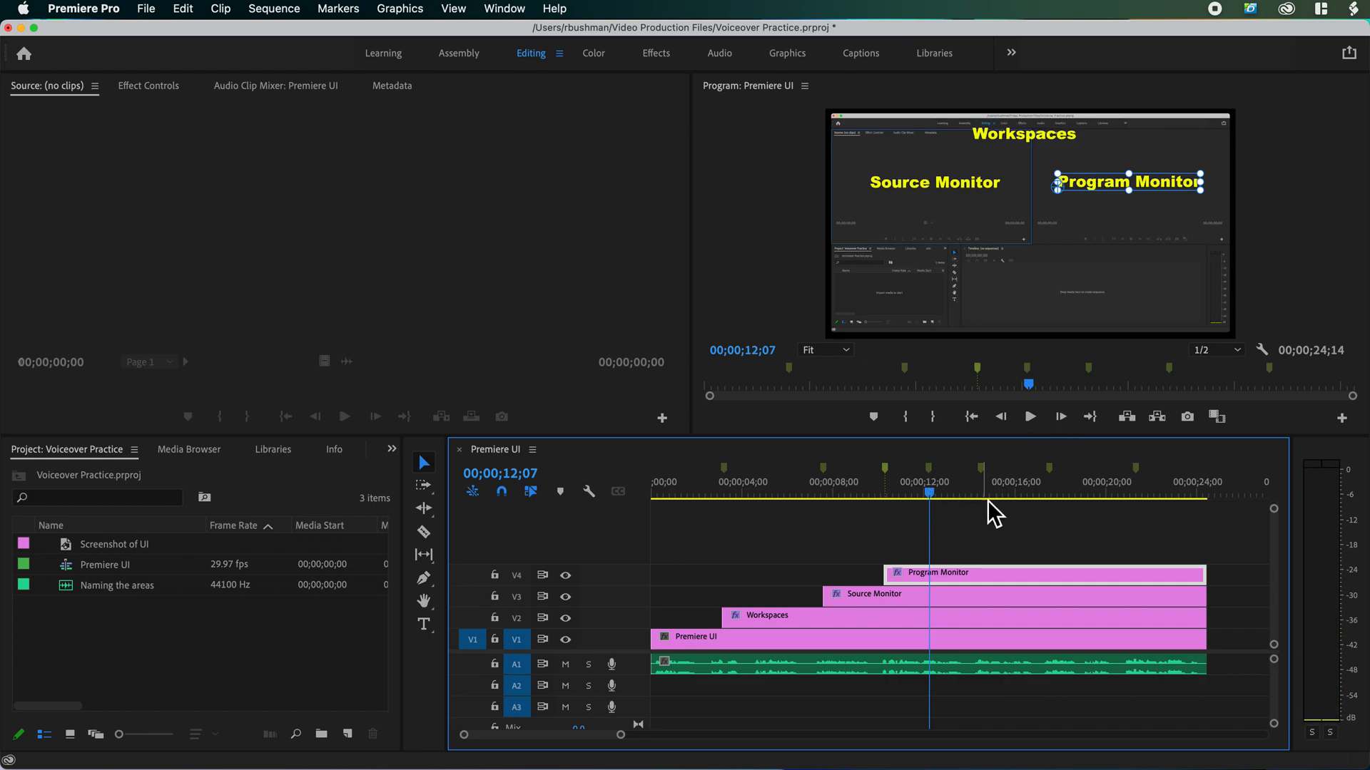
drag(1030, 581, 1038, 553)
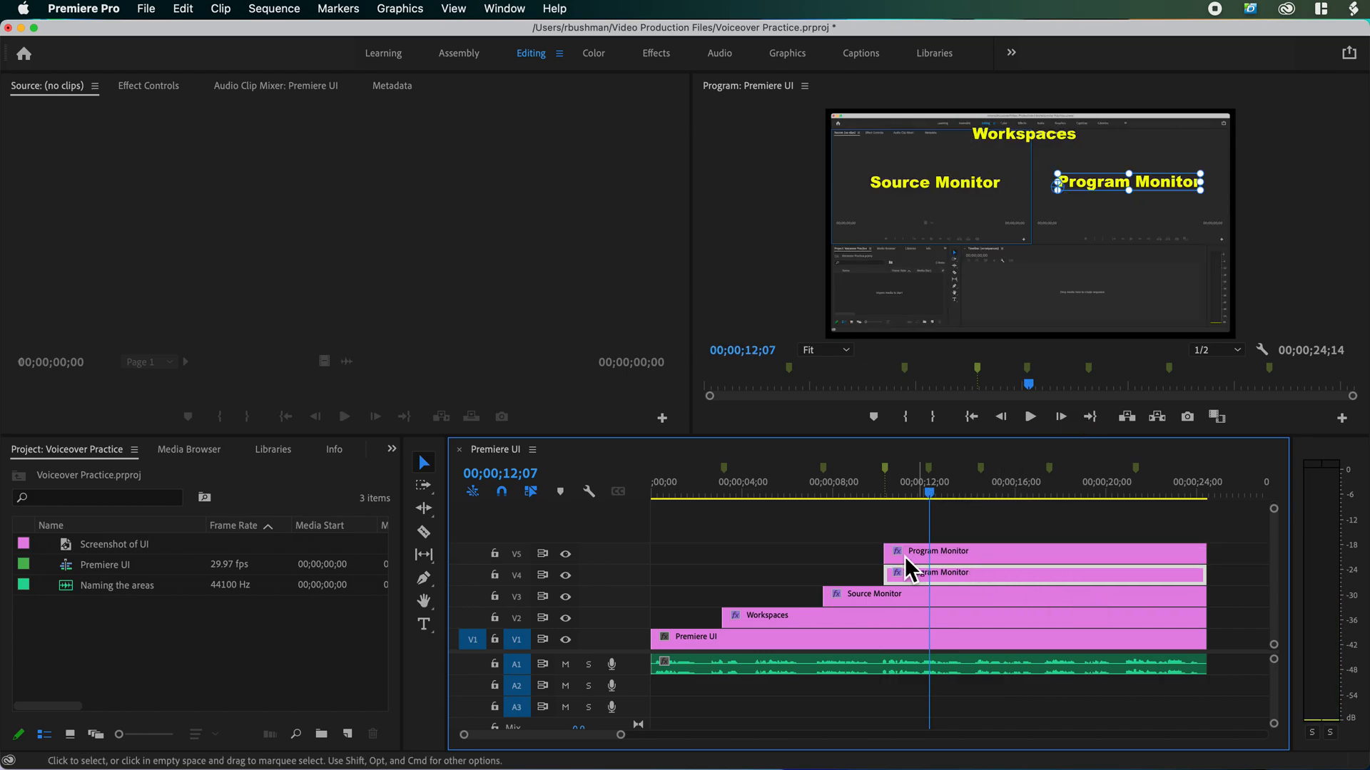
drag(887, 551, 952, 560)
Move the V5 copy's title over the timeline area of the screenshot and change its text to "Timeline".
drag(936, 492, 988, 531)
click(975, 557)
click(1140, 187)
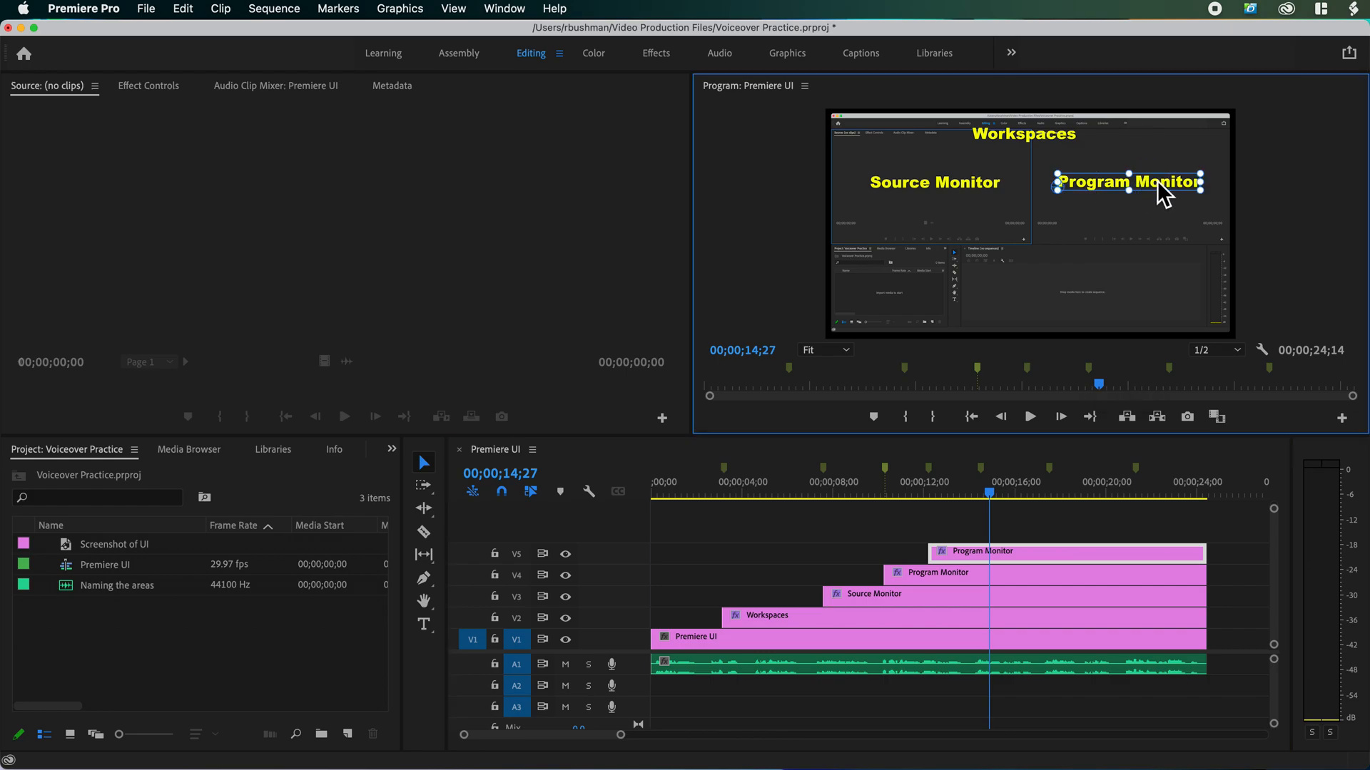
drag(1157, 189, 1116, 299)
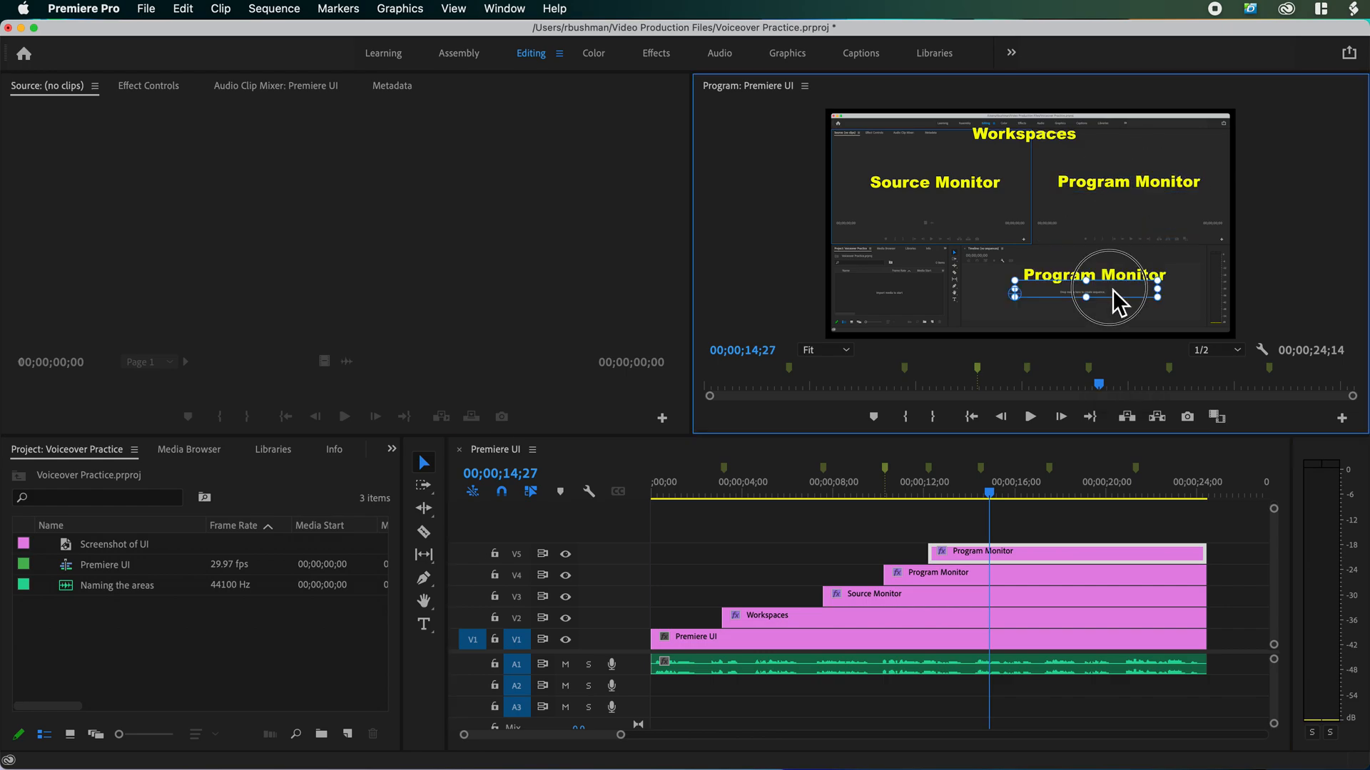
double_click(1110, 293)
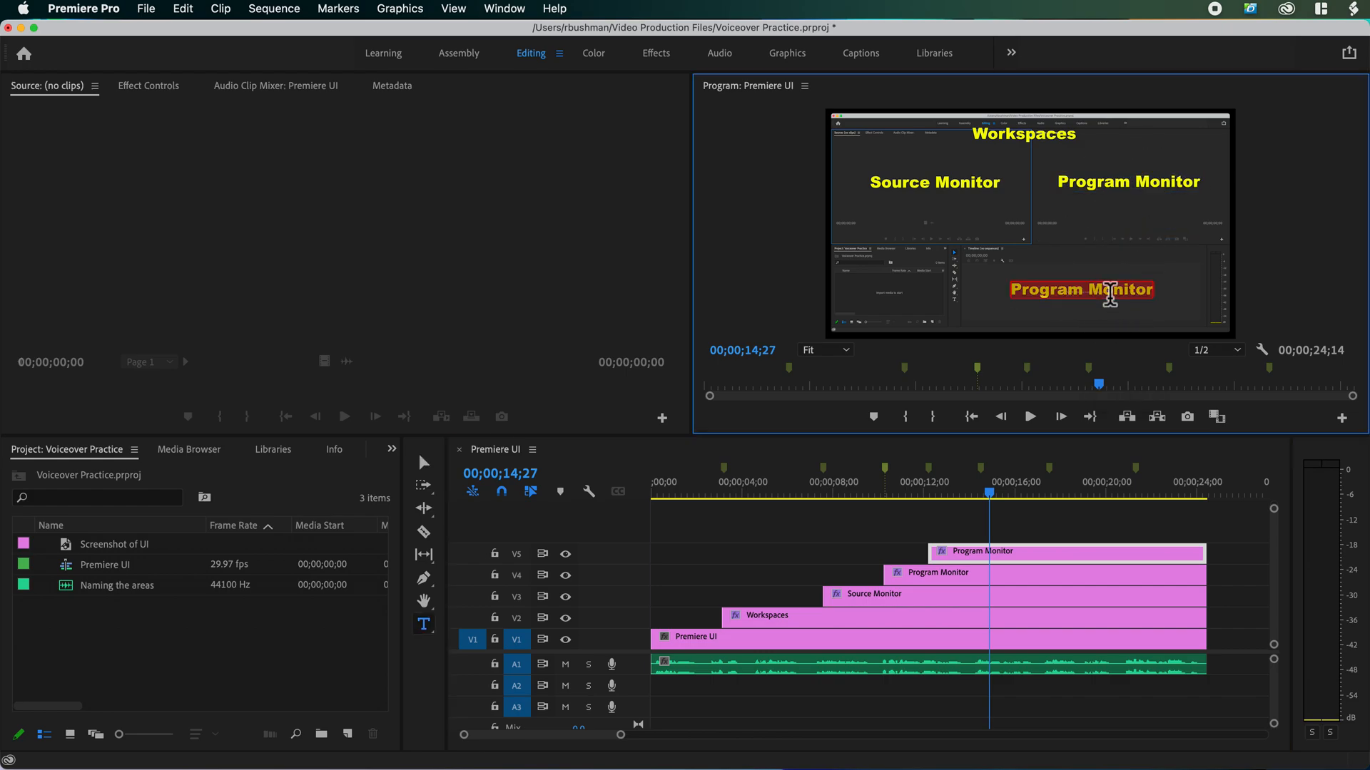
text(Timeline)
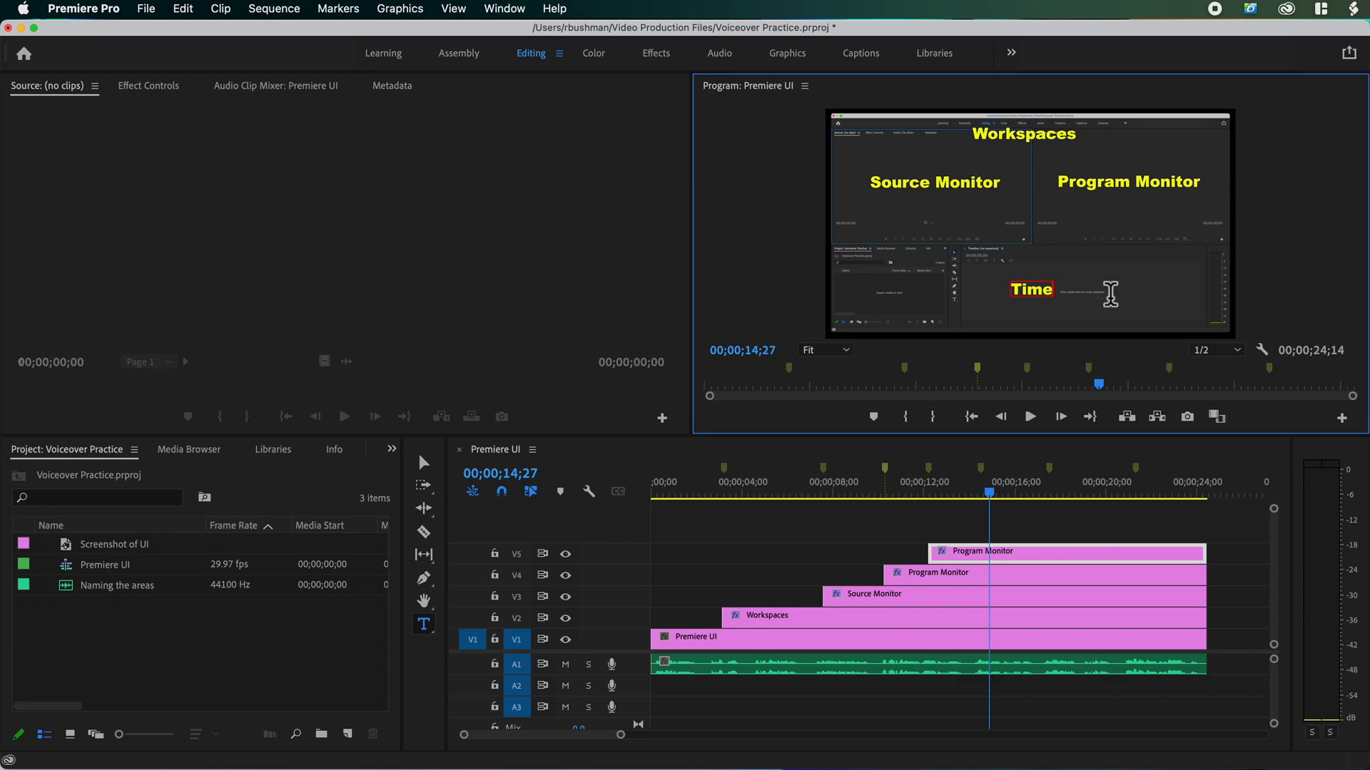
Centre the "Timeline" title over the timeline area of the screenshot.
click(1020, 536)
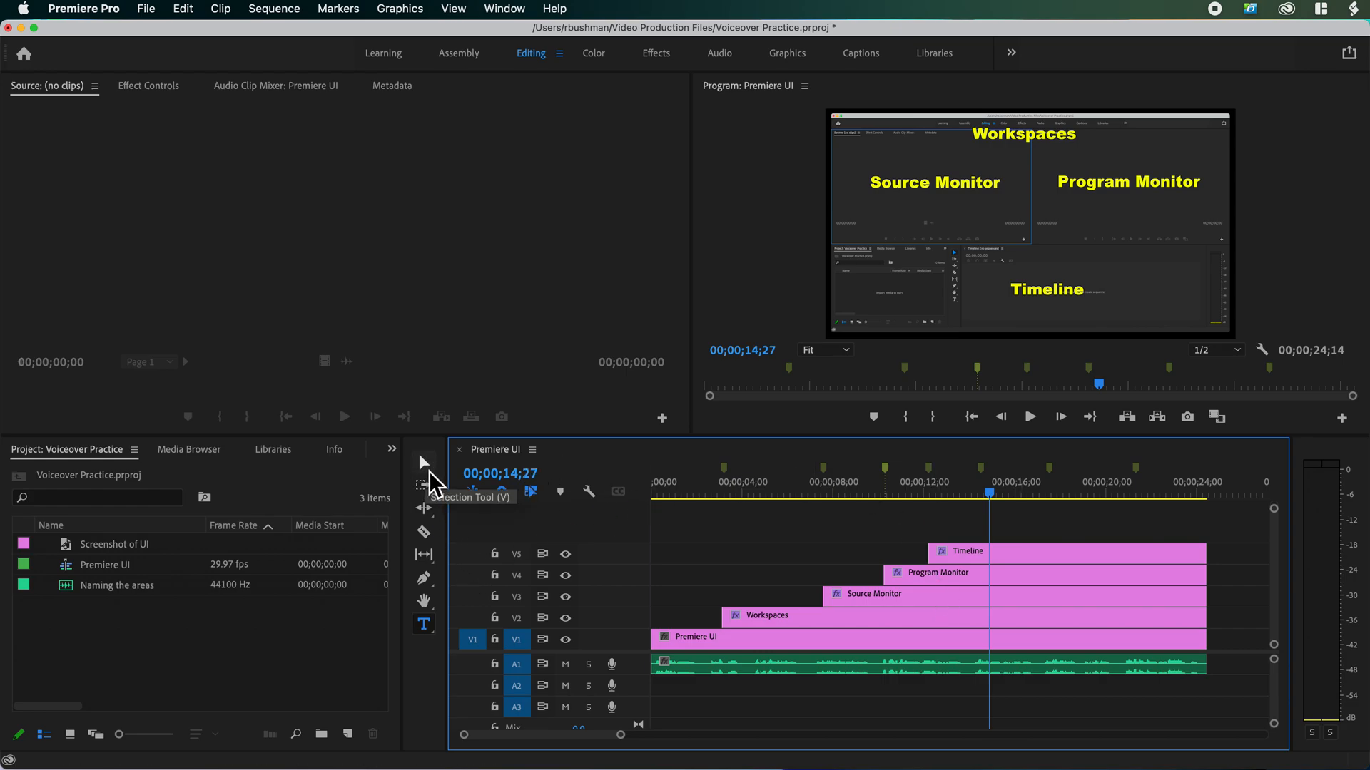
click(426, 464)
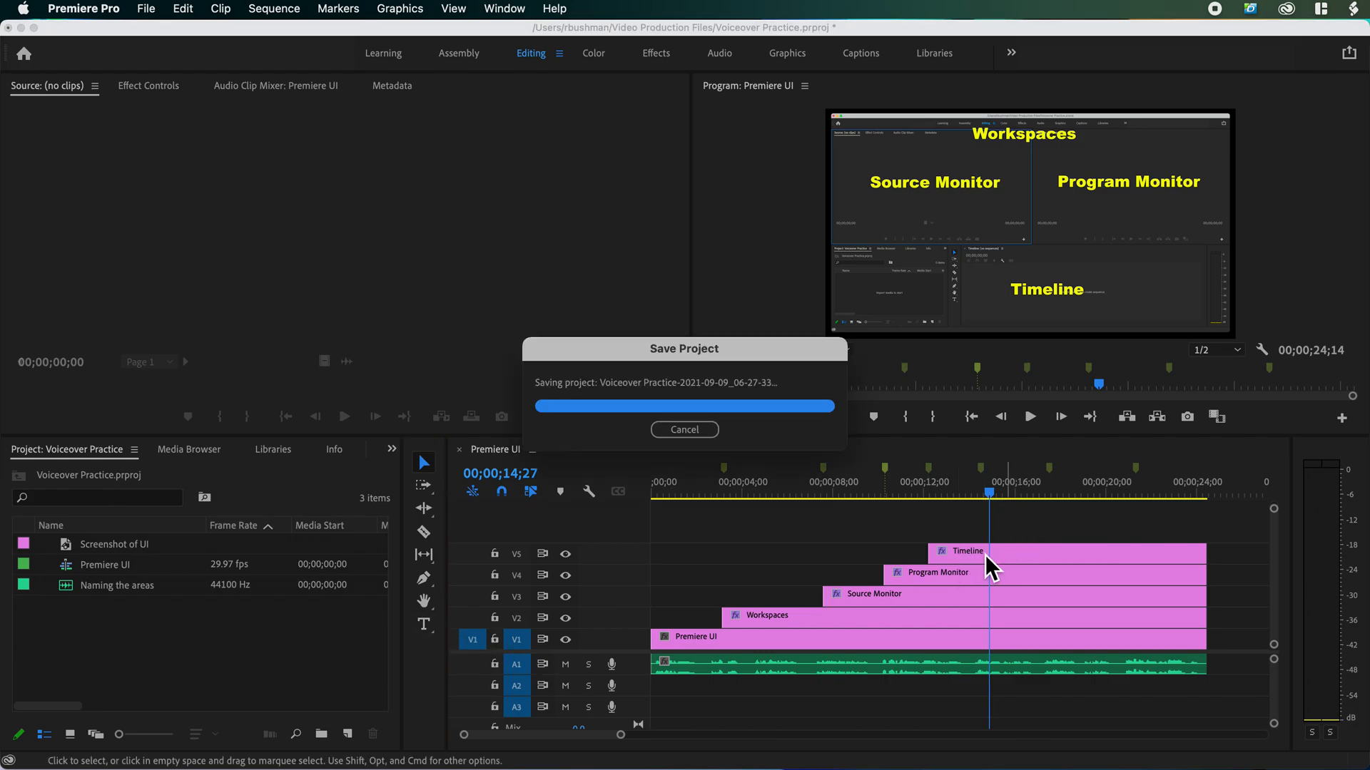
click(1015, 556)
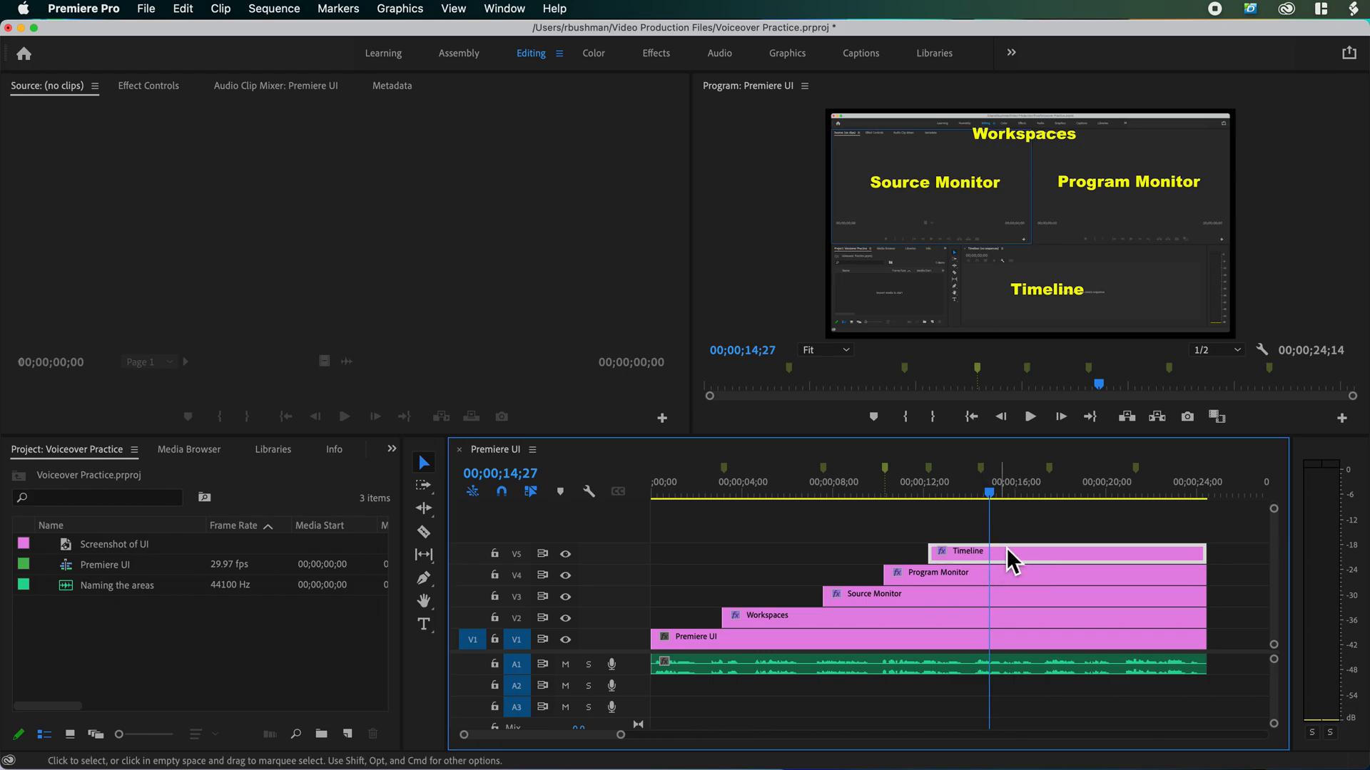
click(1062, 295)
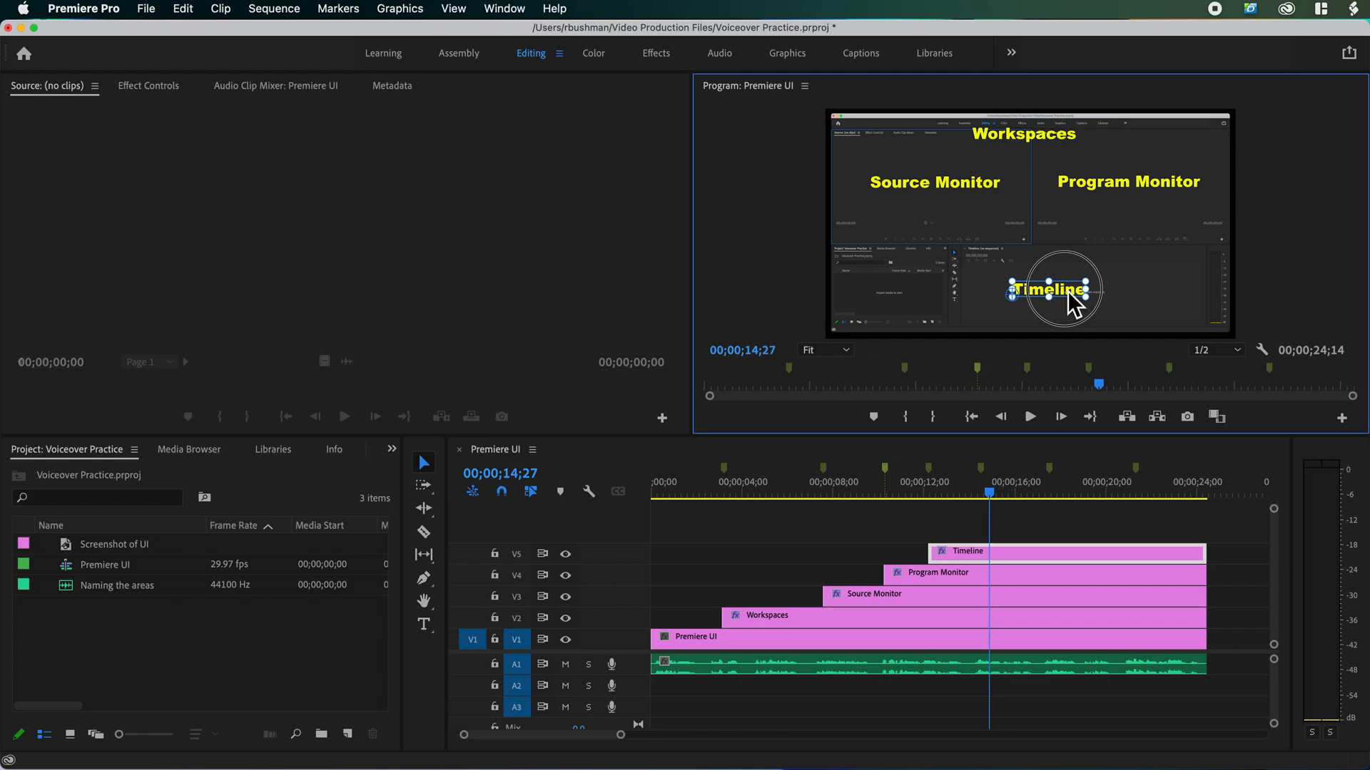
drag(1070, 301, 1107, 299)
Duplicate the "Timeline" clip onto a new track V6, play the next section and set the playhead to the marker at 00;00;14;18.
drag(1019, 553, 978, 491)
key(space)
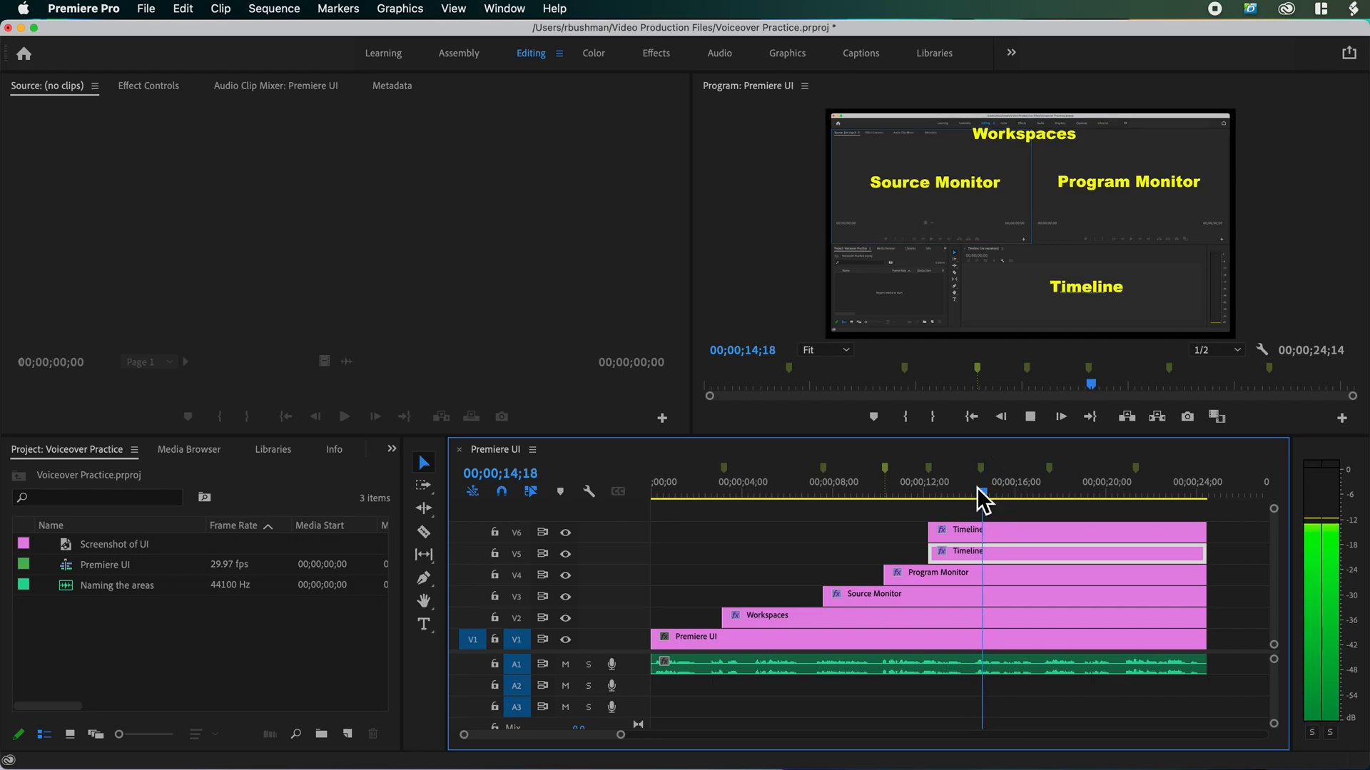
key(space)
drag(1030, 492, 982, 492)
Move the V6 copy's title over the project panel area and change its text to "Project Panel".
click(996, 531)
click(1105, 304)
drag(1105, 301, 900, 303)
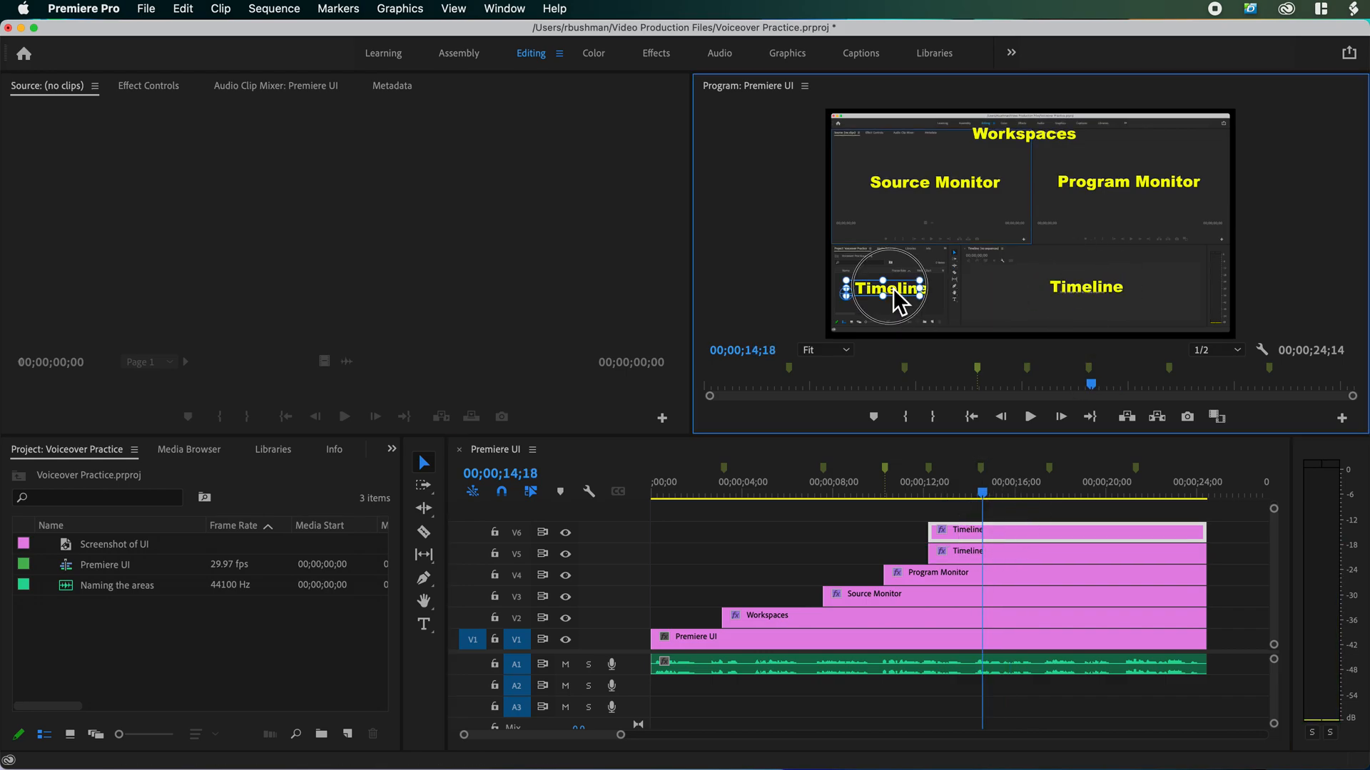
double_click(911, 298)
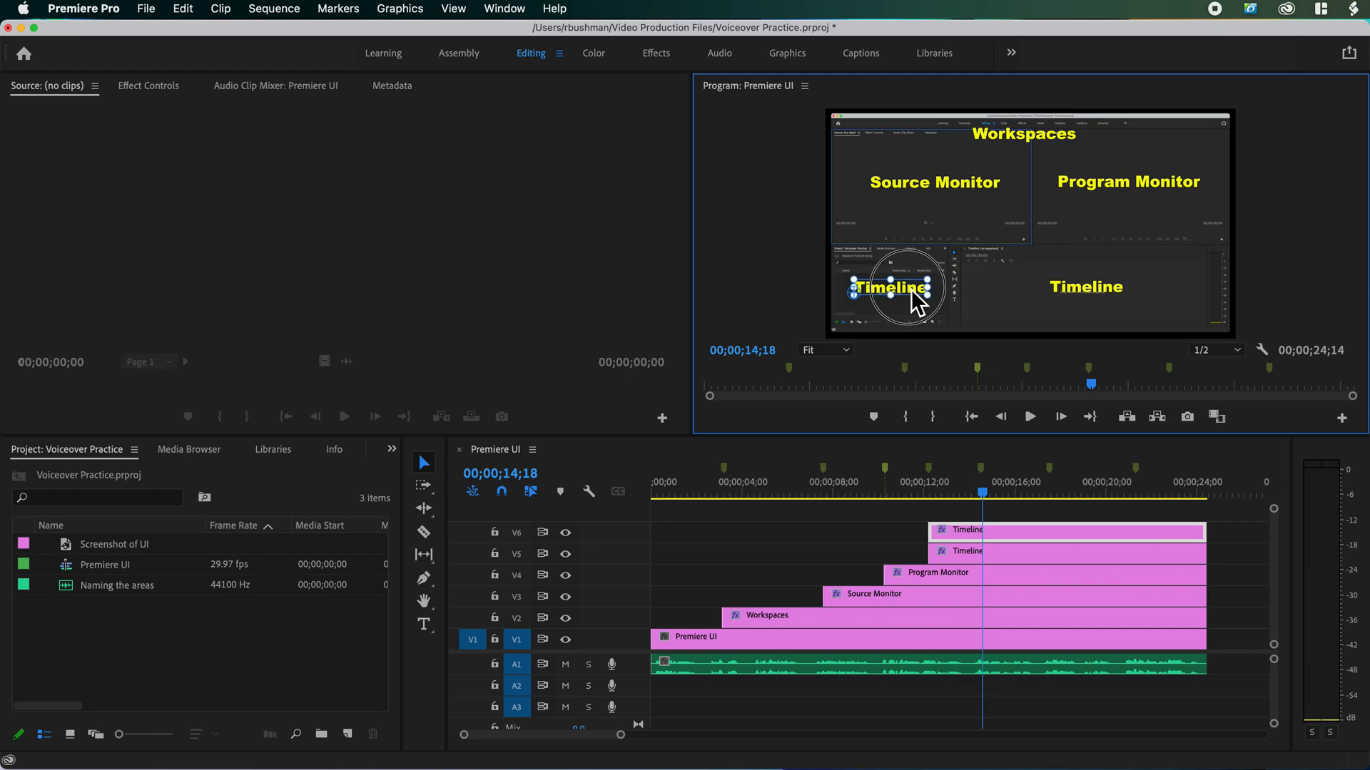
text(Project Panel)
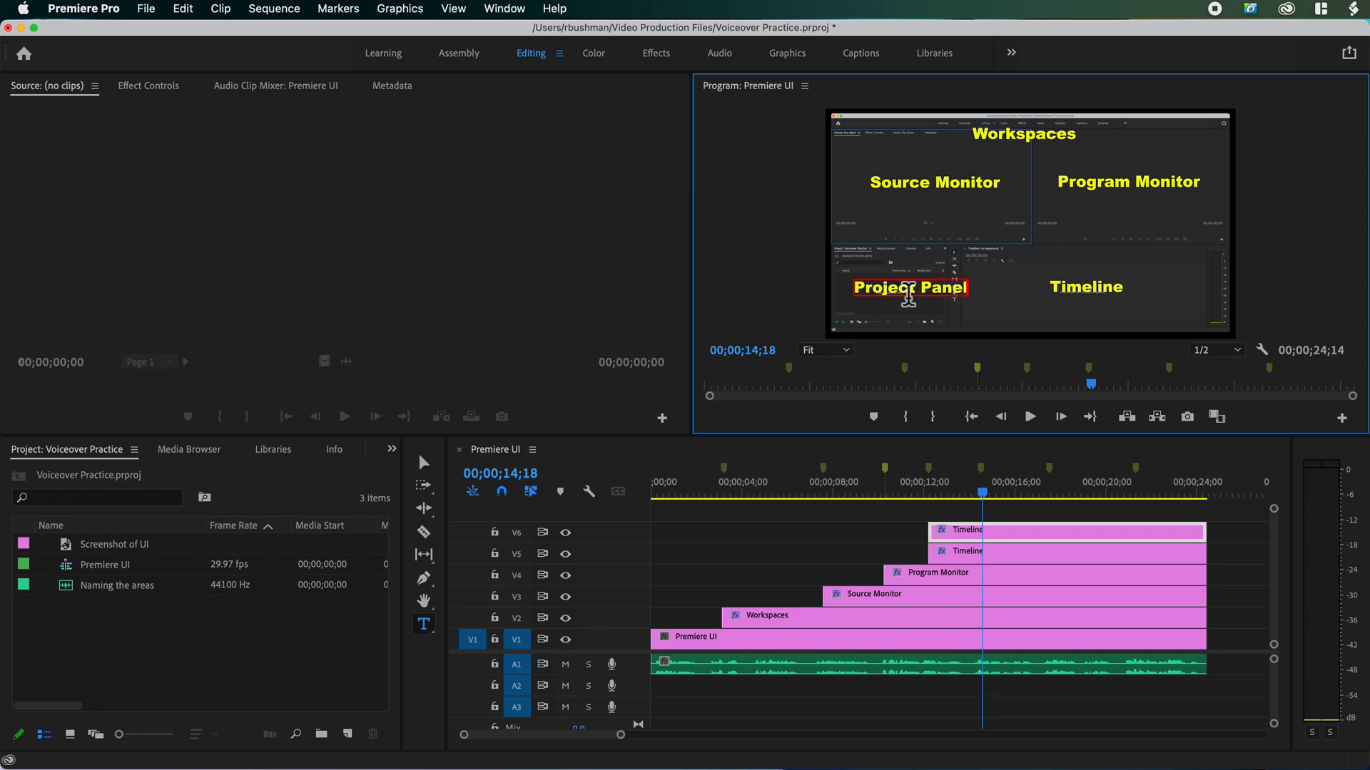
Fit the "Project Panel" title within the project panel area and trim its clip's start to the marker at 00;00;14;18.
click(425, 462)
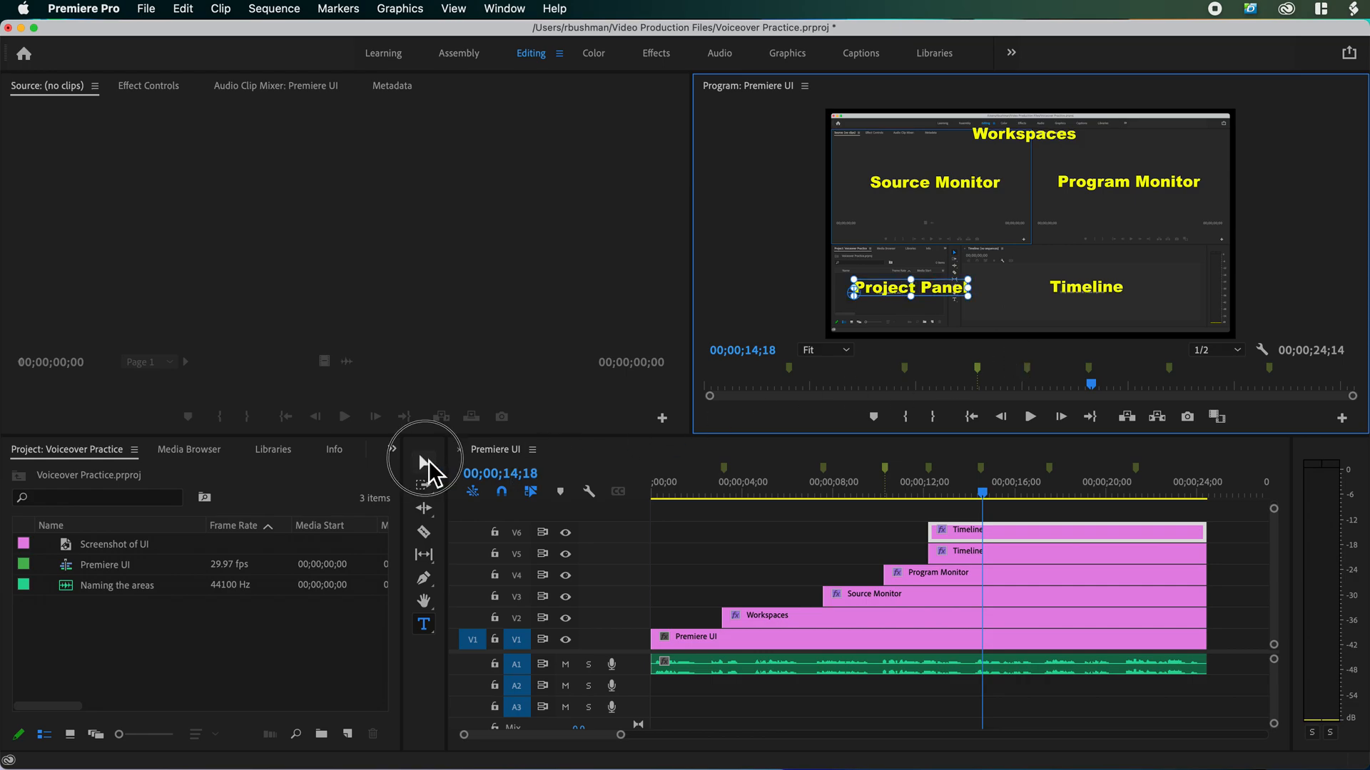
click(938, 291)
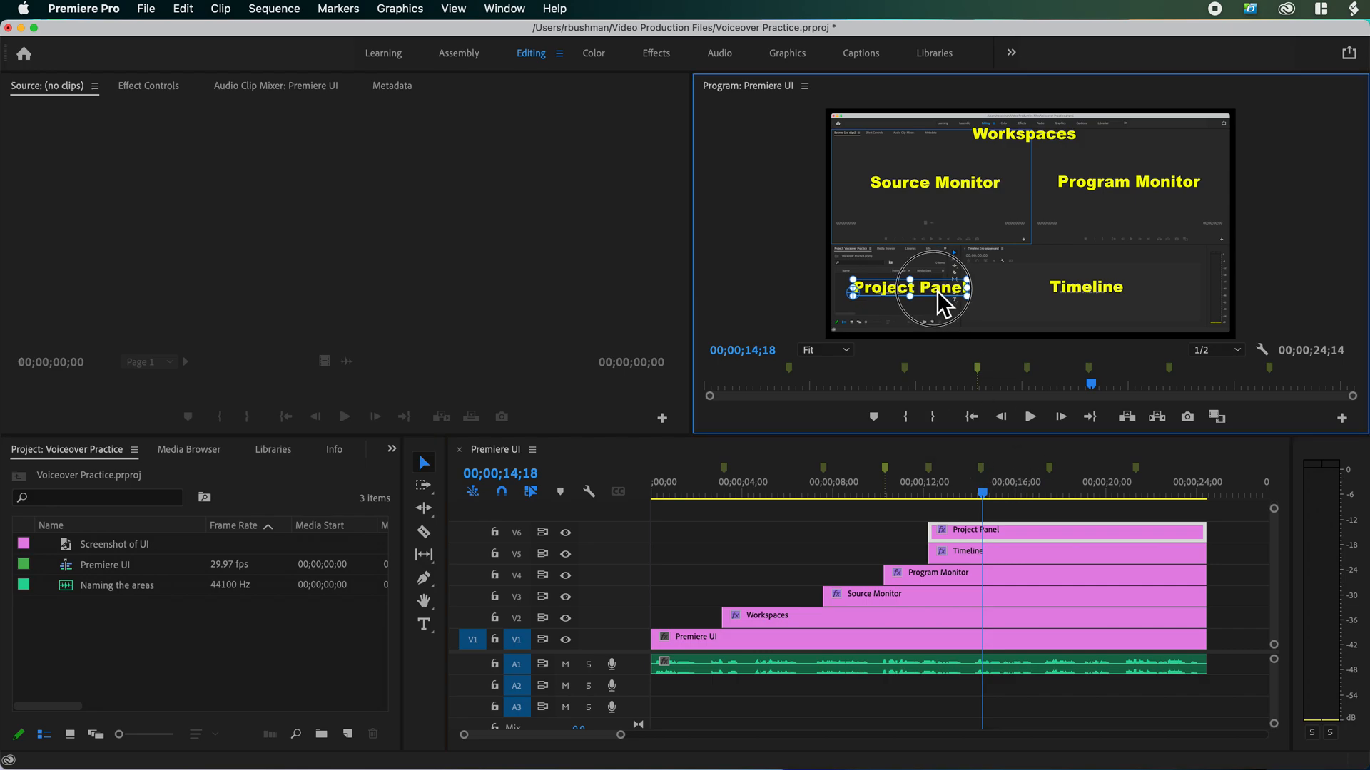
drag(927, 297, 930, 293)
click(932, 289)
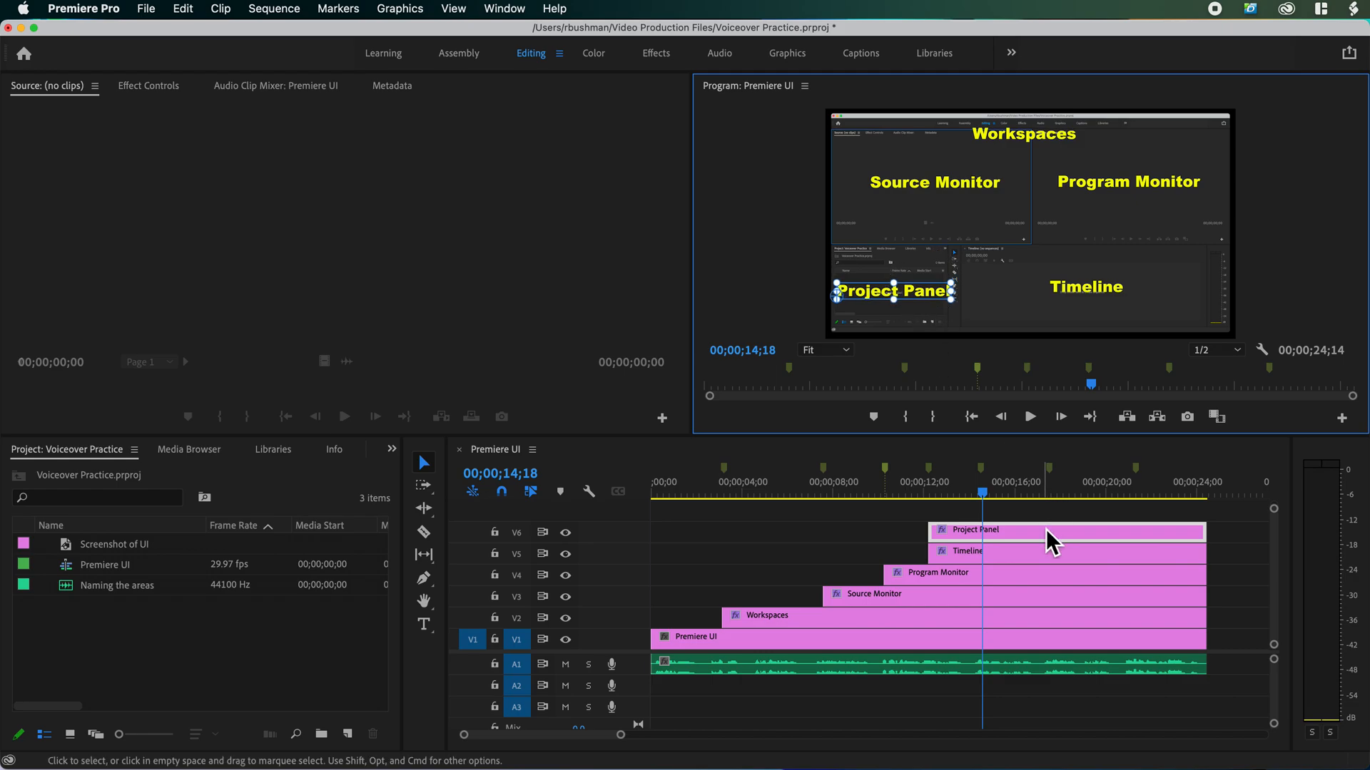
drag(931, 535, 998, 545)
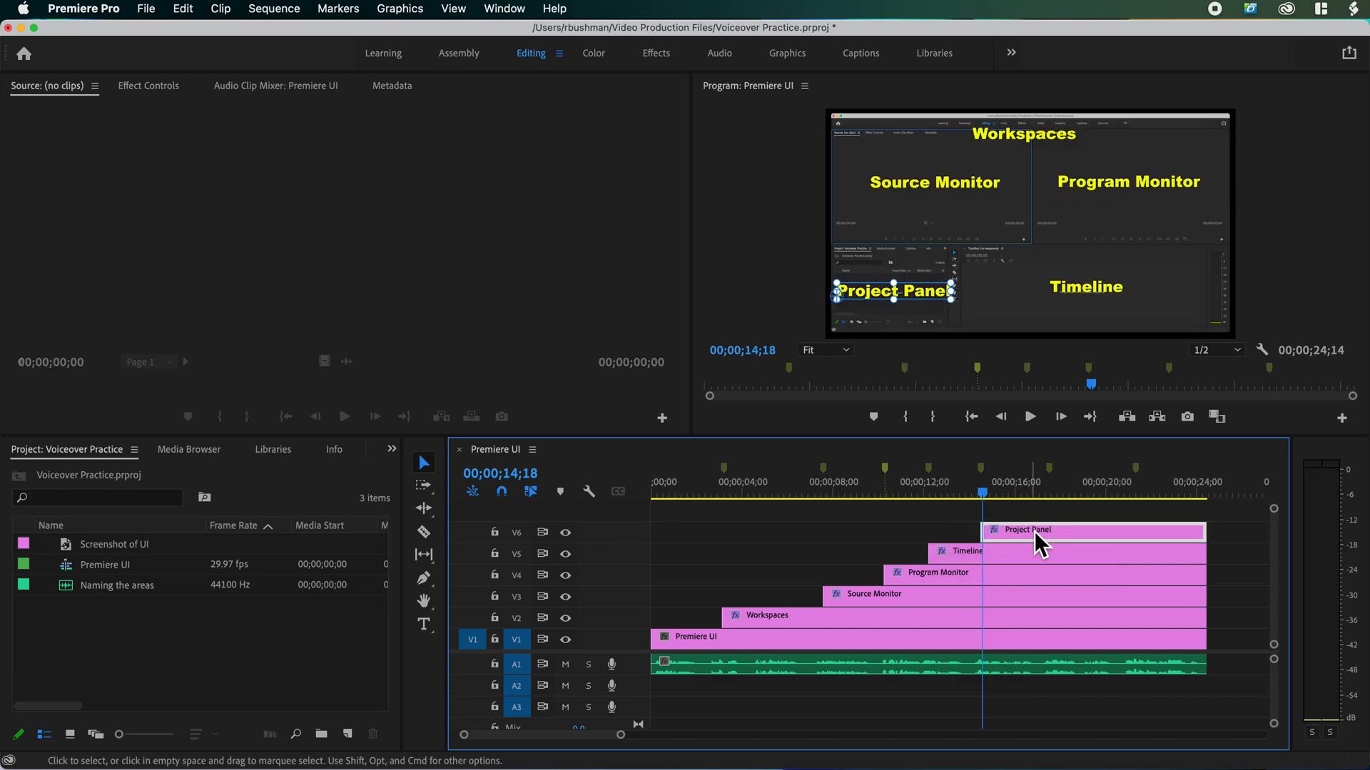
Play to the marker at 00;00;17;16, duplicate the "Project Panel" clip onto a new track V7 and trim the copy's start to that marker.
click(1016, 491)
key(space)
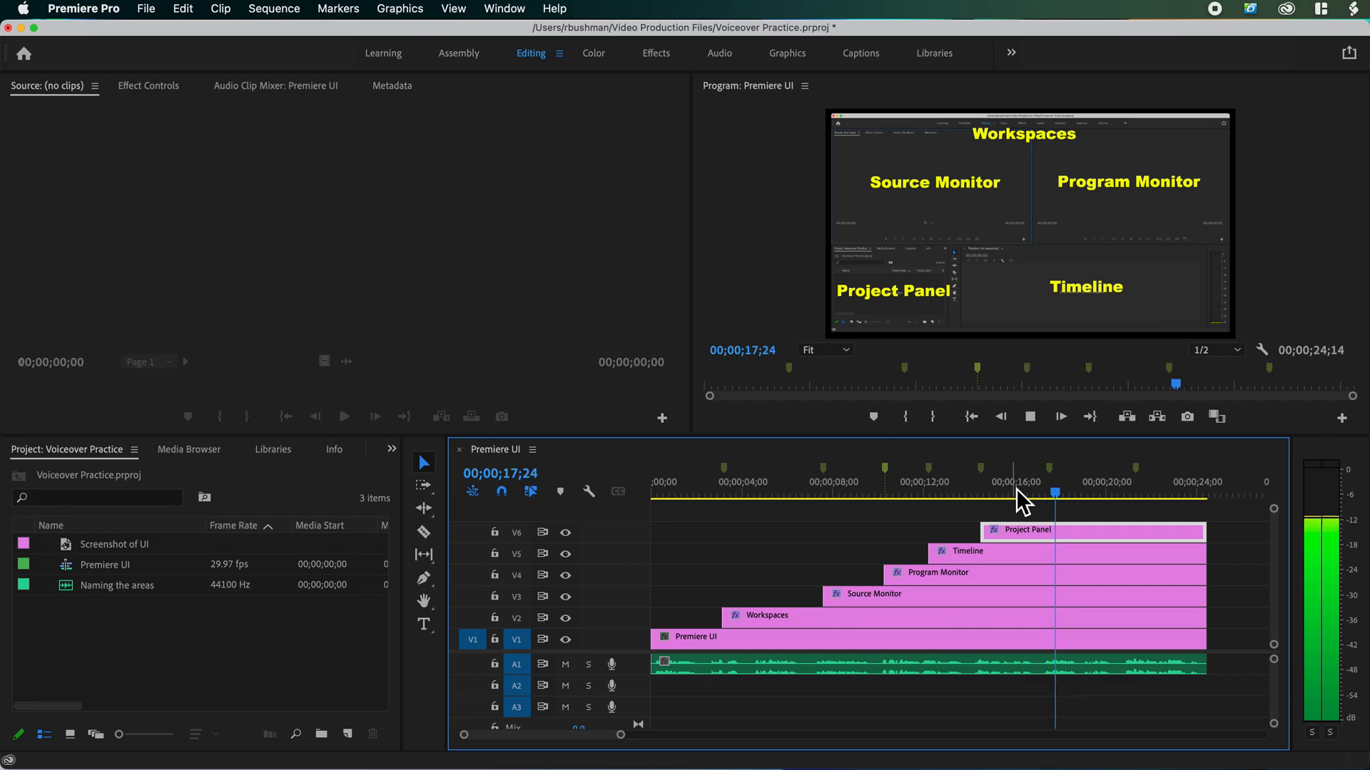
key(space)
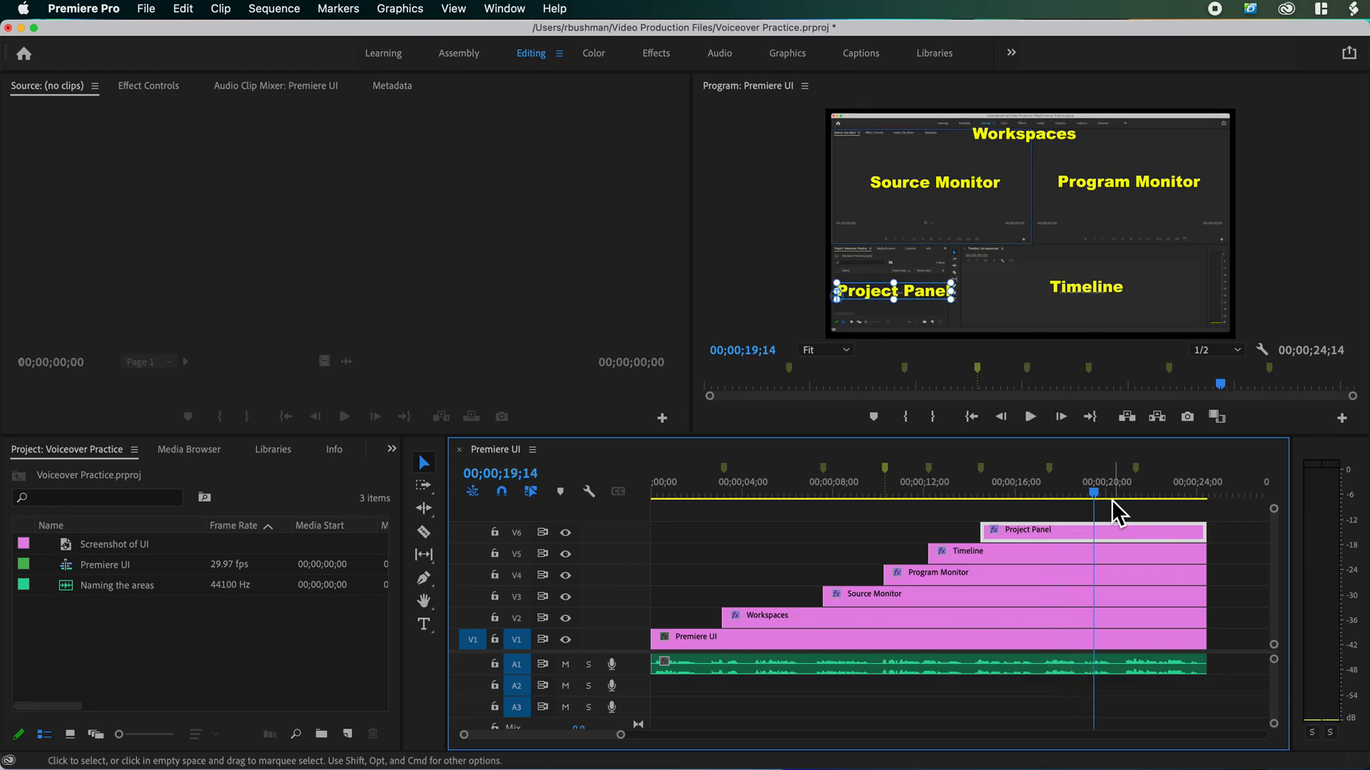
drag(1091, 497, 1045, 498)
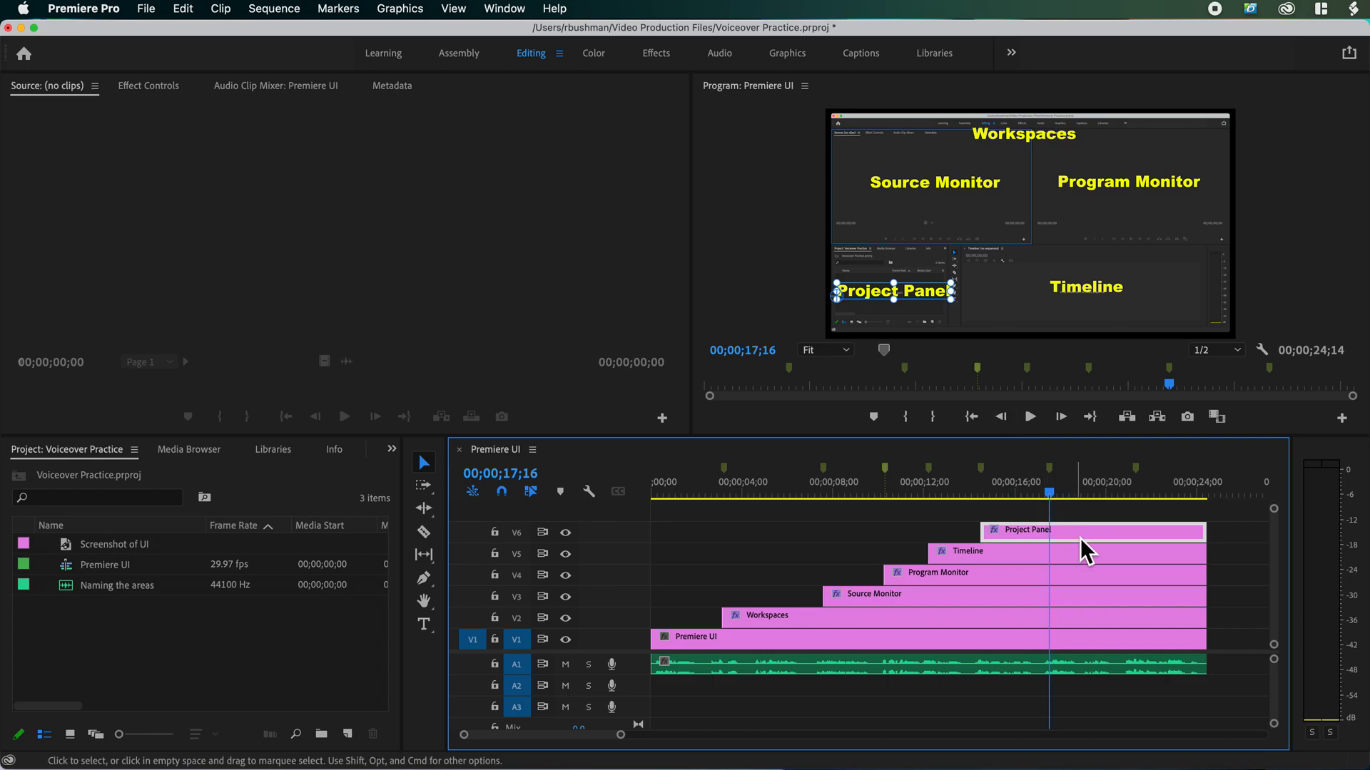
scroll(1278, 572, up, 3)
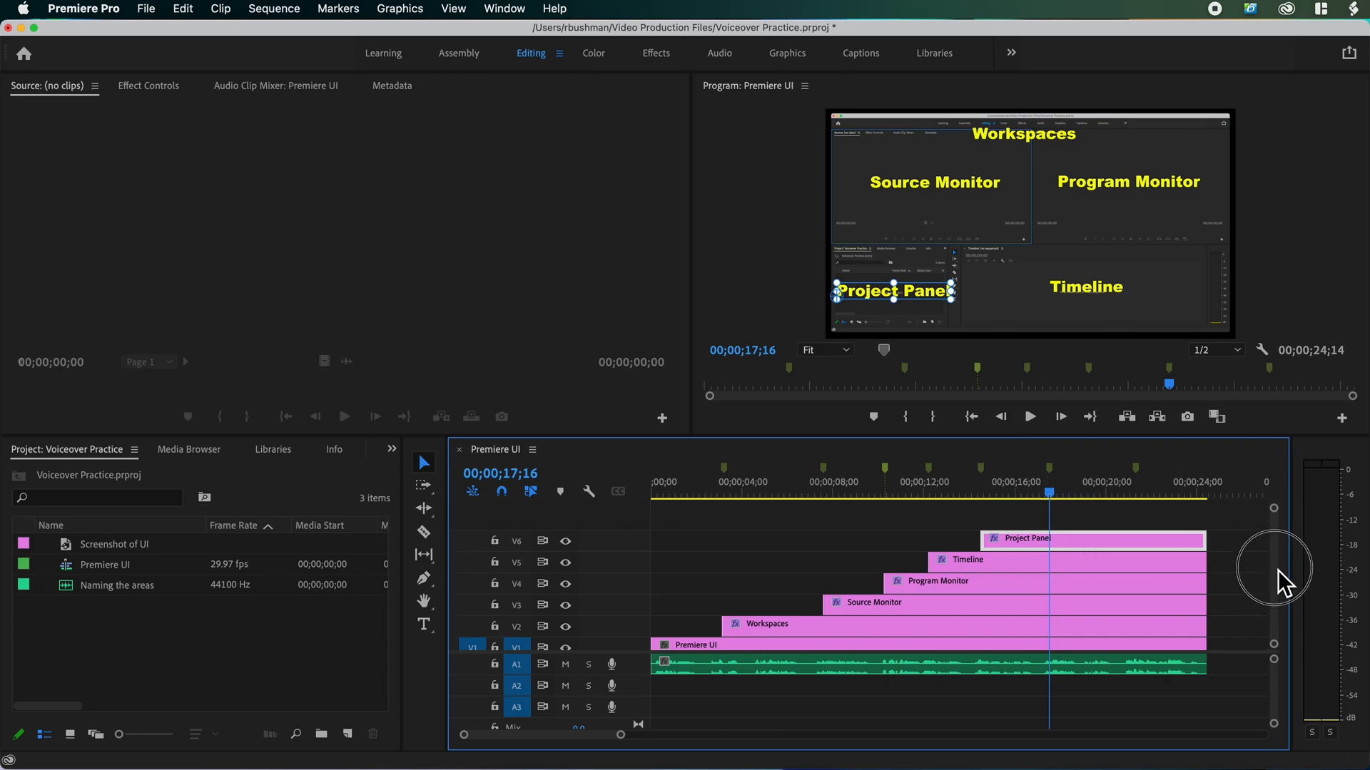
drag(1069, 581, 1069, 562)
drag(990, 511, 1094, 512)
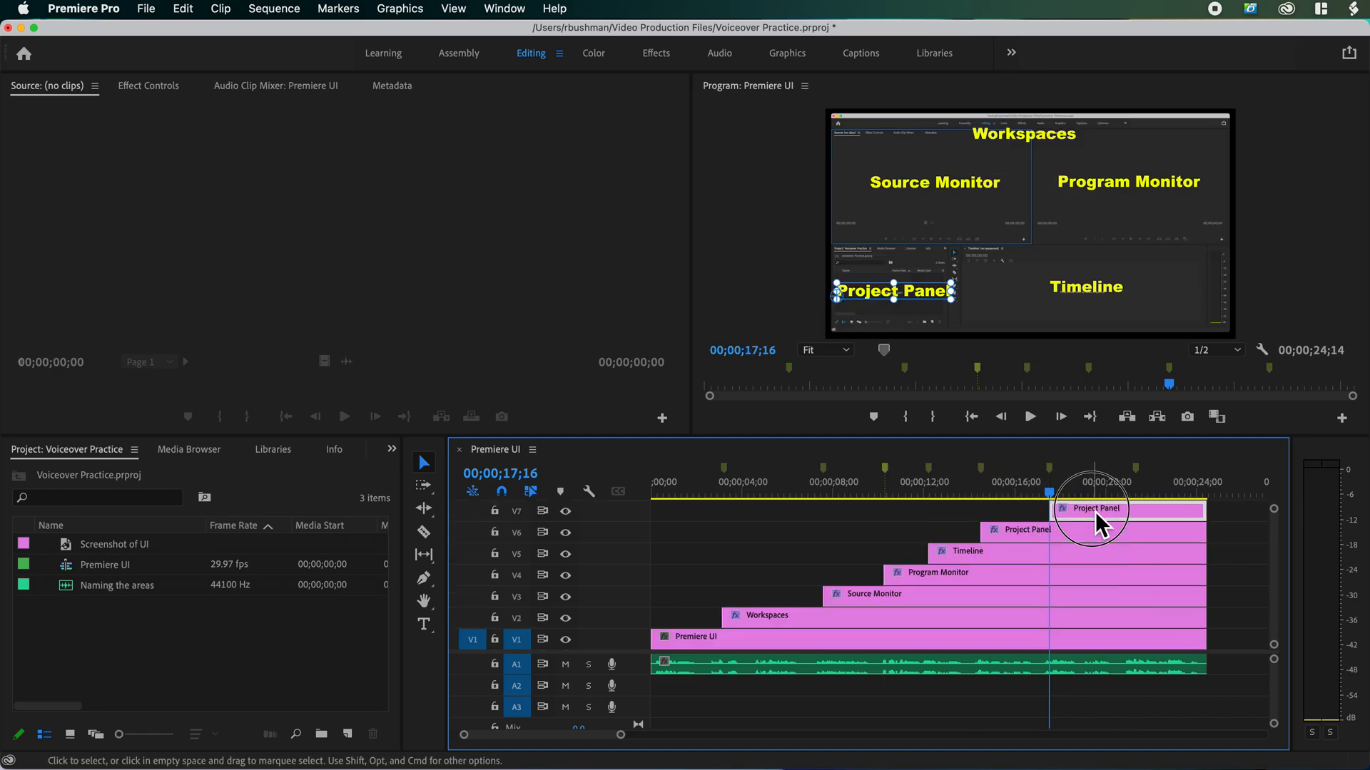
Move the V7 copy's title above the tool panel area and change its text to "Tool Panel".
click(929, 296)
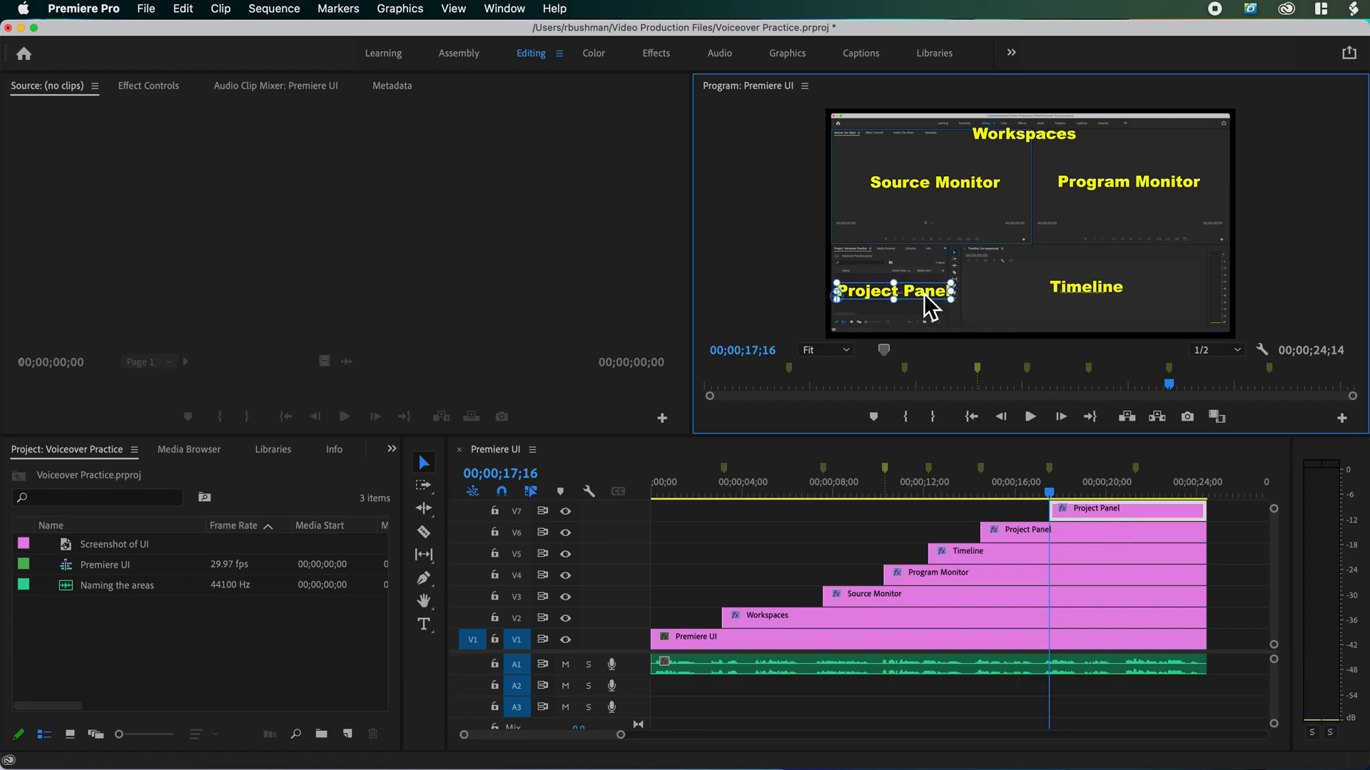
drag(925, 292, 992, 248)
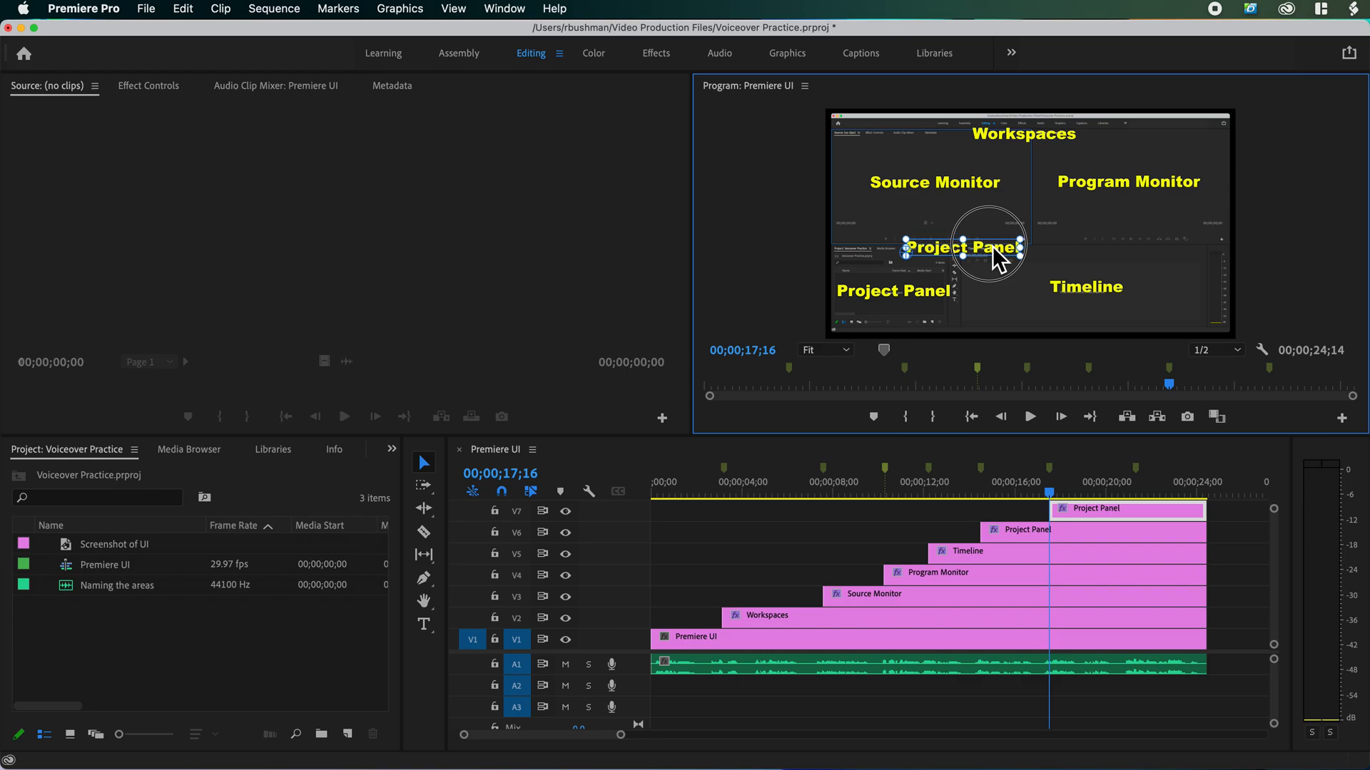
double_click(991, 247)
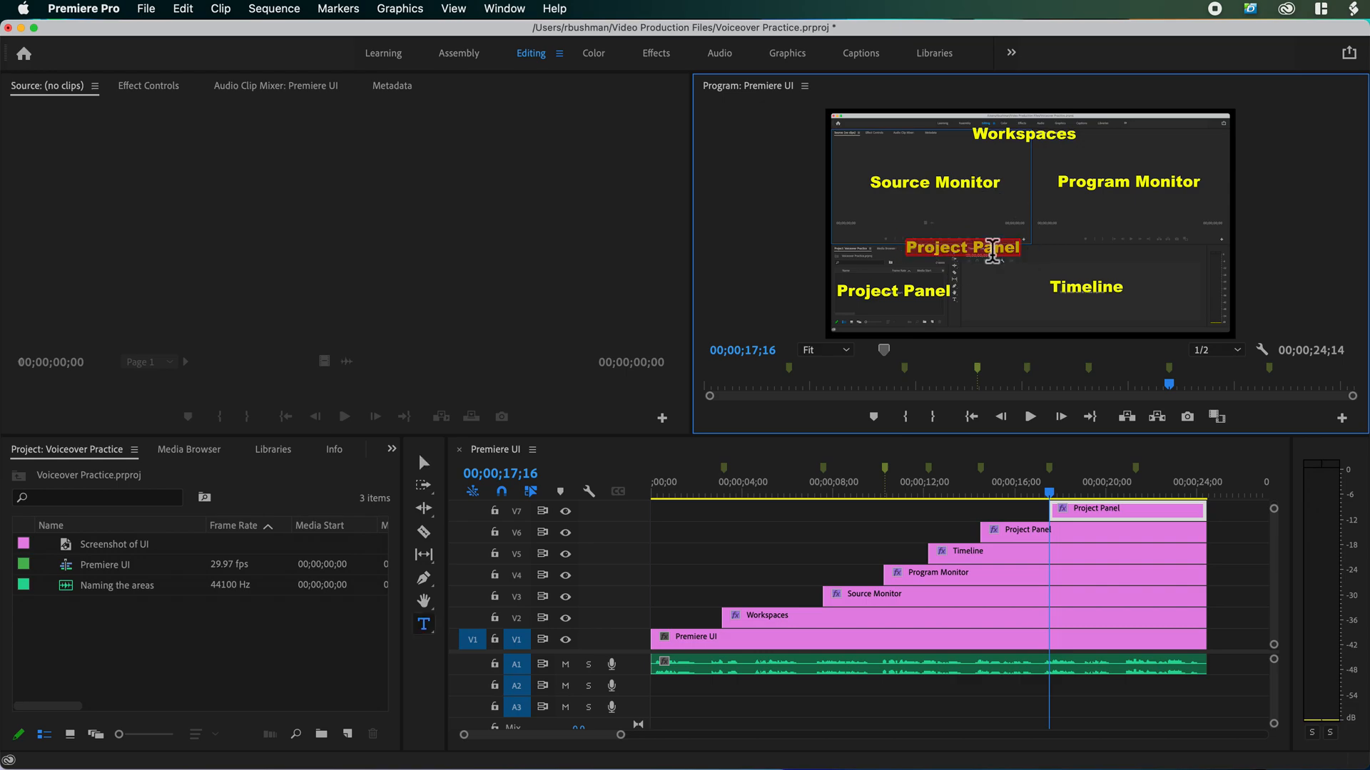
text(Tool P)
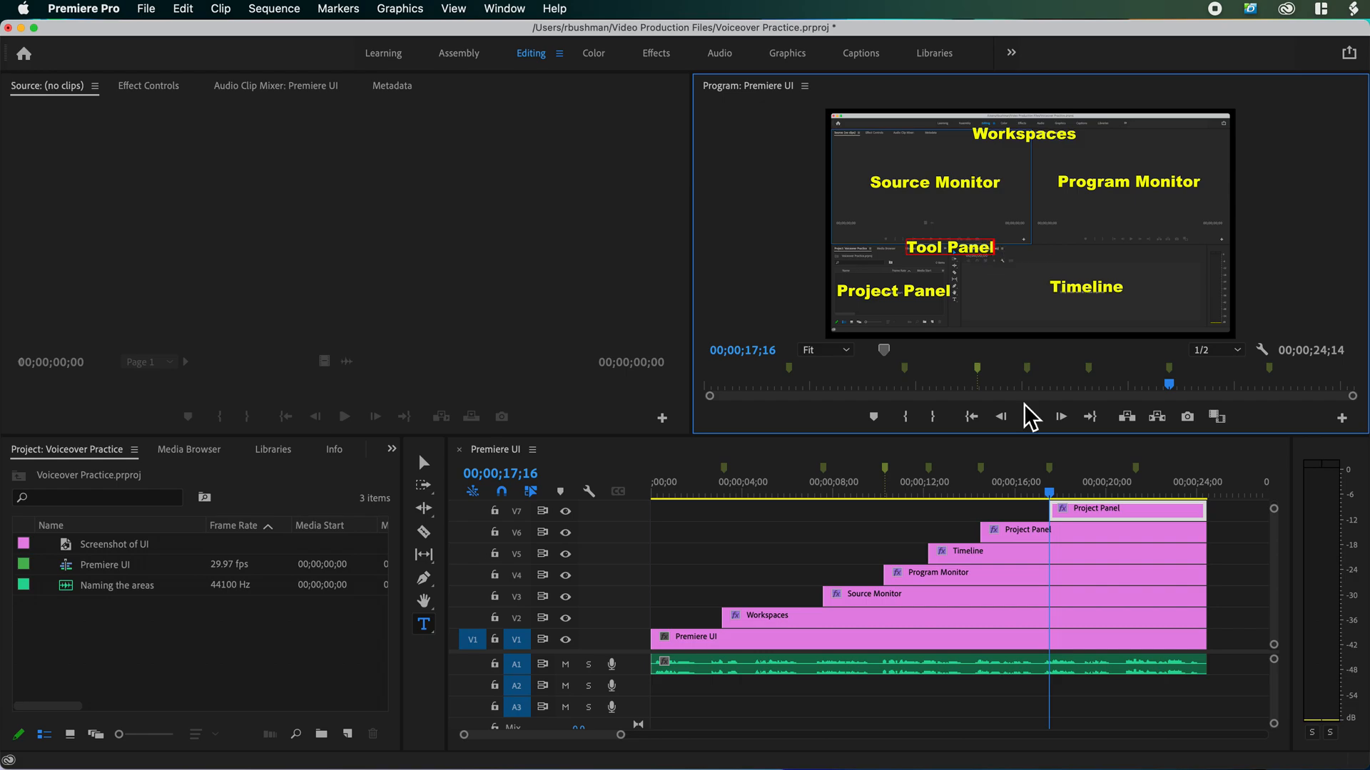
click(1078, 520)
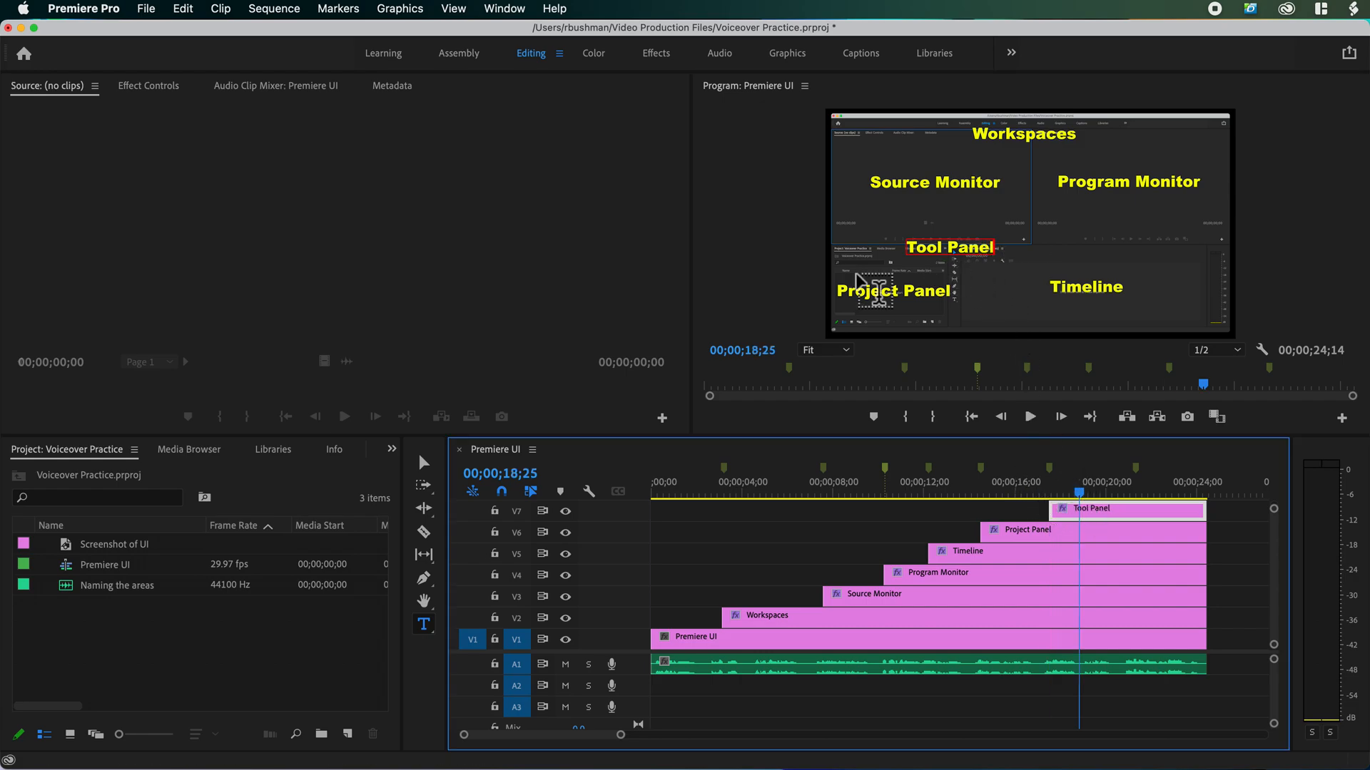
click(423, 463)
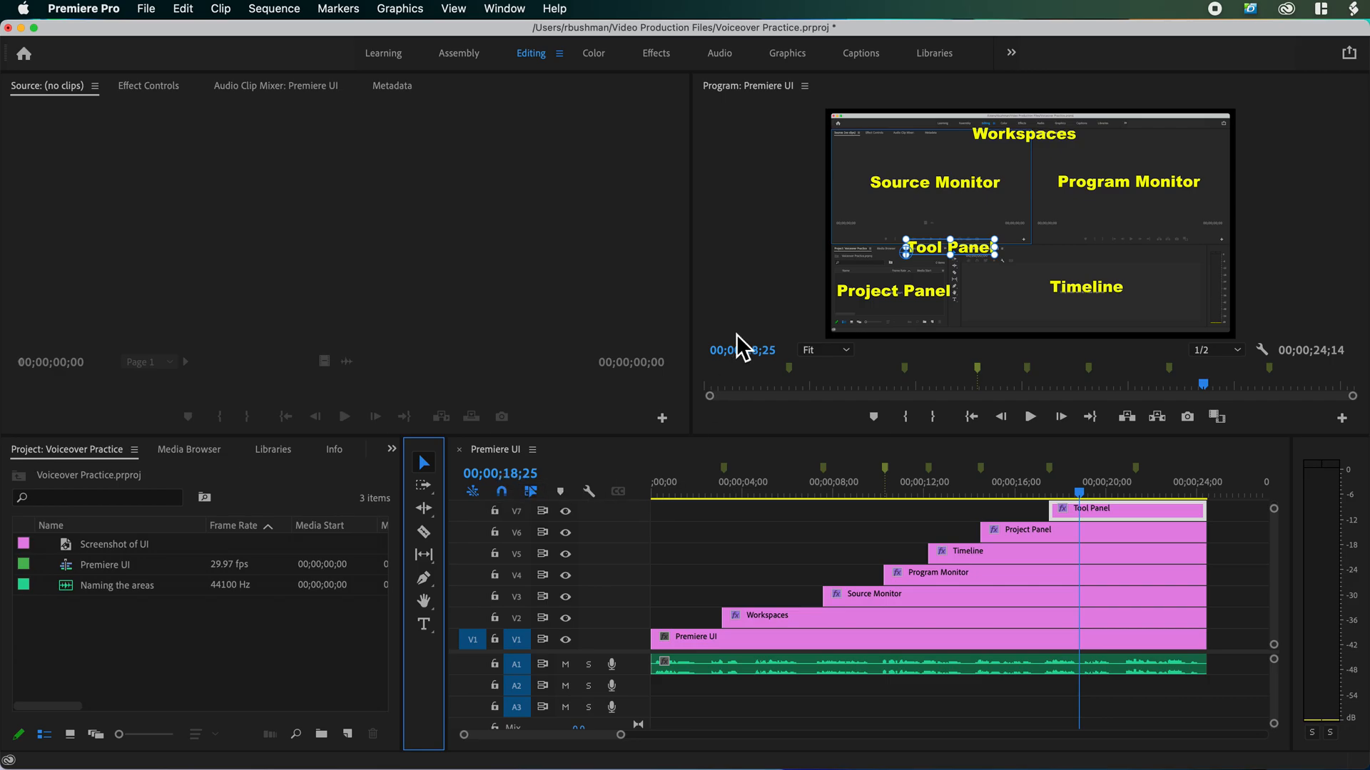
Switch to the Graphics workspace and set the "Tool Panel" title's rotation to -90°.
click(788, 54)
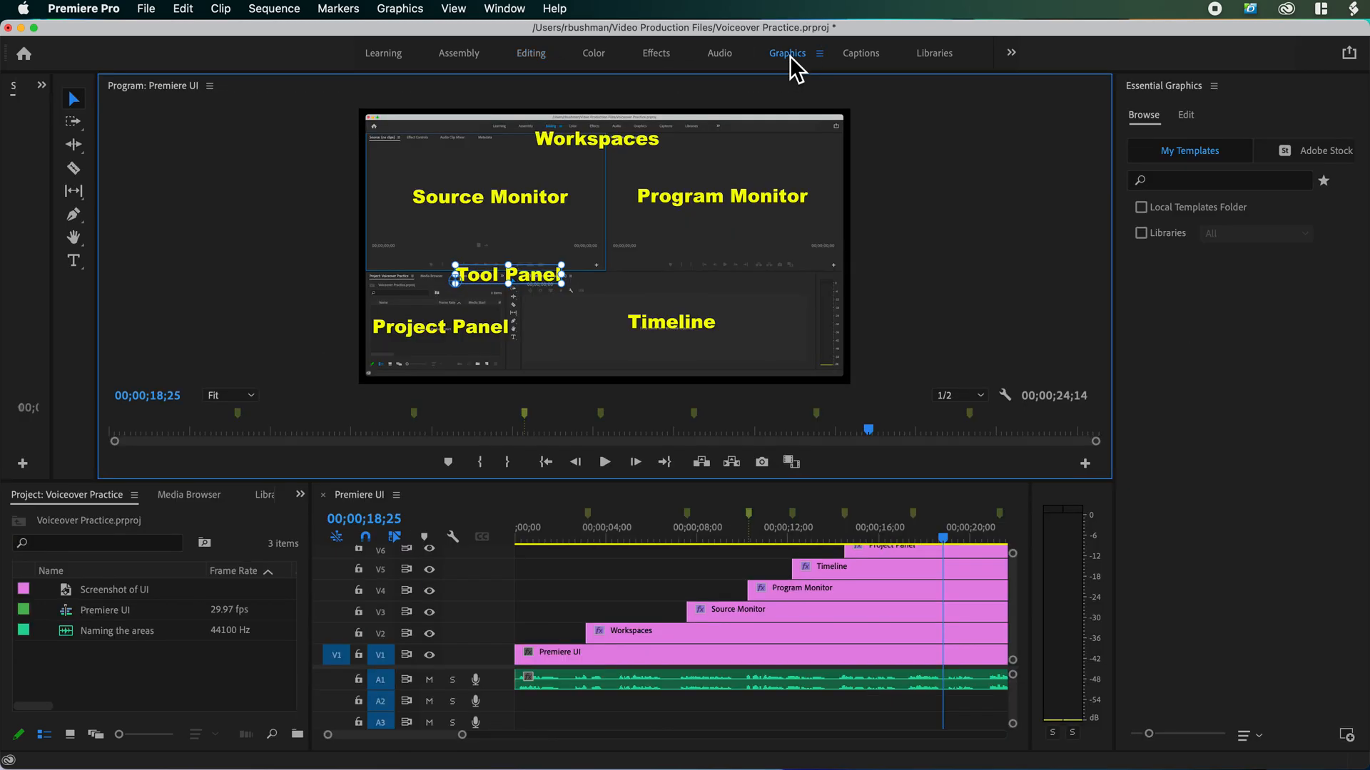
scroll(964, 576, up, 2)
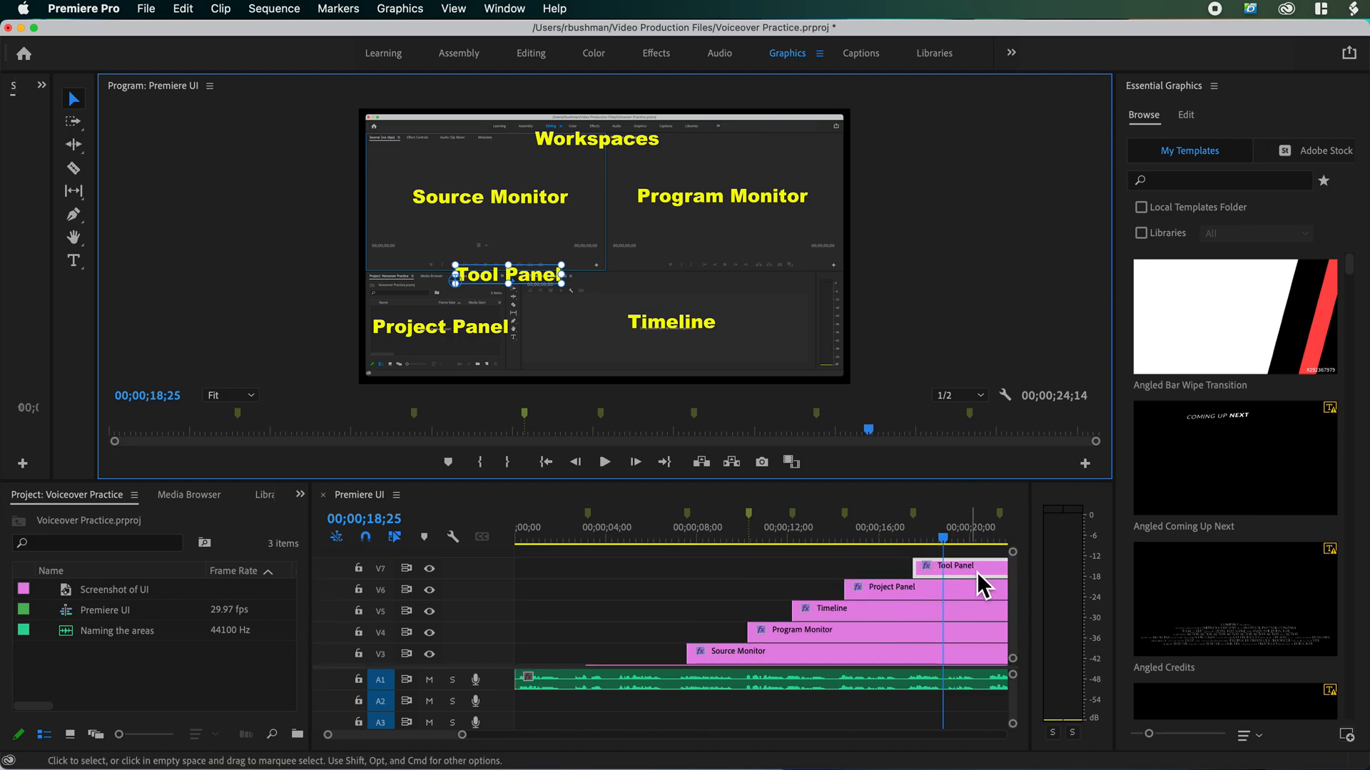
click(1188, 116)
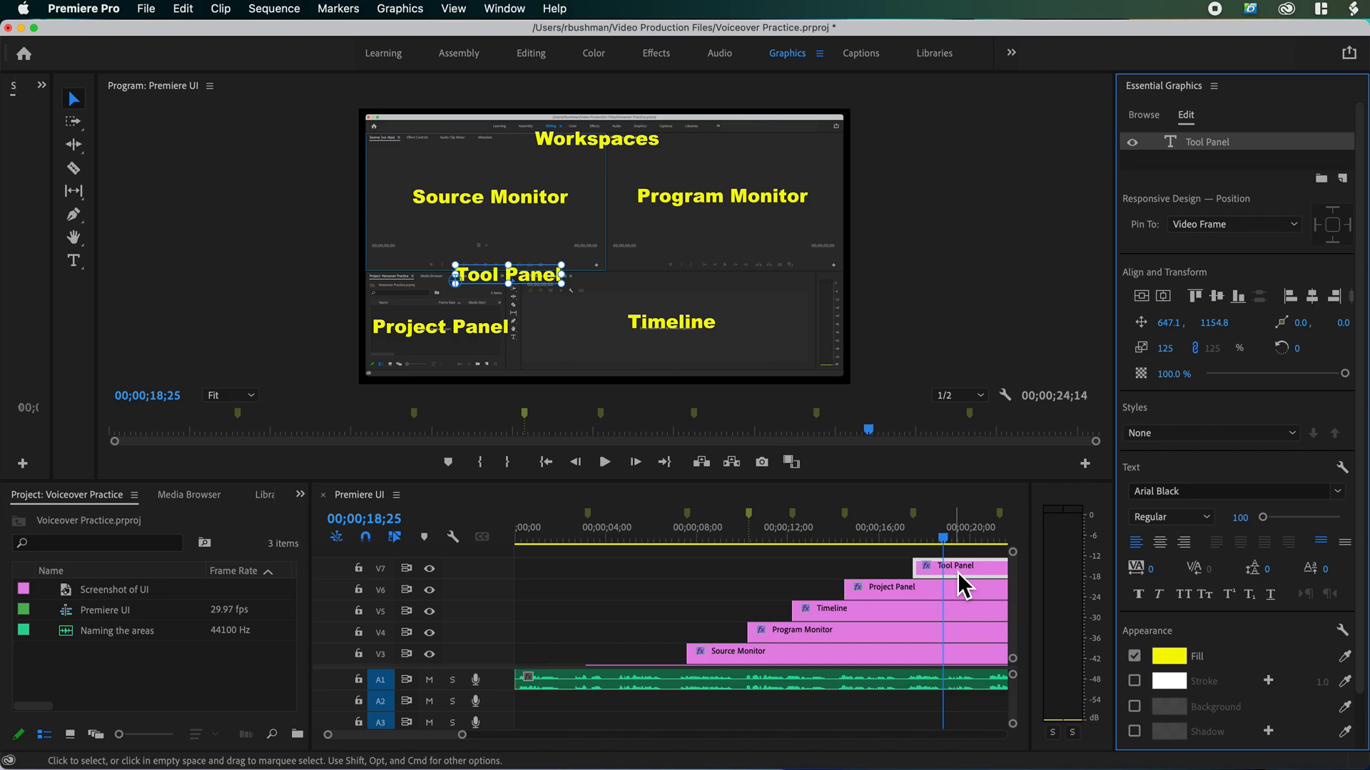
click(1296, 350)
text(4)
key(Return)
drag(571, 290, 457, 158)
drag(1234, 349, 1233, 349)
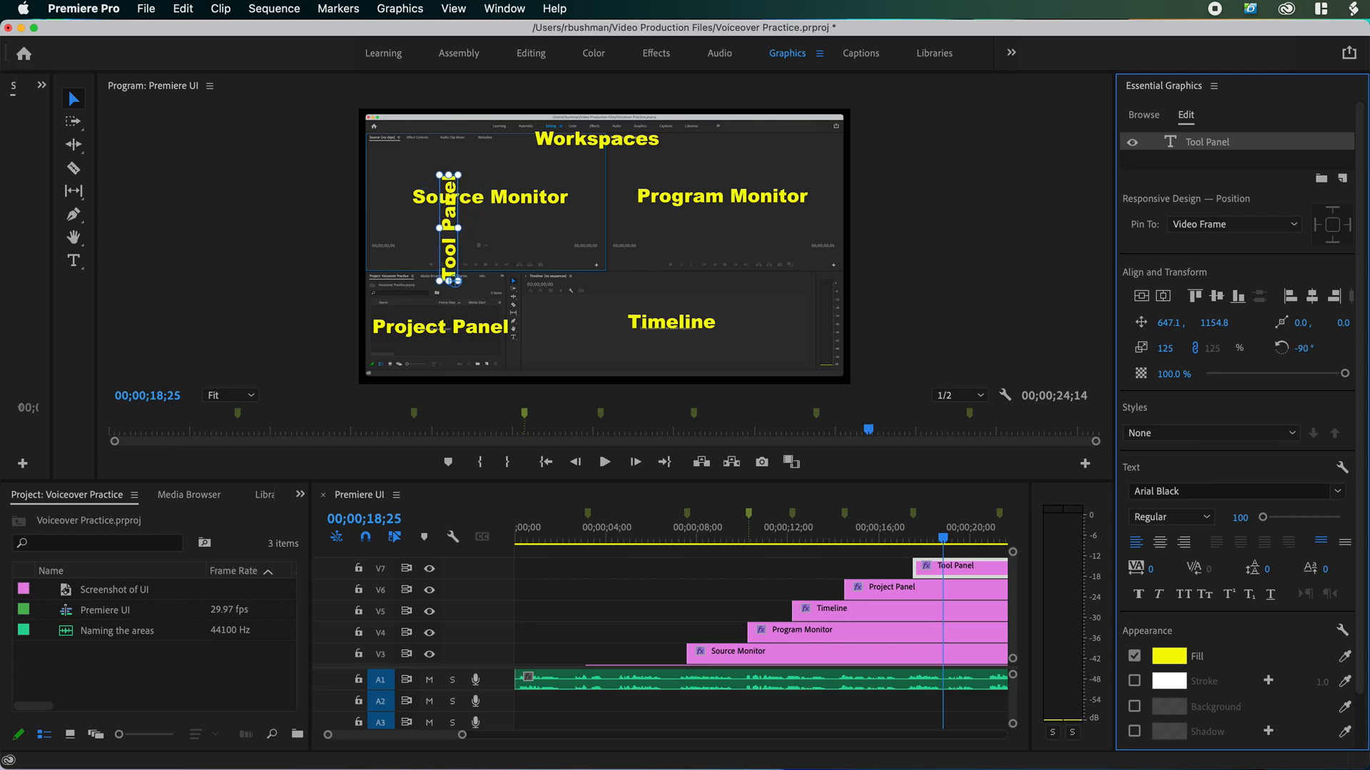
click(1325, 350)
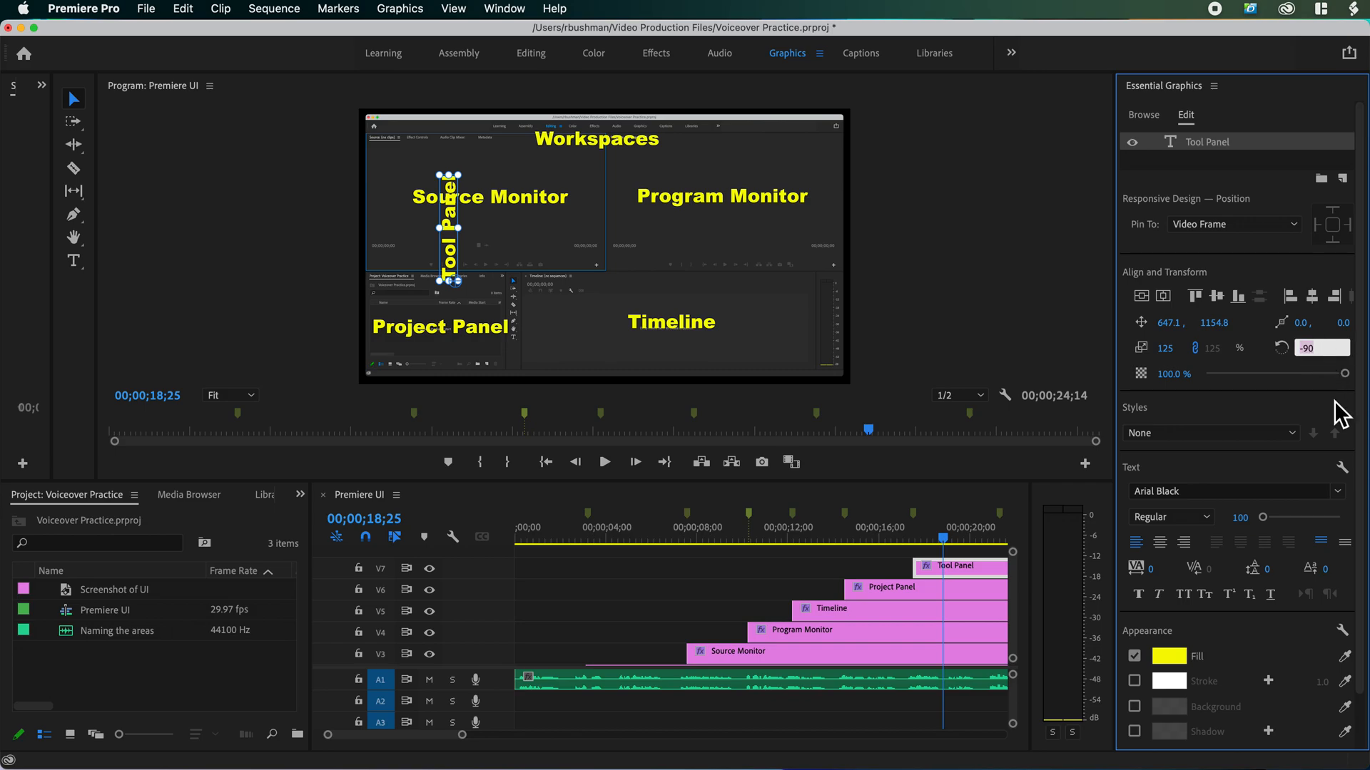
text(-90)
key(Return)
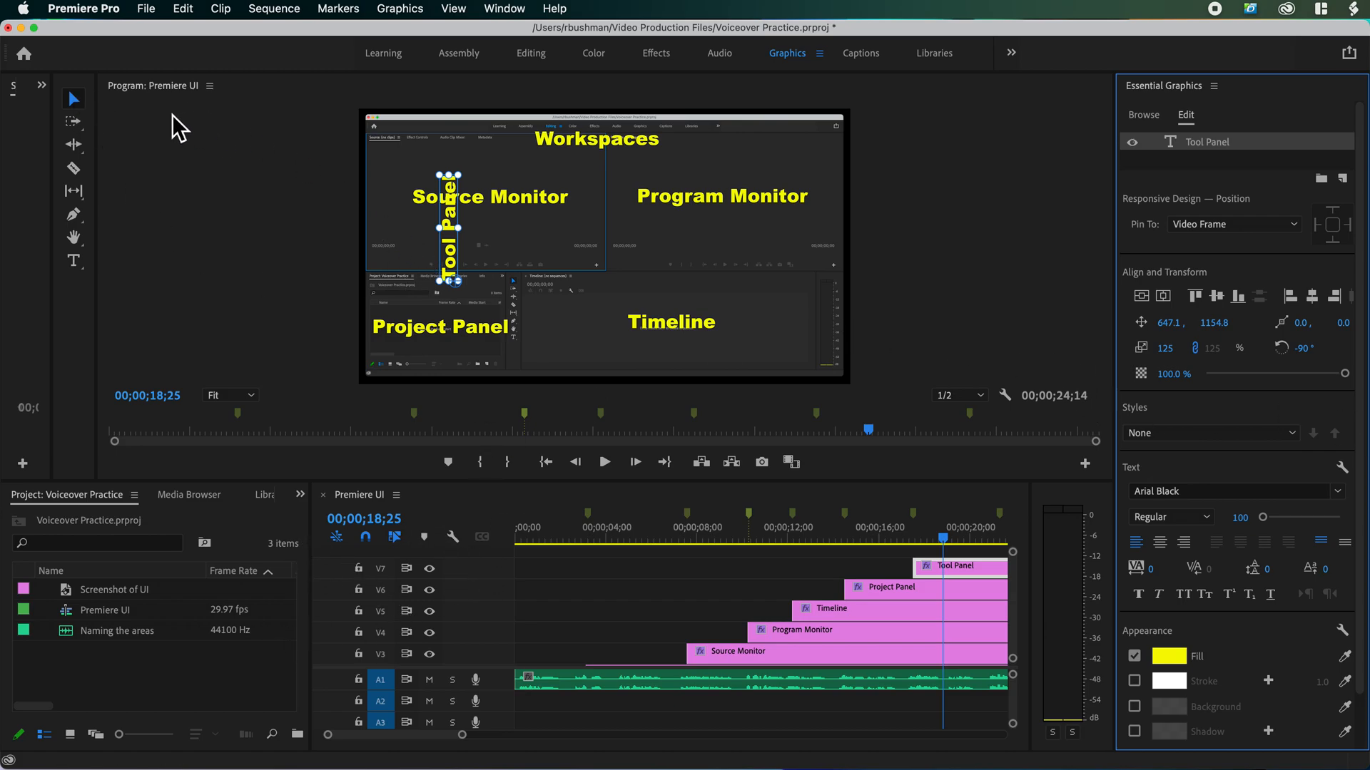
Place the vertical "Tool Panel" title beside the screenshot's tool panel with font size 83, and return to the Editing workspace.
click(74, 100)
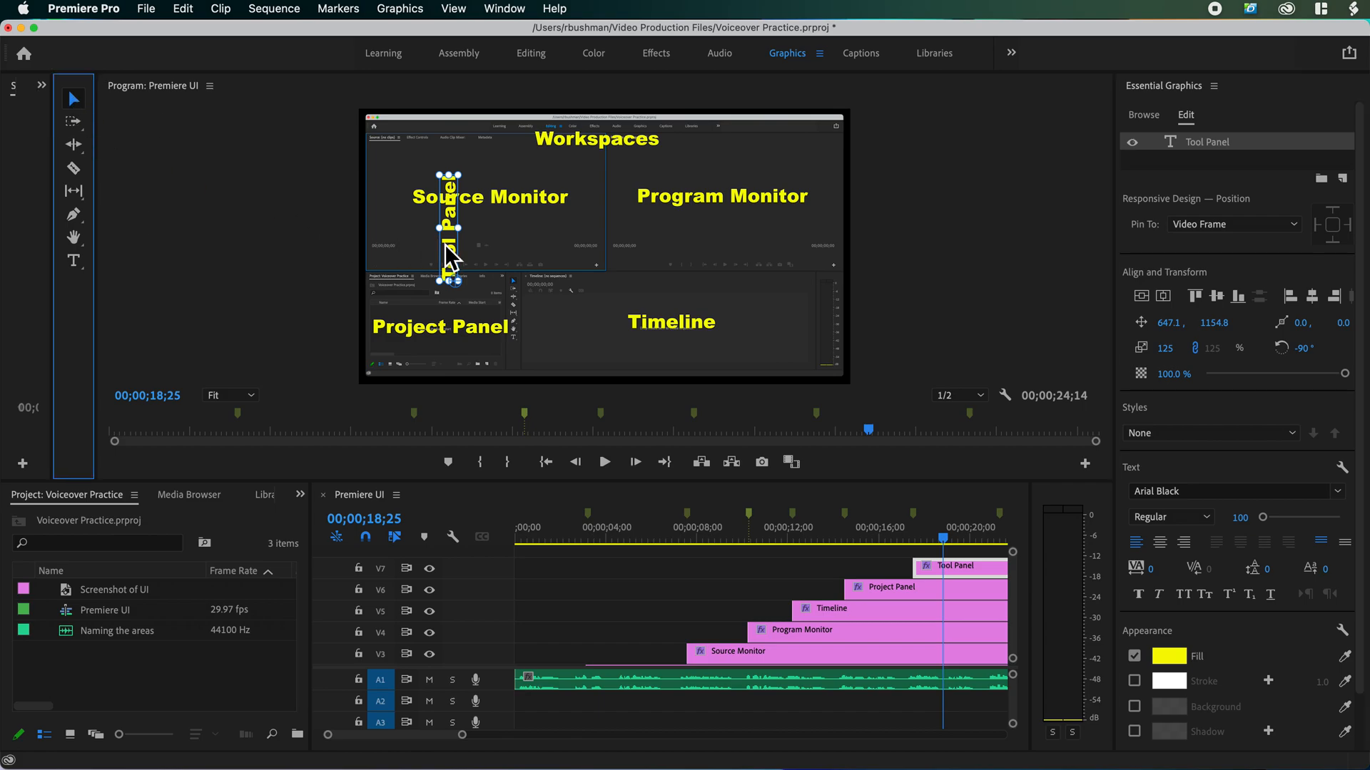
drag(453, 250, 542, 334)
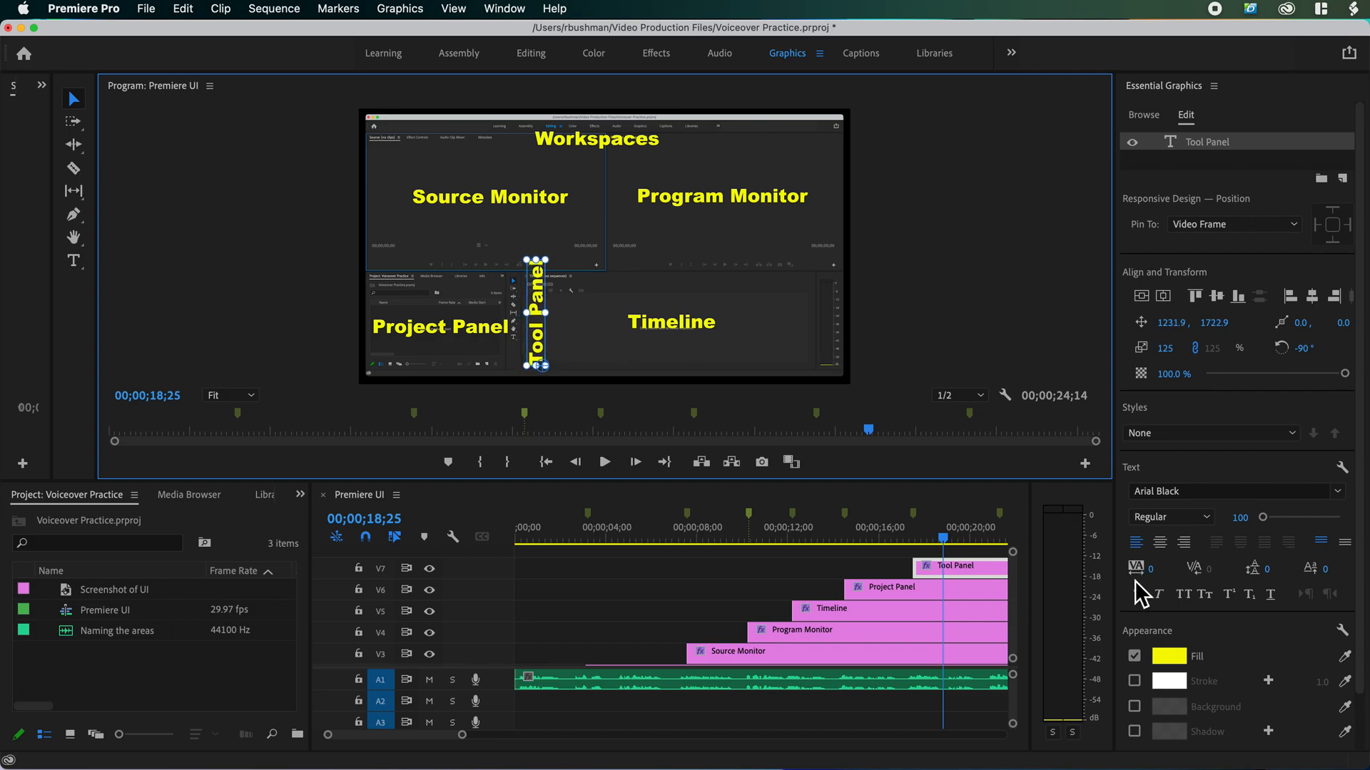
drag(1269, 521, 1262, 524)
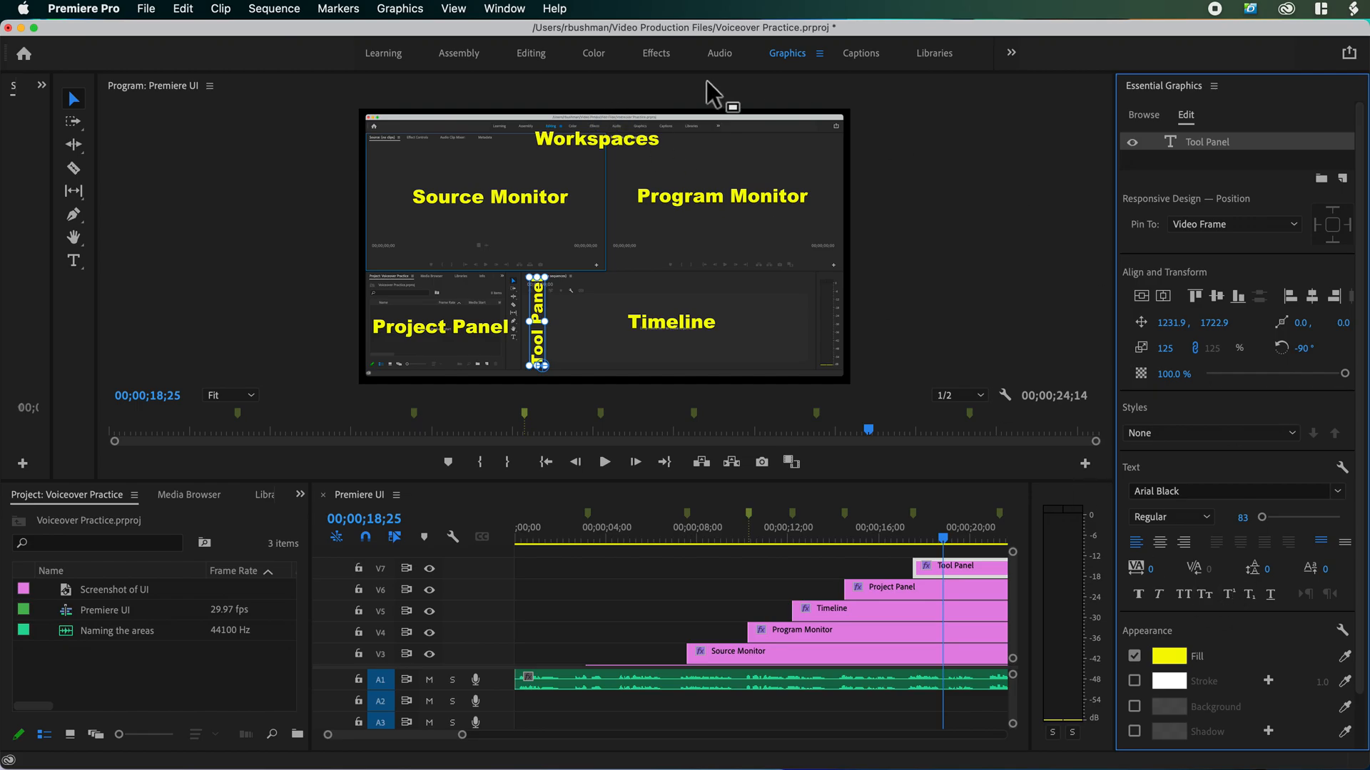
click(533, 55)
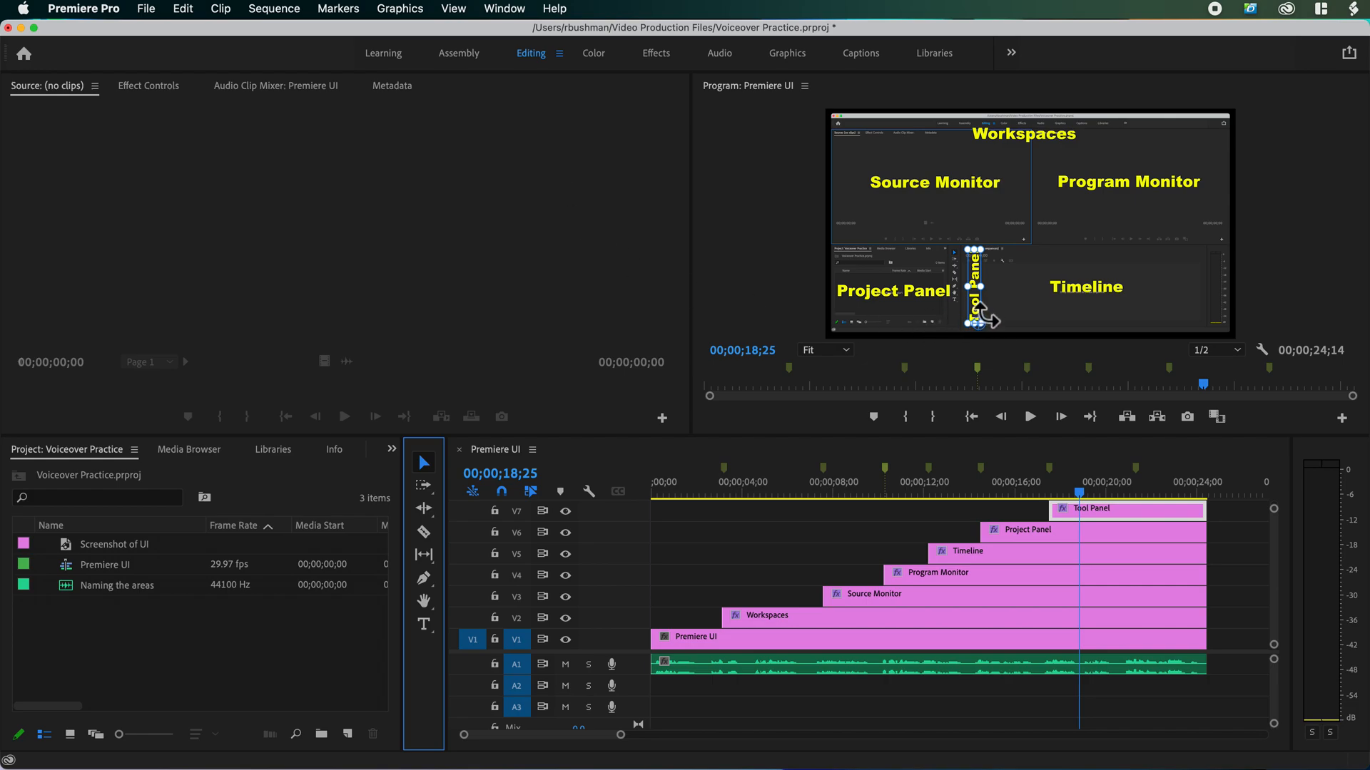
drag(979, 305, 969, 303)
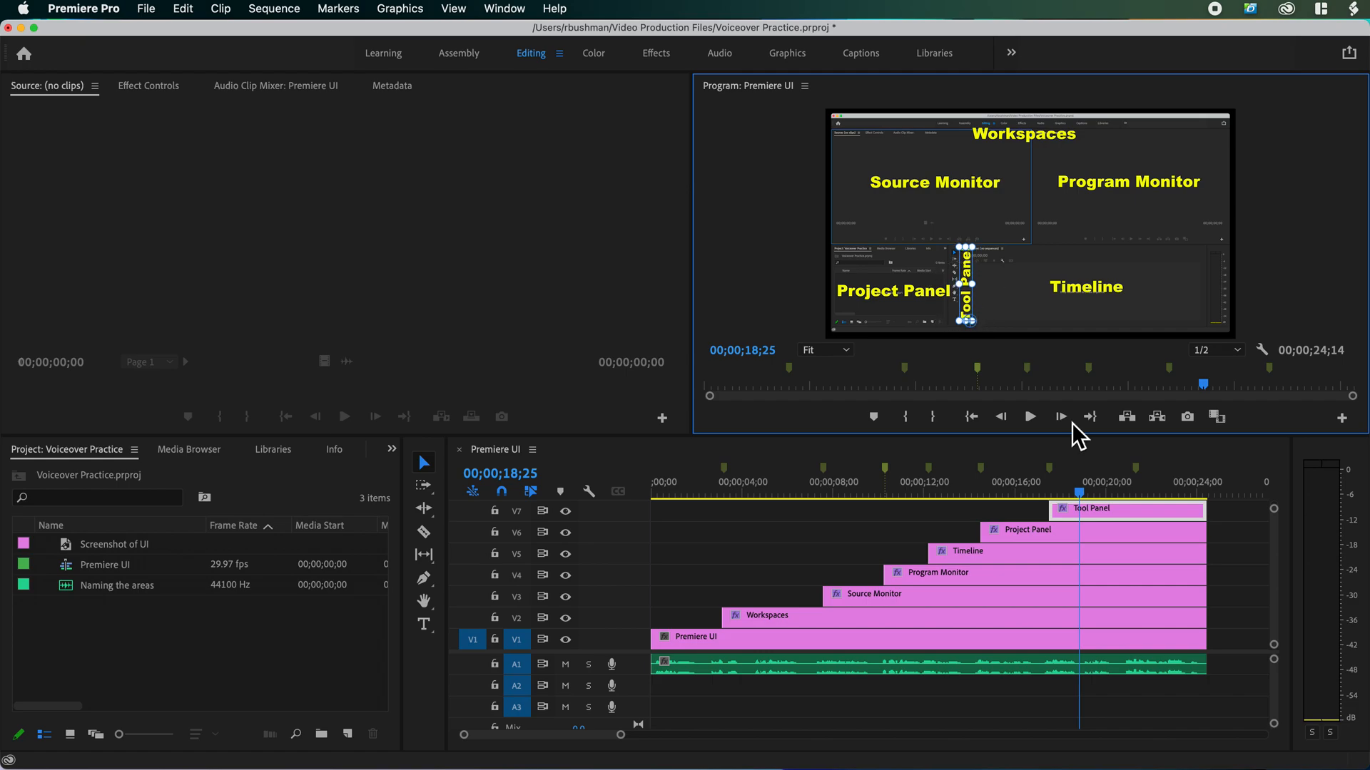
Duplicate the "Tool Panel" clip onto a new track V8 and trim the copy's start to the playhead at 00;00;21;07.
scroll(1259, 550, up, 1)
drag(1079, 492, 1138, 493)
drag(1276, 542, 1277, 543)
drag(1150, 569, 1149, 551)
drag(1277, 562, 1277, 557)
click(1094, 555)
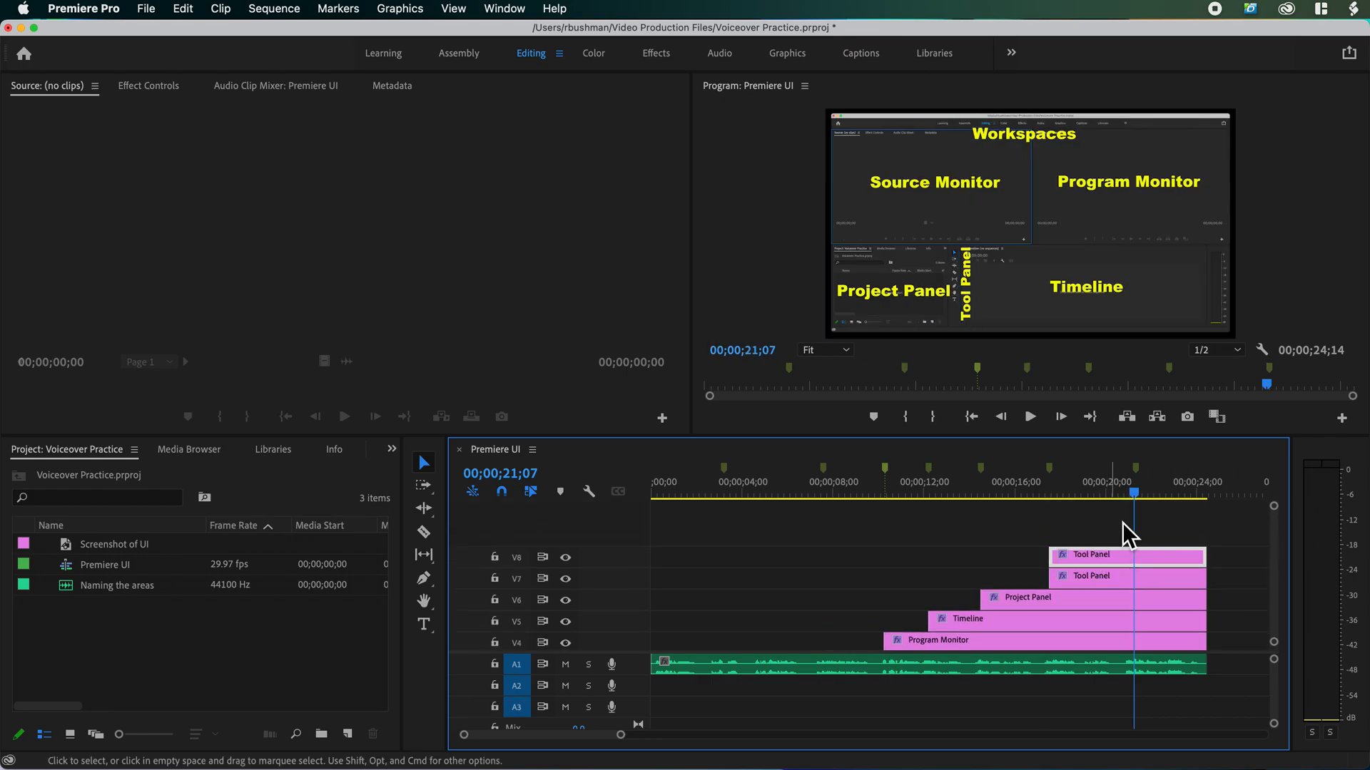
drag(1068, 558, 1134, 560)
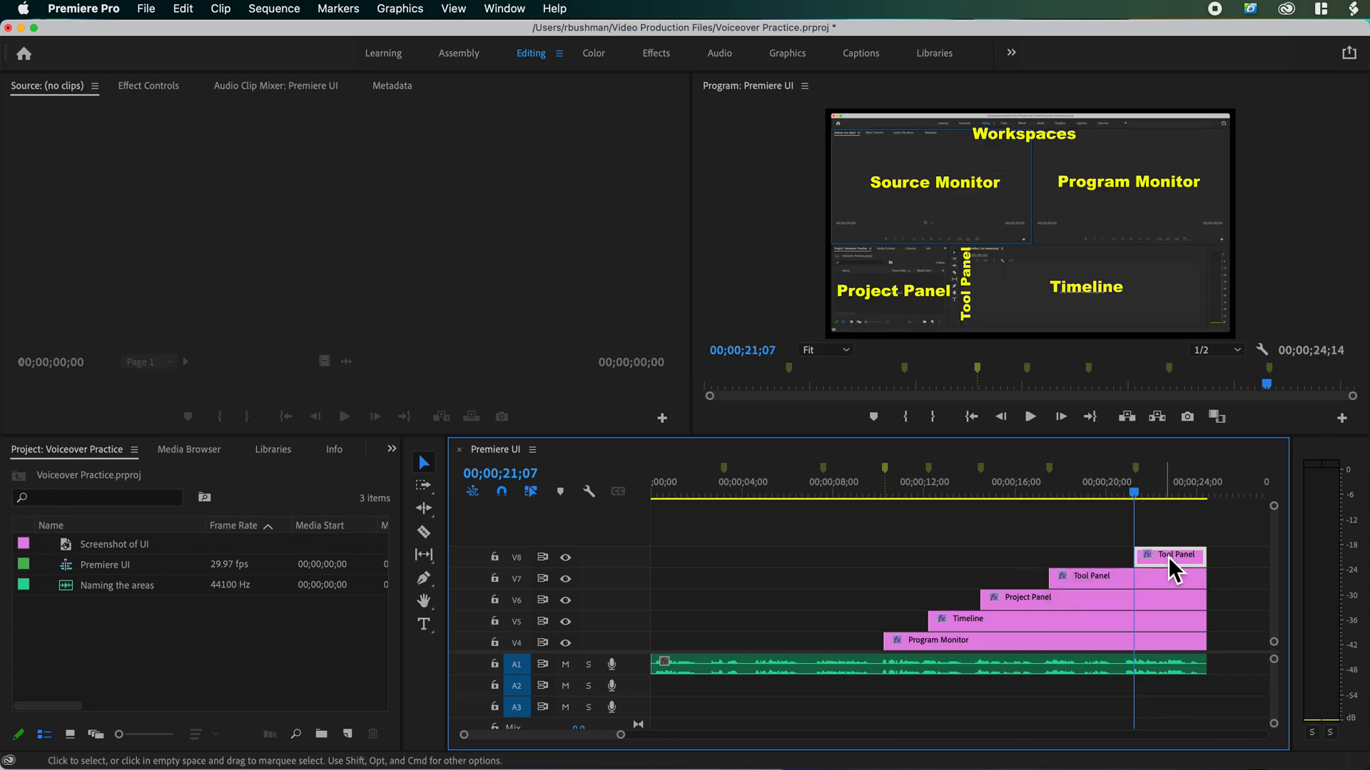
Move the V8 copy's title beside the screenshot's audio meters and change its text to "Audio Meter".
click(1162, 494)
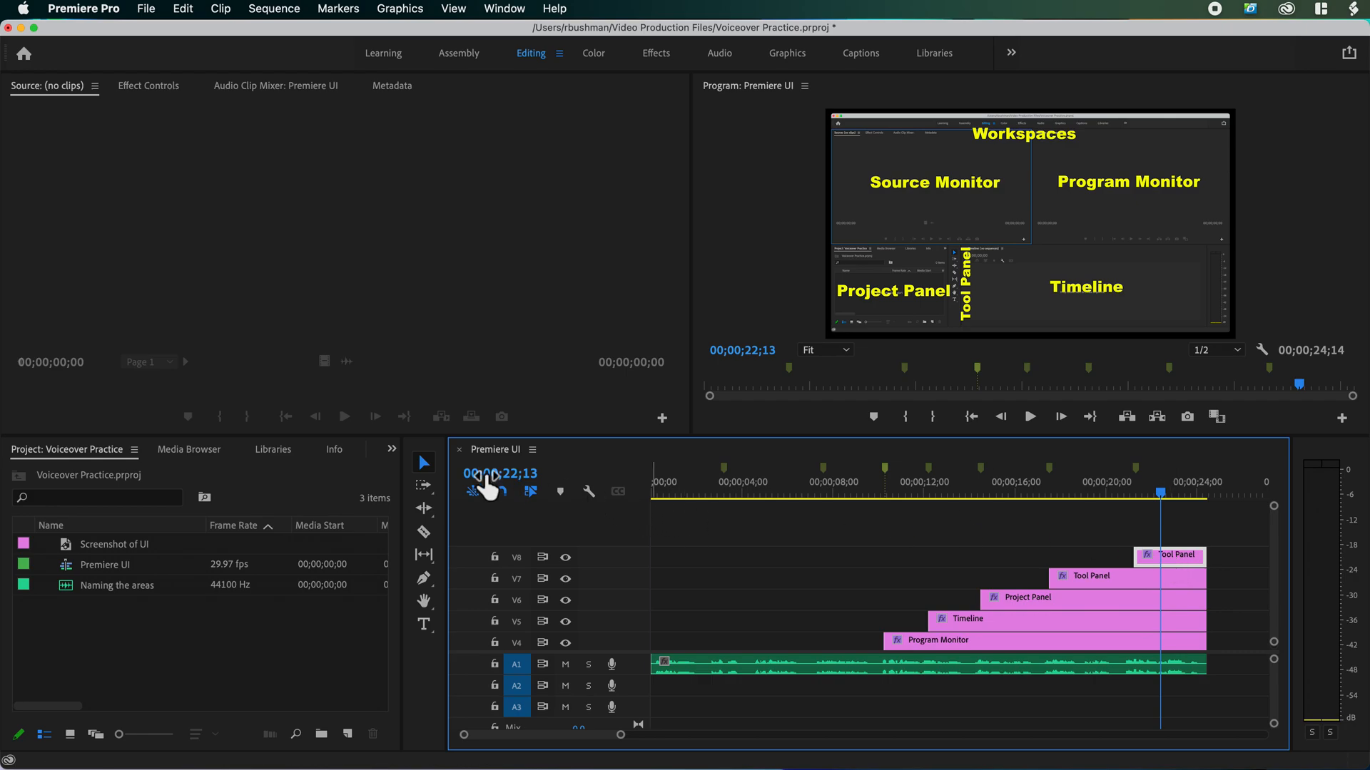
click(975, 294)
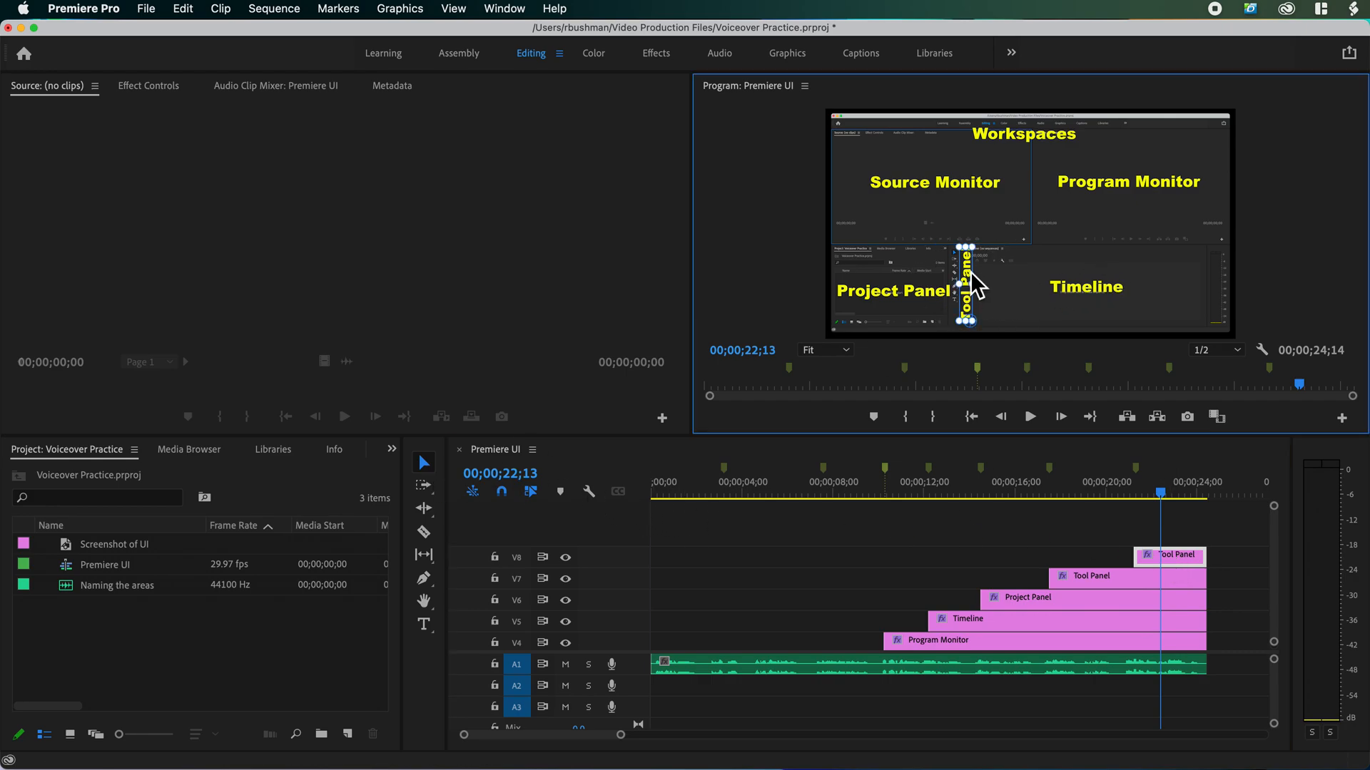
drag(970, 269, 1202, 286)
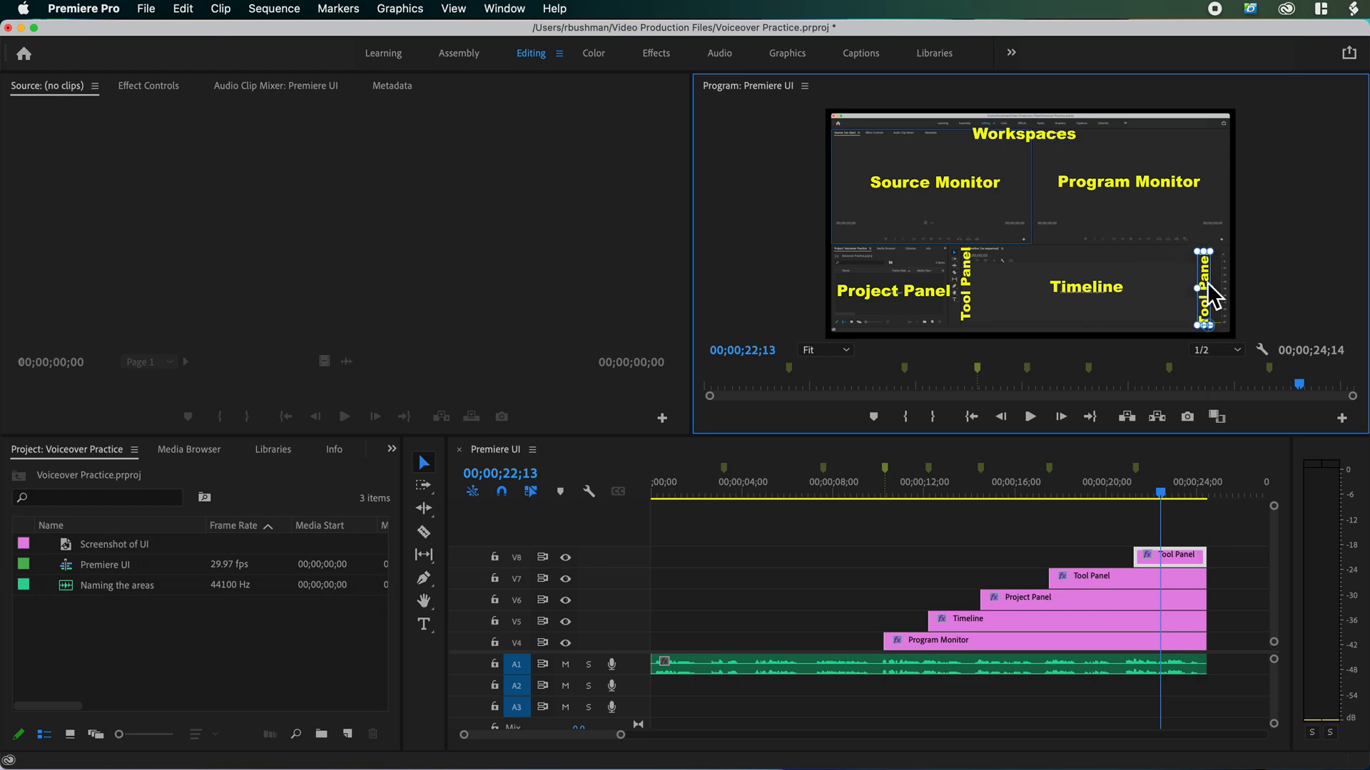
double_click(1207, 283)
text(Audio Meter)
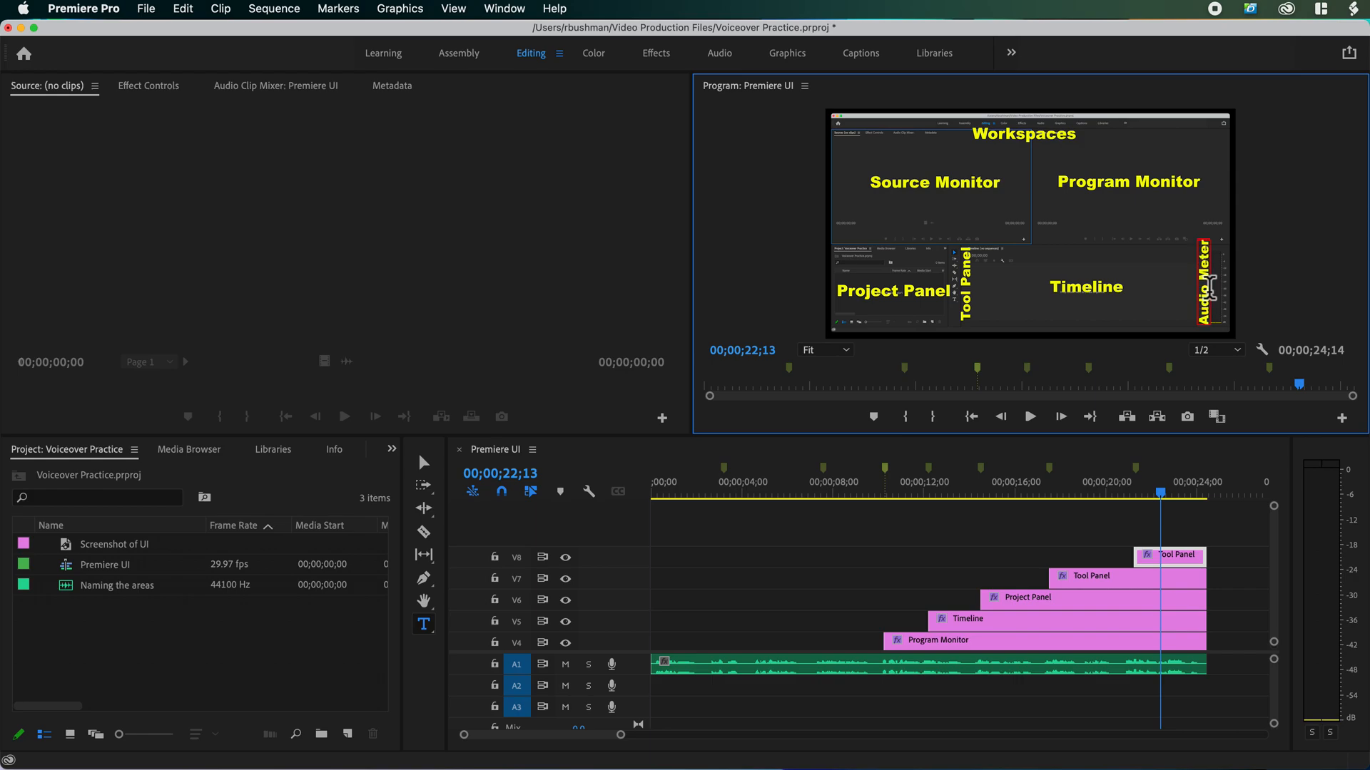
click(424, 464)
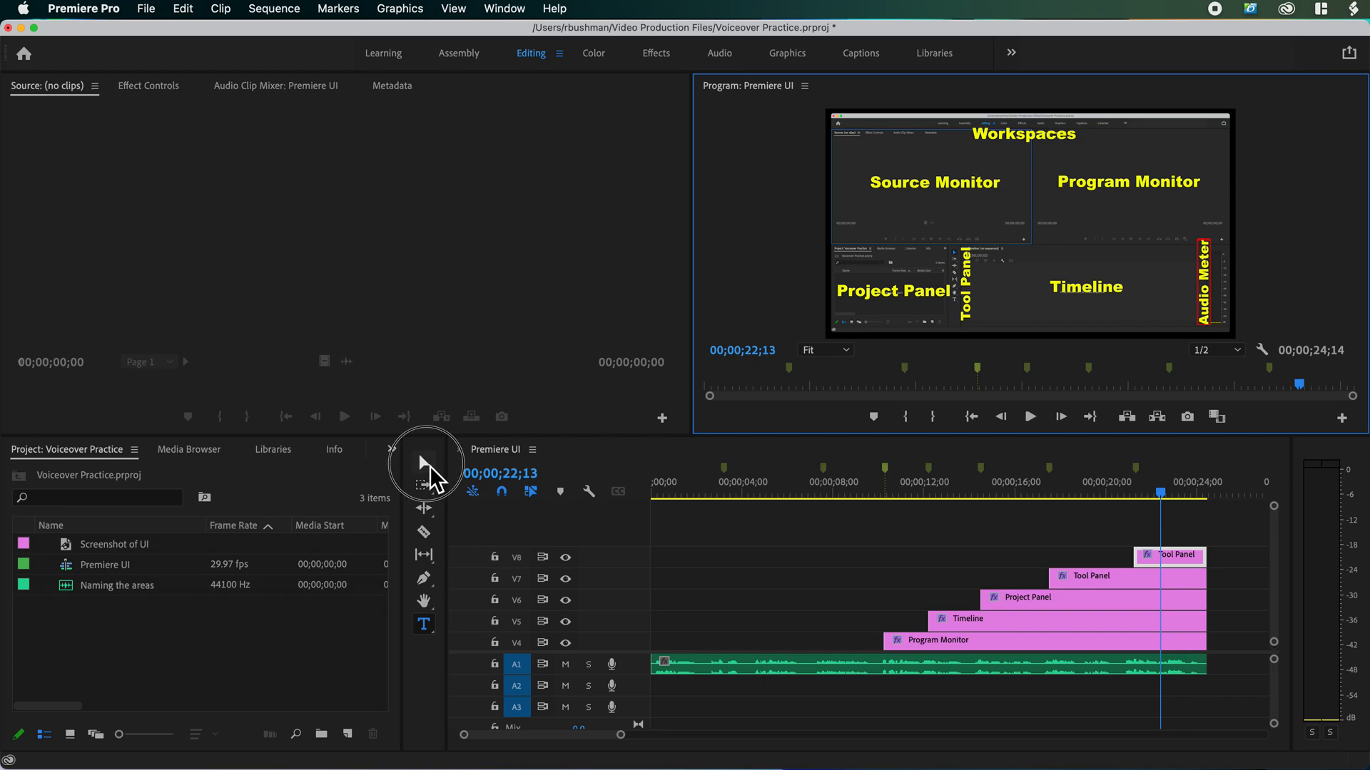
Return the playhead to the sequence start and play the opening section to check the title timing.
drag(1165, 500, 1123, 501)
mouse_move(1275, 554)
mouse_down()
mouse_move(1278, 568)
mouse_move(1277, 528)
mouse_move(1277, 596)
mouse_move(1271, 534)
mouse_up()
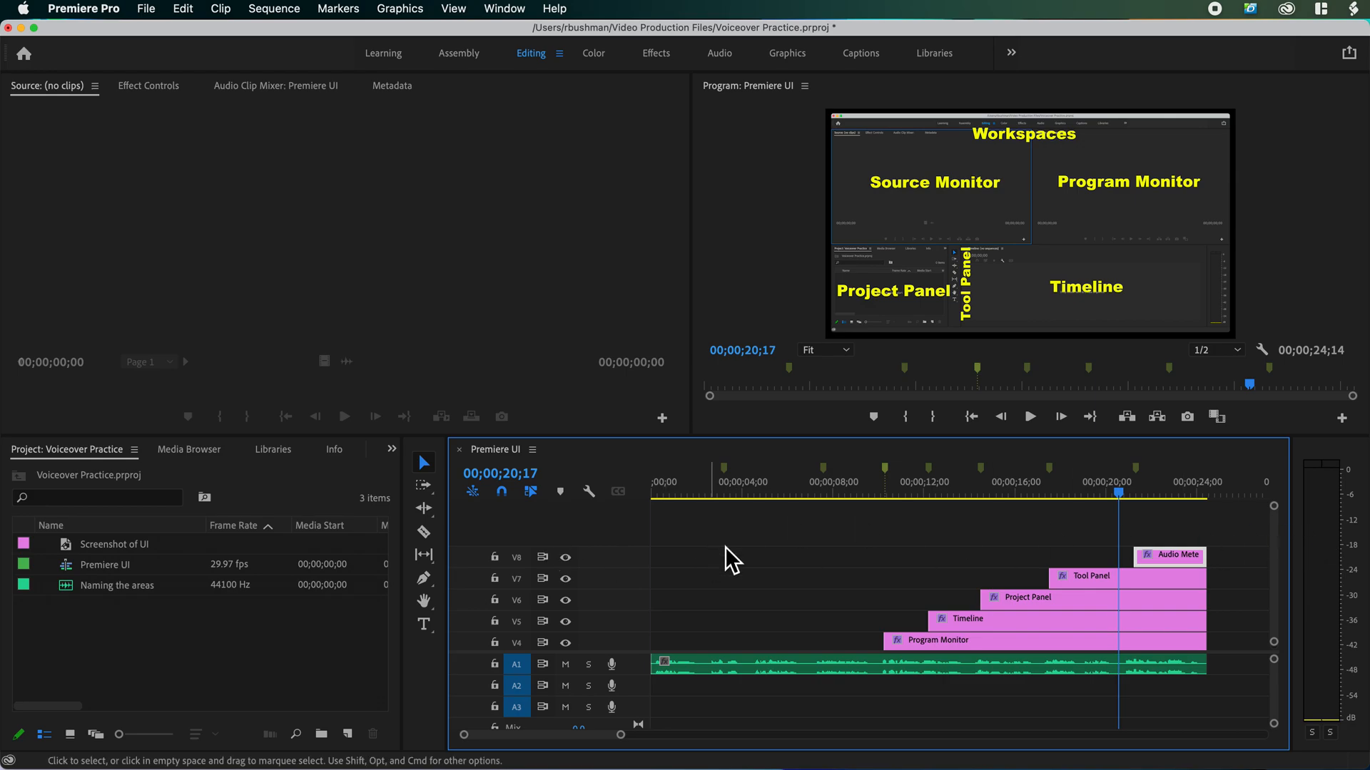
drag(759, 491, 614, 491)
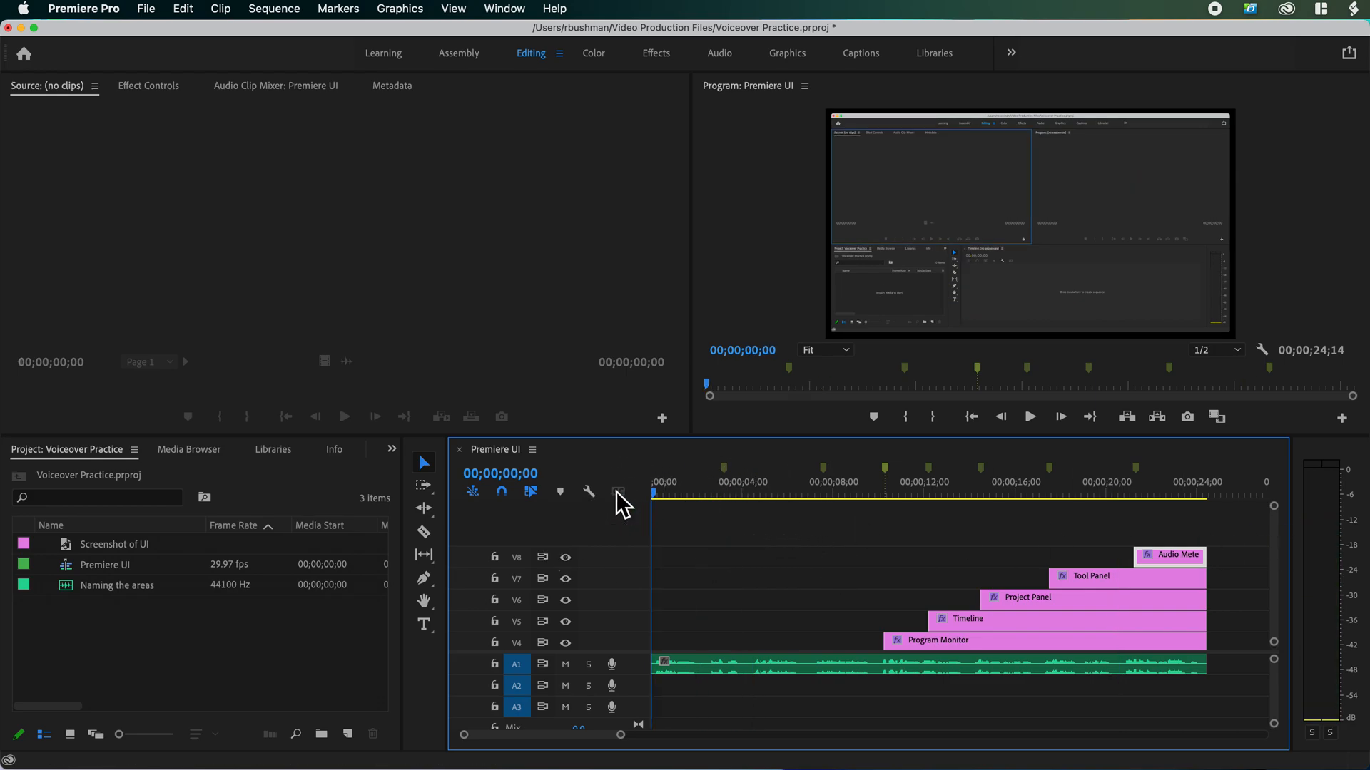
key(space)
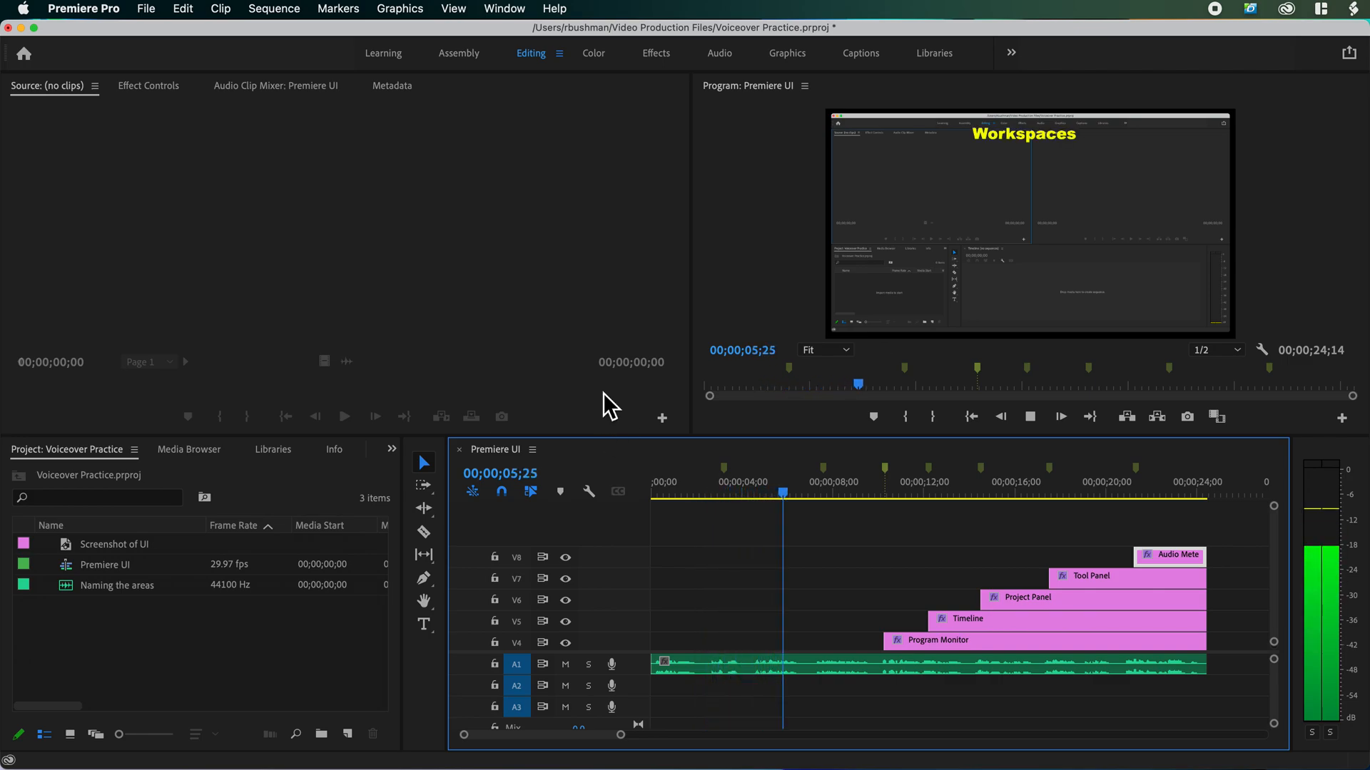
key(space)
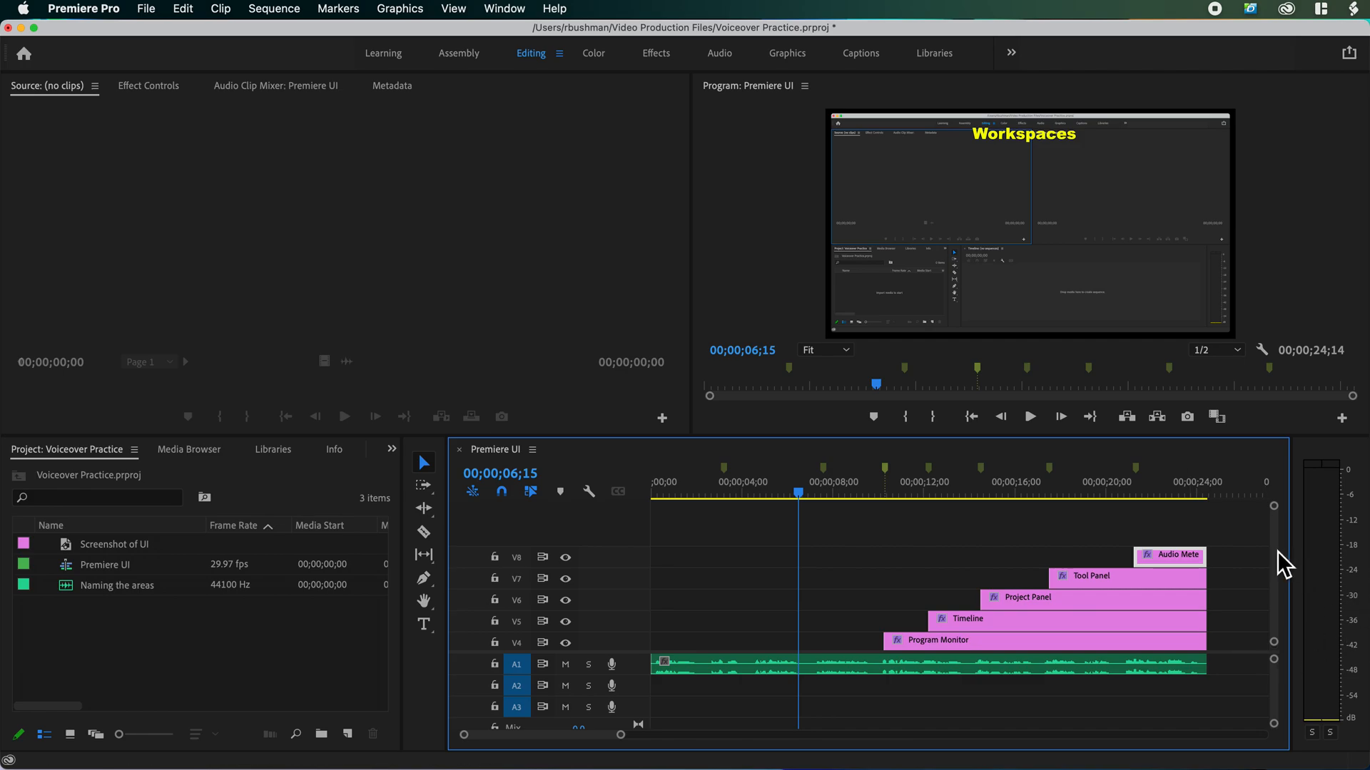
Enlarge the timeline panel and its video track area so that tracks V1 to V8 all fit in view.
scroll(1278, 551, up, 3)
scroll(1278, 551, down, 3)
scroll(1279, 553, up, 3)
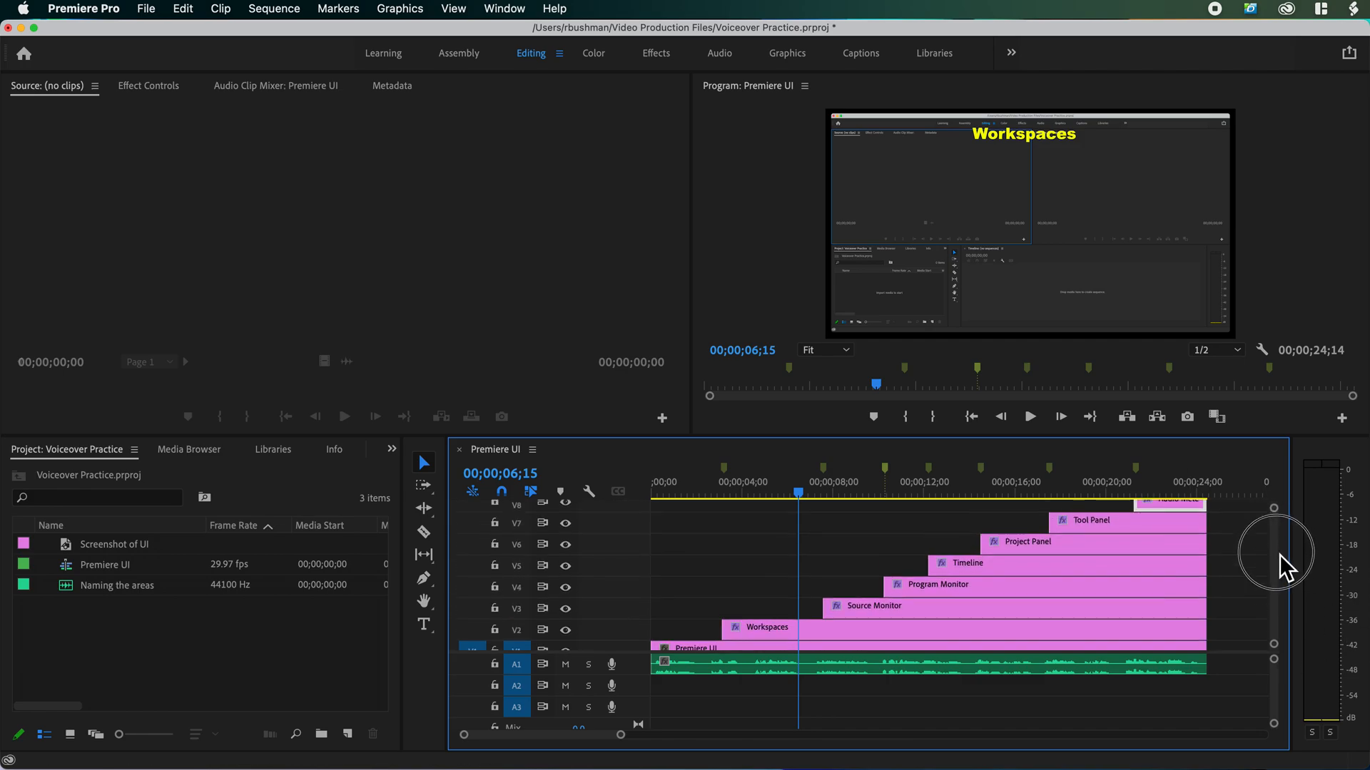
scroll(1282, 563, down, 1)
drag(1216, 442, 1217, 368)
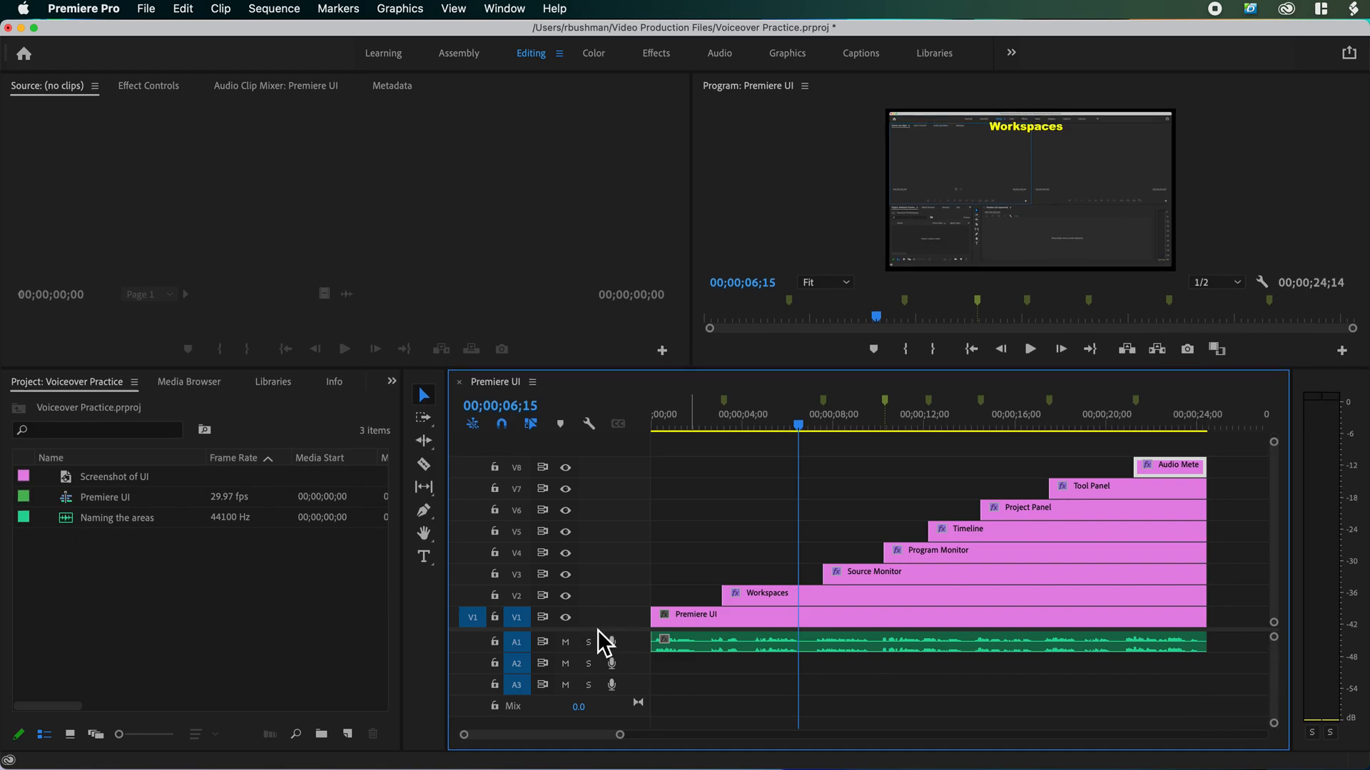
drag(621, 639, 631, 697)
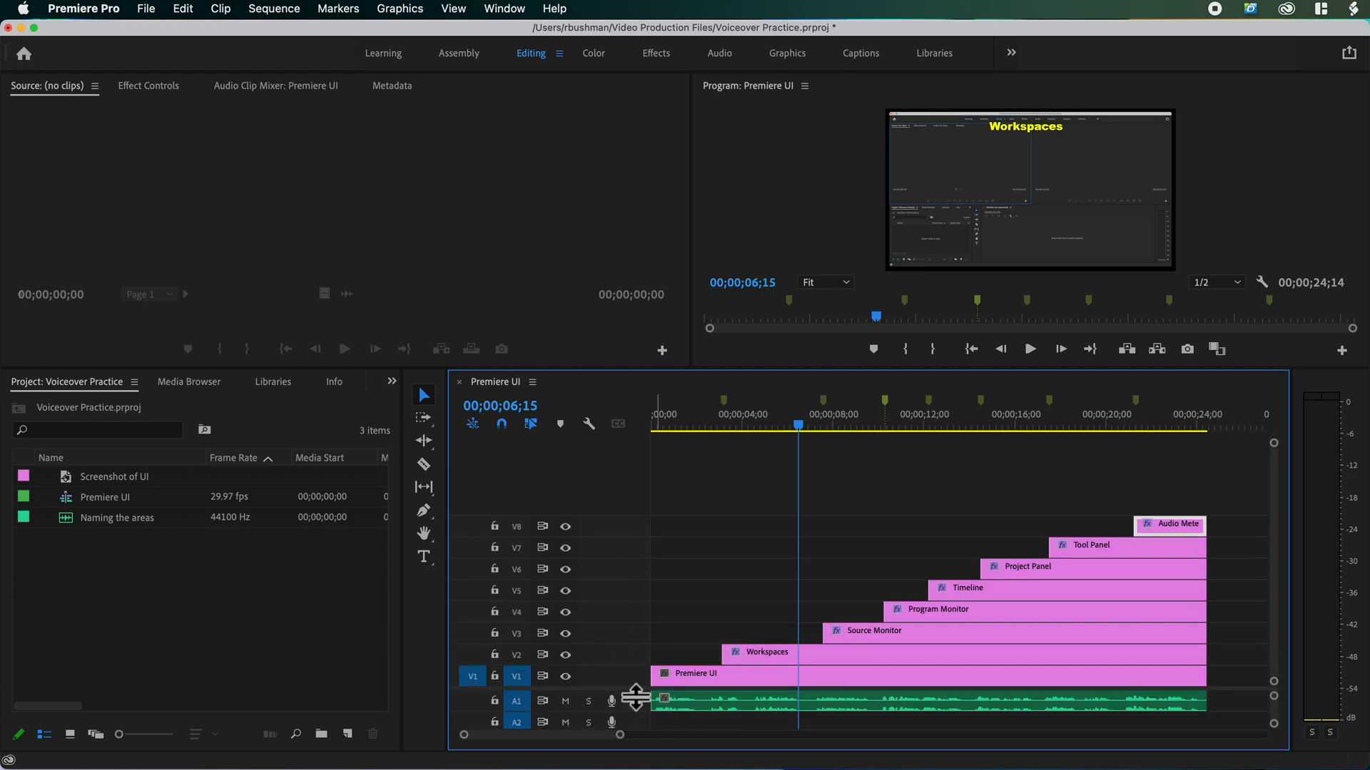
drag(1180, 368, 1181, 419)
drag(1182, 421, 1179, 423)
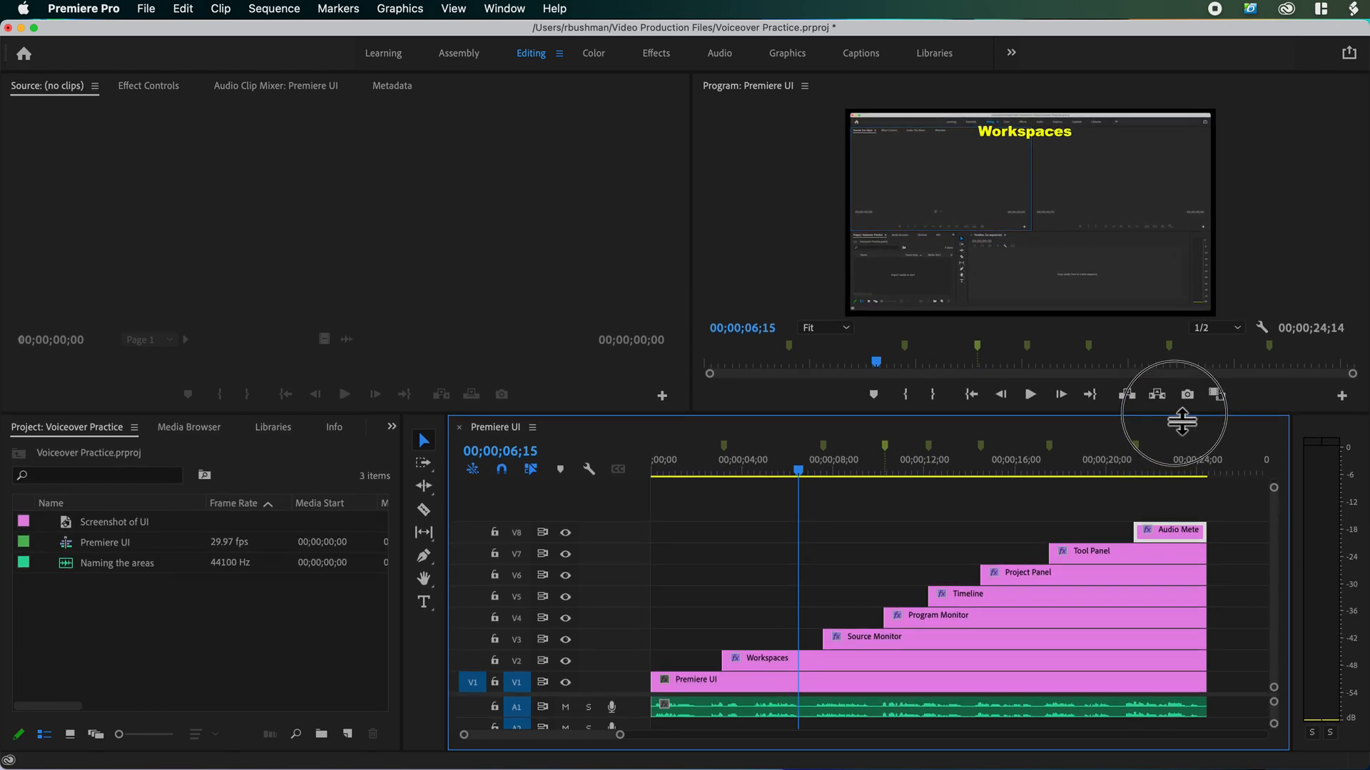
Play the whole sequence from the start to check every title against the voiceover.
click(790, 471)
click(626, 477)
key(Home)
key(space)
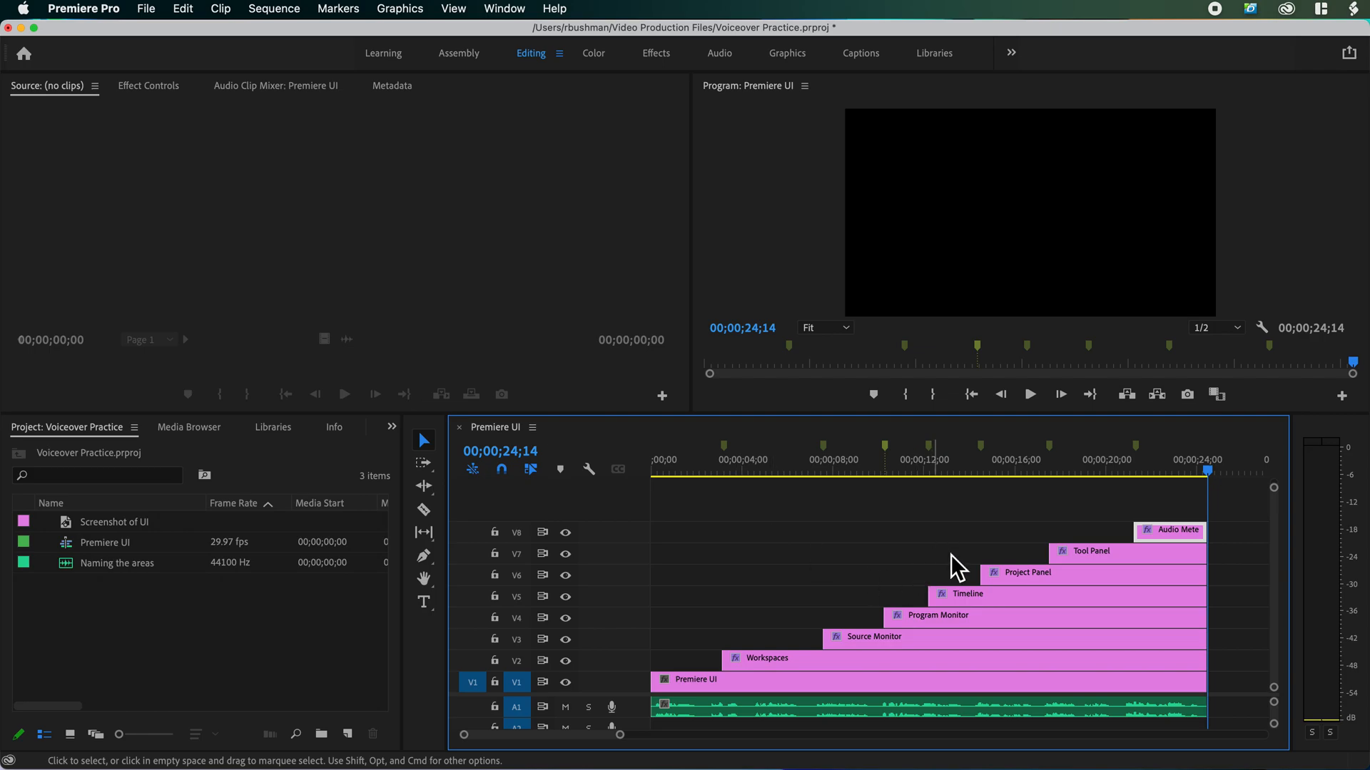
Move the playhead back to about 00;00;19;19, just before the Audio Meter title, and save the project.
drag(1211, 481, 1098, 480)
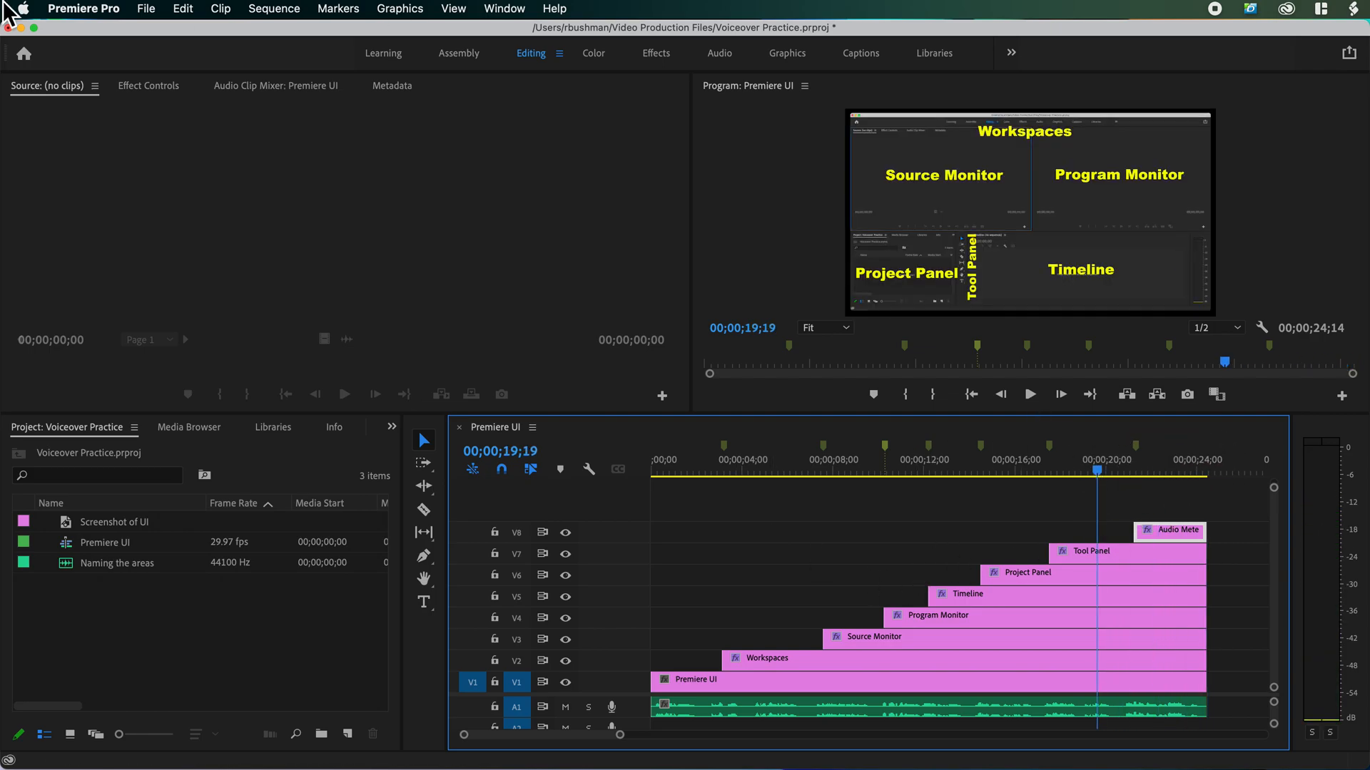
click(153, 8)
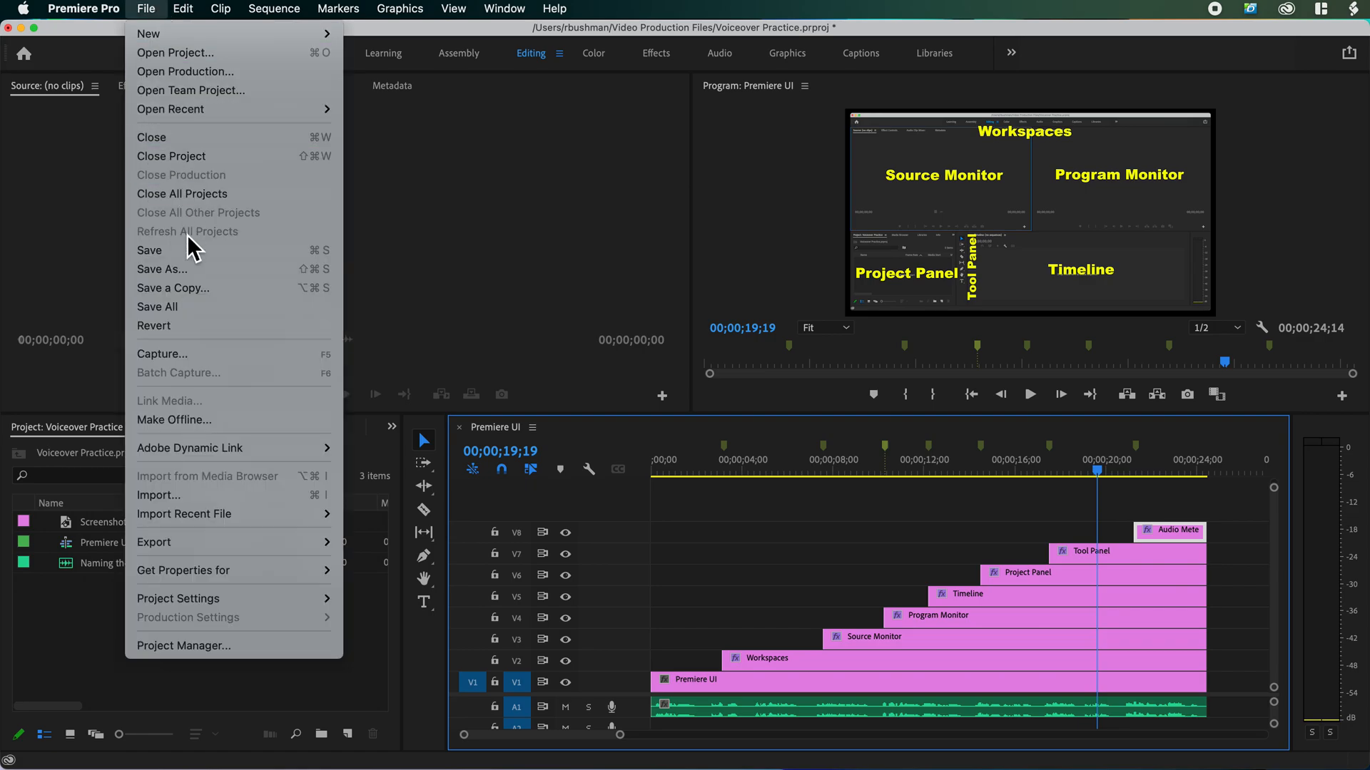
click(183, 249)
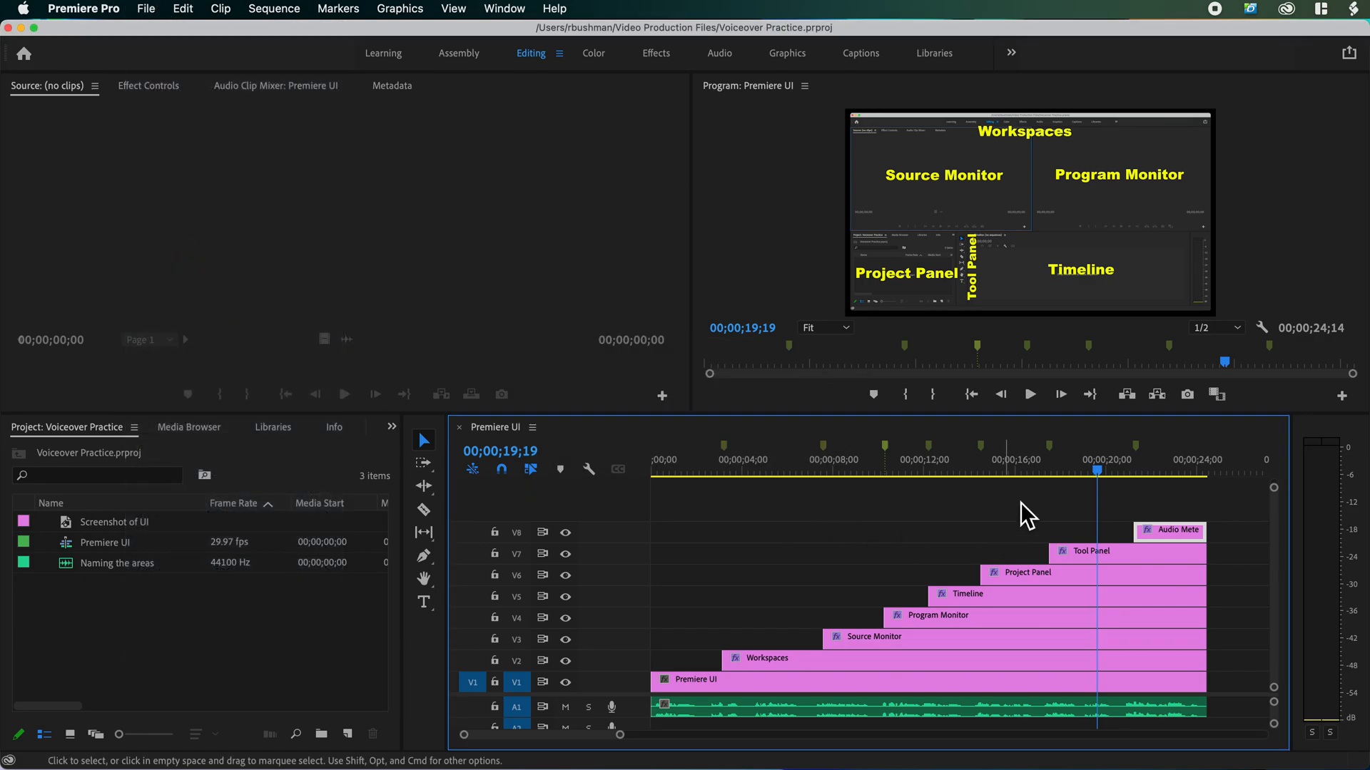
Scrub through the Premiere UI sequence to review the labels, finishing with the playhead at the sequence start.
drag(1097, 476, 698, 546)
drag(699, 472, 1161, 471)
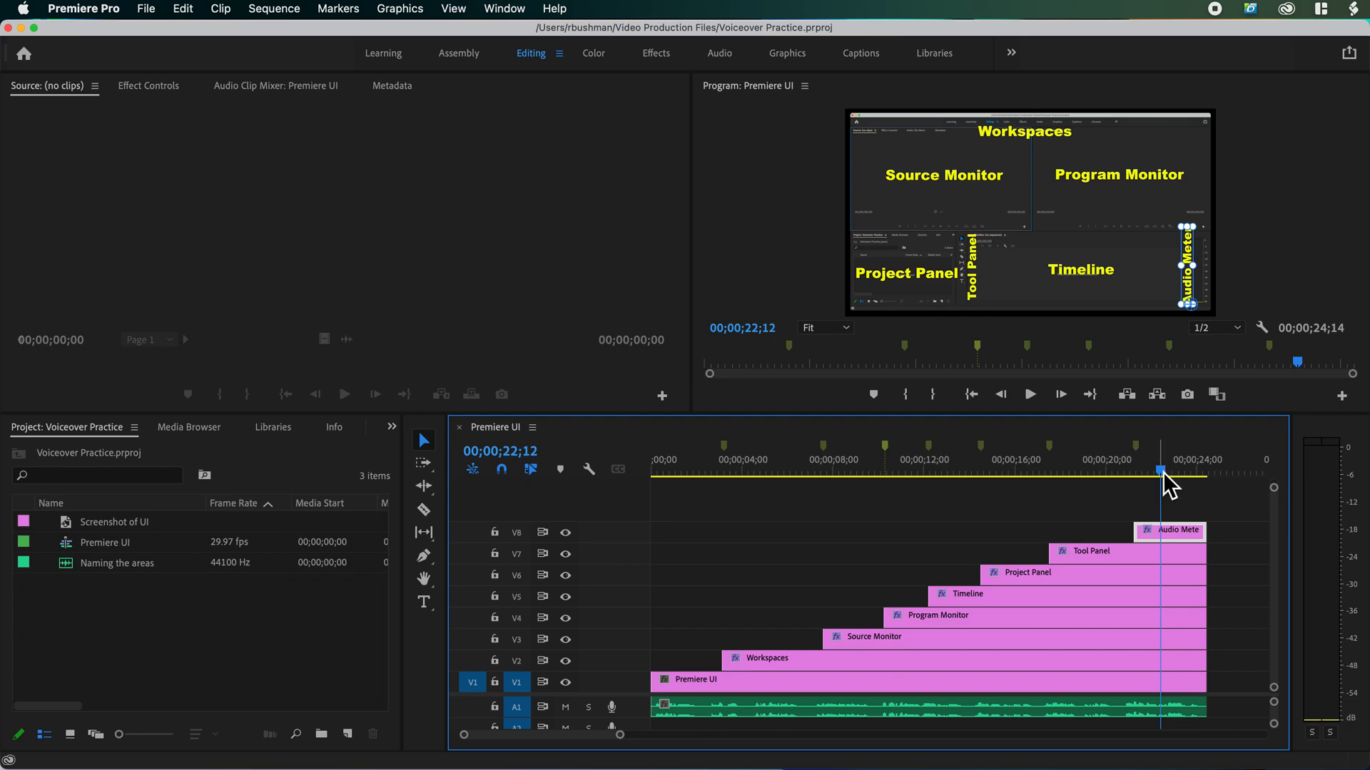
drag(1161, 473, 1077, 514)
drag(1077, 463, 1159, 472)
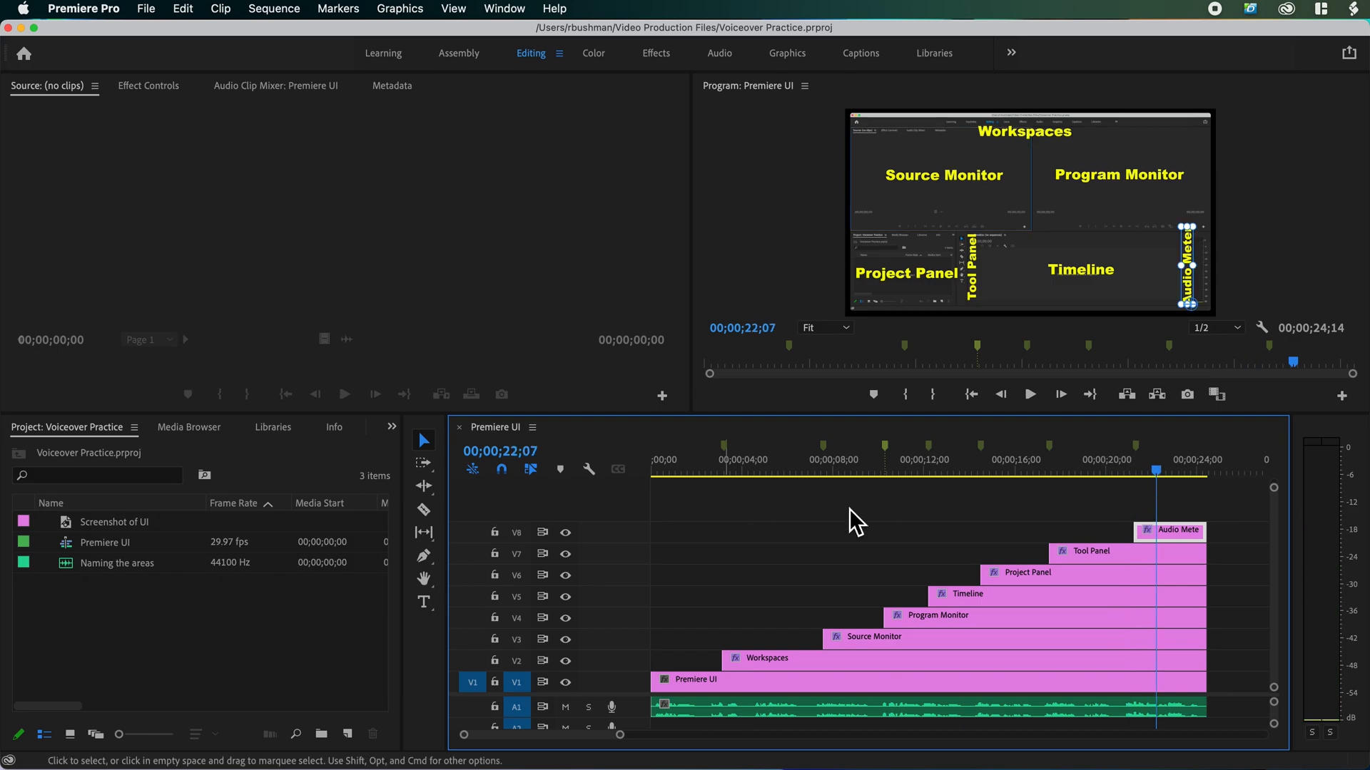
click(1164, 492)
click(1151, 474)
drag(1157, 491, 645, 576)
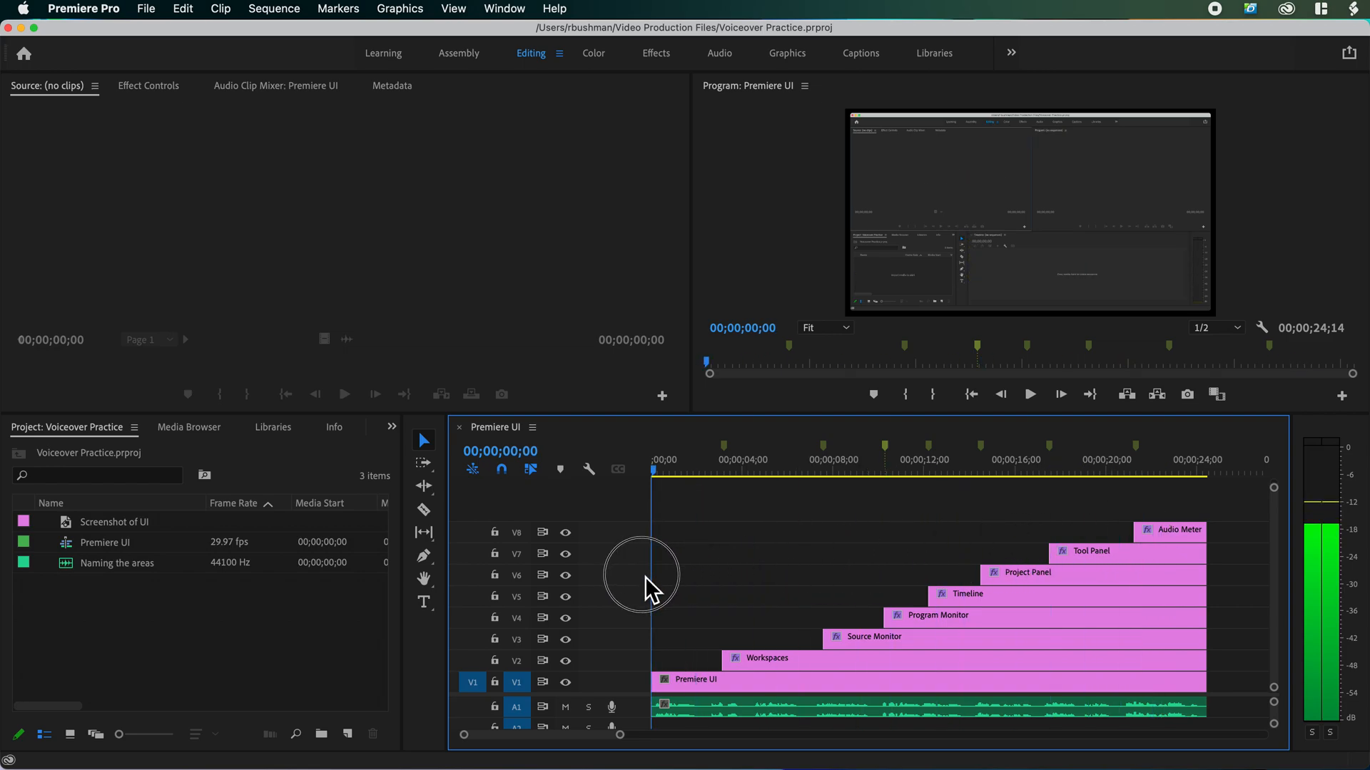
Open the media export settings for the sequence and choose the H.264 format with the High Quality 720p HD preset.
click(146, 9)
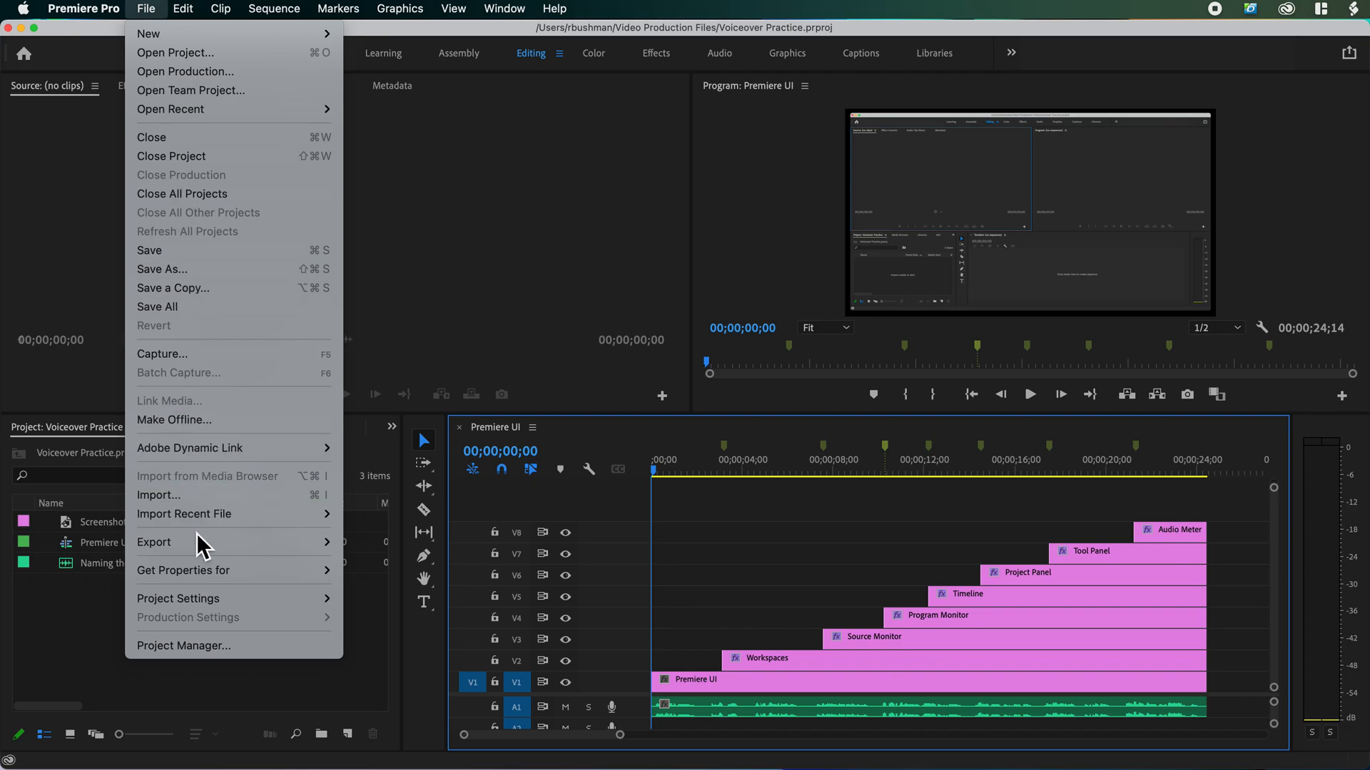
mouse_move(200, 541)
click(371, 544)
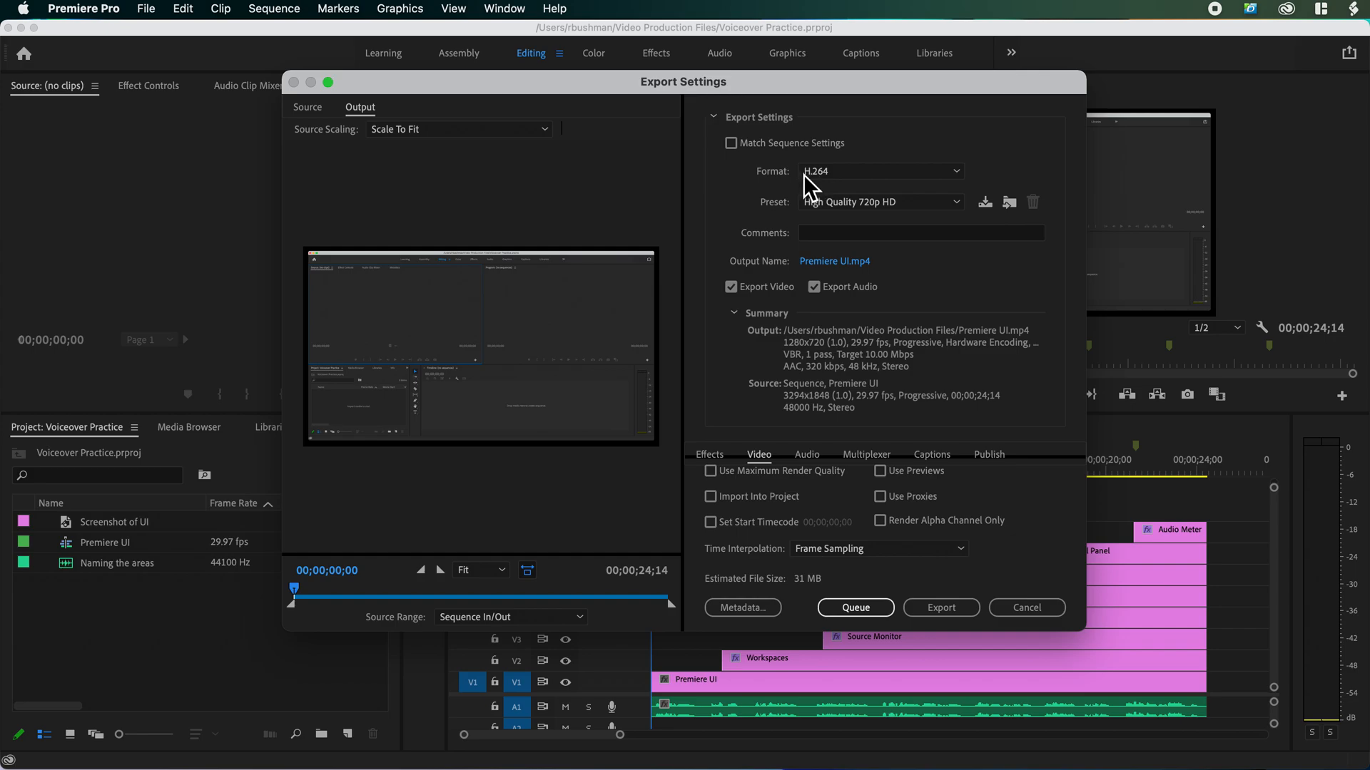
click(960, 172)
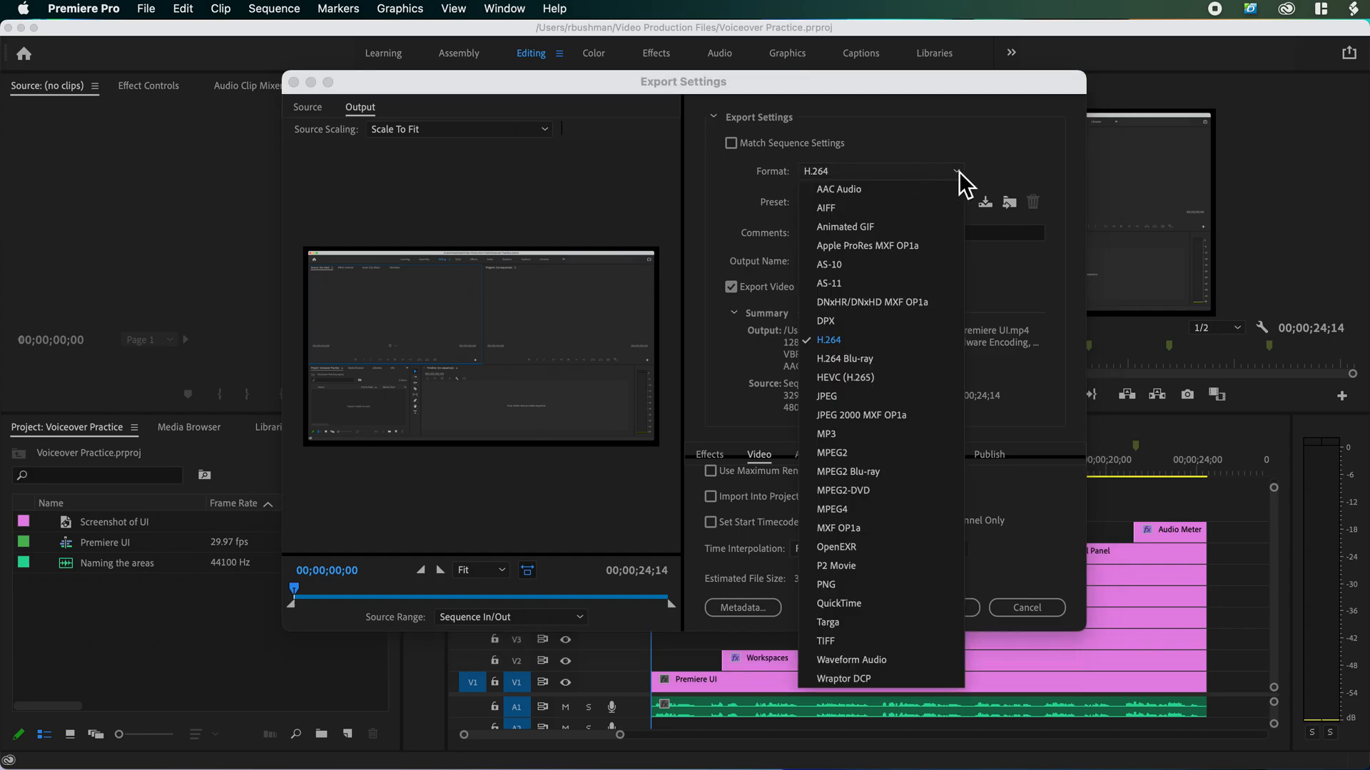
click(856, 340)
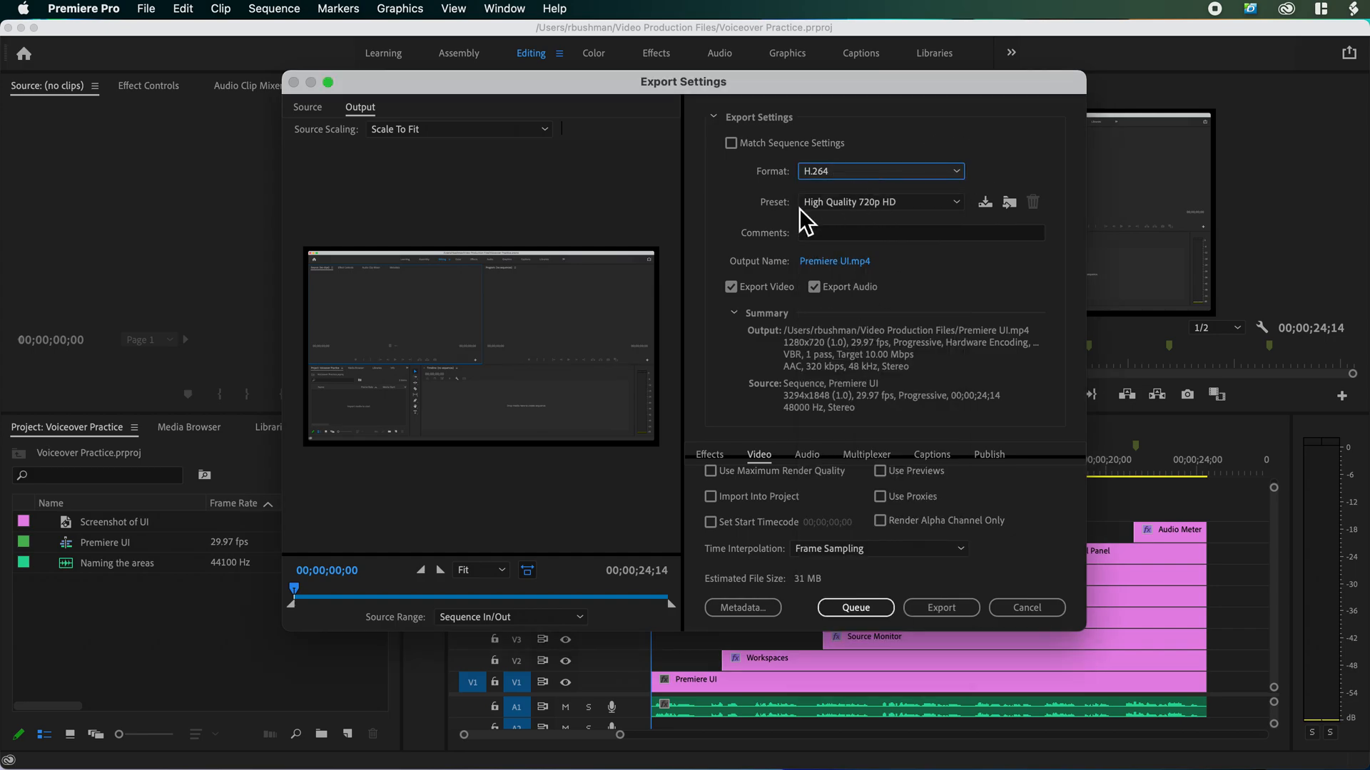
click(961, 204)
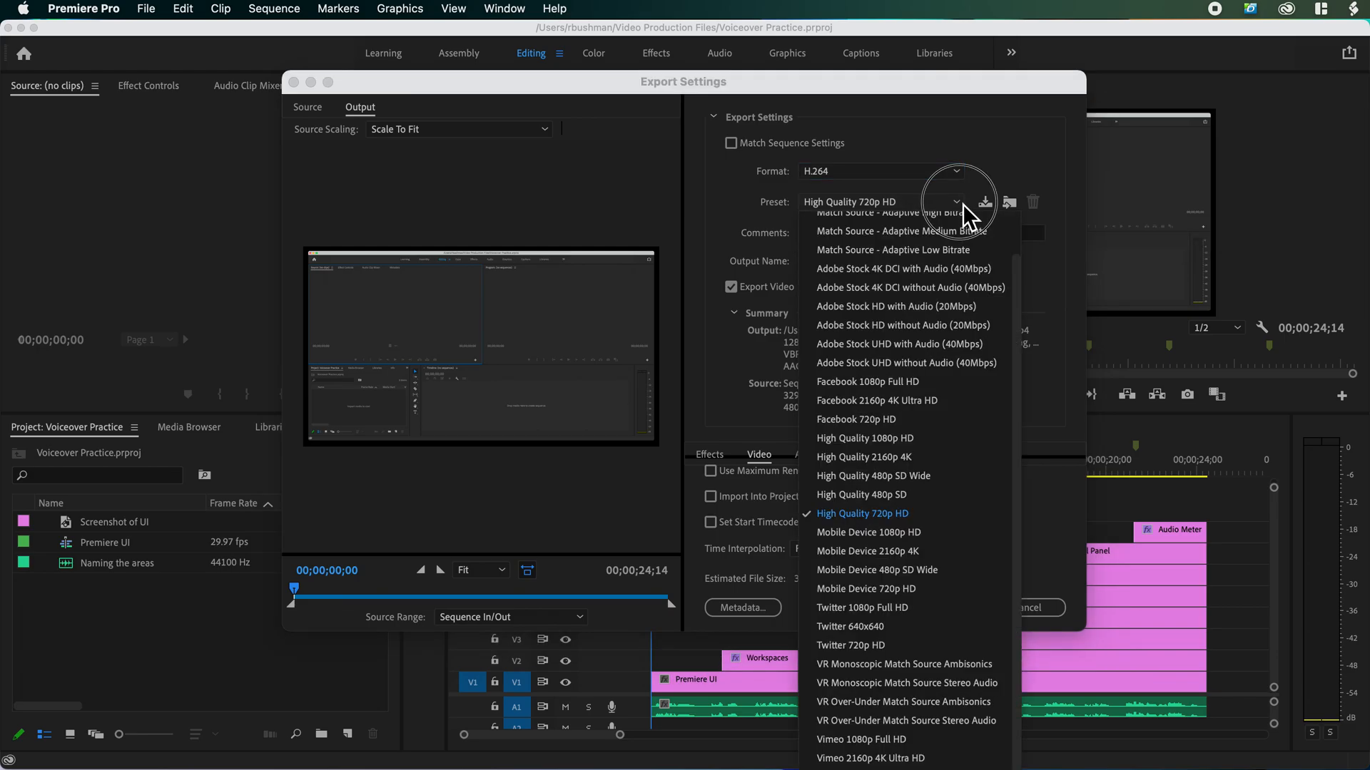
click(875, 520)
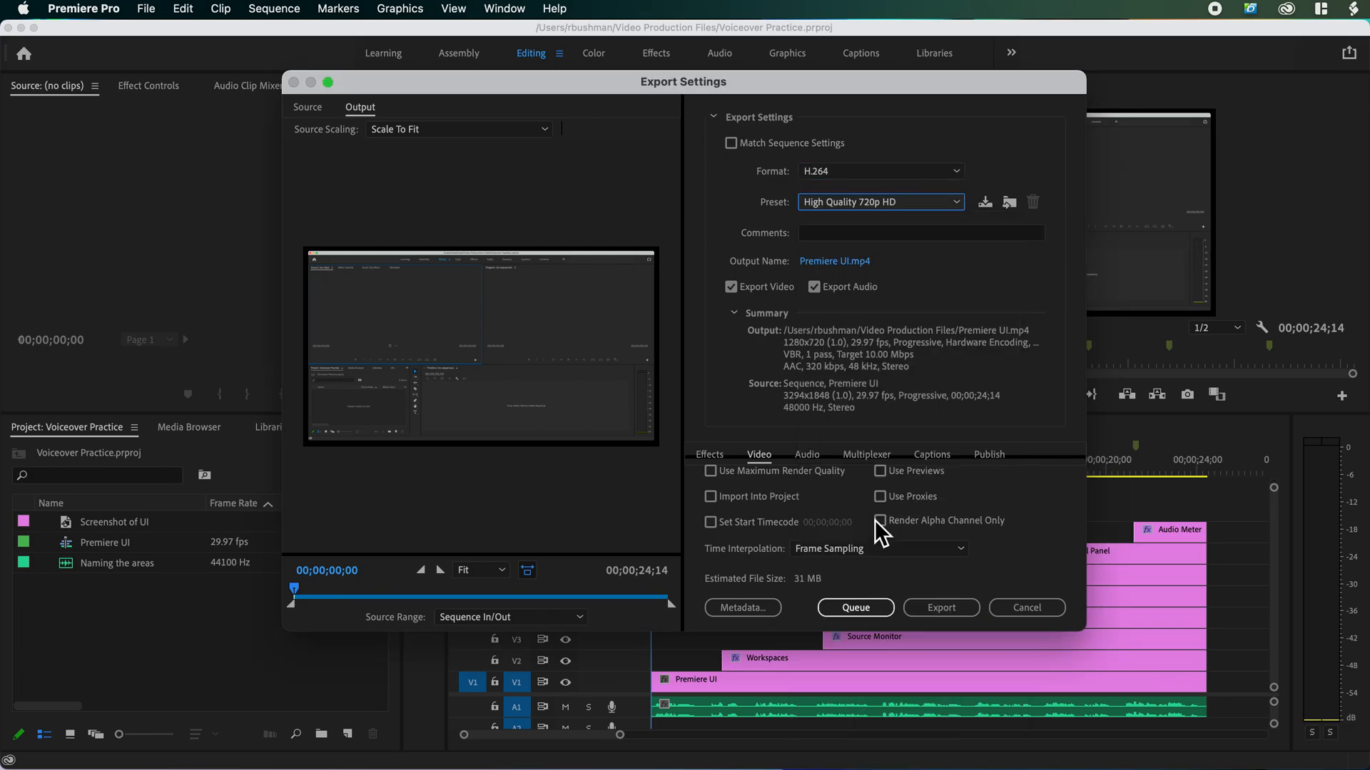
Name the output file "Premiere UI with labels.mp4" in the Video Production Files folder and export the video.
click(838, 262)
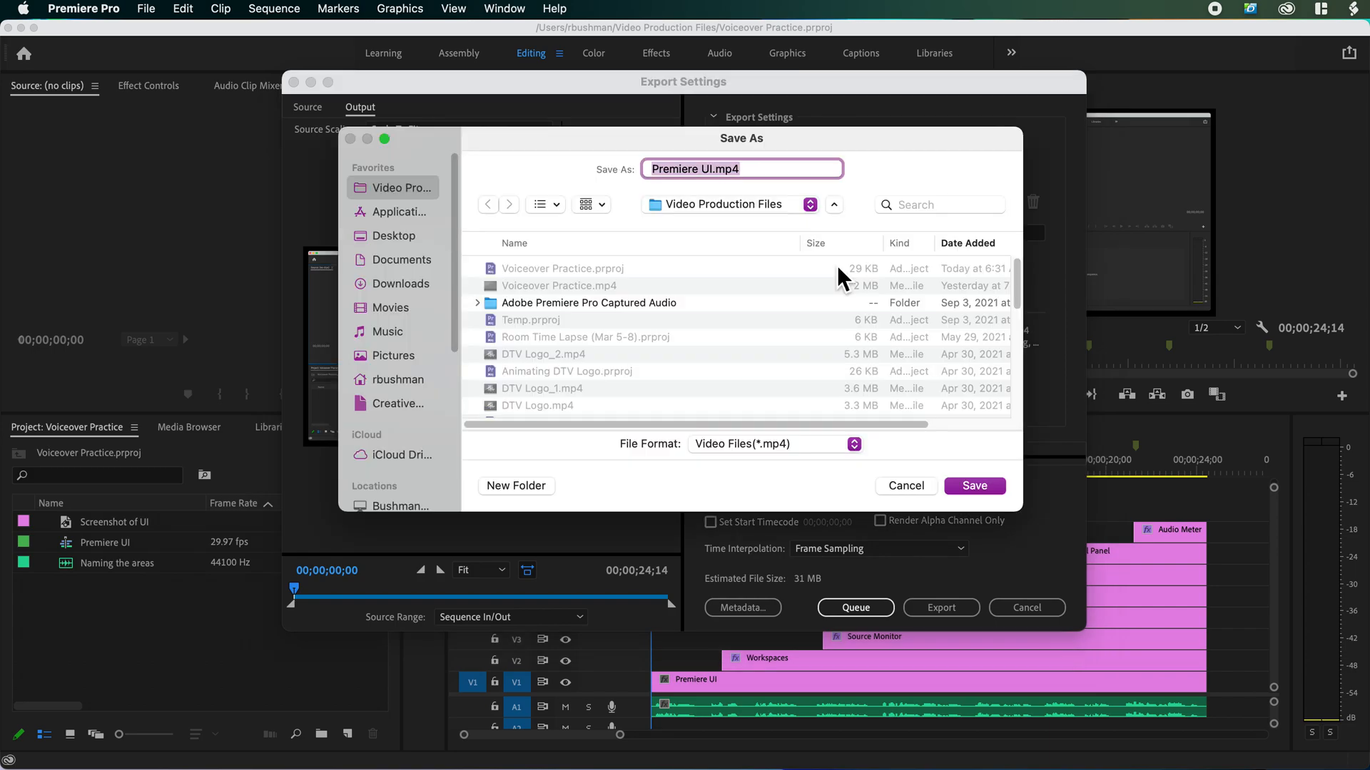
click(717, 175)
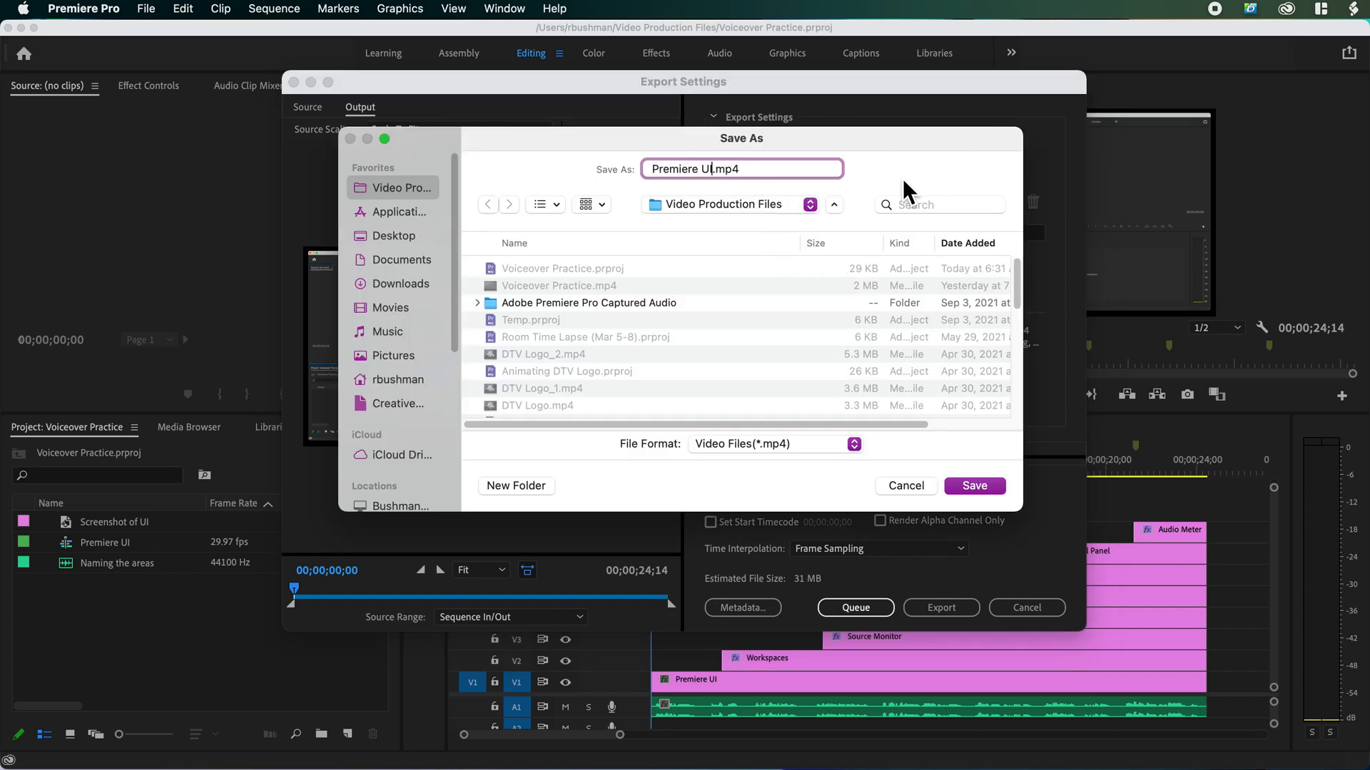
text(with)
click(986, 485)
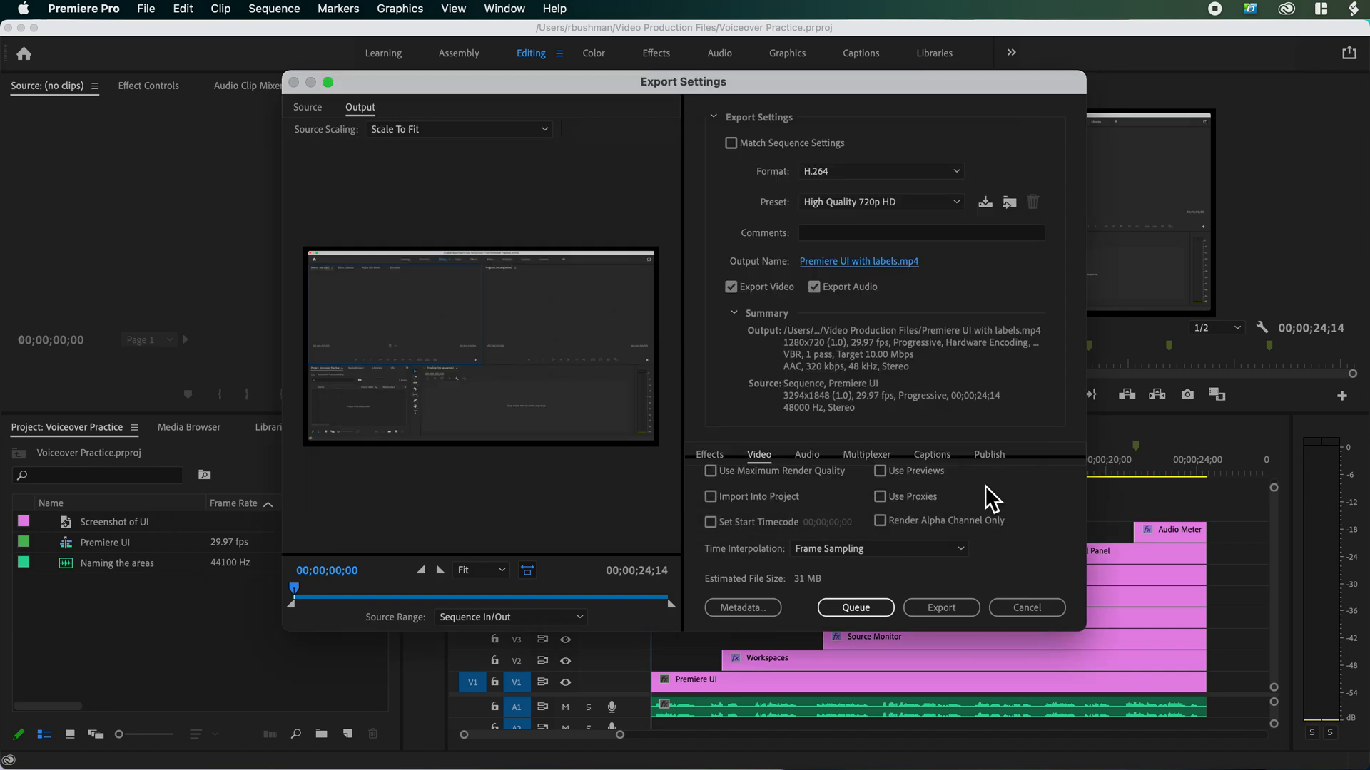
click(942, 607)
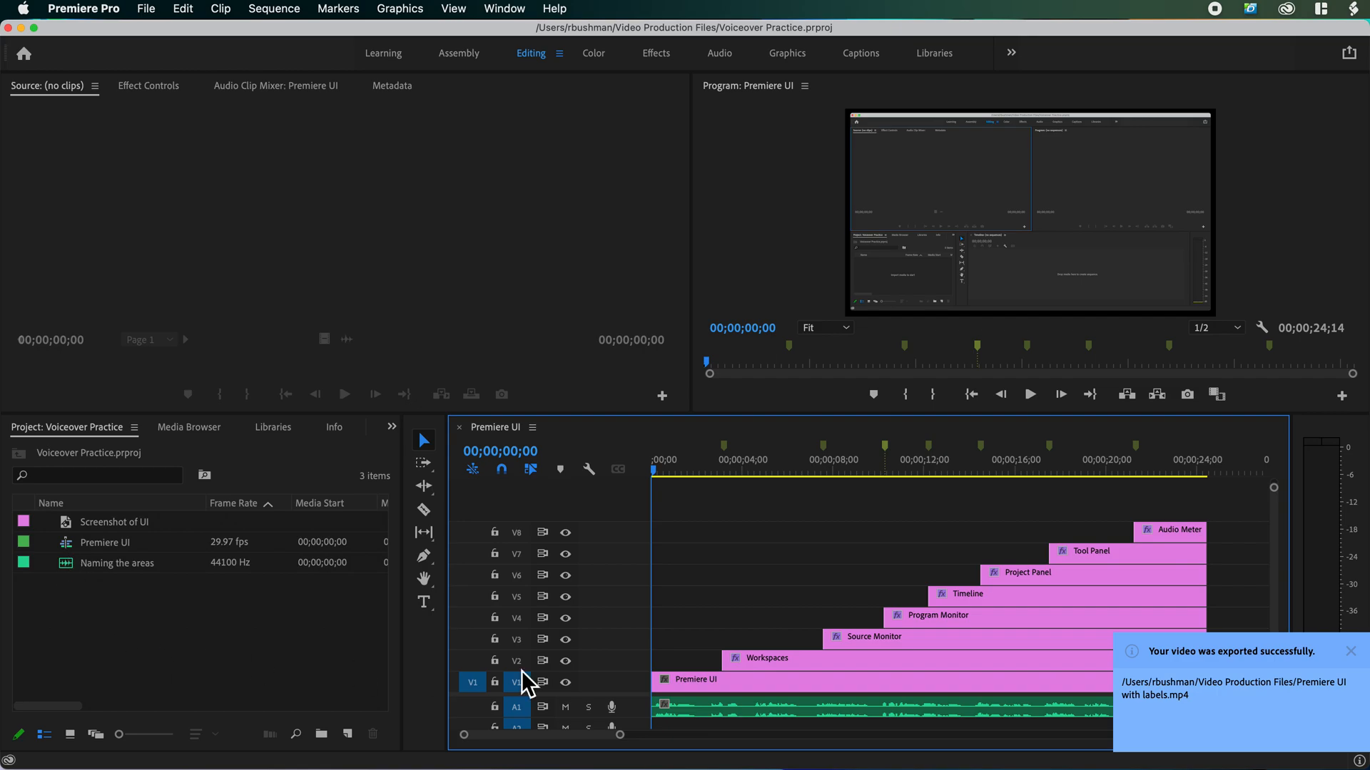
click(1351, 652)
Duplicate the Premiere UI sequence in the project and rename the copy "Premiere UI with labels".
click(73, 597)
click(73, 552)
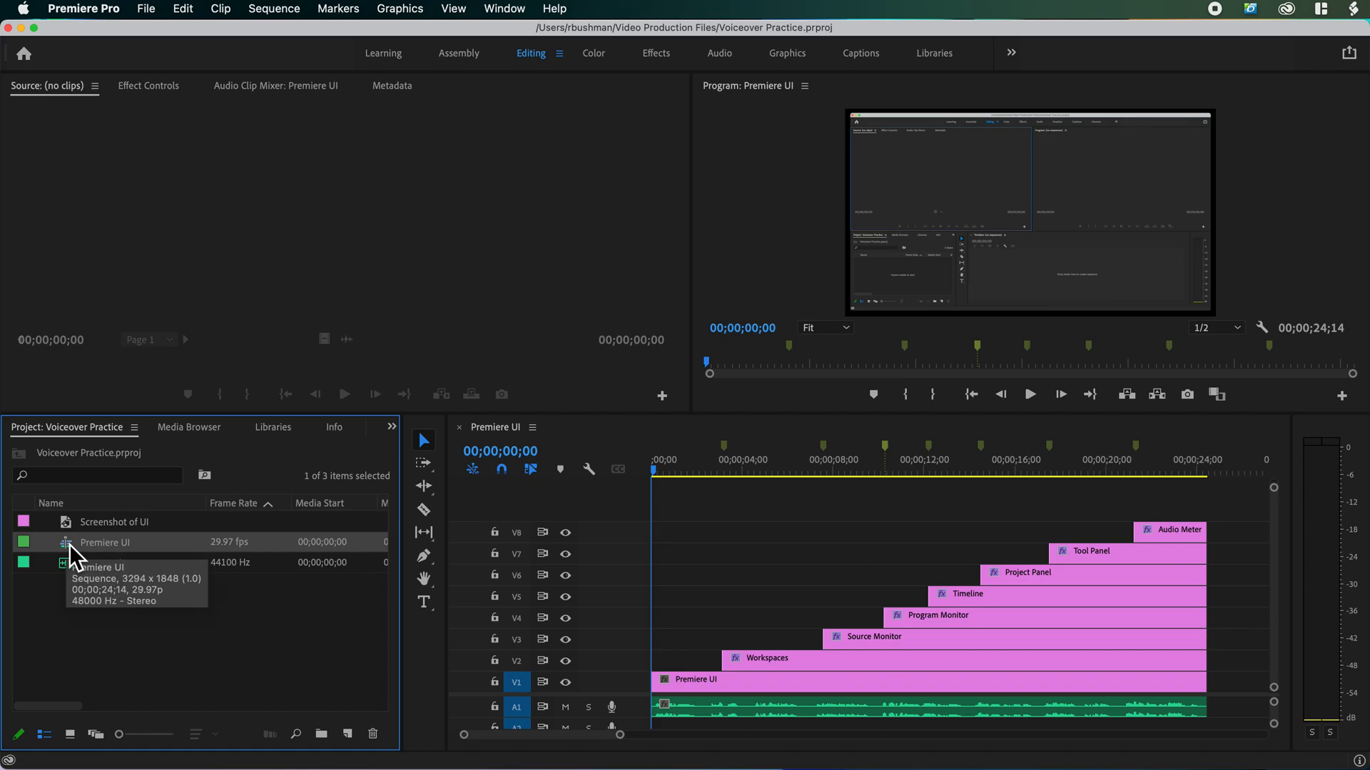
right_click(71, 555)
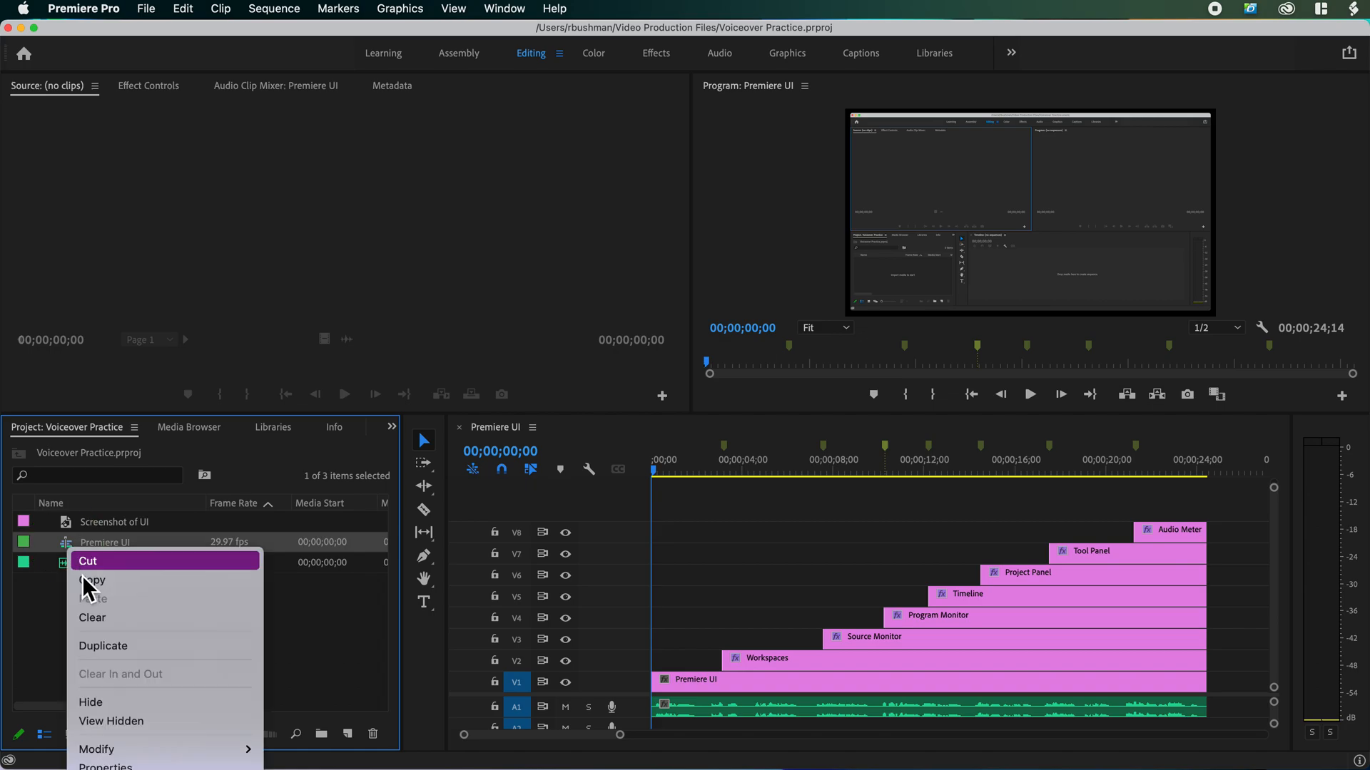
click(107, 647)
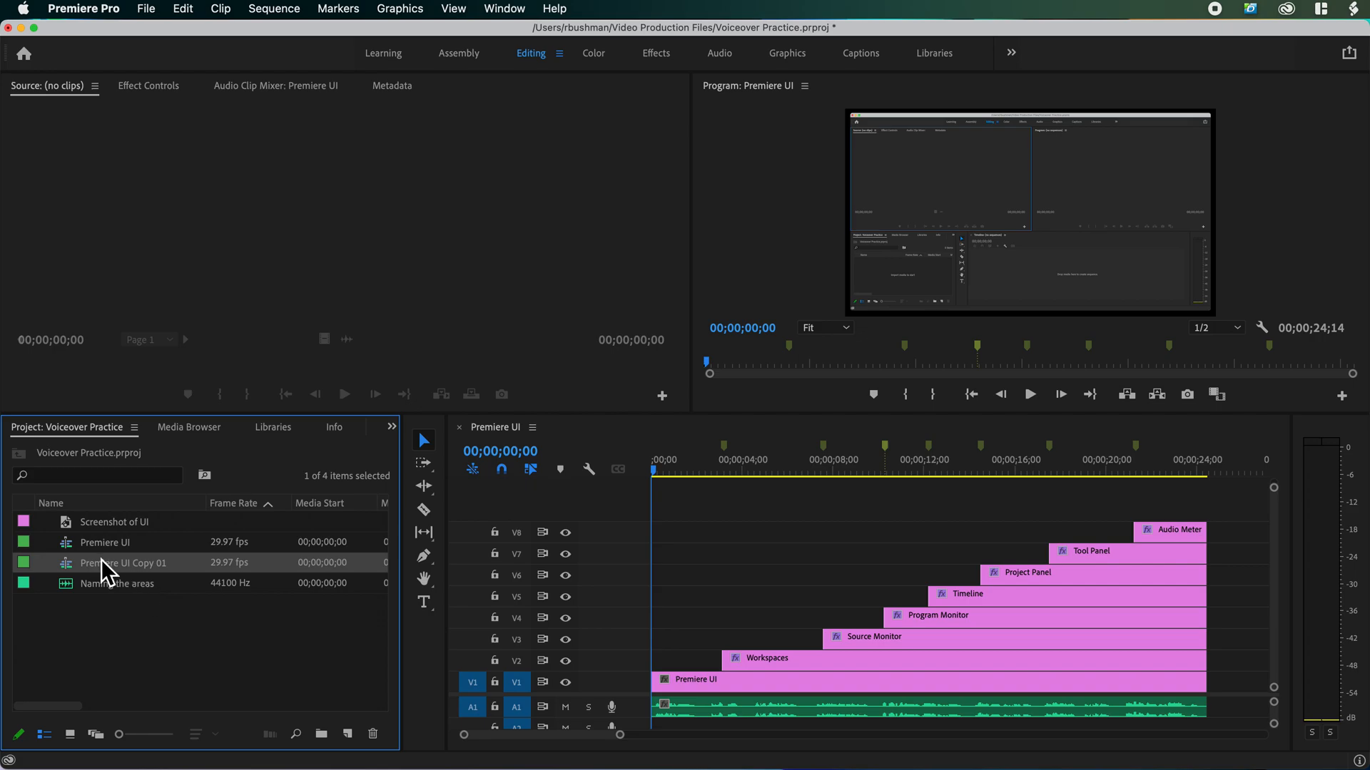
click(128, 569)
click(182, 571)
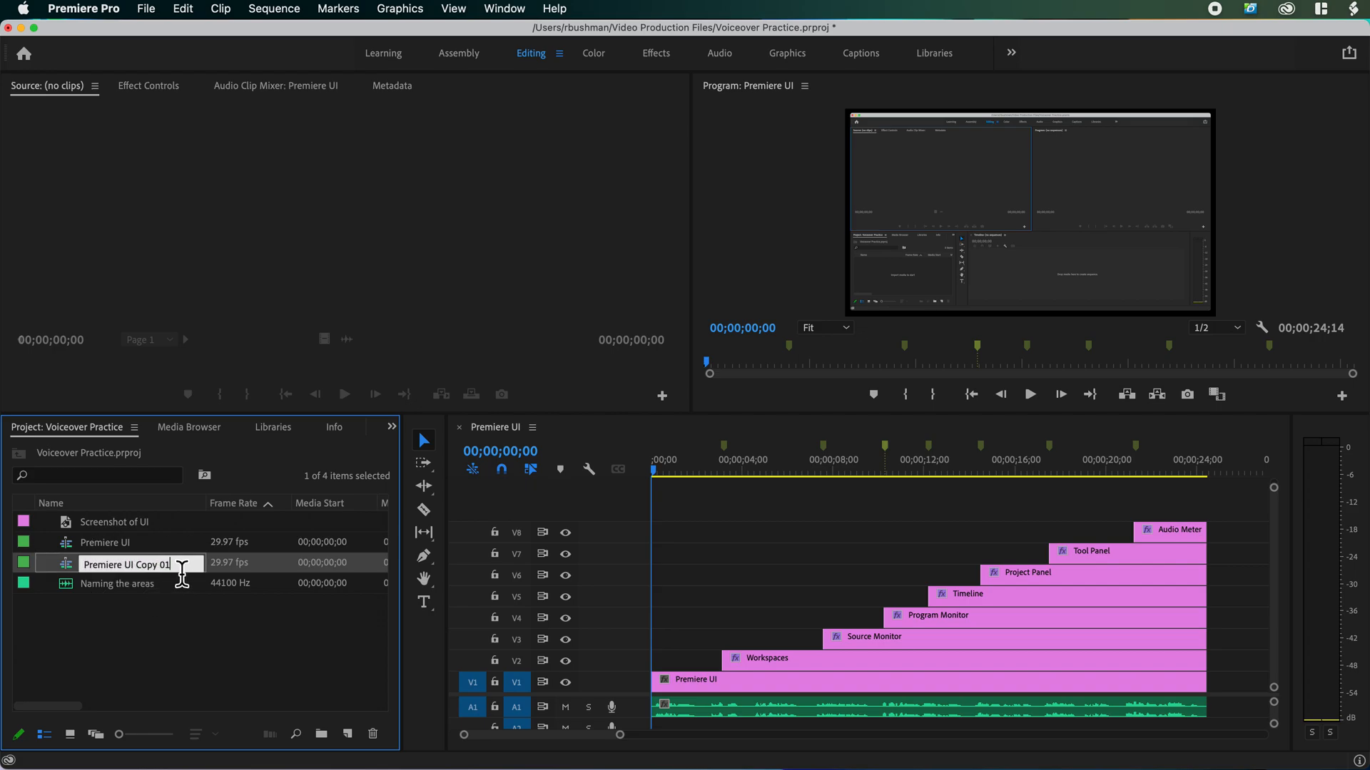
drag(141, 574, 221, 568)
text(with)
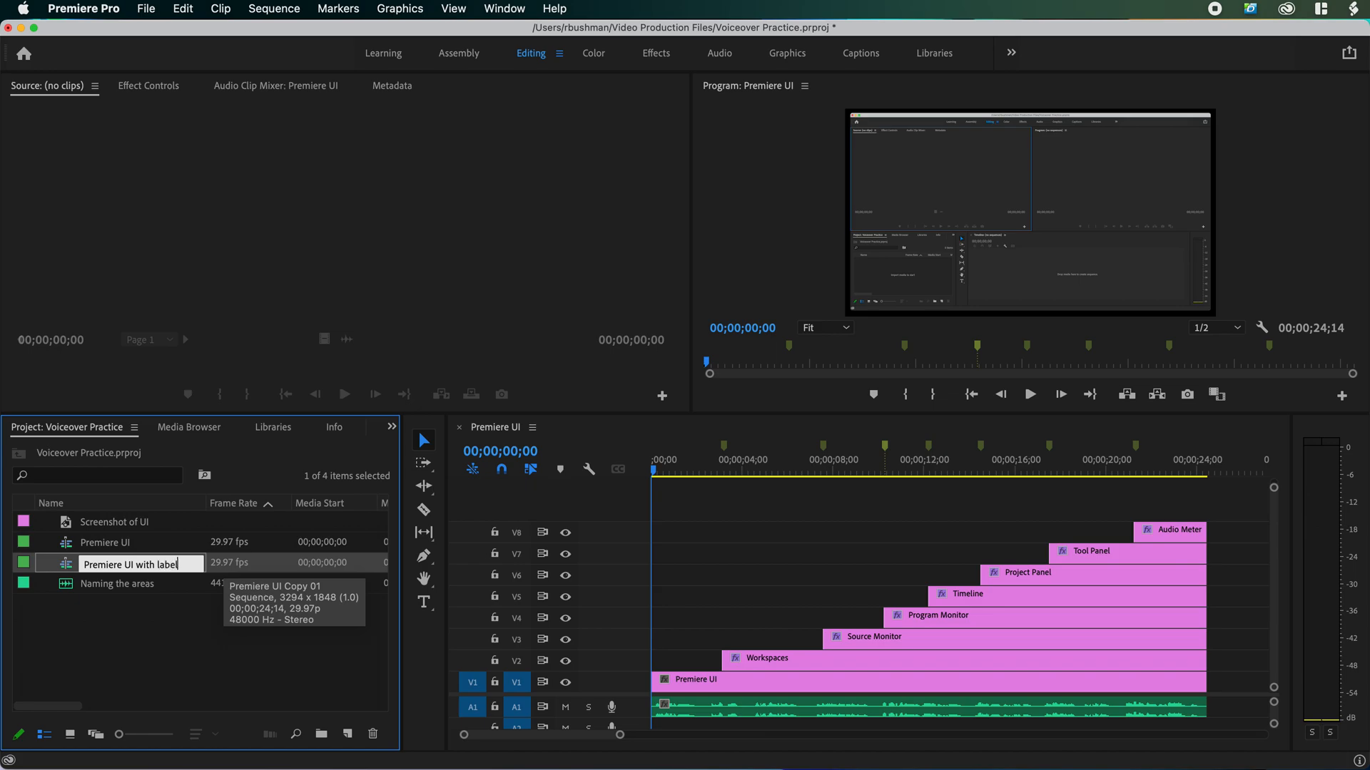
click(148, 639)
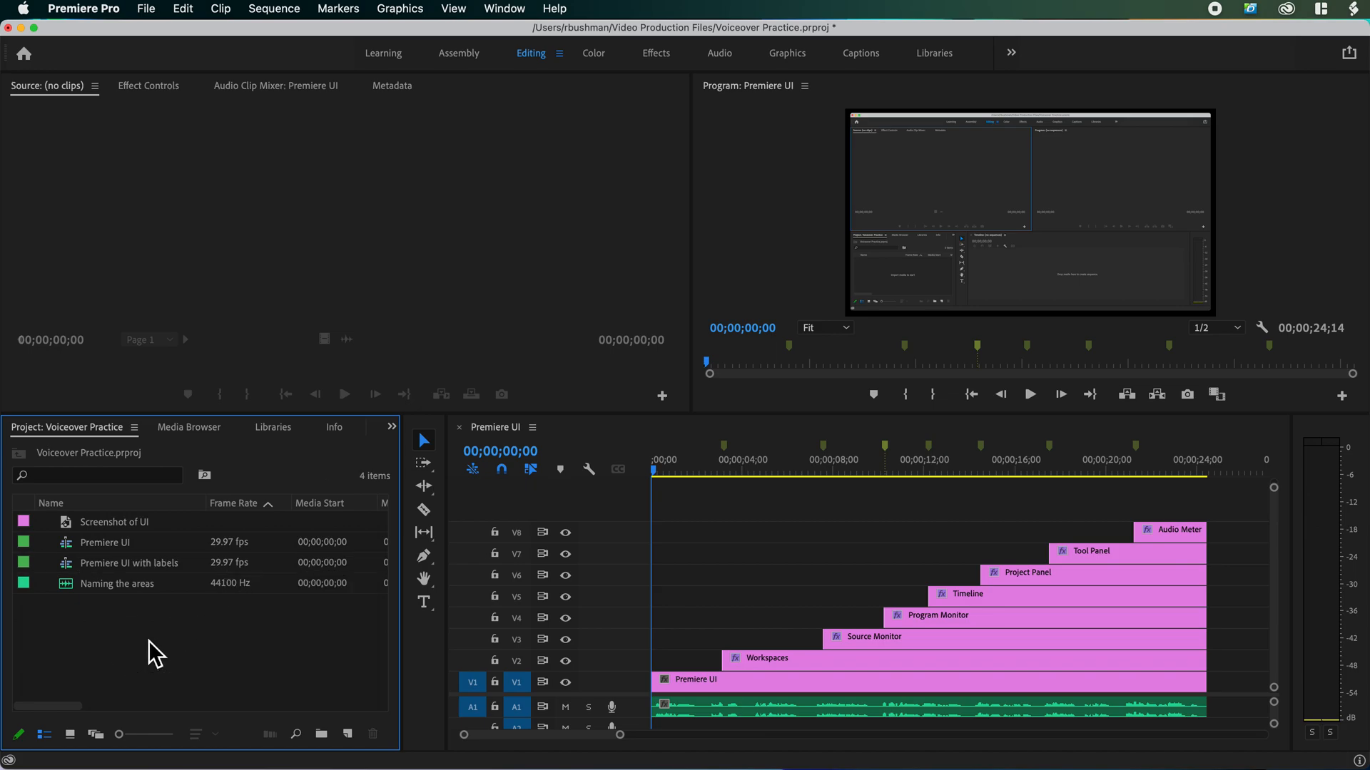
Open the "Premiere UI with labels" sequence to check its contents, close it and select the original Premiere UI sequence.
double_click(70, 568)
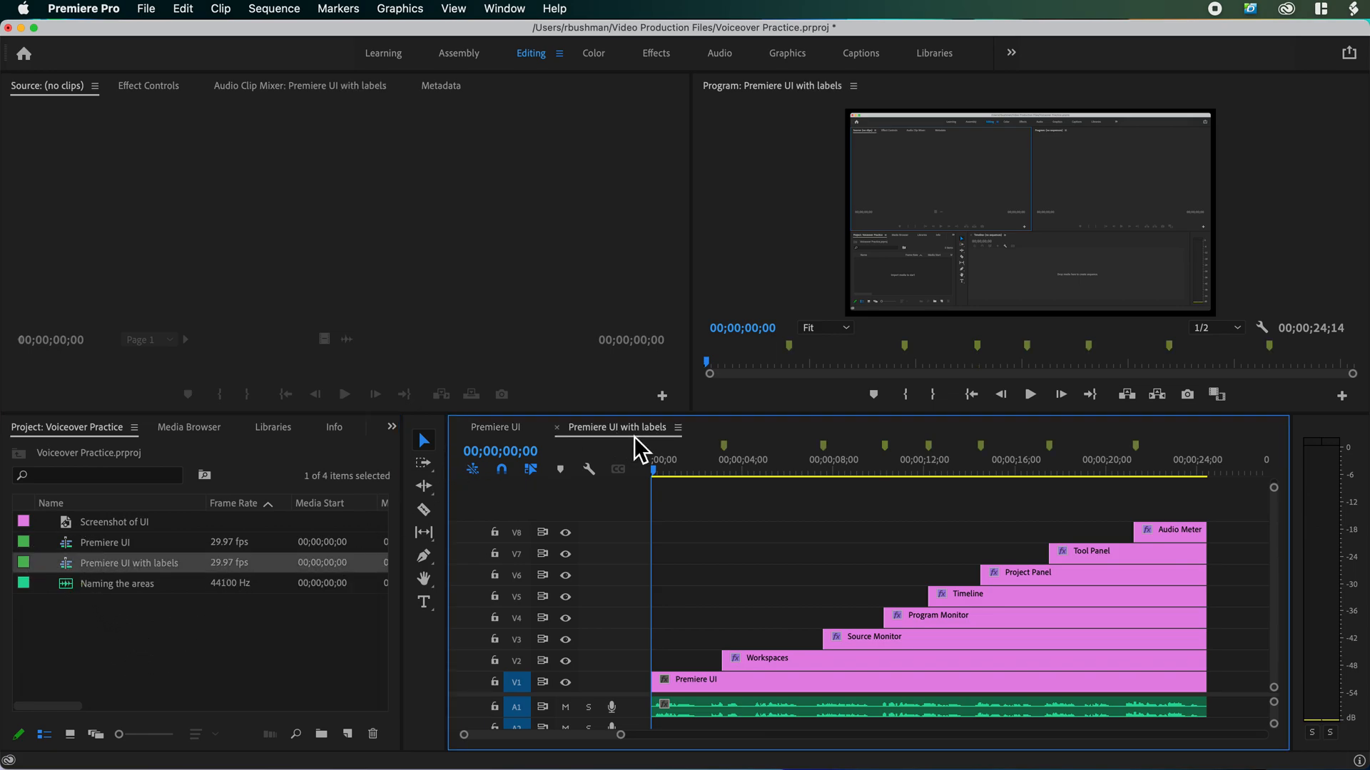
click(559, 428)
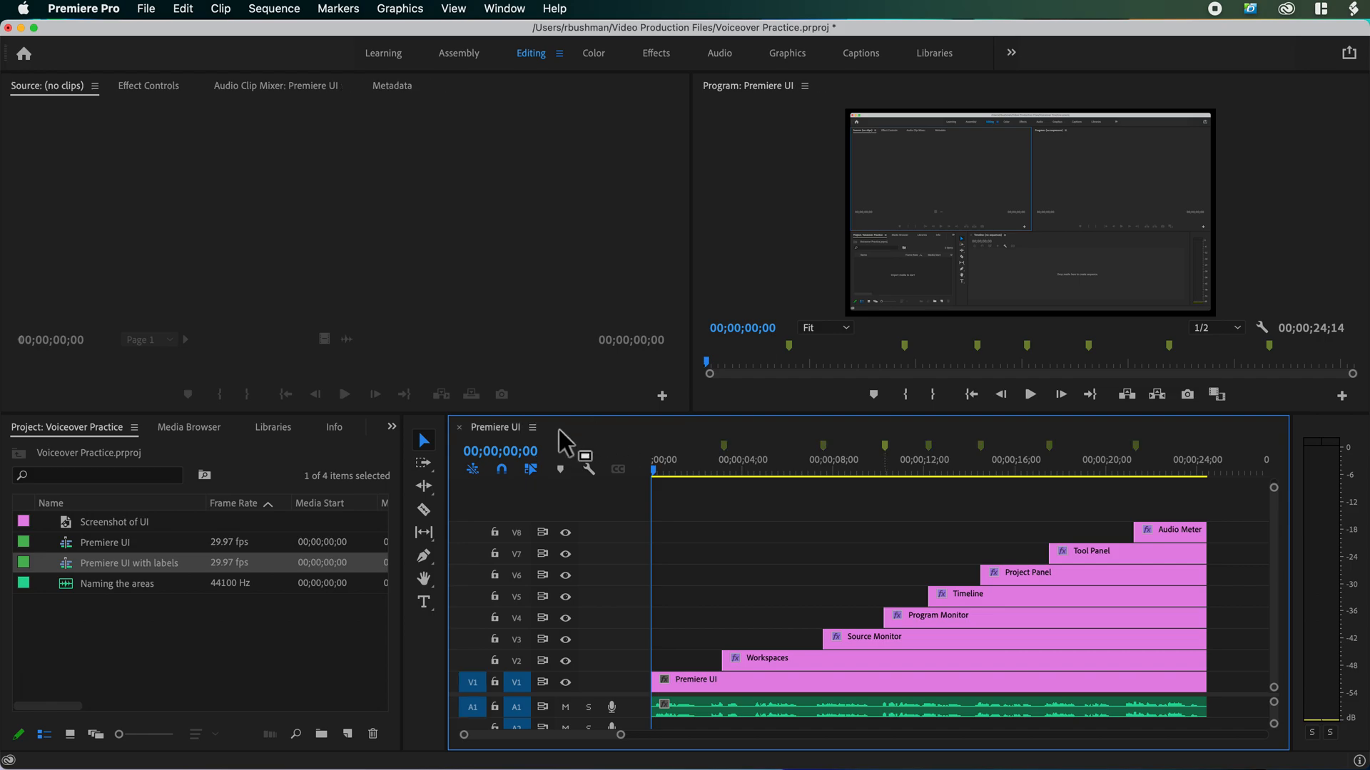
click(99, 543)
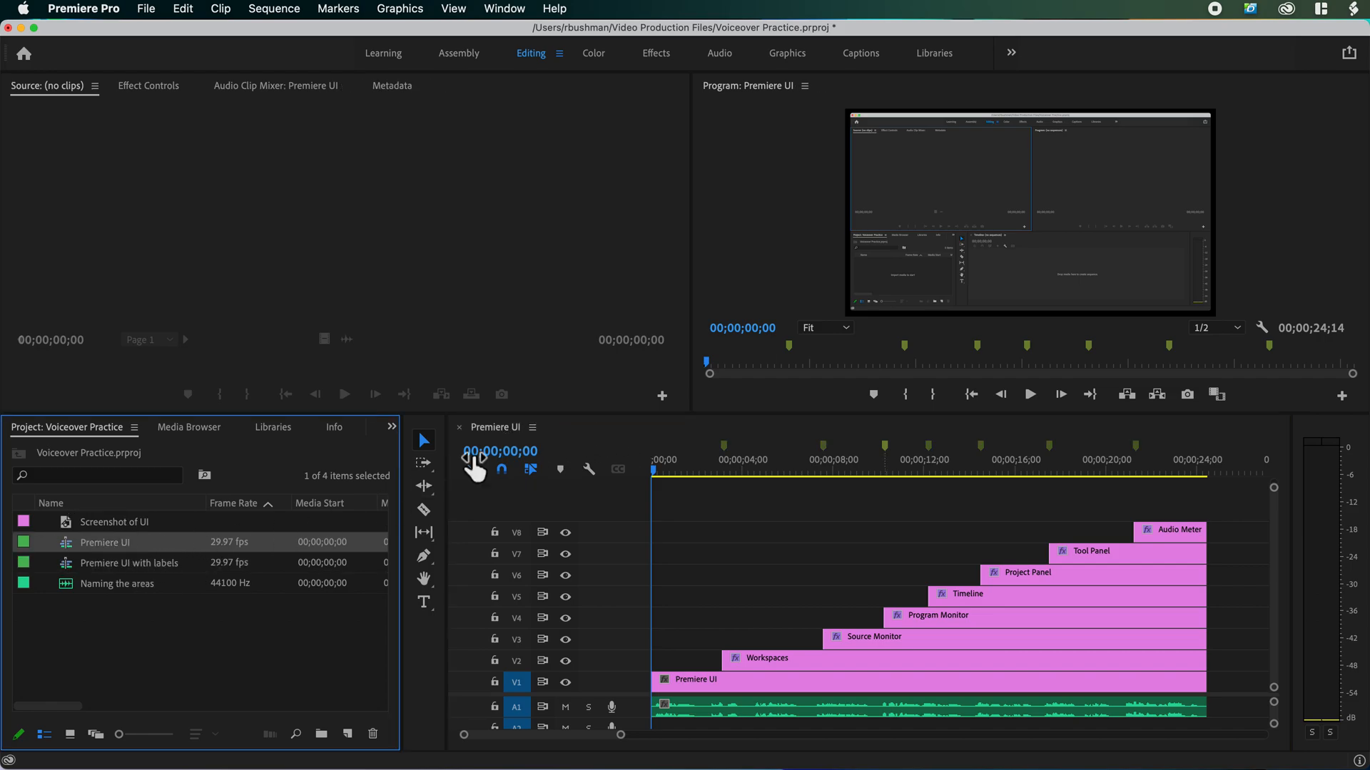
Delete all titles on tracks V2 to V8 of the original Premiere UI sequence and clear all its markers.
click(1163, 529)
drag(1163, 501, 960, 669)
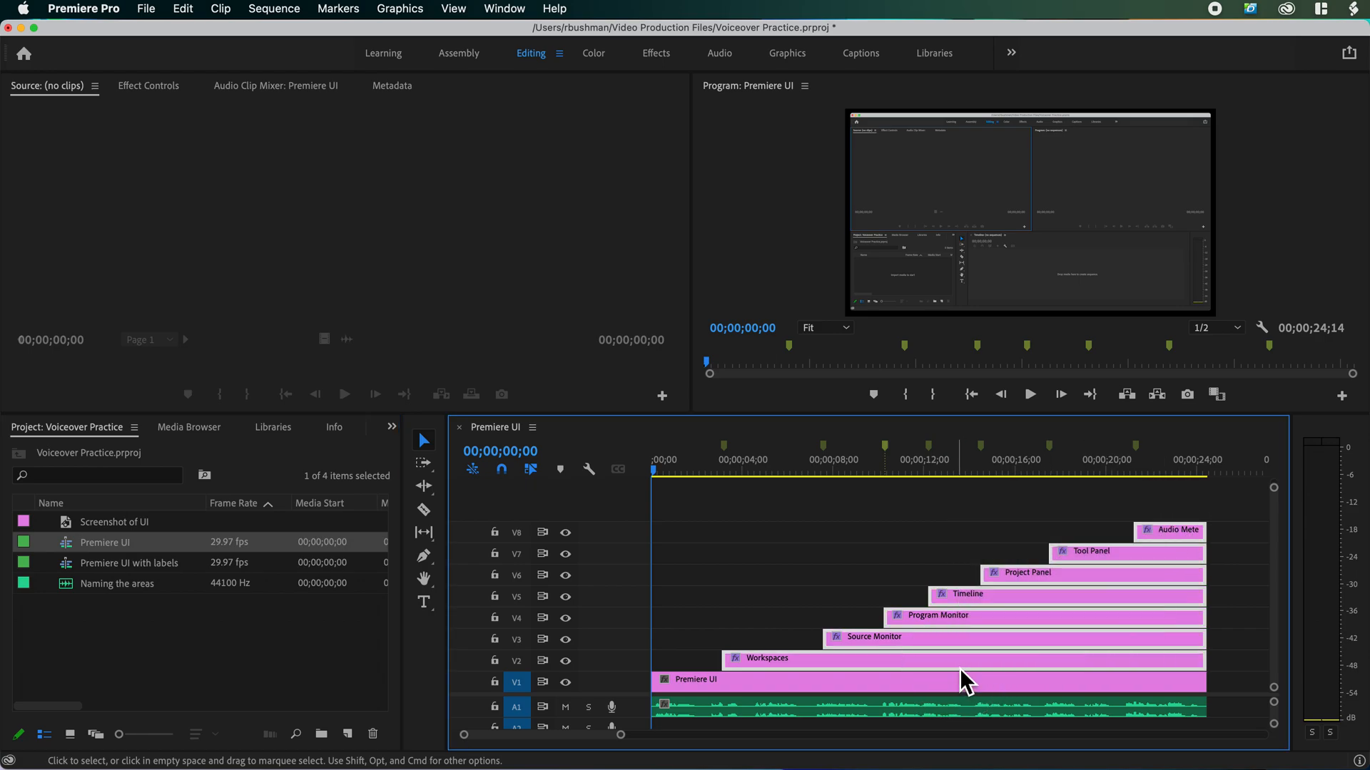
key(Delete)
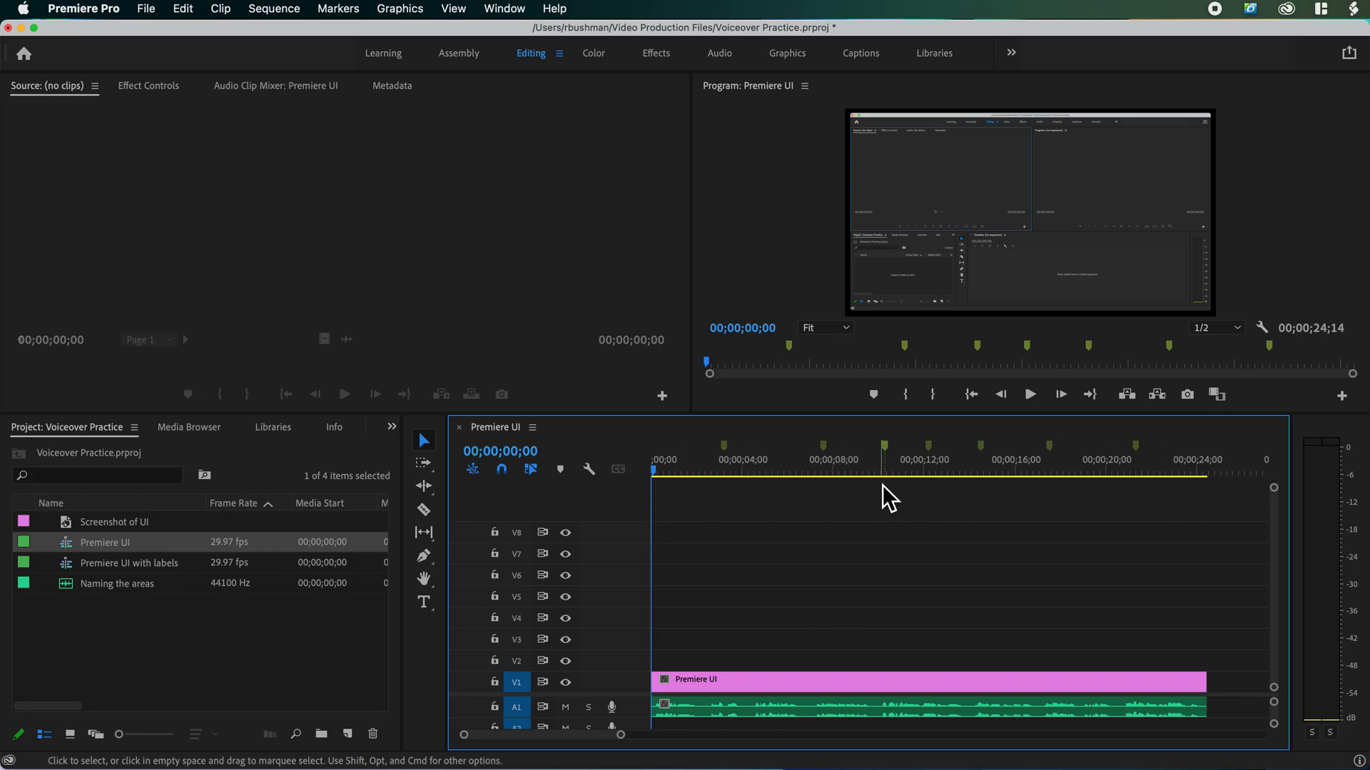
click(854, 469)
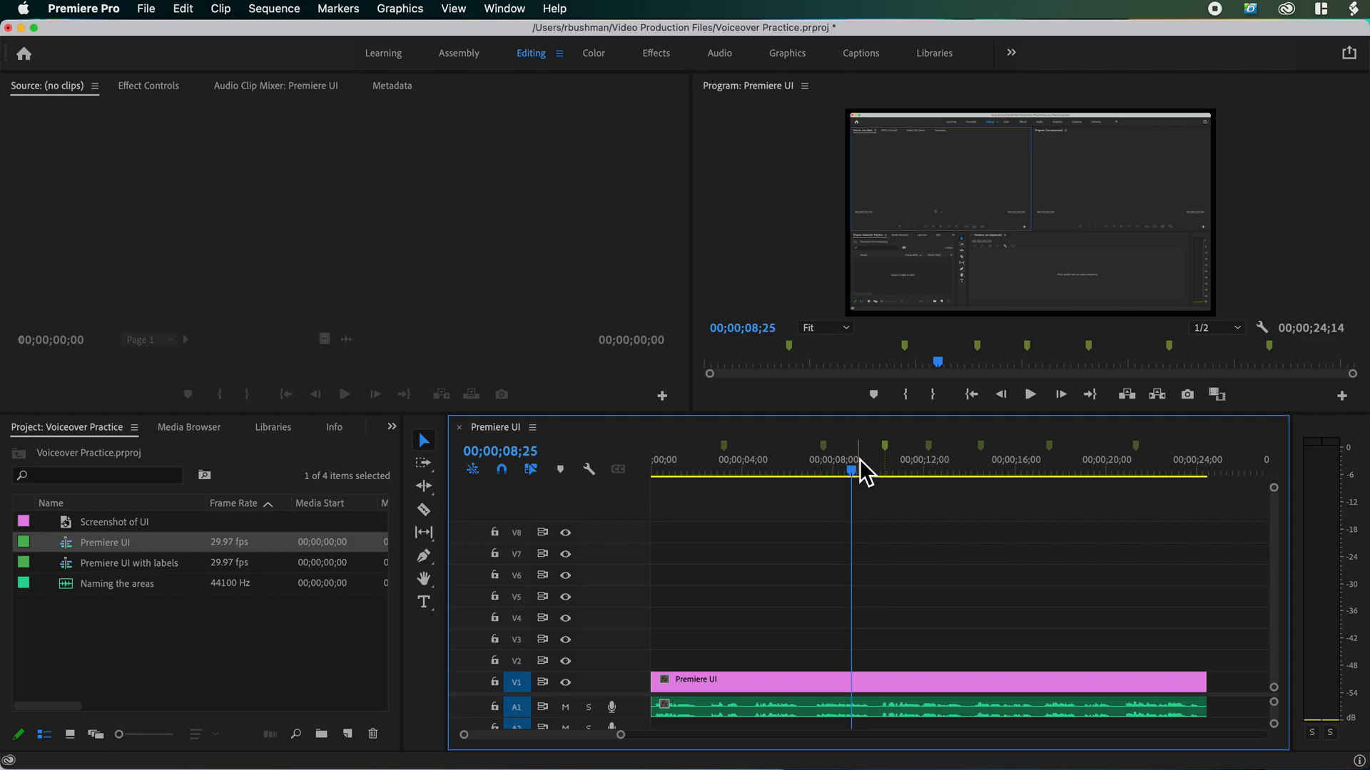
click(344, 9)
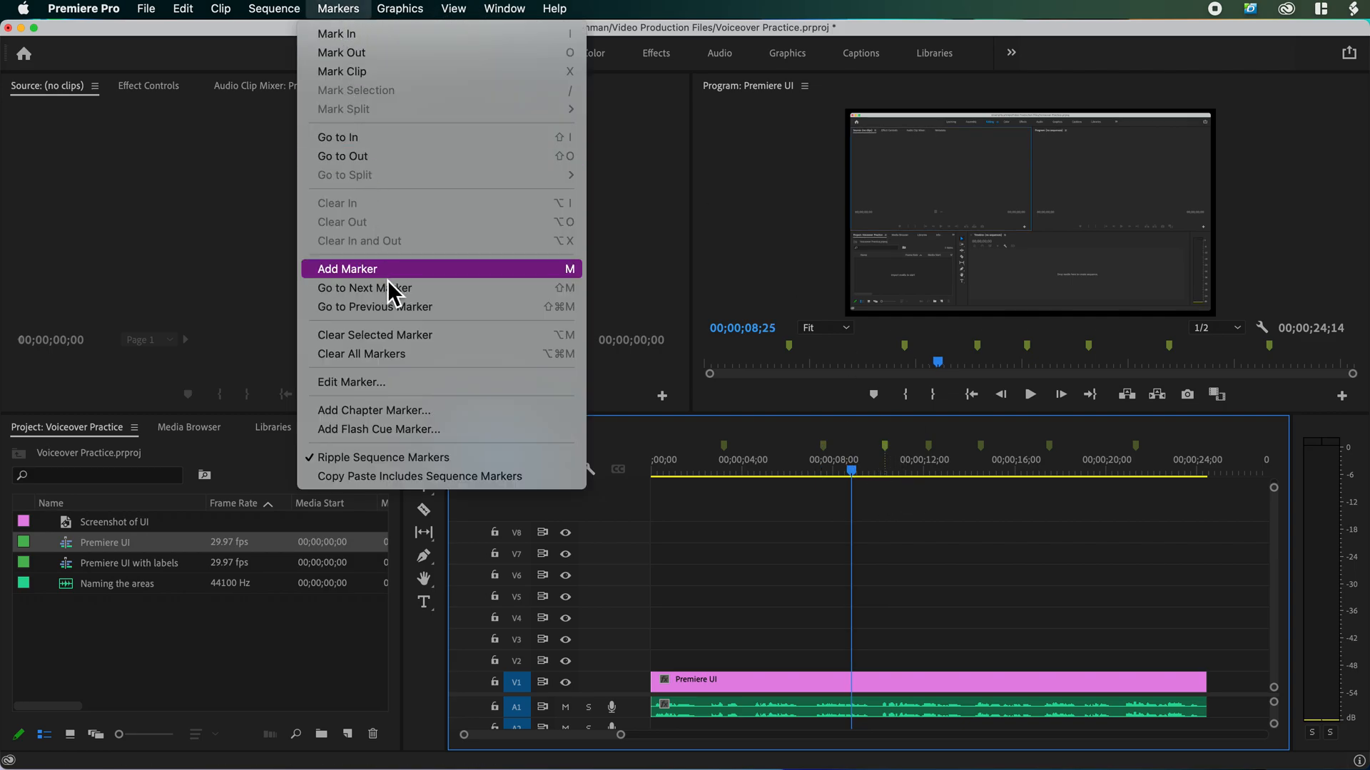
click(405, 354)
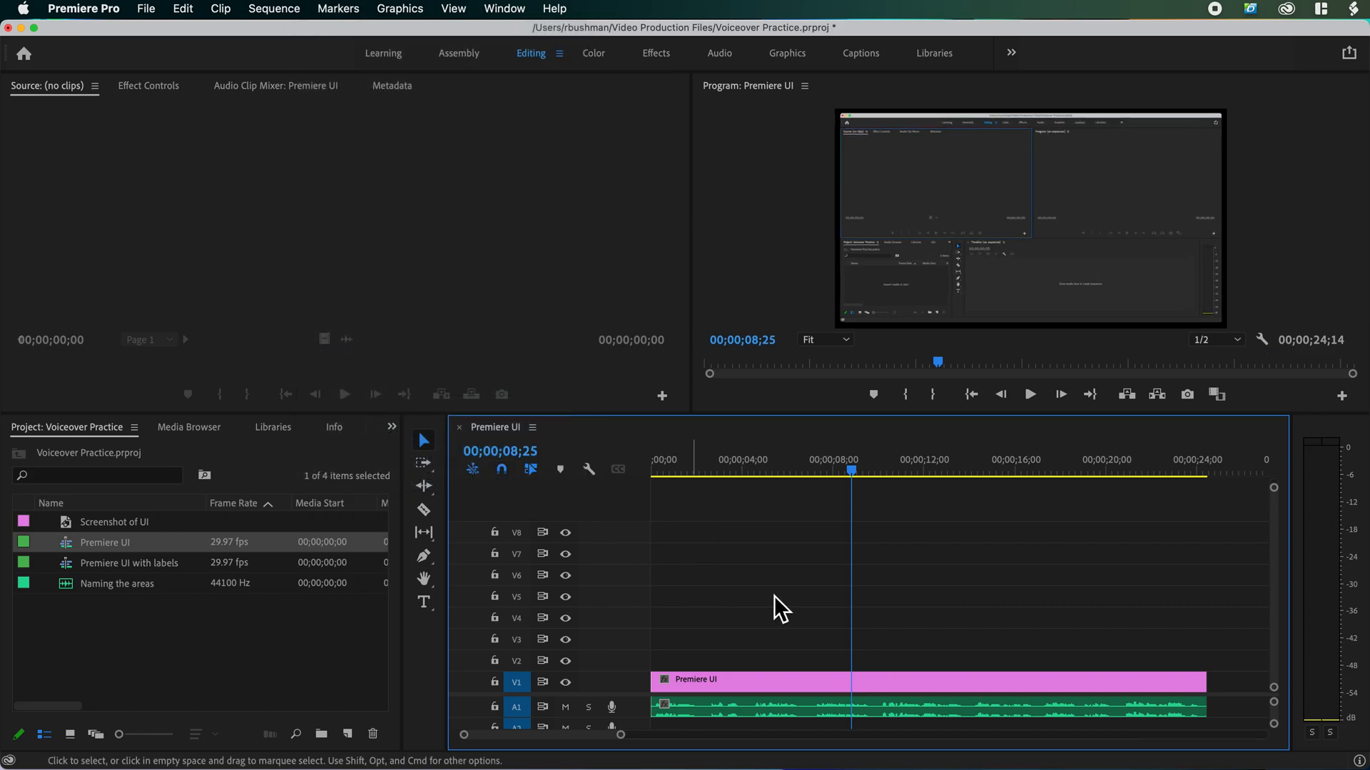
Open "Premiere UI with labels" alongside Premiere UI and switch between the two sequences to compare their timelines.
double_click(109, 567)
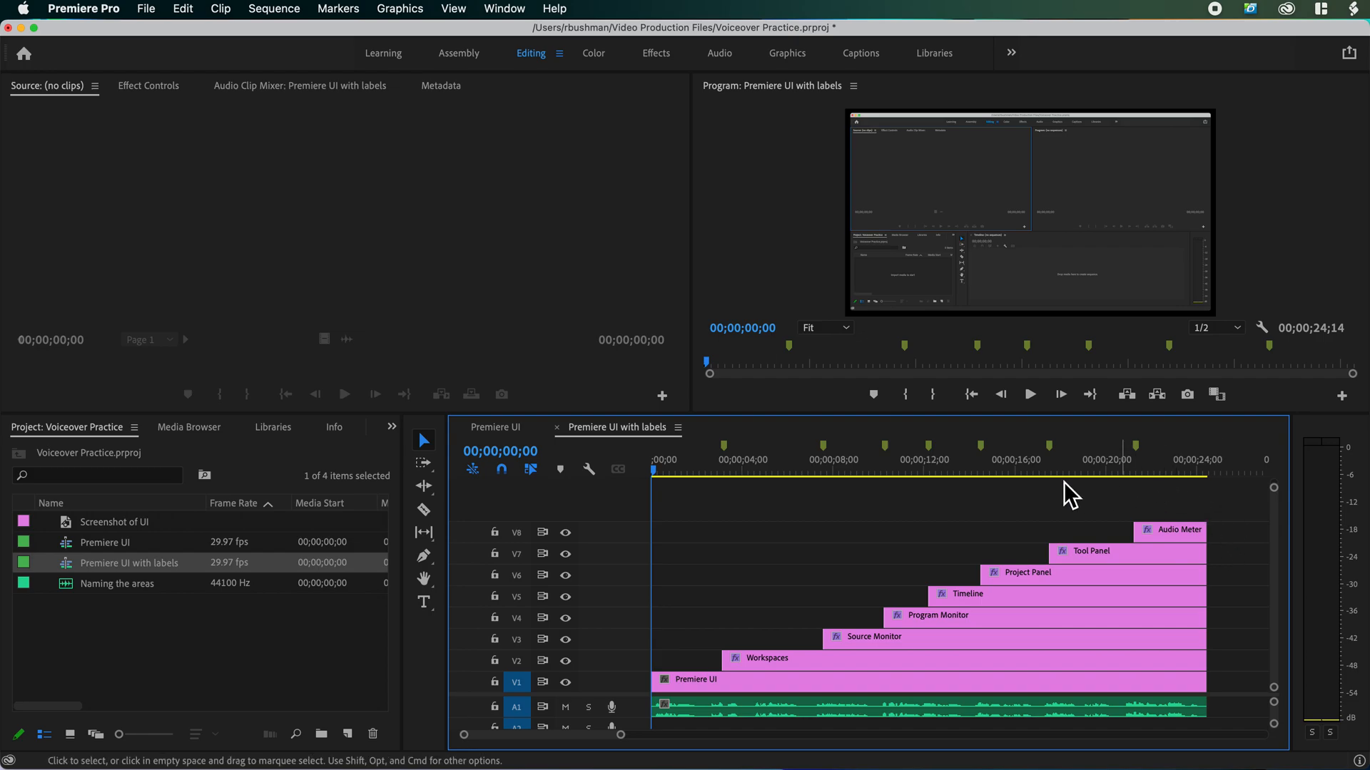
click(500, 428)
click(593, 428)
click(519, 432)
click(597, 428)
click(514, 431)
click(602, 429)
click(494, 430)
click(605, 430)
click(495, 430)
click(590, 428)
click(498, 430)
drag(866, 487, 1002, 480)
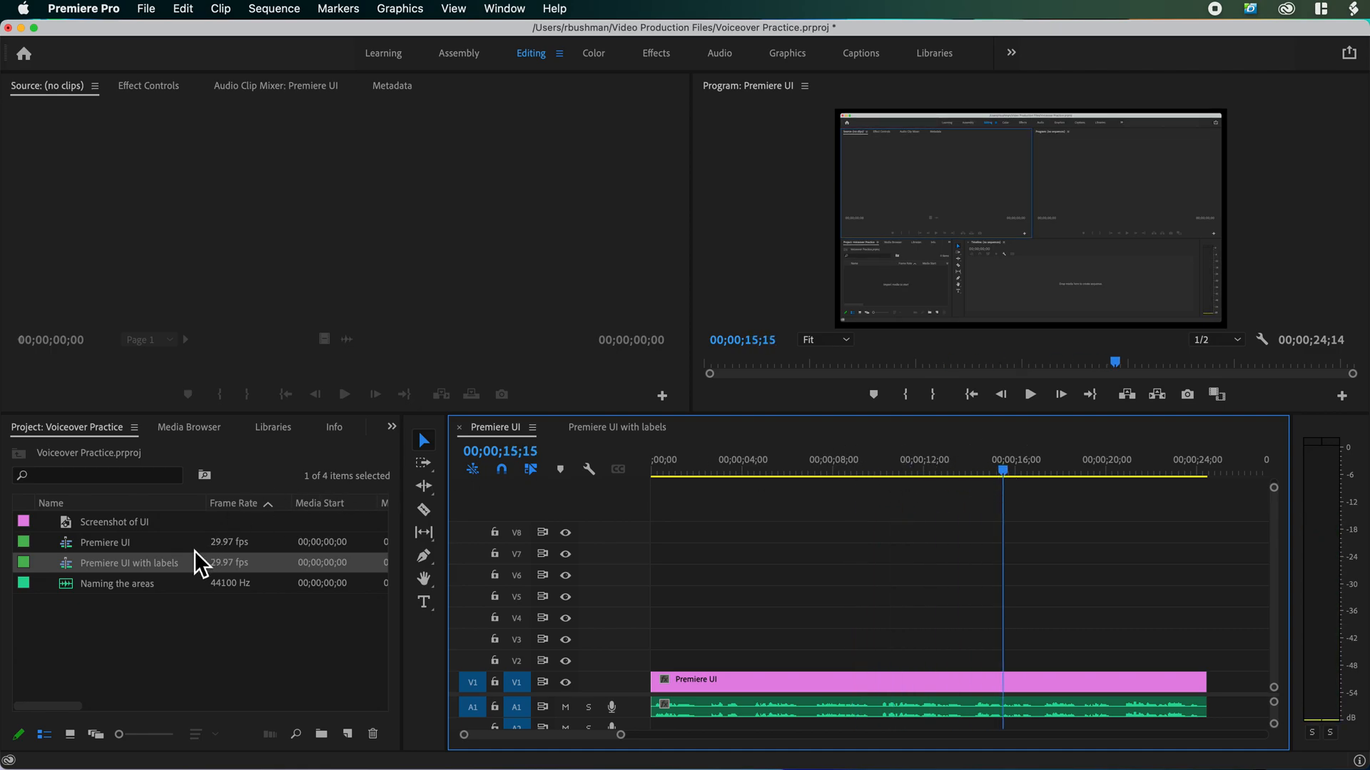
click(122, 563)
click(110, 544)
click(634, 430)
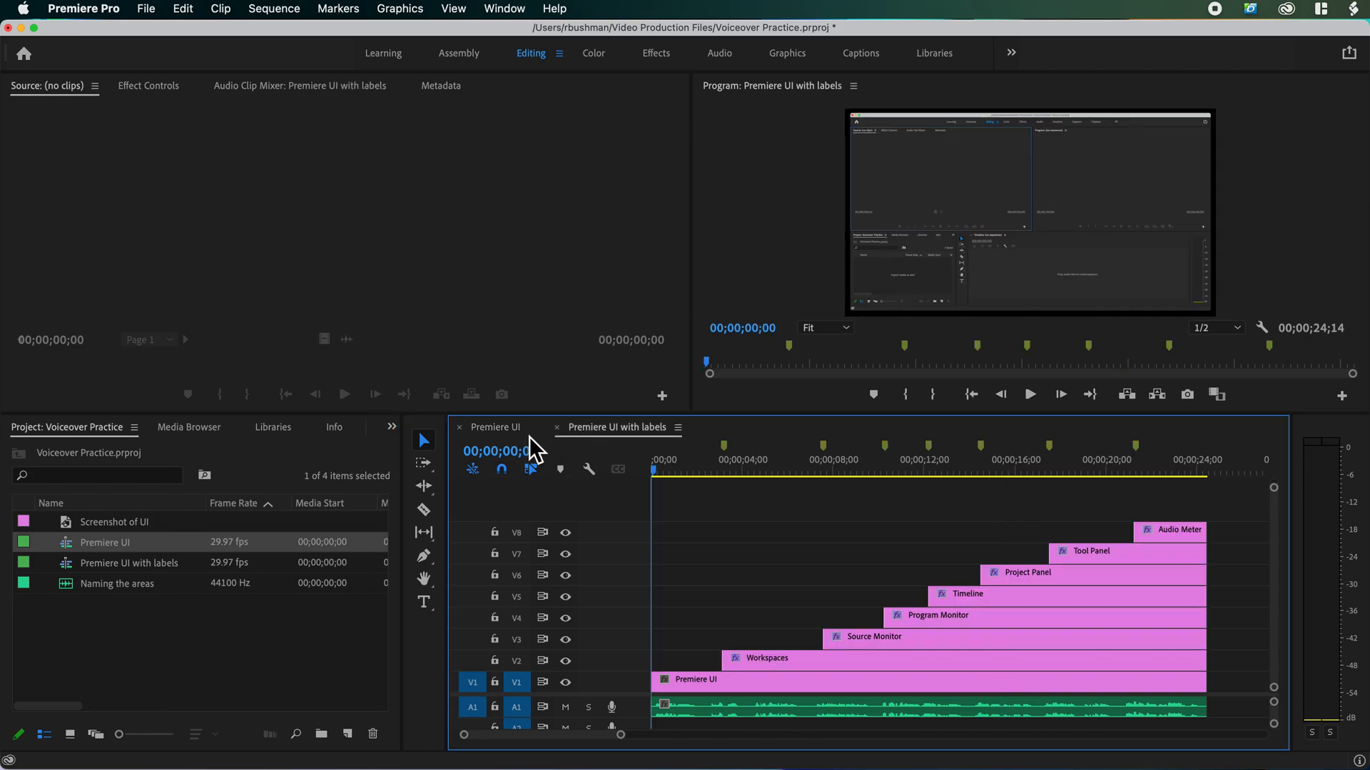
click(515, 431)
click(597, 430)
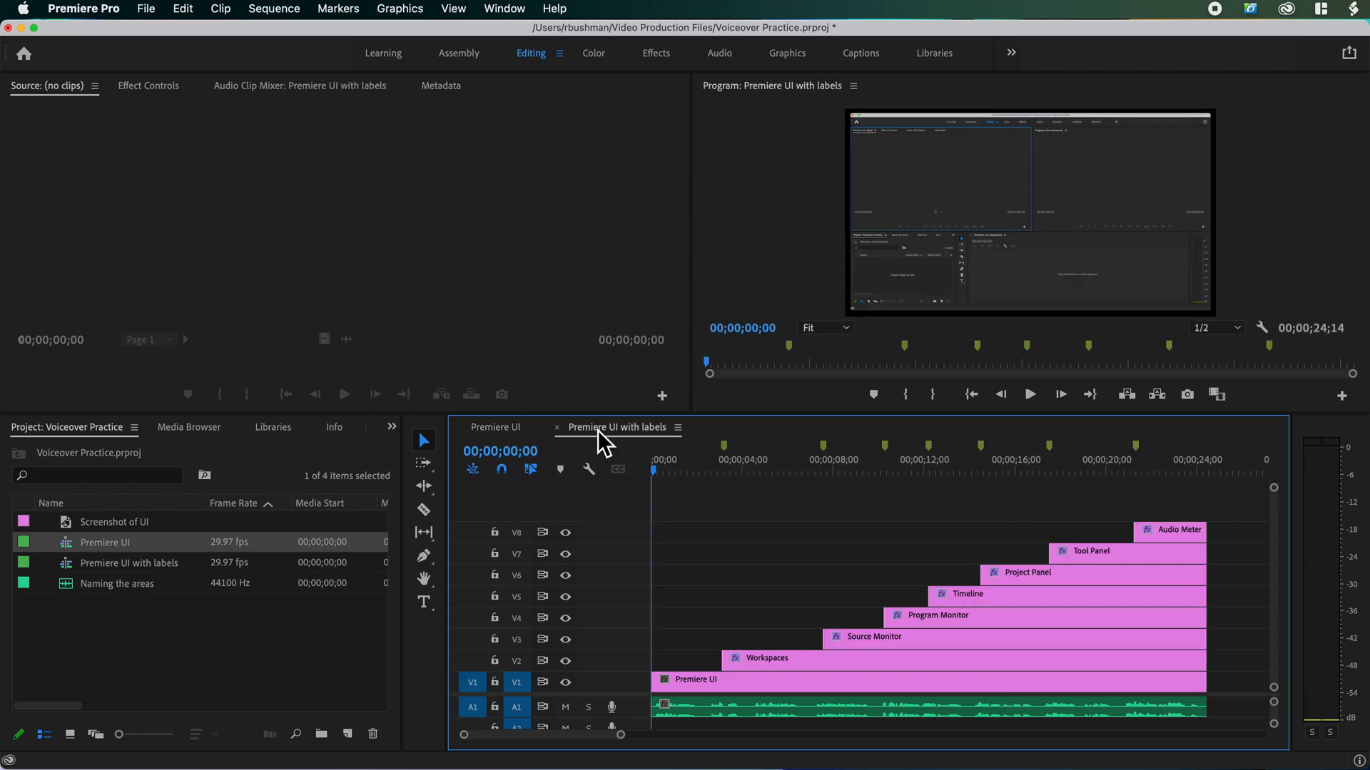
click(532, 430)
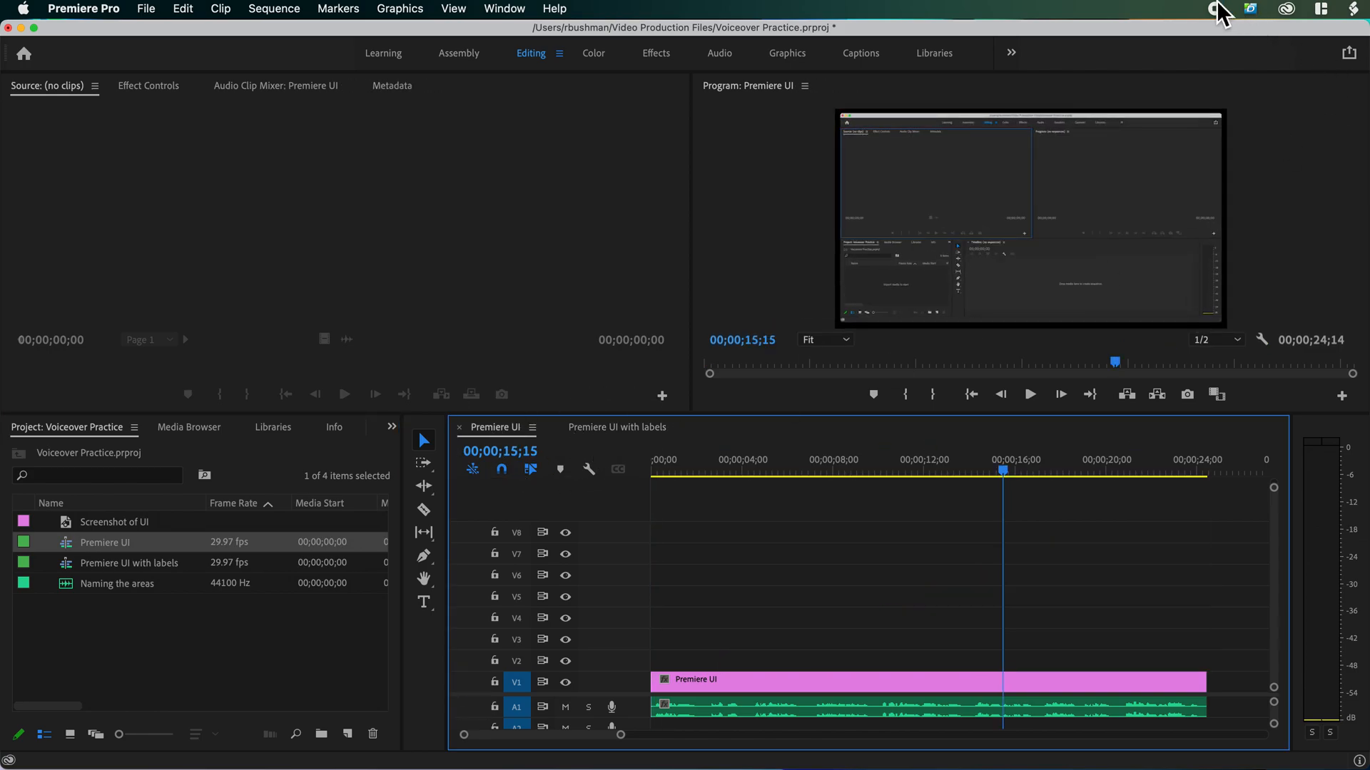